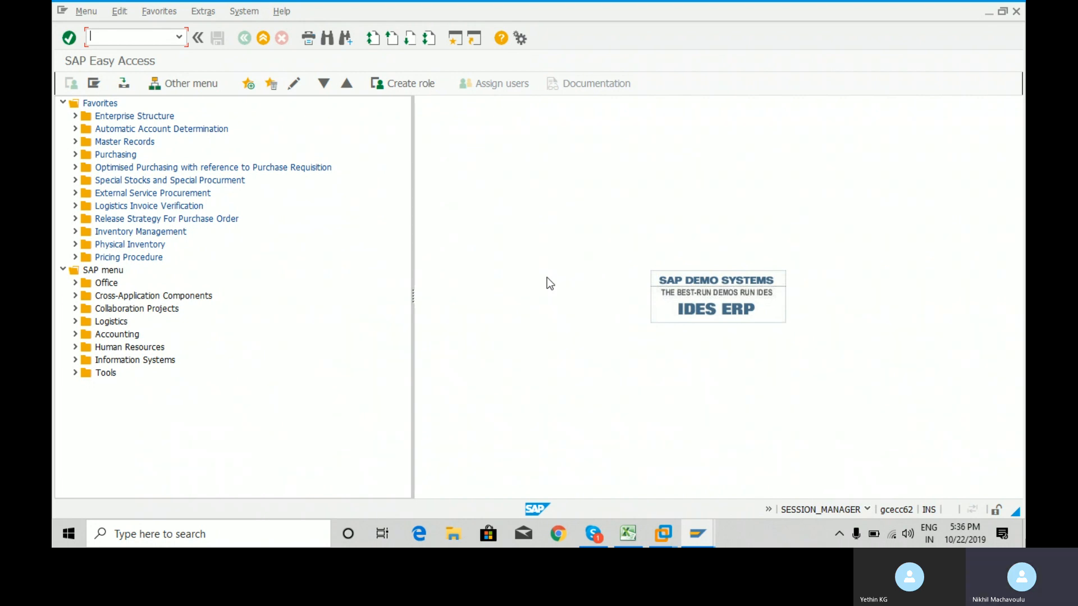
Launch XK01 Create vendor (centrally) from the VMR Central favourites folder.
{"action": "left_click", "coordinate": [74, 142]}
{"action": "left_click", "coordinate": [87, 154]}
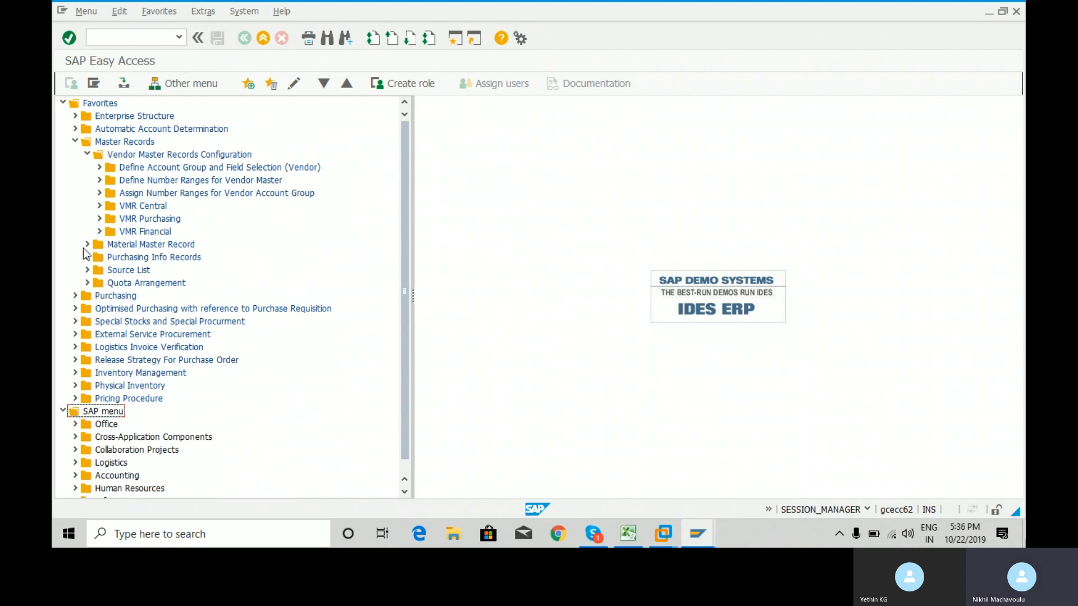
{"action": "left_click", "coordinate": [99, 208]}
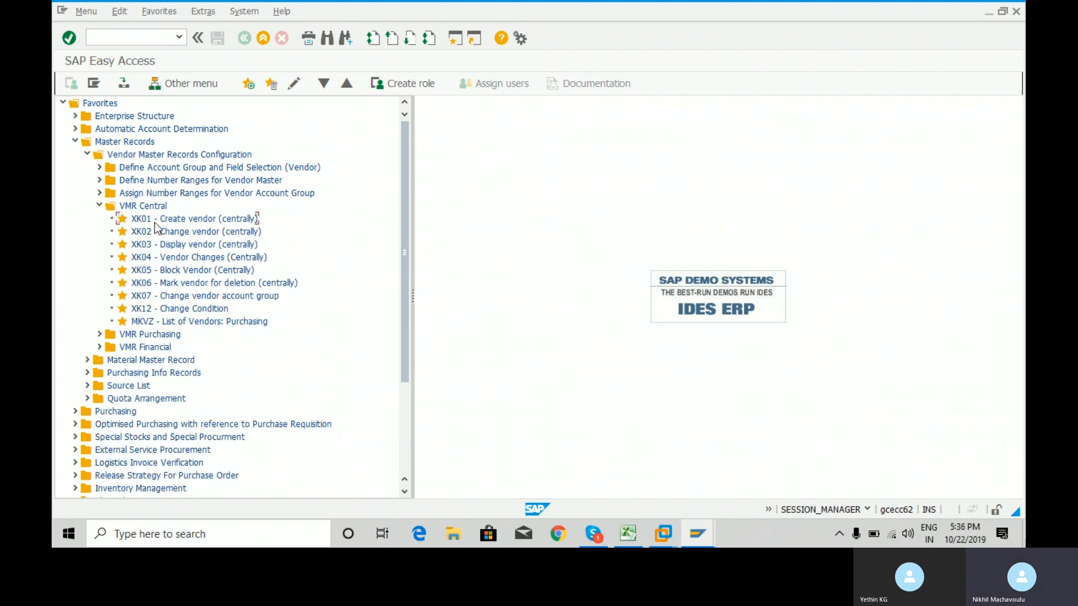
{"action": "left_click", "coordinate": [154, 223]}
{"action": "double_click", "coordinate": [155, 222]}
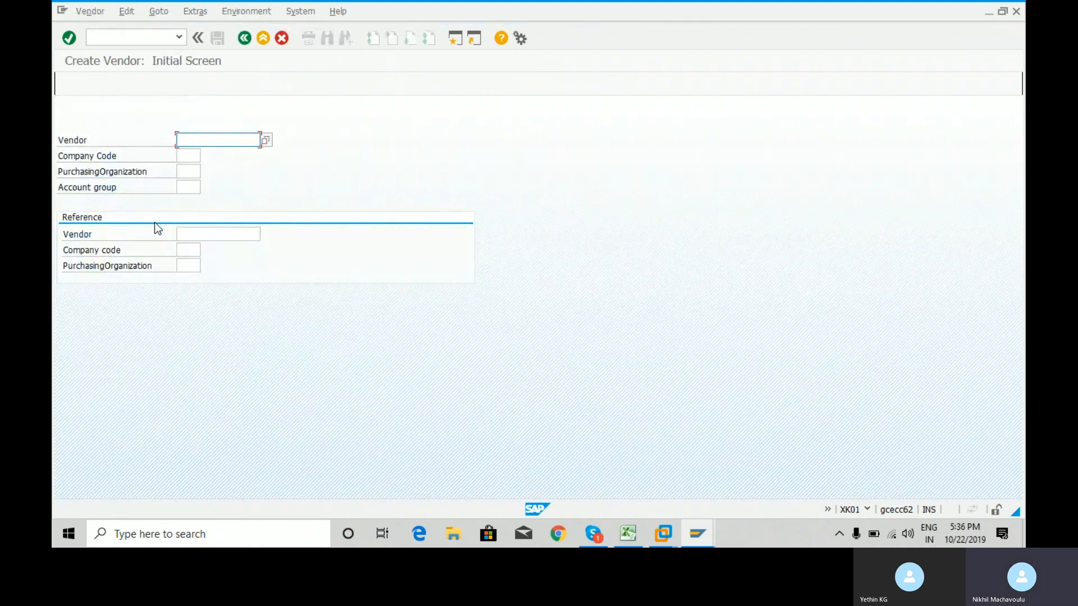
{"action": "key", "text": "Tab"}
{"action": "key", "text": "Tab"}
{"action": "key", "text": "Tab"}
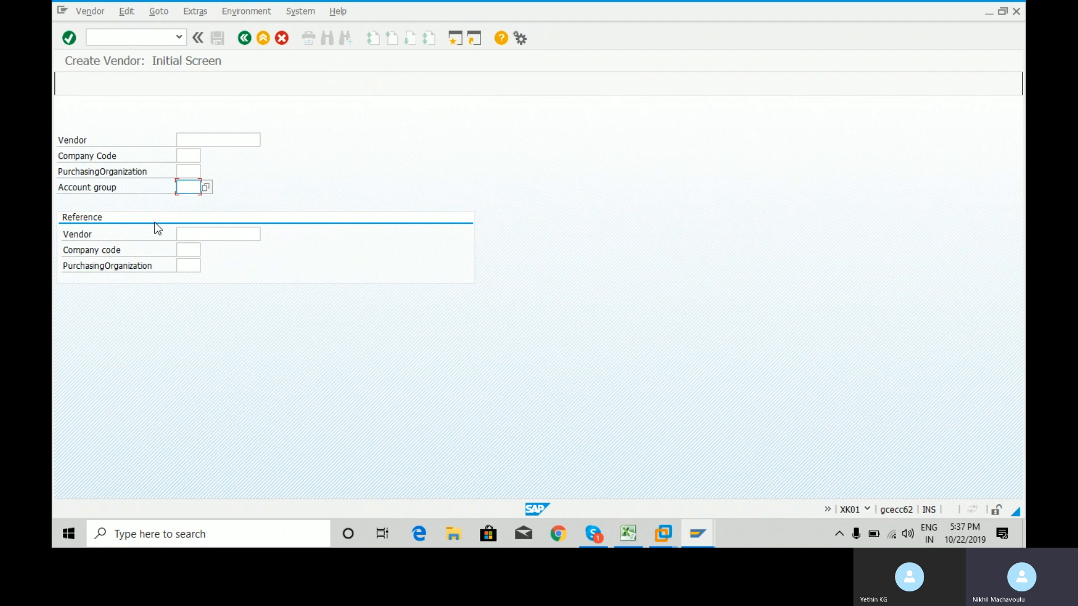
{"action": "left_click", "coordinate": [626, 533]}
In the SAP Practice workbook, enter Domestic Vendors in C3 and Foreign Vendors in E3.
{"action": "left_click", "coordinate": [212, 230]}
{"action": "left_click", "coordinate": [241, 191]}
{"action": "type", "text": "Do"}
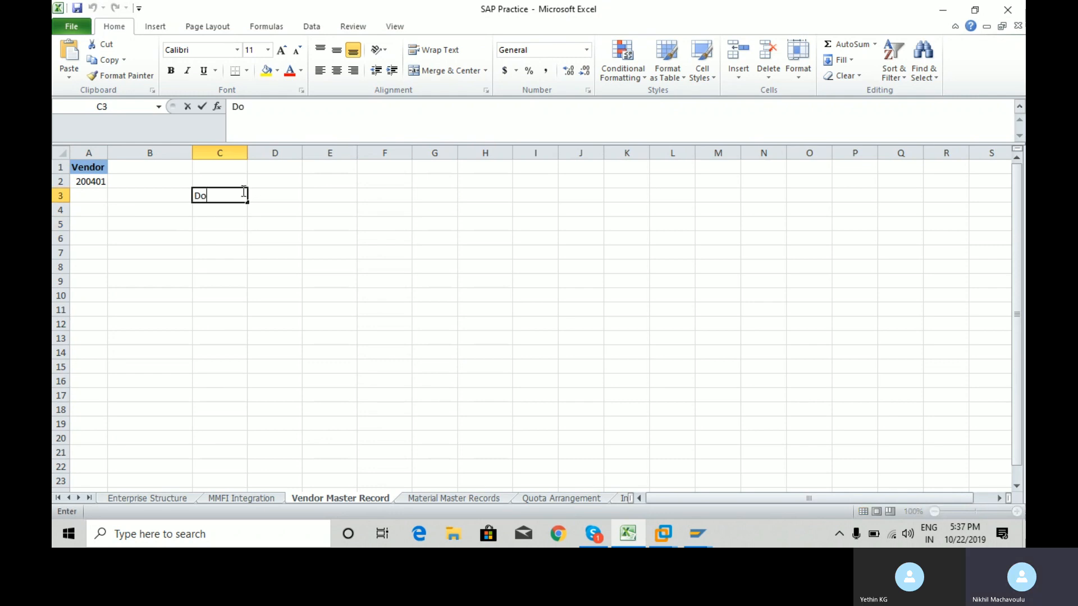
{"action": "type", "text": "mestic Vendors"}
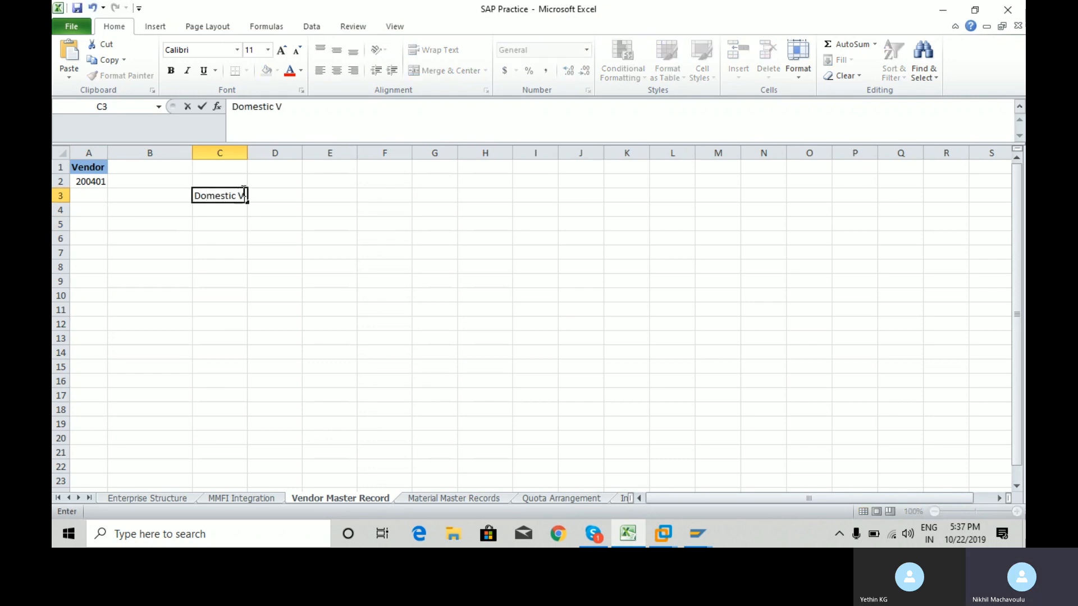
{"action": "key", "text": "Return"}
{"action": "key", "text": "Up"}
{"action": "key", "text": "Right"}
{"action": "key", "text": "Right"}
{"action": "type", "text": "For"}
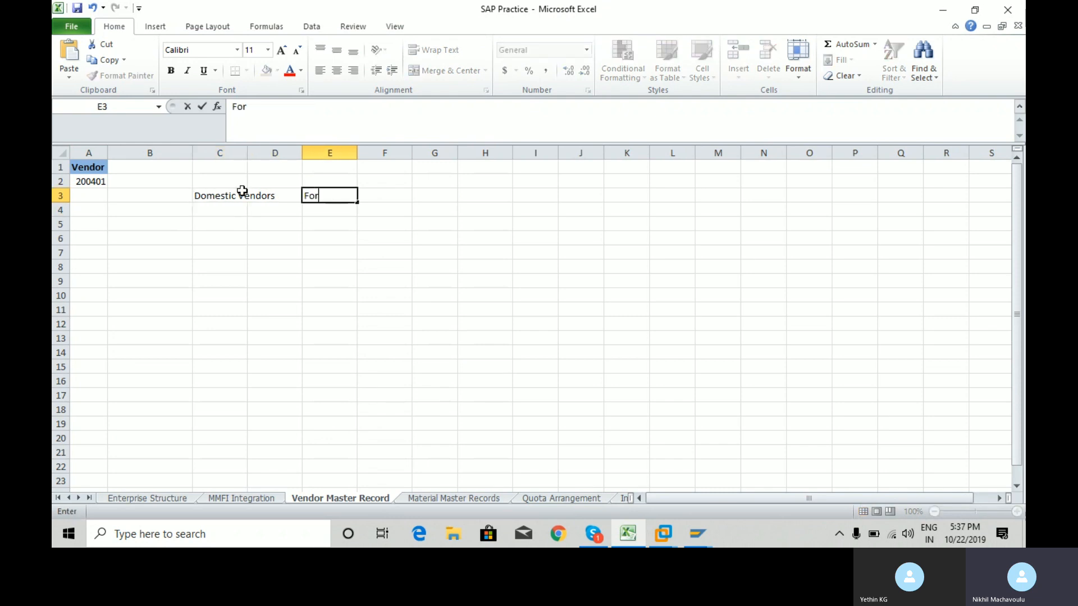
{"action": "type", "text": "eign Vendors"}
{"action": "key", "text": "Return"}
Enter account group KRE2 in C4 and FGh1 in E4.
{"action": "key", "text": "Left"}
{"action": "key", "text": "Left"}
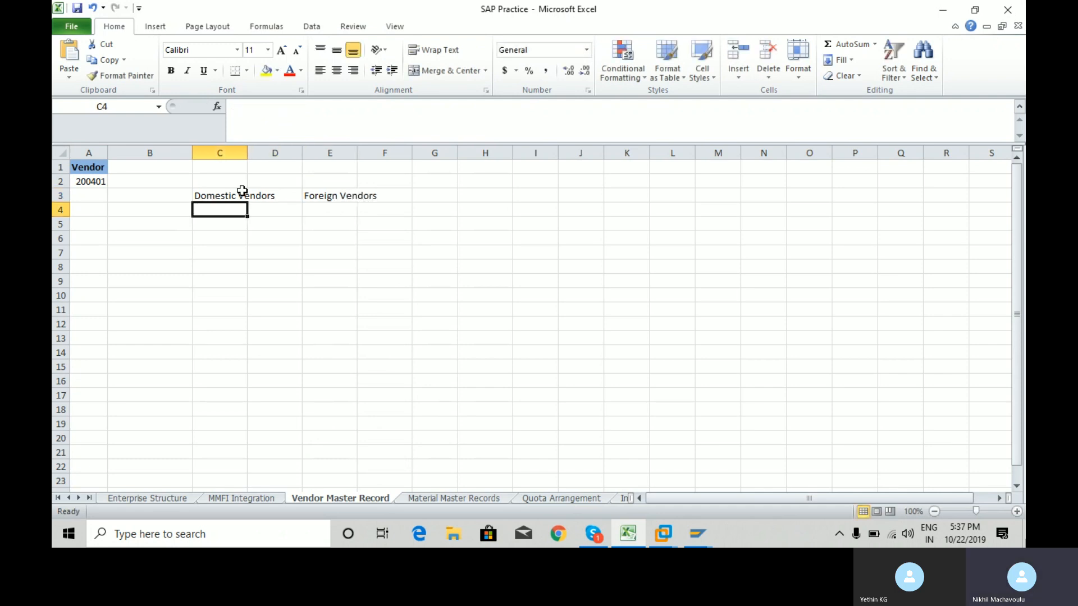
{"action": "key", "text": "Down"}
{"action": "key", "text": "Up"}
{"action": "type", "text": "KRED"}
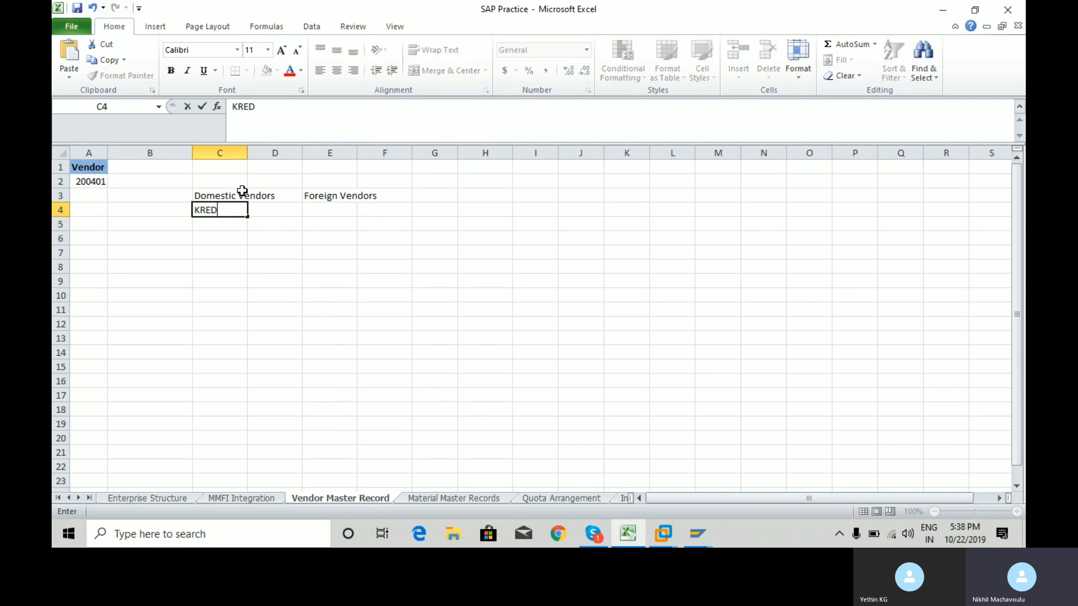
{"action": "key", "text": "BackSpace"}
{"action": "type", "text": "1"}
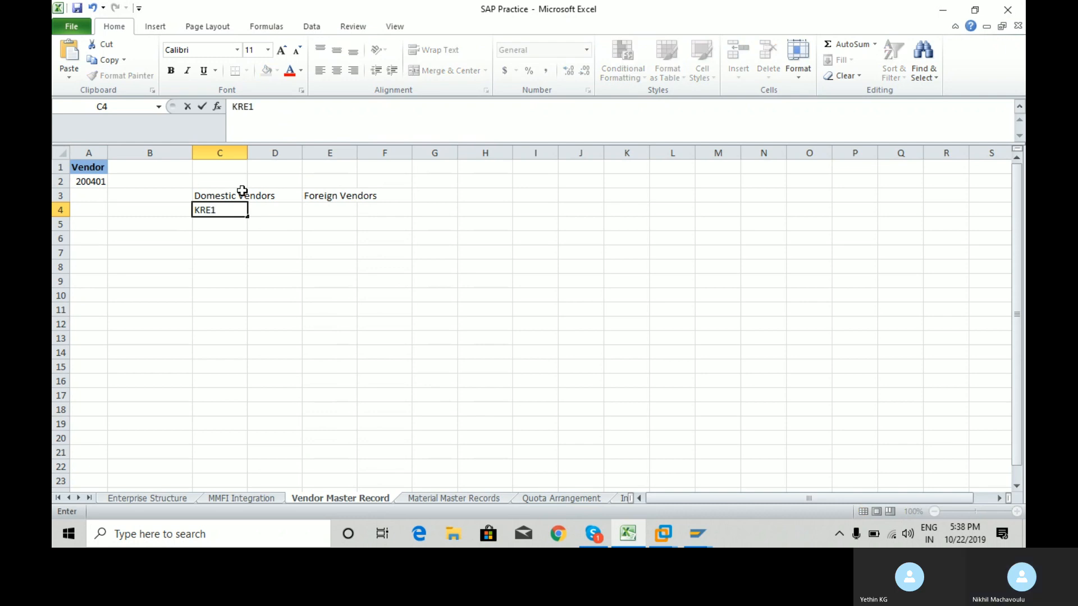
{"action": "key", "text": "BackSpace"}
{"action": "type", "text": "2"}
{"action": "key", "text": "Return"}
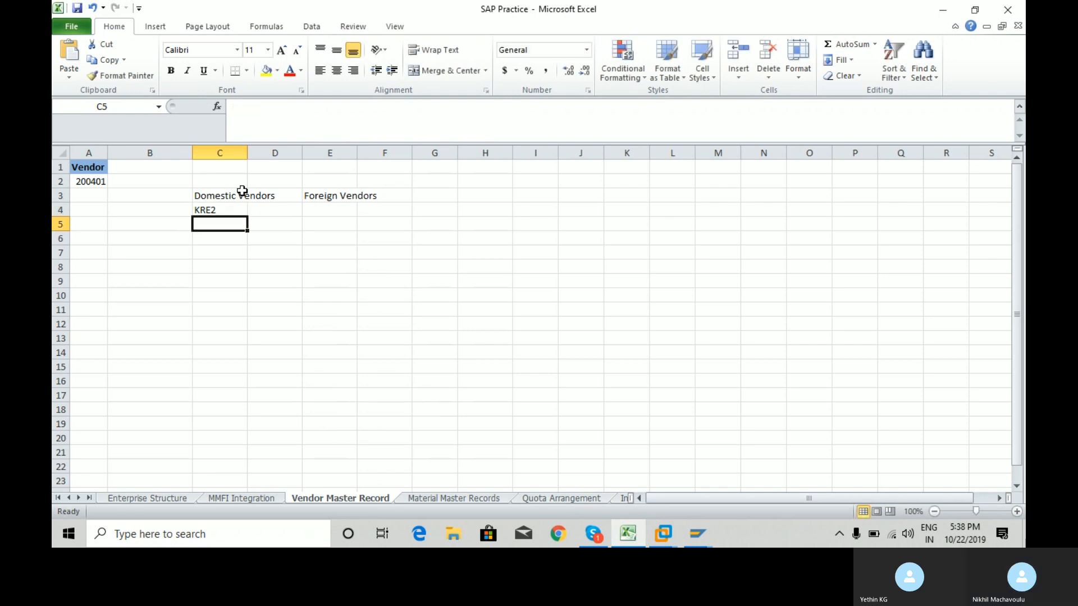
{"action": "key", "text": "Up"}
{"action": "key", "text": "Right"}
{"action": "key", "text": "Right"}
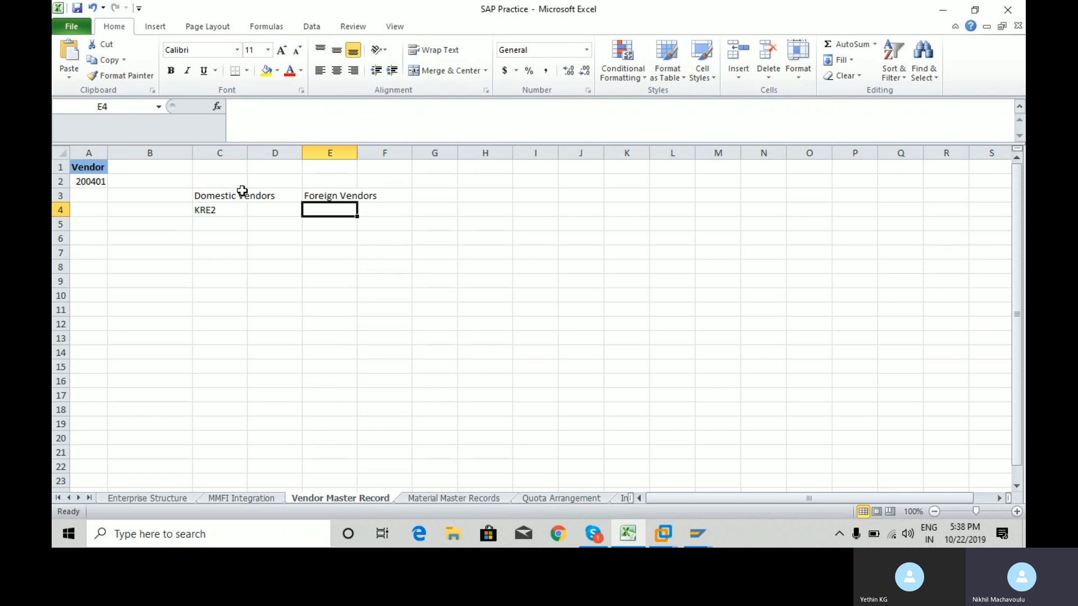
{"action": "type", "text": "FGh1"}
{"action": "key", "text": "Return"}
{"action": "key", "text": "Up"}
{"action": "key", "text": "Left"}
{"action": "key", "text": "Left"}
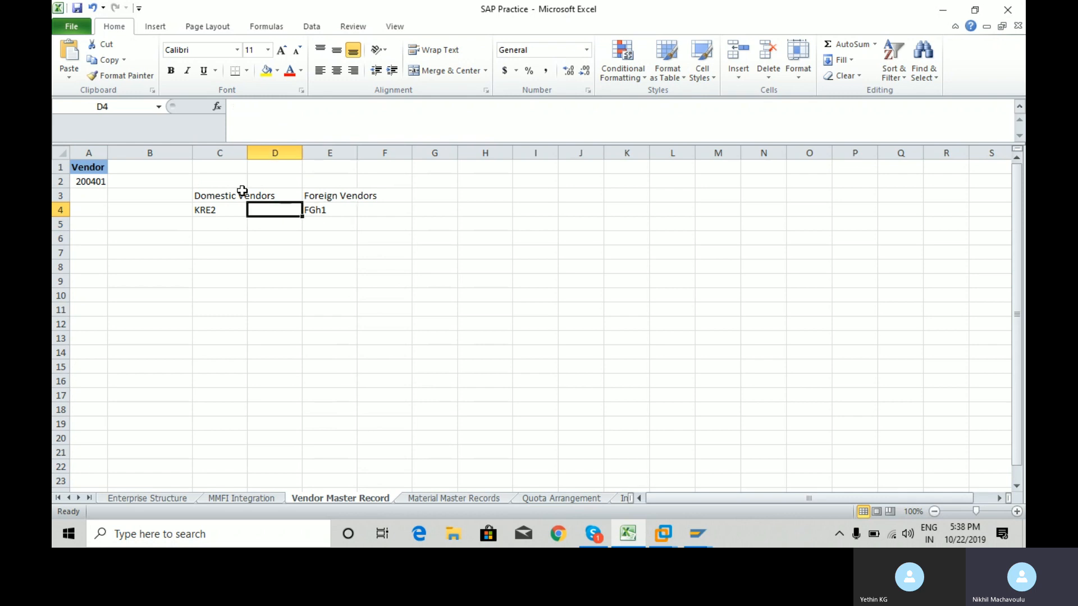
{"action": "key", "text": "Right"}
Delete the vendor labels and KRE2/FGh1 from C3:E4, then return to SAP's Create Vendor window.
{"action": "key", "text": "Left"}
{"action": "key", "text": "Up"}
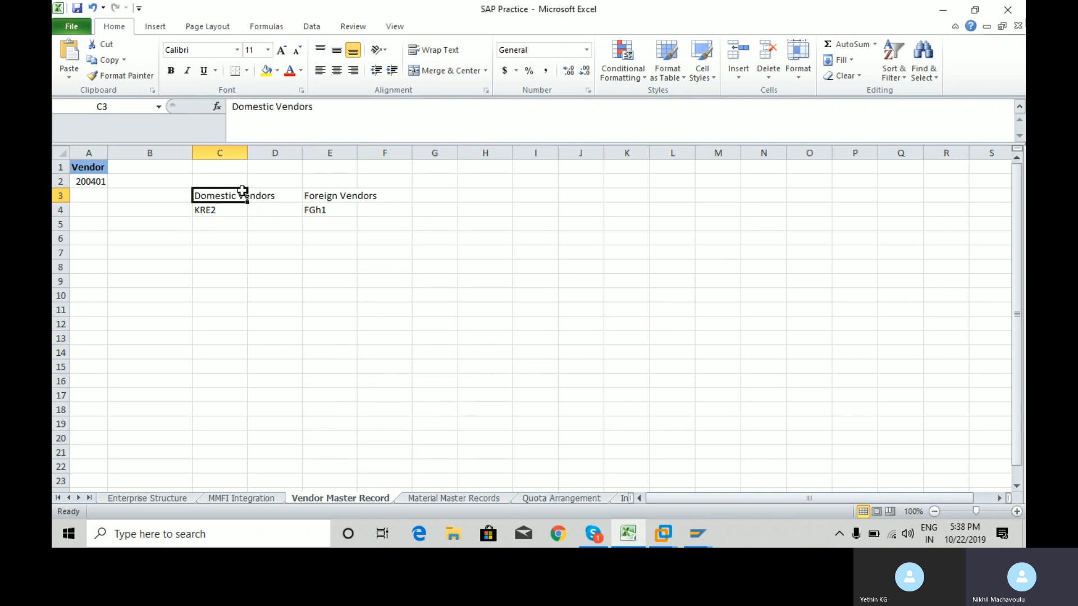
{"action": "key", "text": "Right"}
{"action": "key", "text": "Right"}
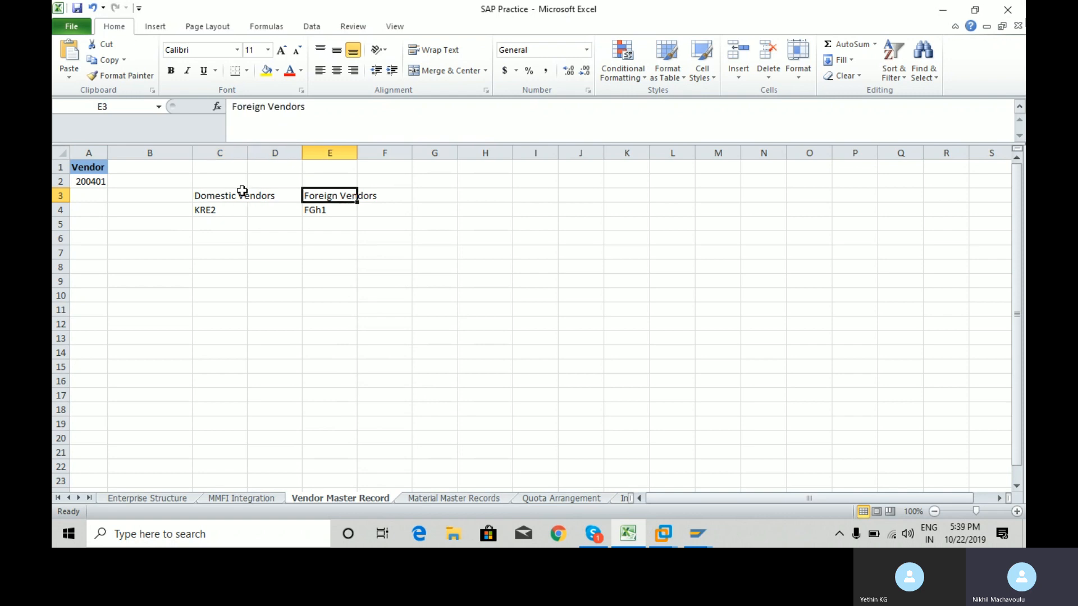
{"action": "key", "text": "Down"}
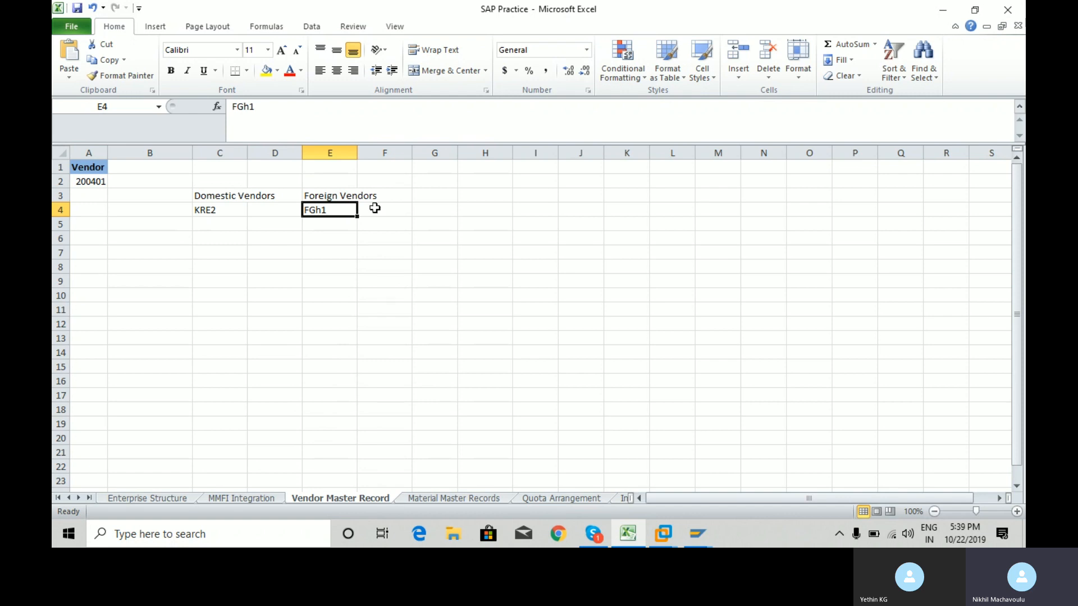
{"action": "key", "text": "Left"}
{"action": "key", "text": "Left"}
{"action": "key", "text": "Up"}
{"action": "key", "text": "shift+Right"}
{"action": "key", "text": "shift+Right"}
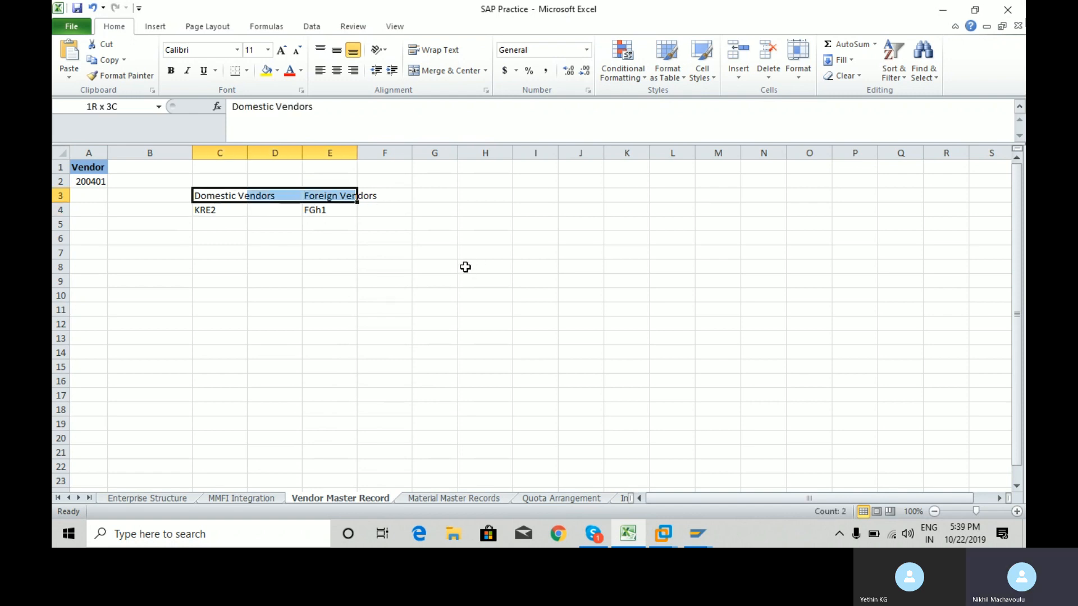
{"action": "key", "text": "shift+Down"}
{"action": "key", "text": "Delete"}
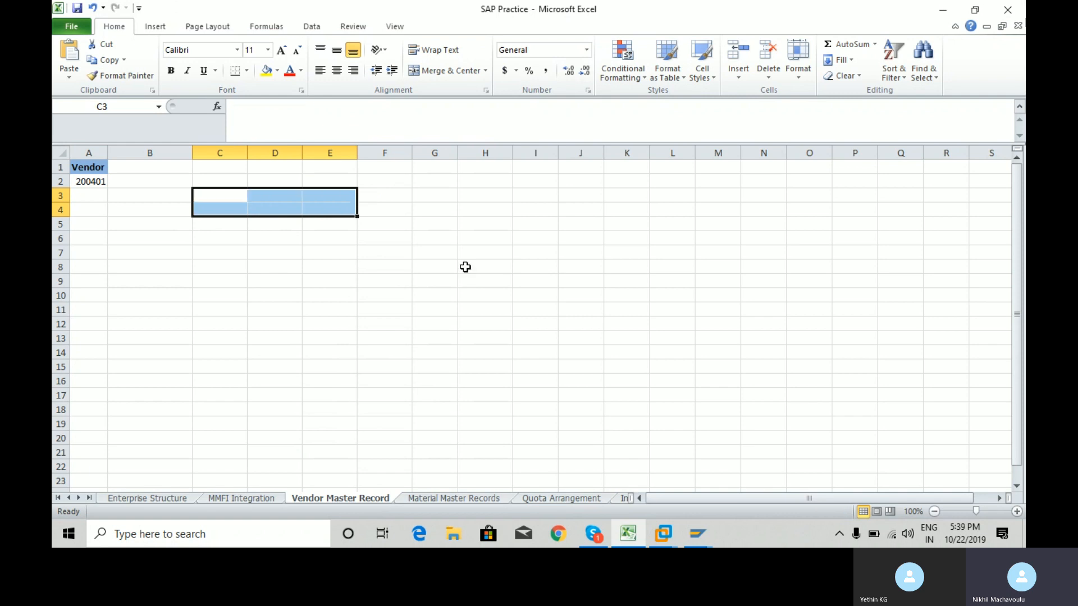
{"action": "left_click", "coordinate": [697, 533]}
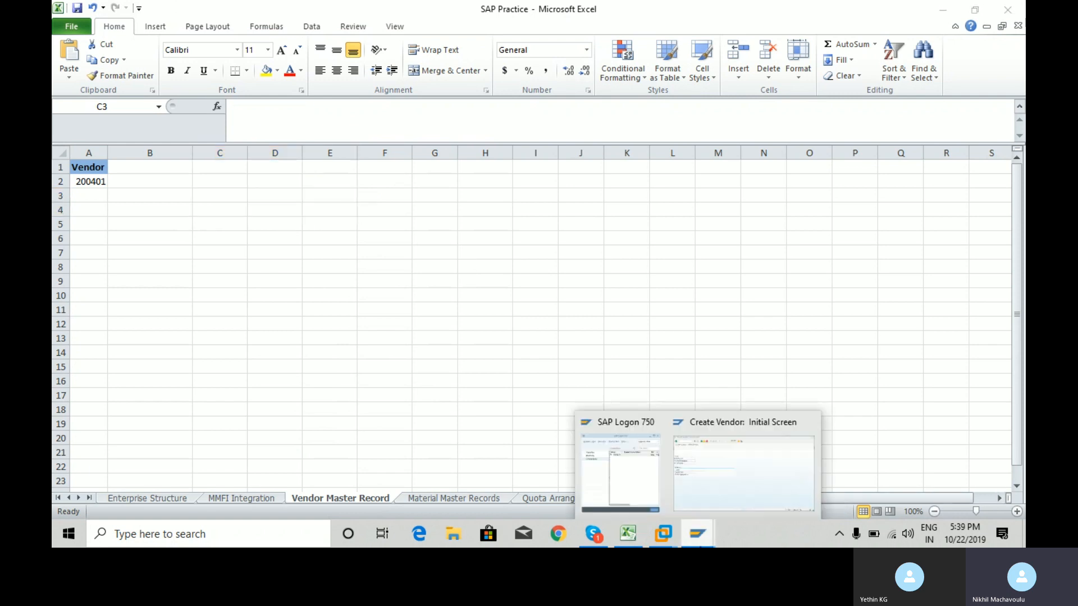
{"action": "left_click", "coordinate": [753, 484]}
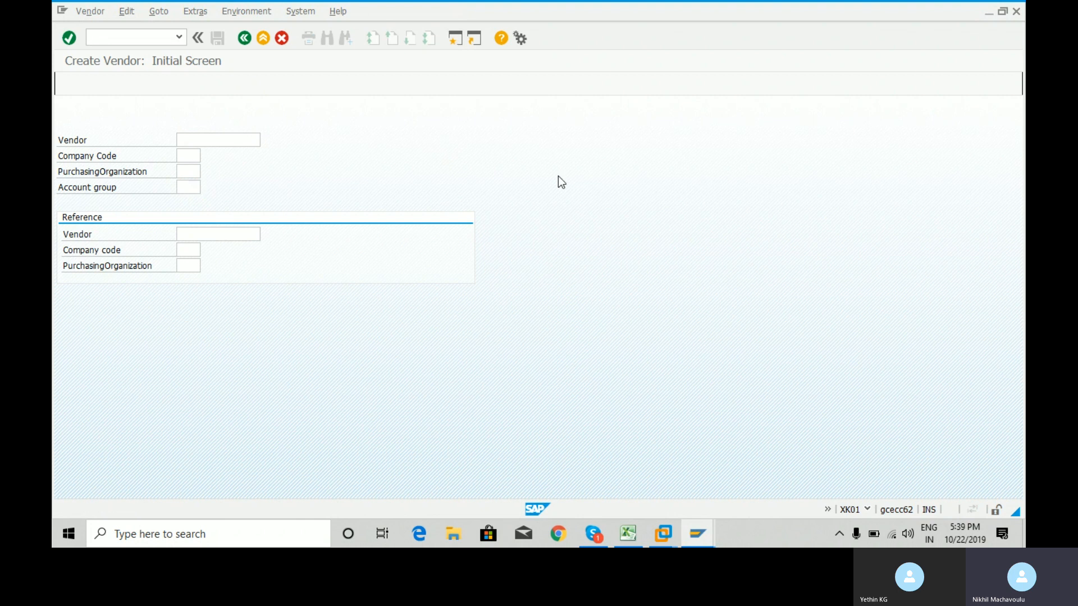
Exit Create Vendor, run SPRO and open the SAP Reference IMG.
{"action": "key", "text": "F3"}
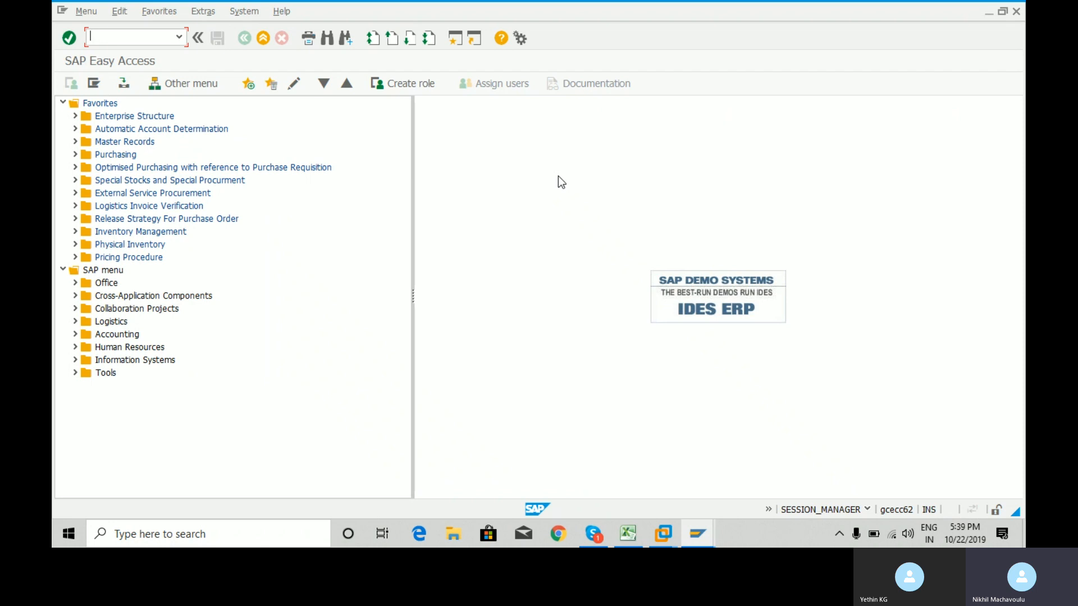
{"action": "type", "text": "spro"}
{"action": "key", "text": "Return"}
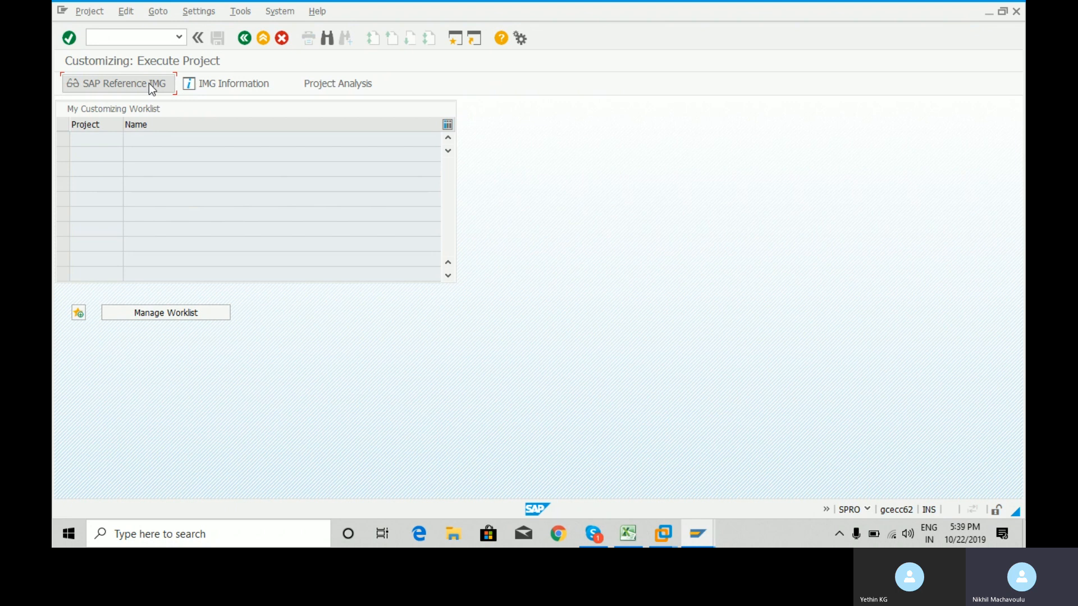
{"action": "left_click", "coordinate": [150, 83]}
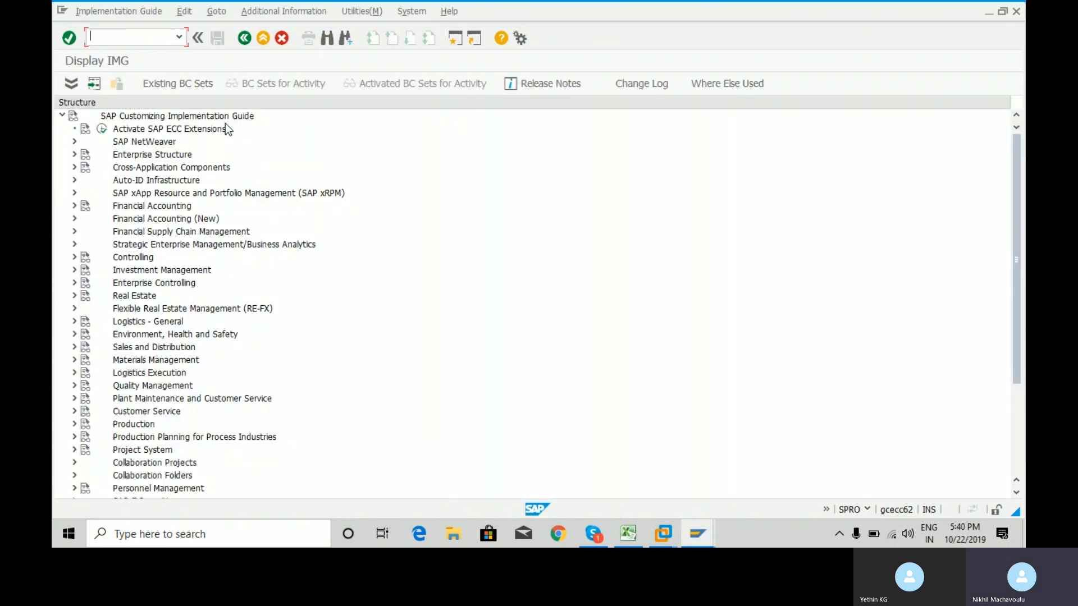
Under Logistics - General > Business Partner > Vendors > Control, execute Define Account Groups and Field Selection (Vendor).
{"action": "left_click", "coordinate": [73, 322]}
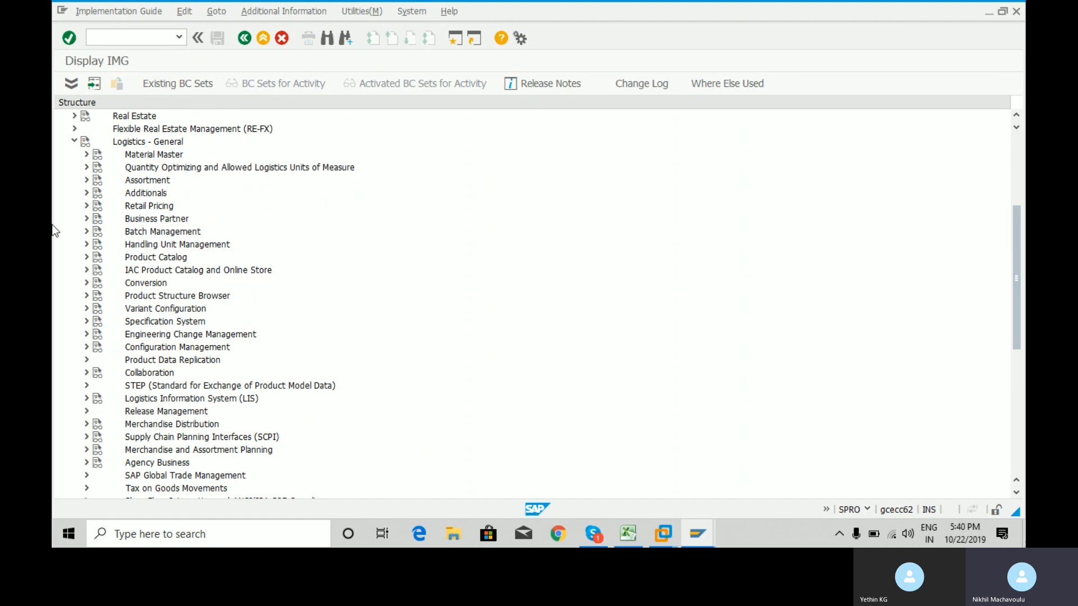
{"action": "left_click", "coordinate": [87, 219]}
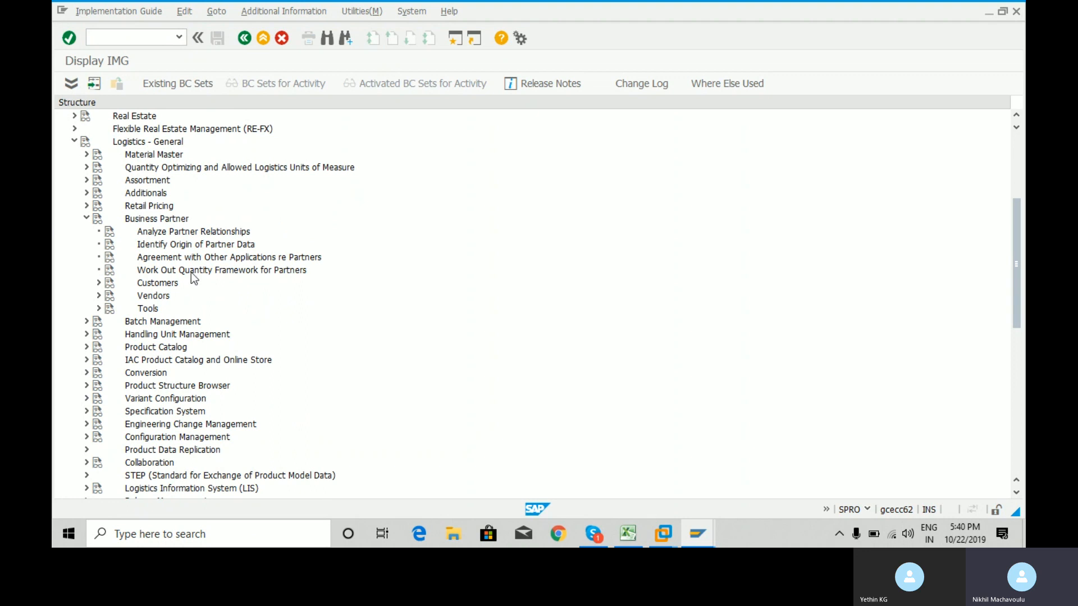
{"action": "left_click", "coordinate": [99, 296]}
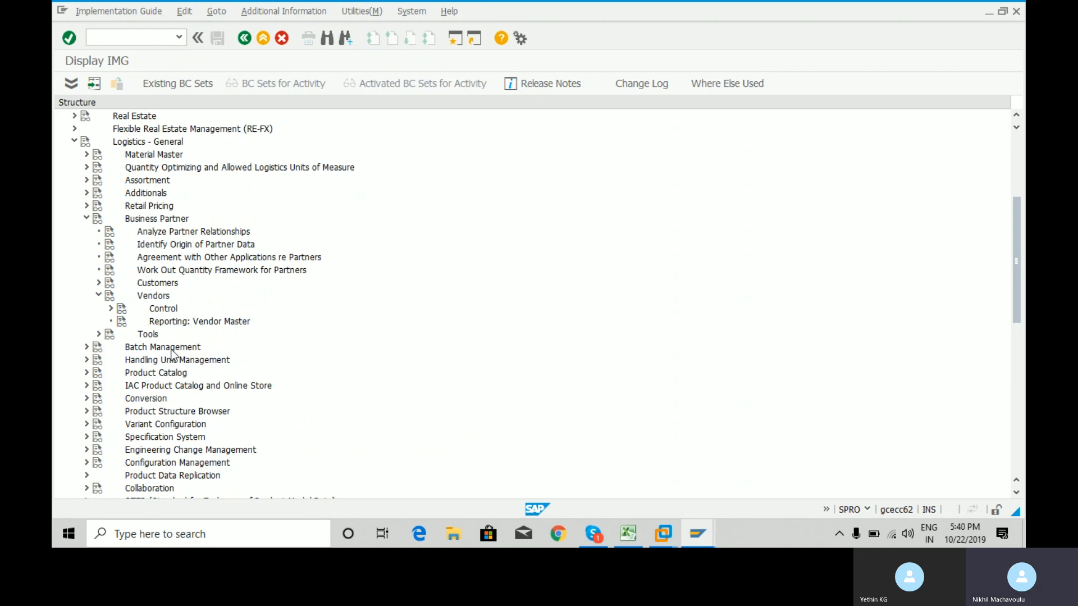
{"action": "left_click", "coordinate": [111, 309]}
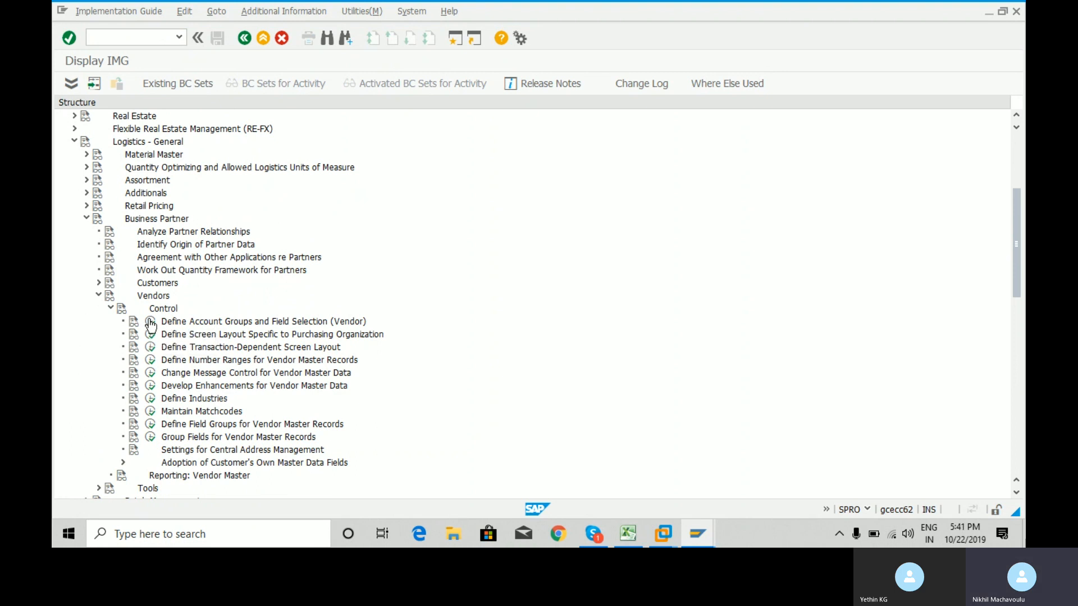
{"action": "left_click", "coordinate": [150, 322]}
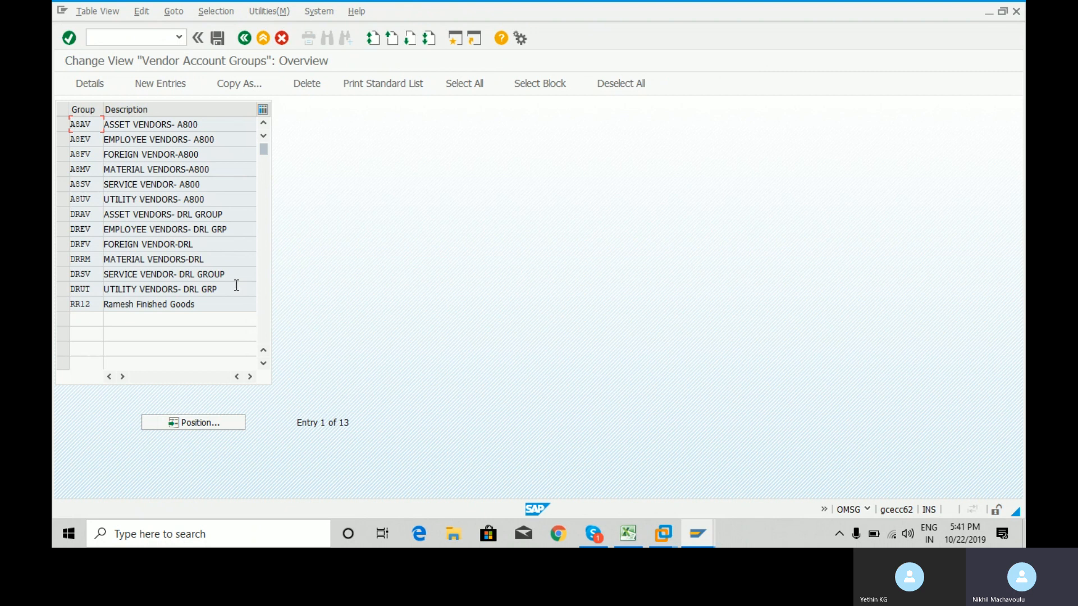
Enter /n to leave Create Vendor for the SAP Easy Access menu.
{"action": "left_click", "coordinate": [152, 37]}
{"action": "type", "text": "/n"}
{"action": "key", "text": "Return"}
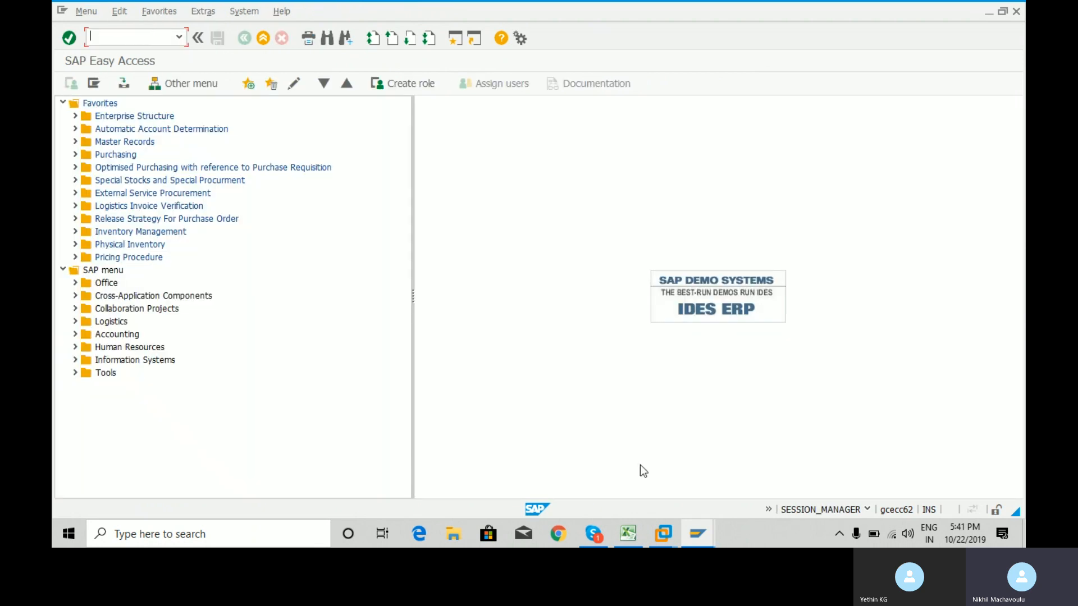
{"action": "mouse_move", "coordinate": [709, 531]}
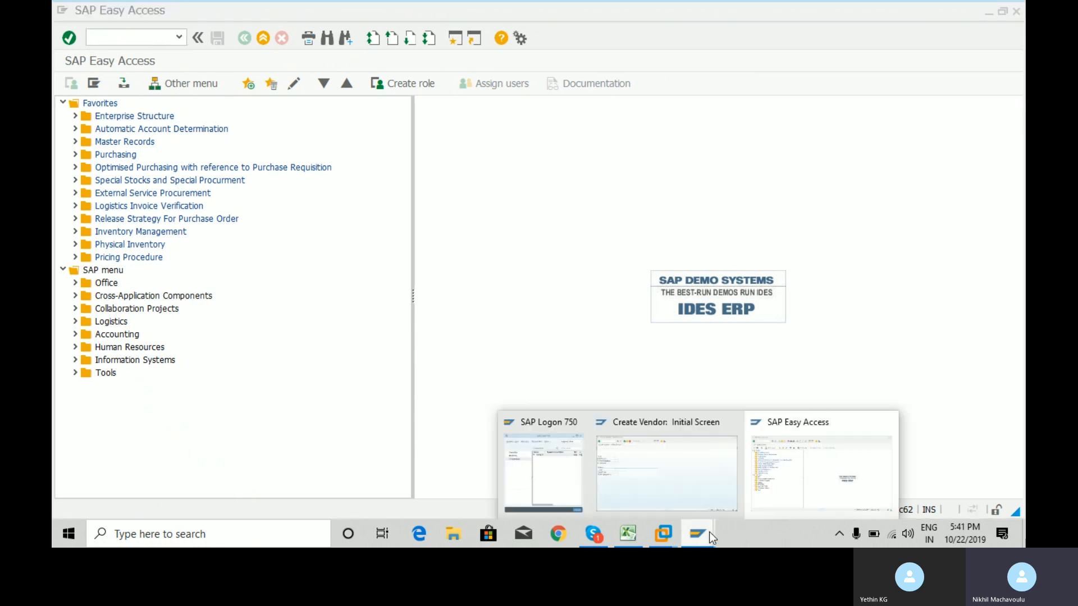
{"action": "left_click", "coordinate": [658, 470]}
{"action": "left_click", "coordinate": [149, 38]}
{"action": "type", "text": "/n"}
{"action": "key", "text": "Return"}
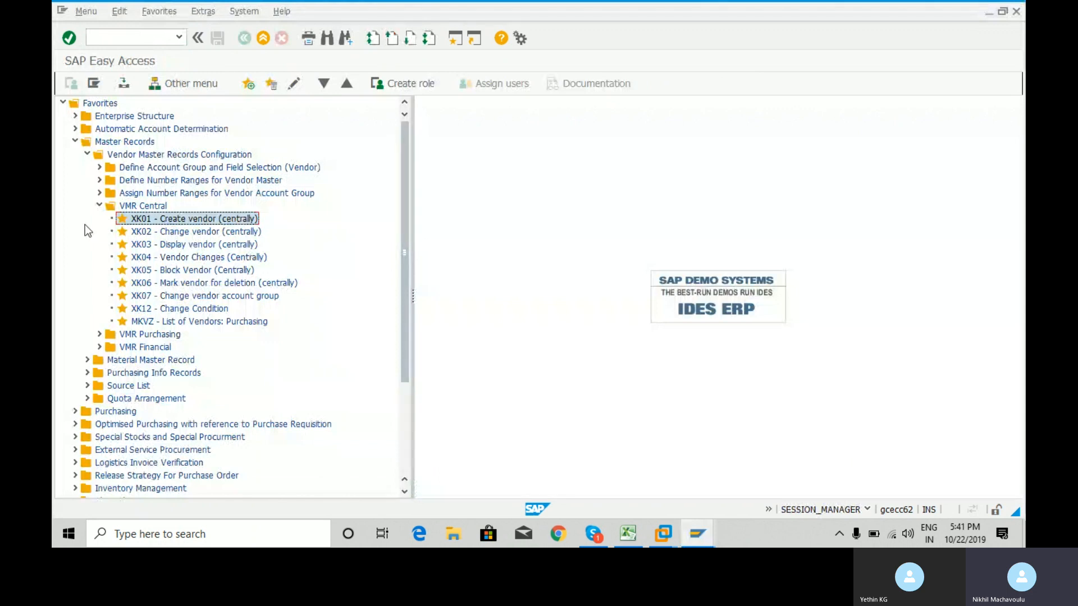
Expand the vendor account group favourites folder and select OMSG - Account Groups: Vendor.
{"action": "left_click", "coordinate": [99, 206]}
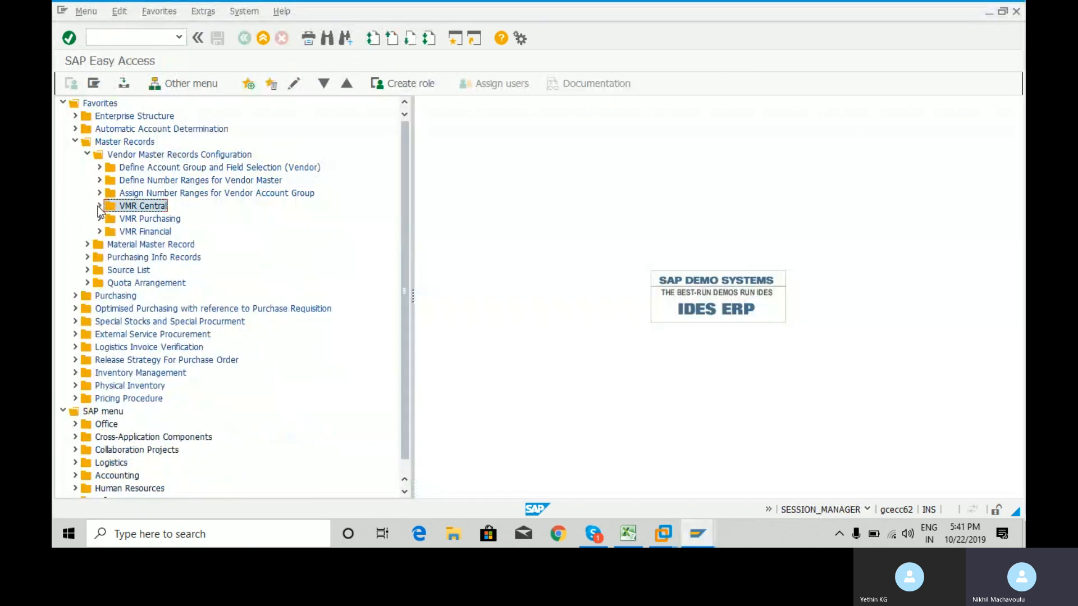
{"action": "left_click", "coordinate": [99, 167]}
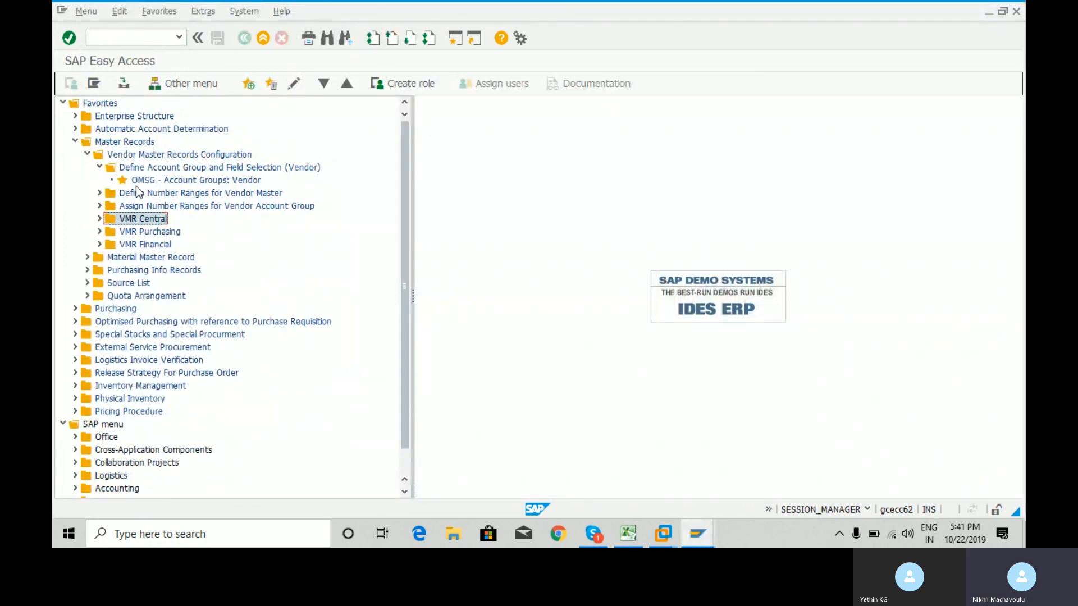
{"action": "left_click", "coordinate": [100, 167]}
{"action": "left_click", "coordinate": [99, 180]}
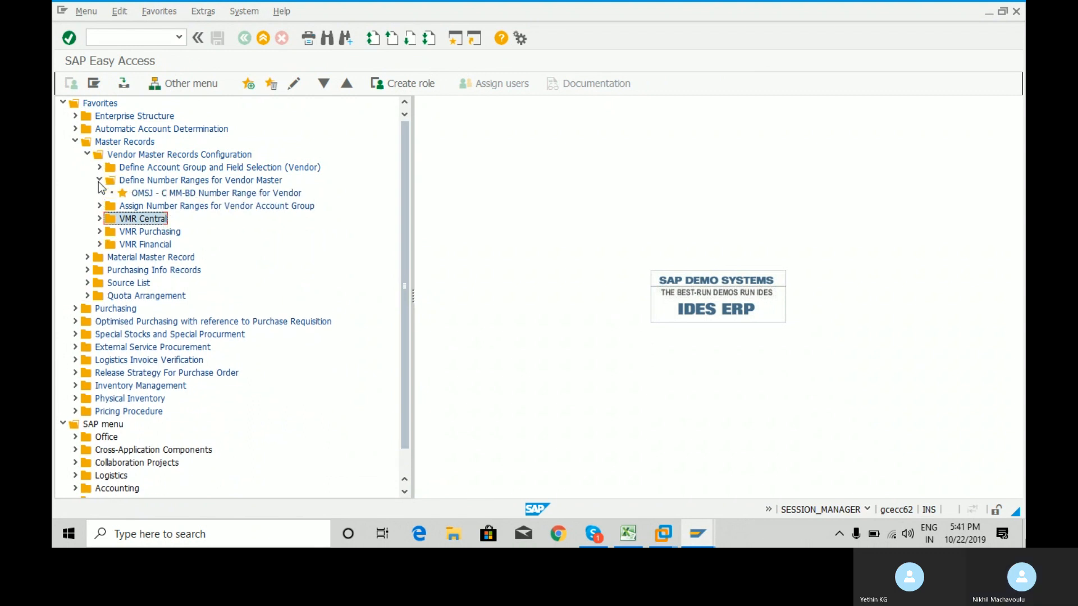
{"action": "left_click", "coordinate": [99, 181]}
{"action": "left_click", "coordinate": [99, 193]}
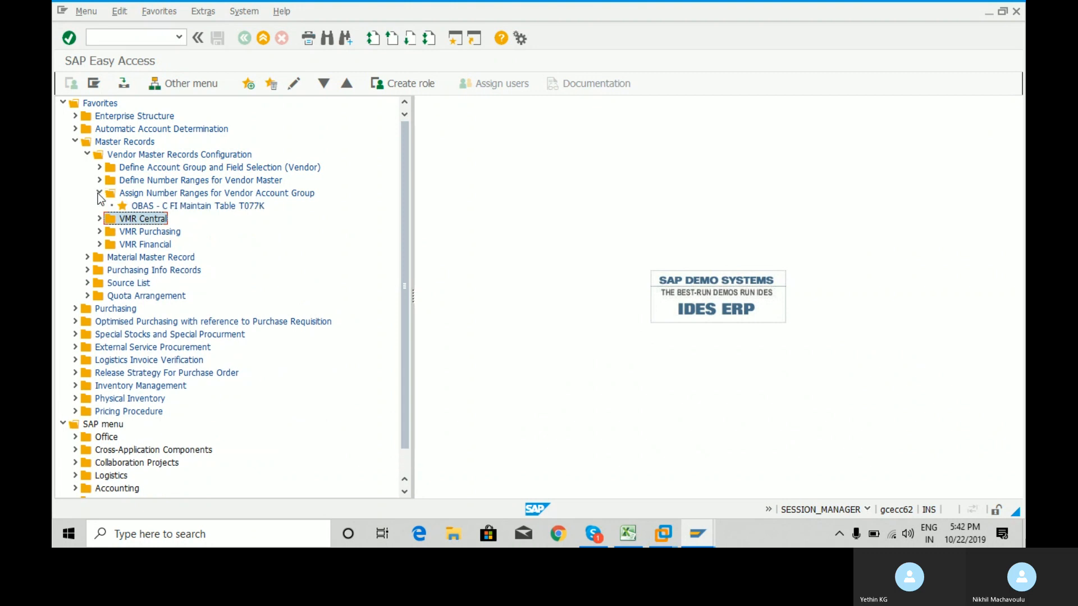
{"action": "left_click", "coordinate": [97, 193]}
{"action": "left_click", "coordinate": [99, 166]}
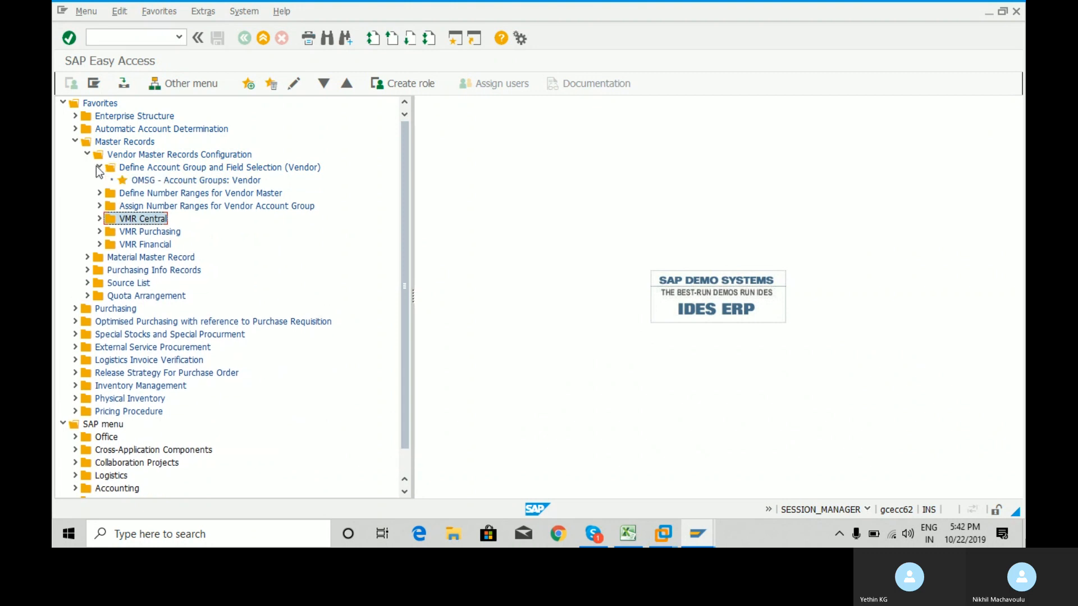
{"action": "left_click", "coordinate": [160, 181]}
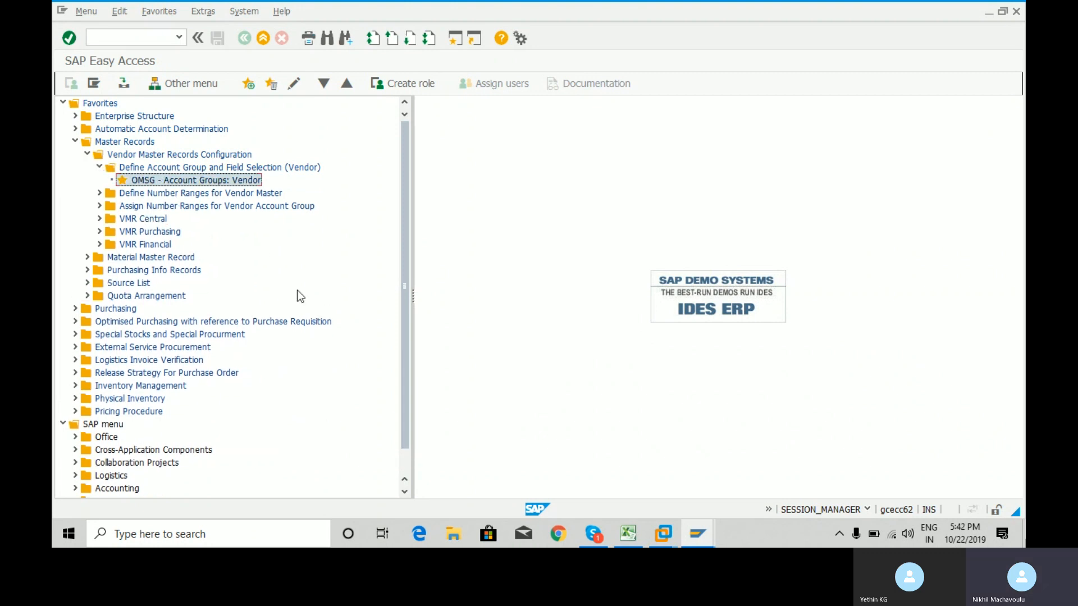
Run OMSG, start a New Entries account group, and bring the Excel workbook forward.
{"action": "key", "text": "Return"}
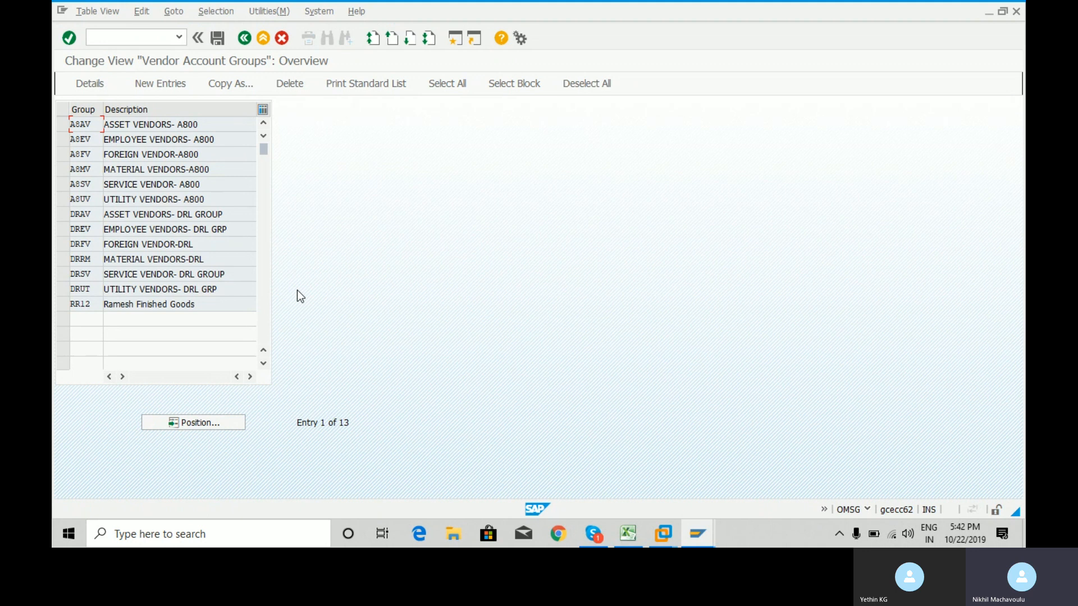
{"action": "left_click", "coordinate": [157, 86]}
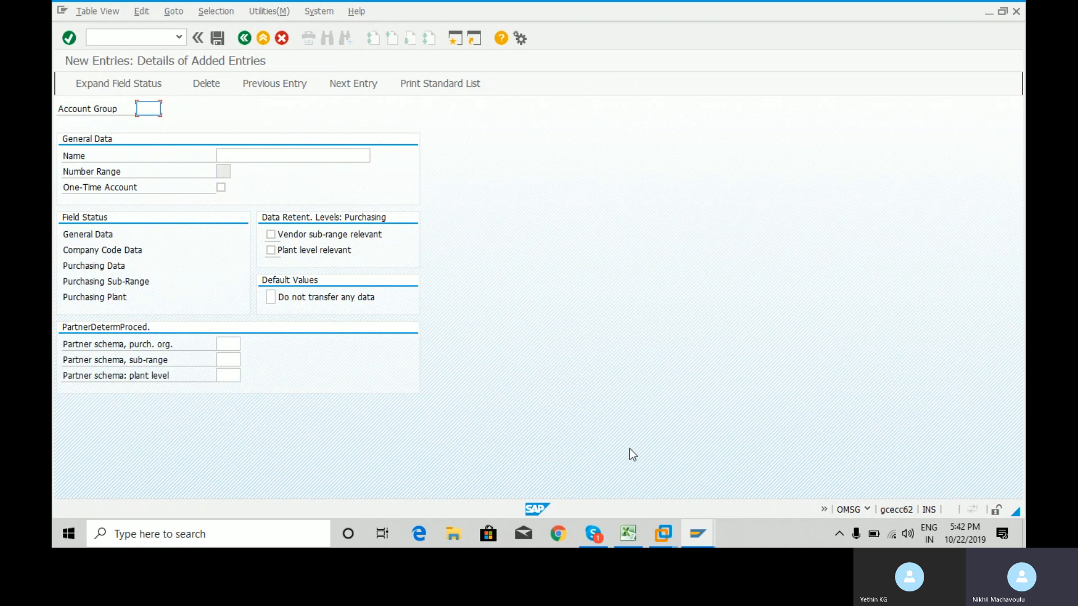
{"action": "left_click", "coordinate": [629, 533]}
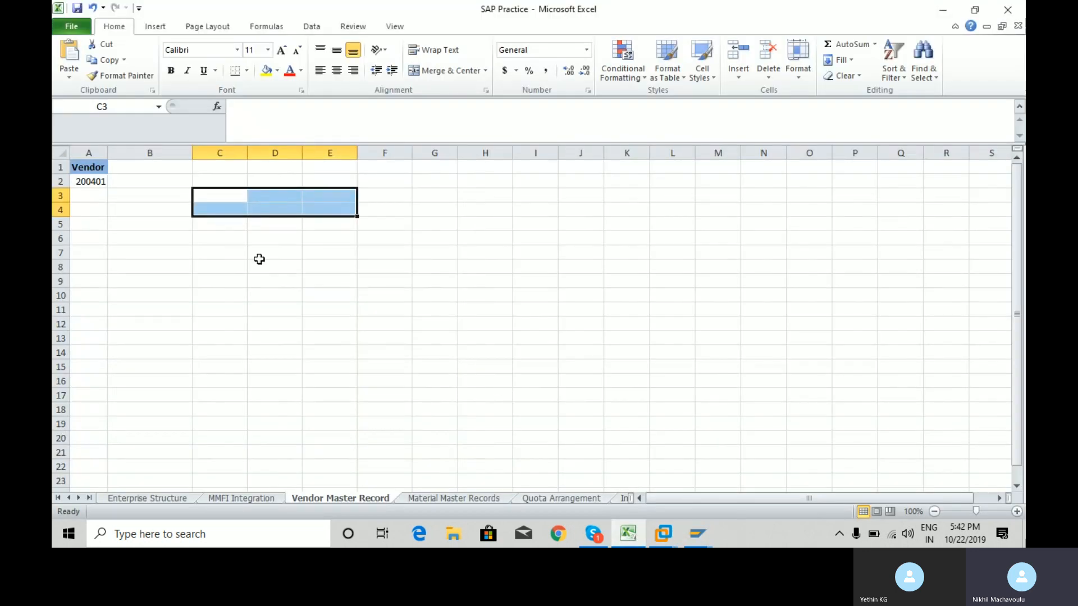
Enter Domestic vendor in C3 with Vendor 1, Vendor 2 and Vendor 3 below it.
{"action": "left_click", "coordinate": [223, 194]}
{"action": "type", "text": "Do"}
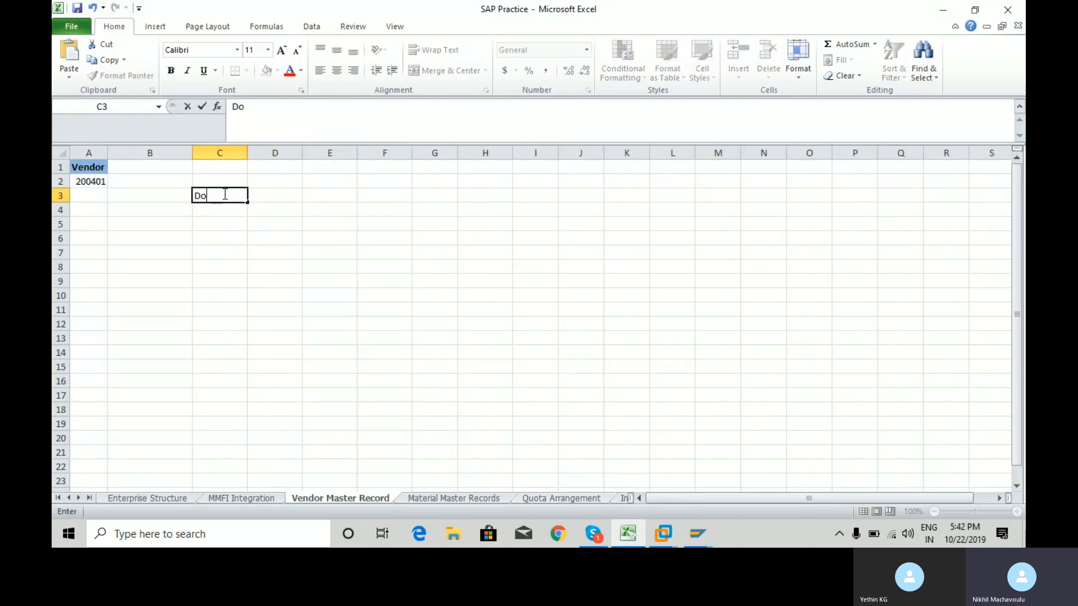
{"action": "type", "text": "mestic vendor"}
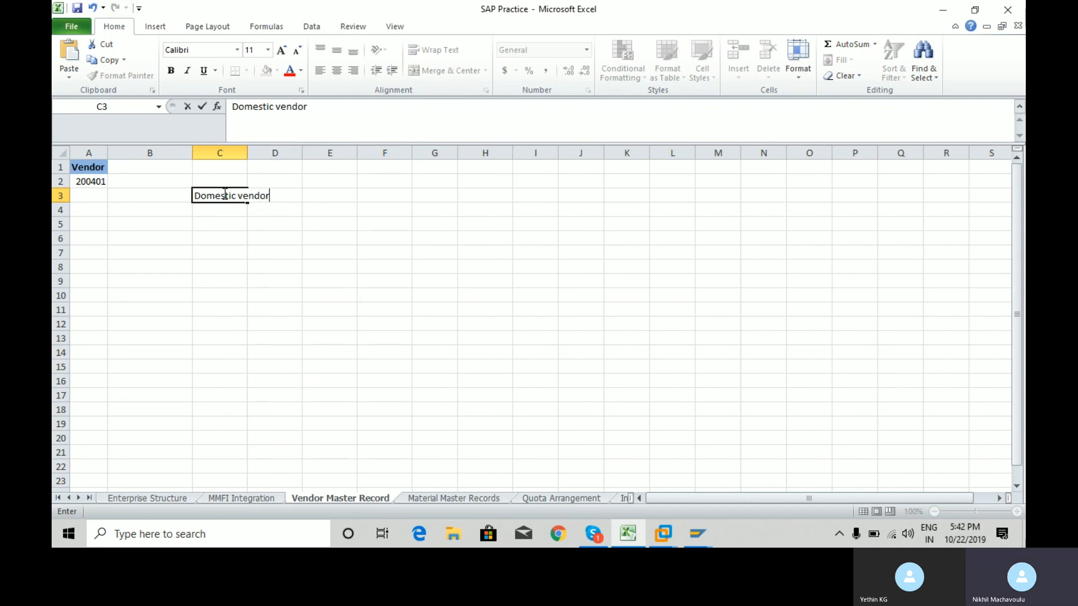
{"action": "key", "text": "Return"}
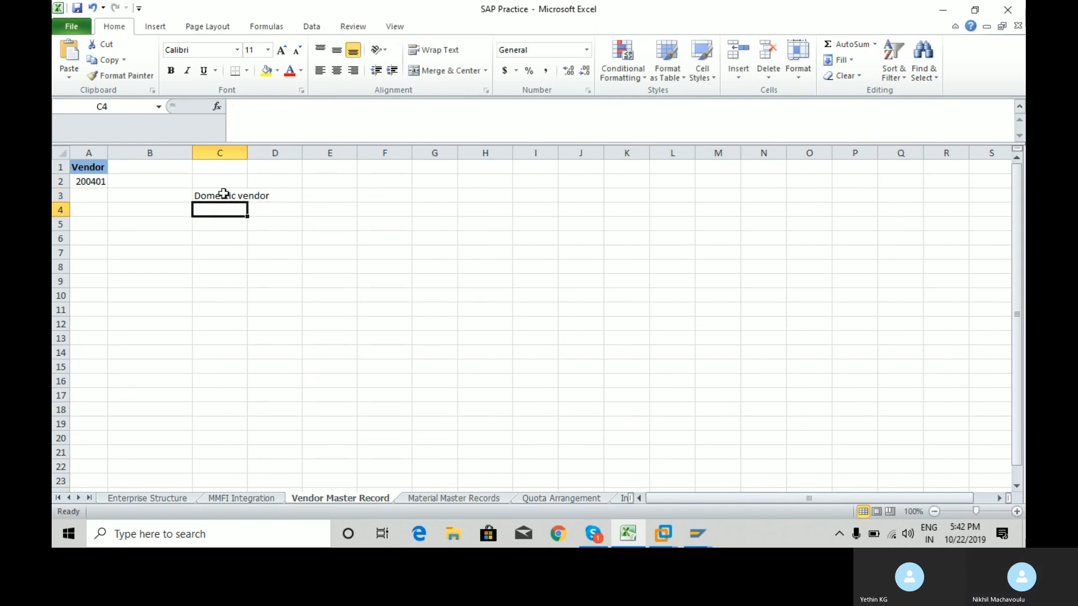
{"action": "type", "text": "Ve"}
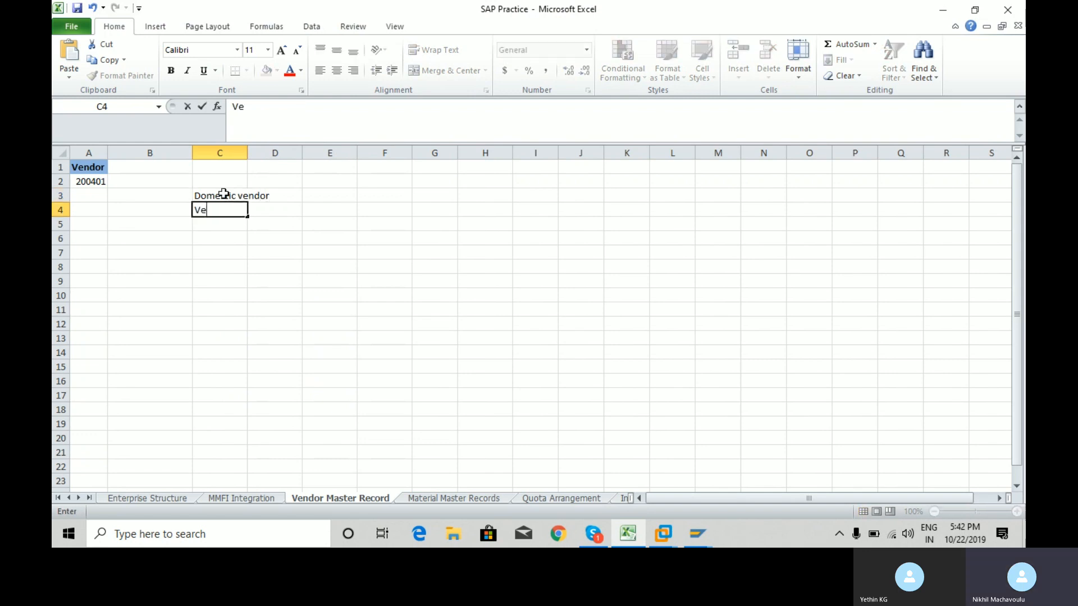
{"action": "type", "text": "ndor 1"}
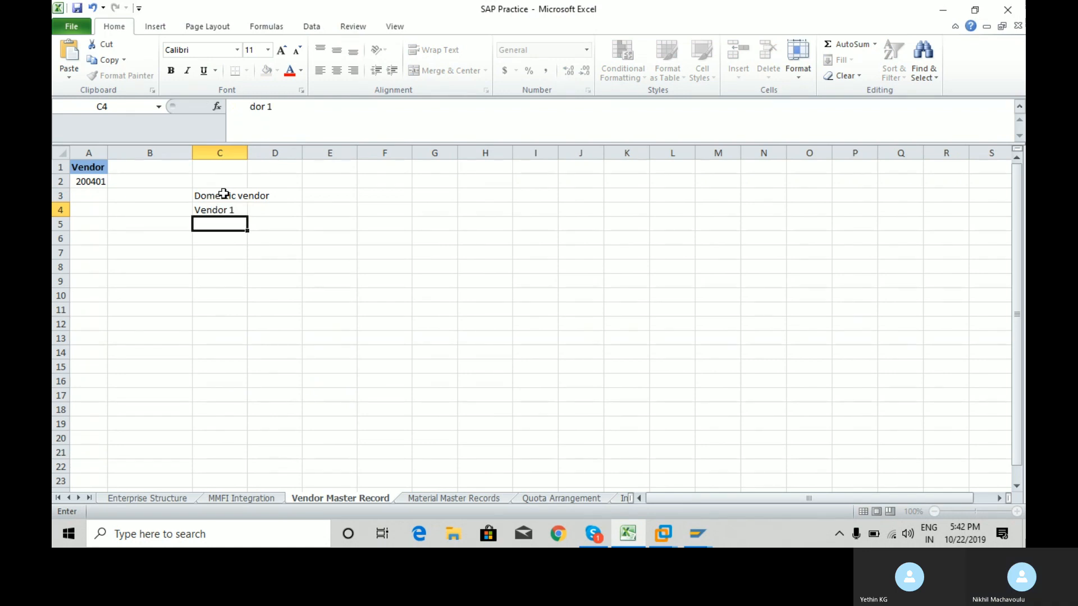
{"action": "key", "text": "Return"}
{"action": "type", "text": "Vendor"}
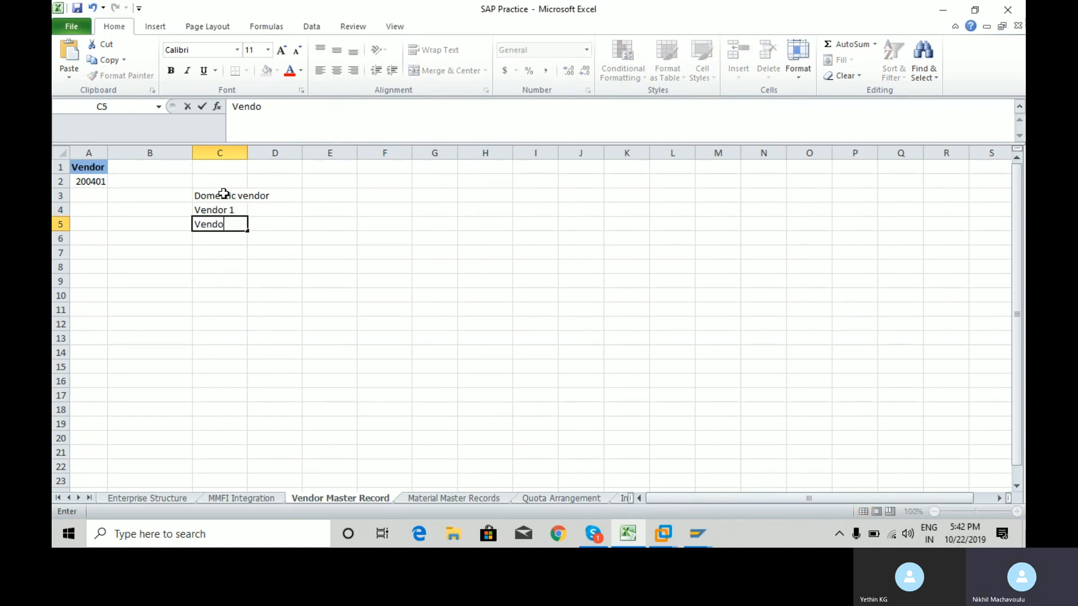
{"action": "type", "text": "Vendor 3"}
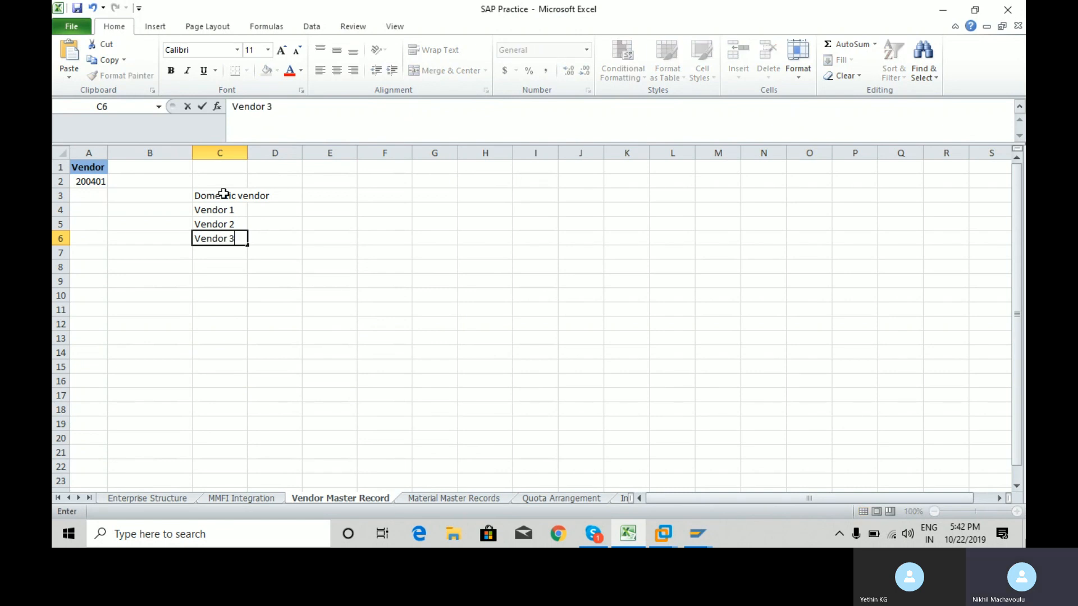
{"action": "key", "text": "Return"}
Enter Laptops, Desktop and Printer in D4:D6 beside the three vendors.
{"action": "key", "text": "Up"}
{"action": "key", "text": "Up"}
{"action": "key", "text": "Up"}
{"action": "key", "text": "Right"}
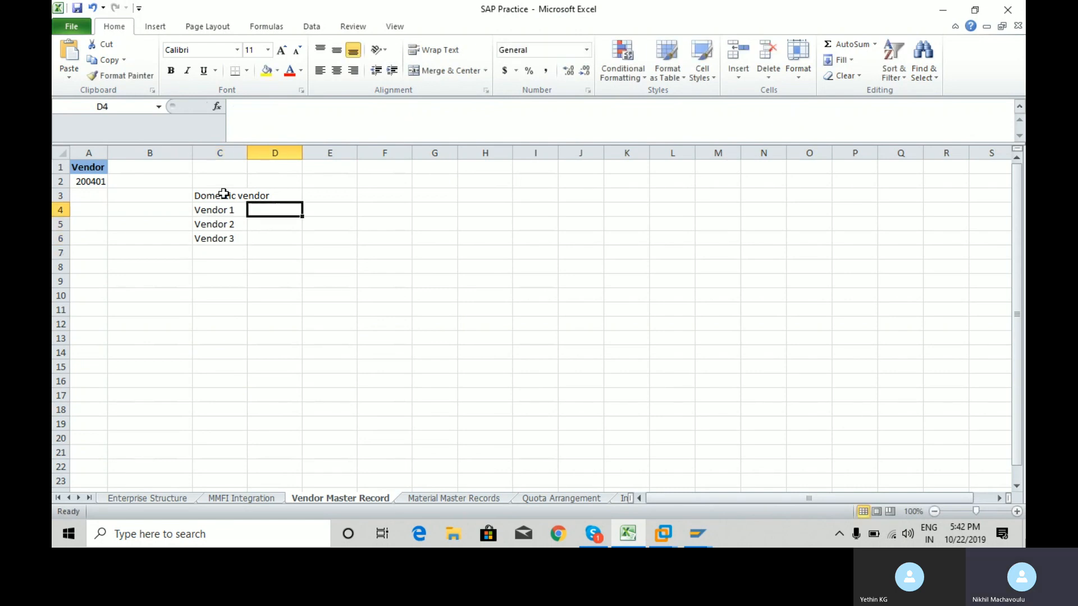
{"action": "type", "text": "Laptops"}
{"action": "key", "text": "Return"}
{"action": "type", "text": "Deskti"}
{"action": "key", "text": "BackSpace"}
{"action": "type", "text": "op"}
{"action": "key", "text": "Return"}
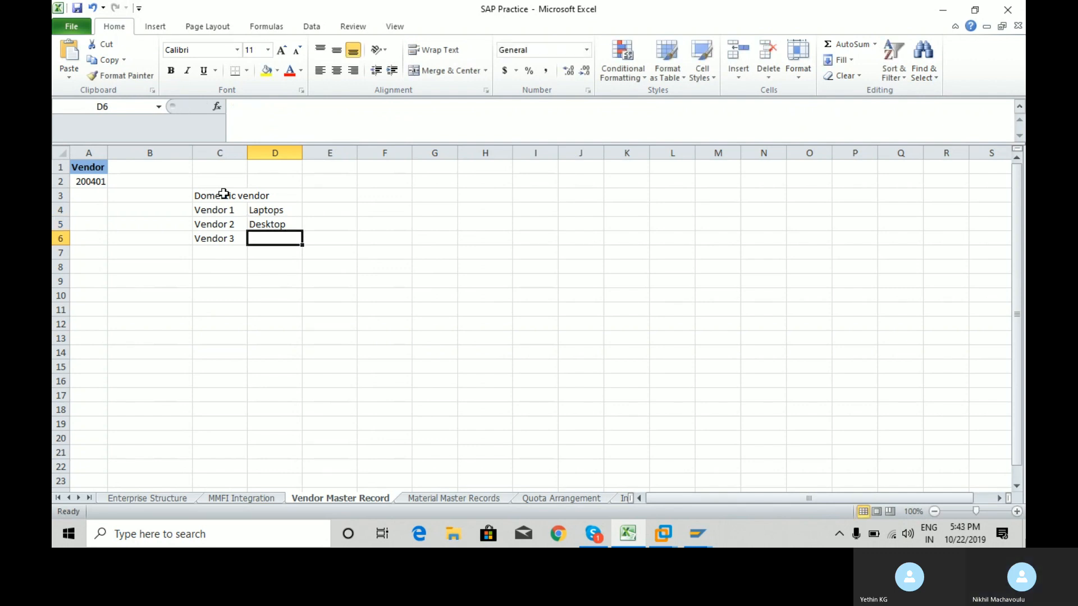
{"action": "type", "text": "Printer"}
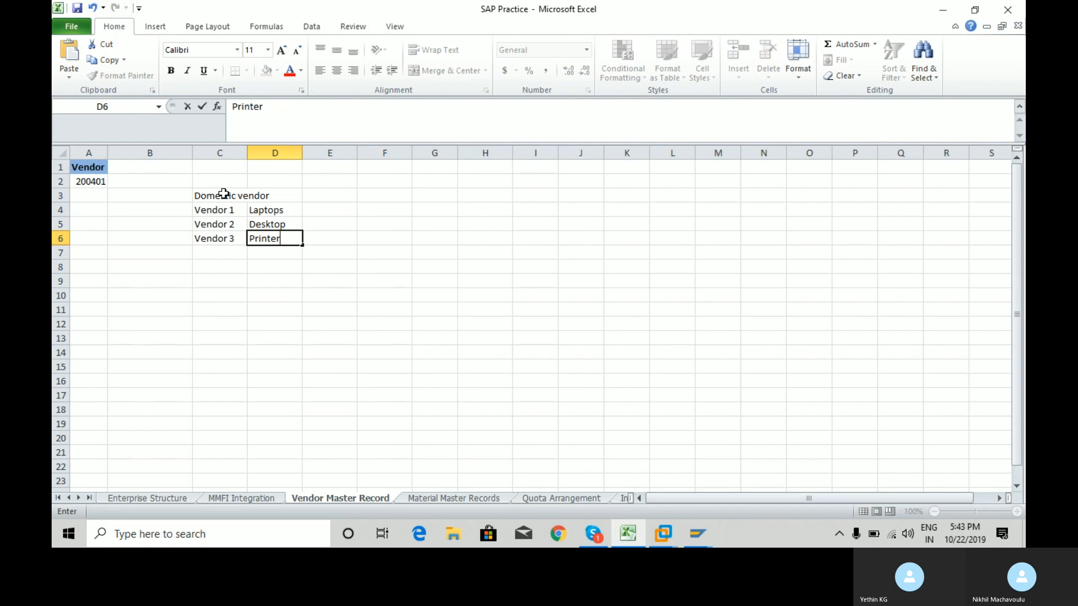
{"action": "key", "text": "Return"}
Review the vendor and product cells, glance at SAP, and end on cell E4.
{"action": "key", "text": "Up"}
{"action": "key", "text": "Up"}
{"action": "key", "text": "Up"}
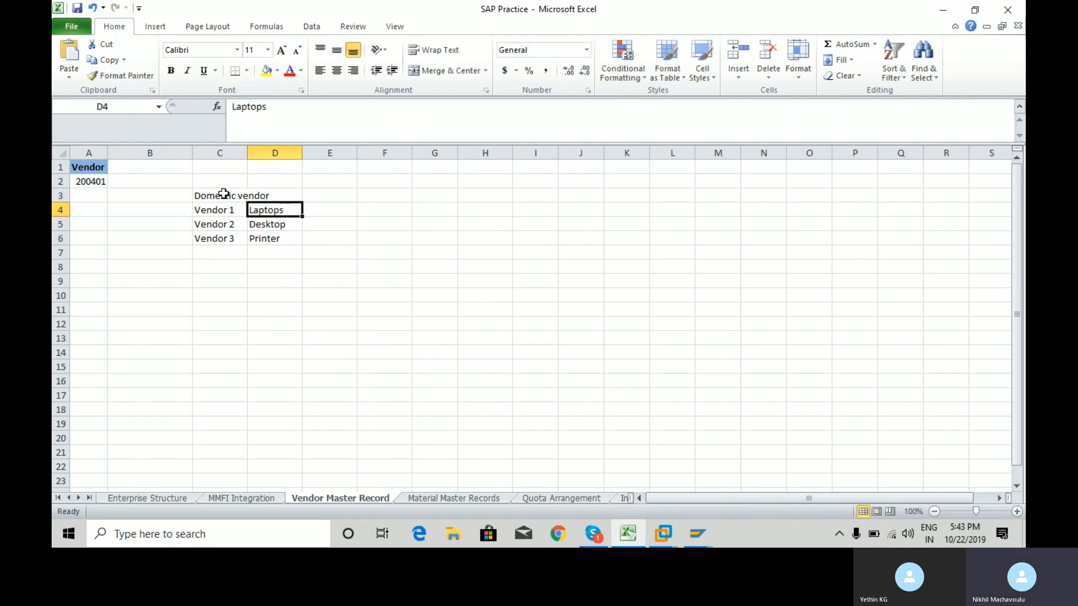
{"action": "key", "text": "shift+Down"}
{"action": "key", "text": "shift+Down"}
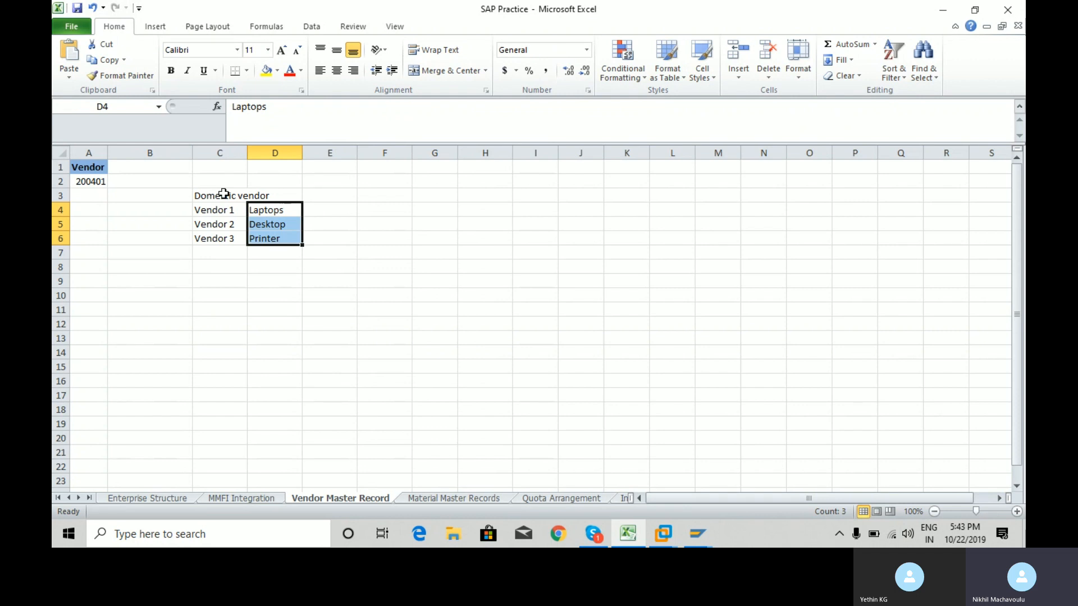
{"action": "key", "text": "Left"}
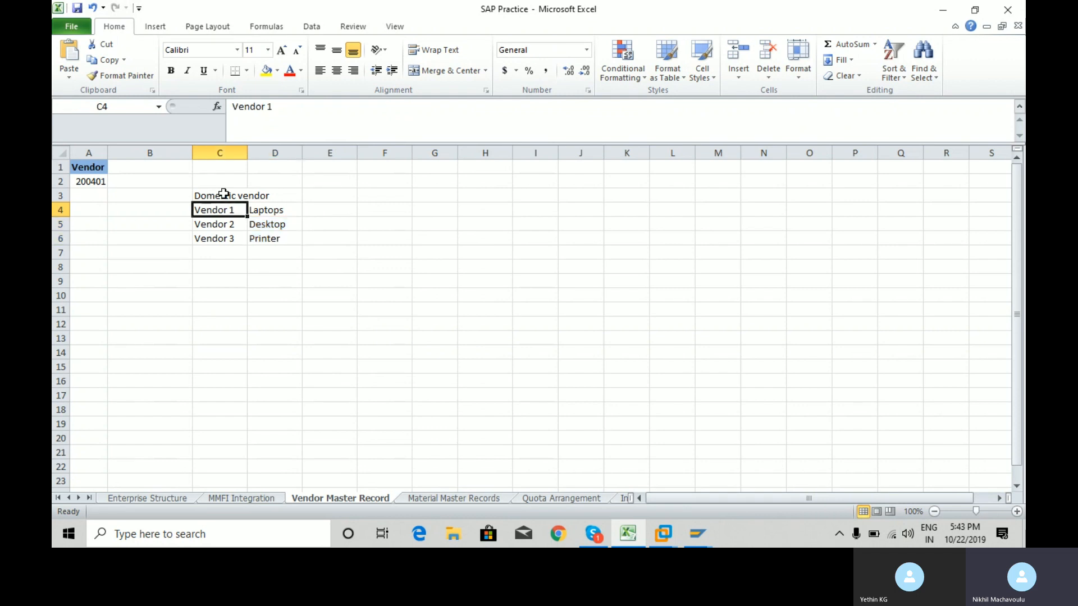
{"action": "key", "text": "Right"}
{"action": "key", "text": "Left"}
{"action": "key", "text": "Right"}
{"action": "key", "text": "Left"}
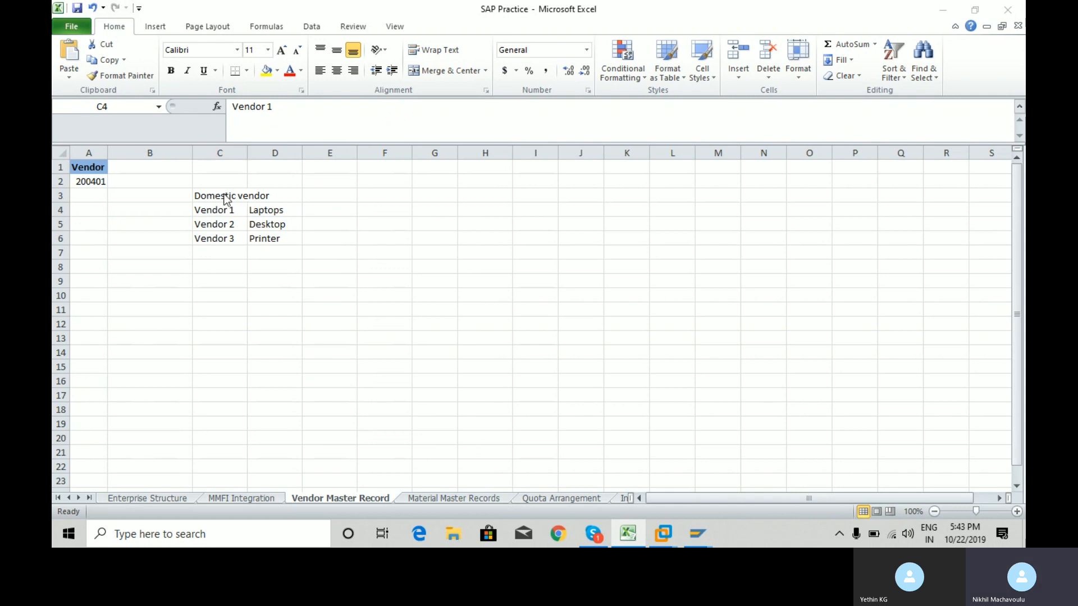
{"action": "key", "text": "alt+Tab"}
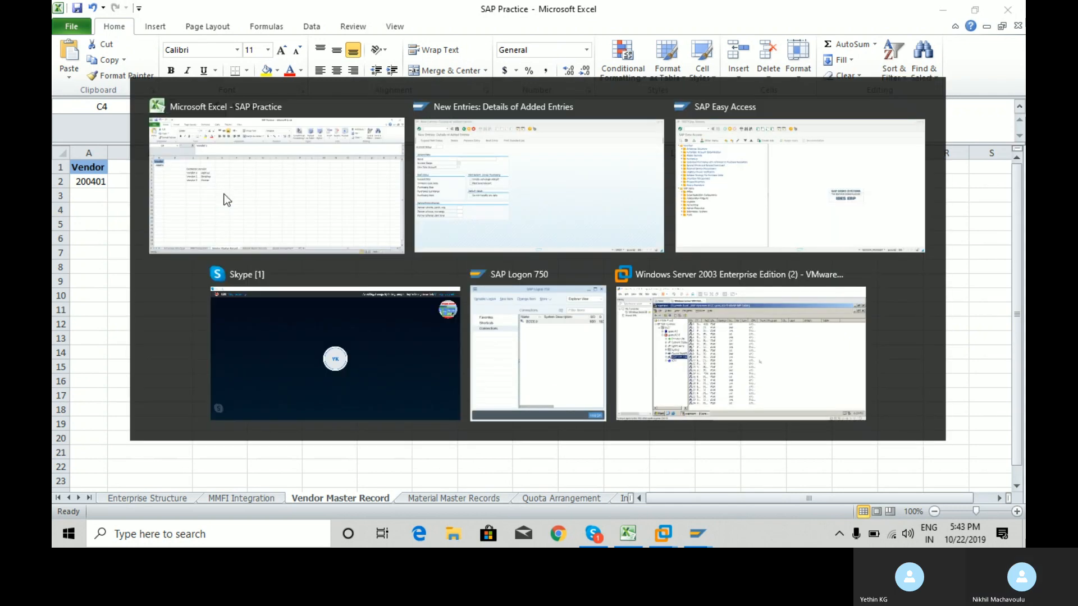
{"action": "key", "text": "alt+Tab"}
{"action": "key", "text": "Right"}
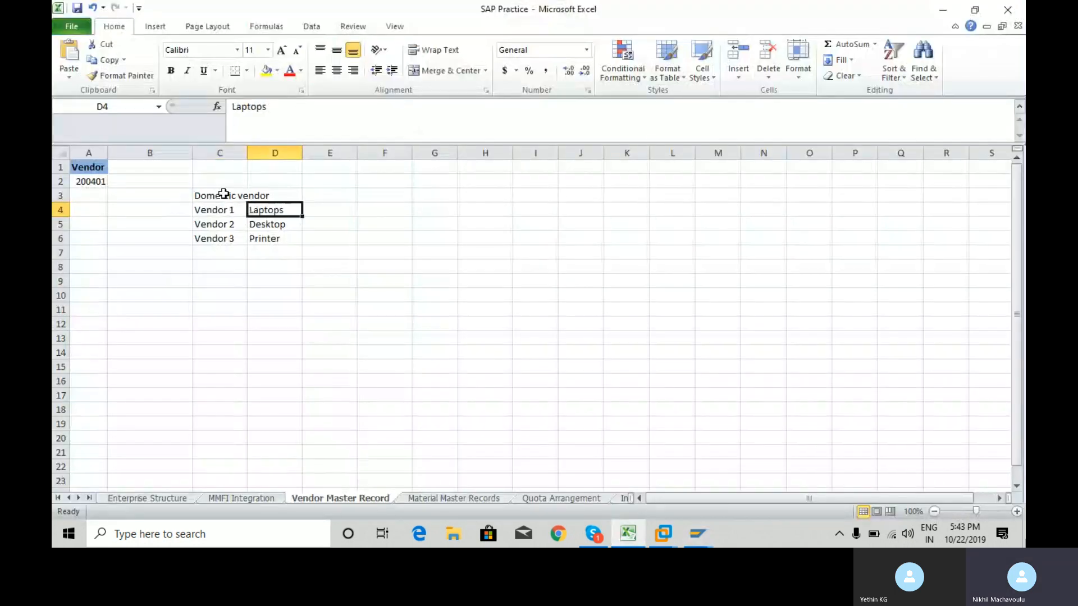
{"action": "key", "text": "shift+Down"}
{"action": "key", "text": "shift+Down"}
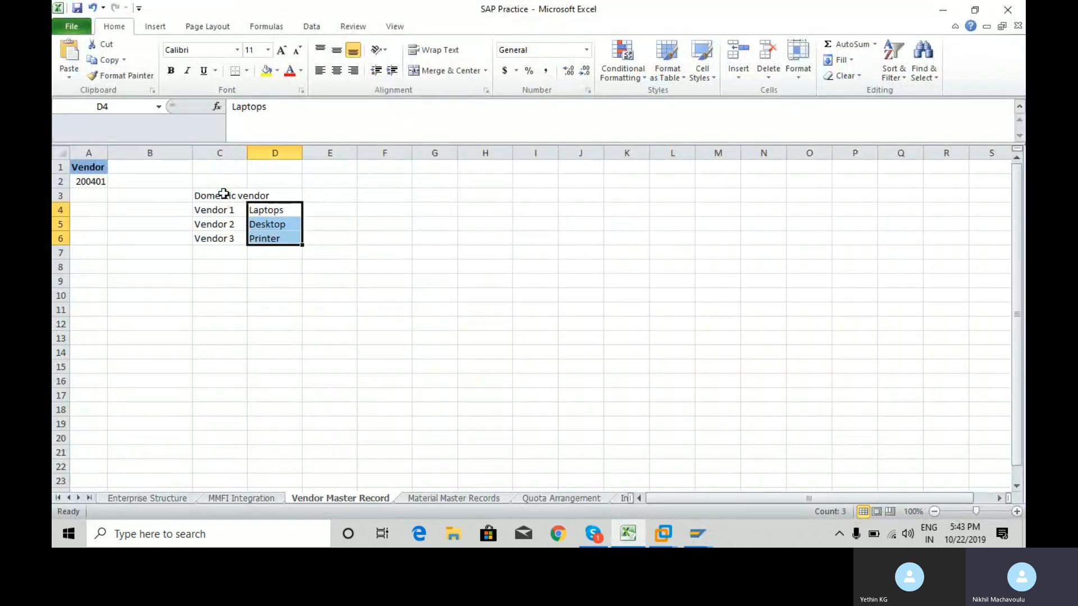
{"action": "key", "text": "Up"}
{"action": "key", "text": "Down"}
{"action": "key", "text": "Right"}
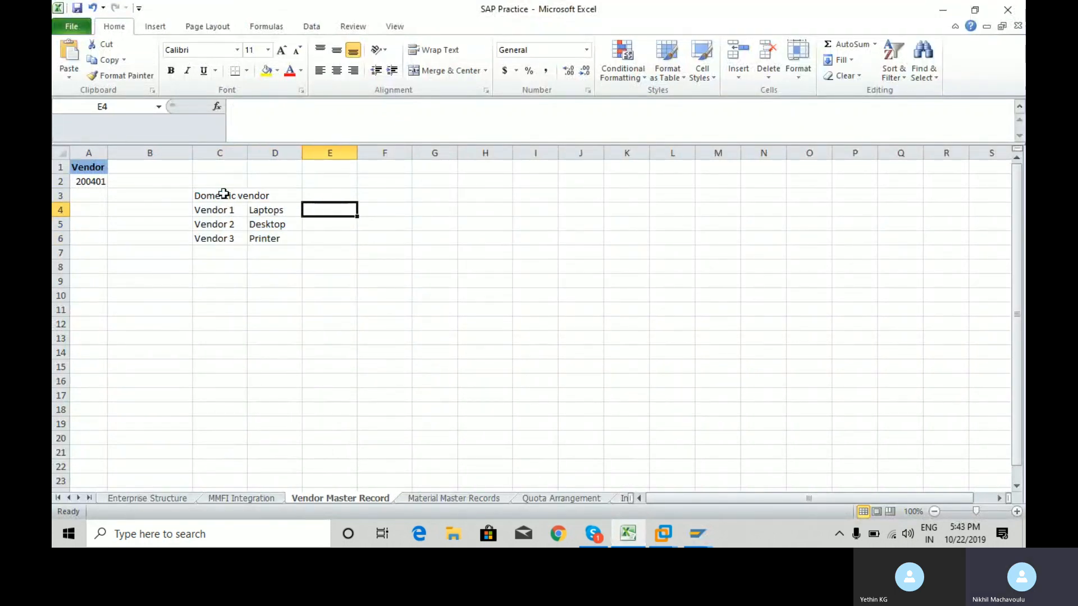
{"action": "key", "text": "Up"}
{"action": "key", "text": "Down"}
Type the heading Vendor Account Group in E4 and again in B1.
{"action": "type", "text": "Vend"}
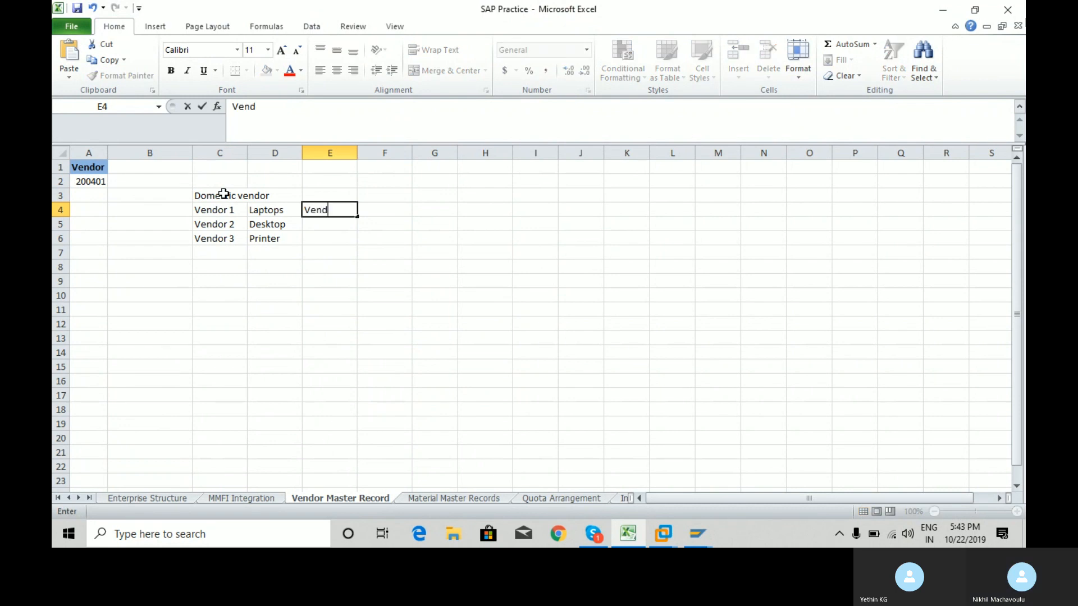
{"action": "type", "text": "or Accoun"}
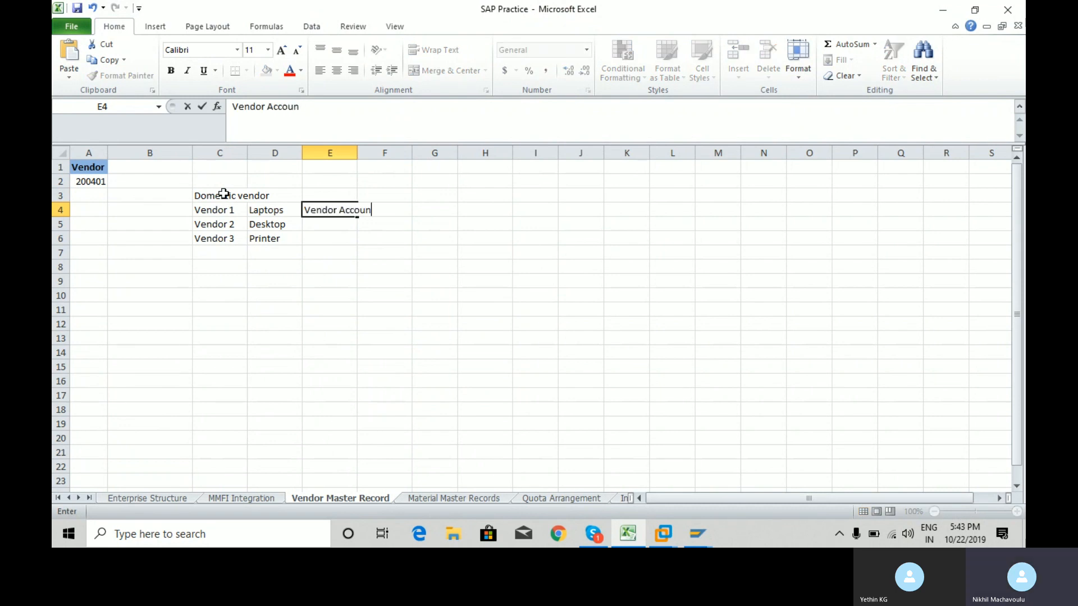
{"action": "type", "text": "t Group"}
{"action": "key", "text": "Return"}
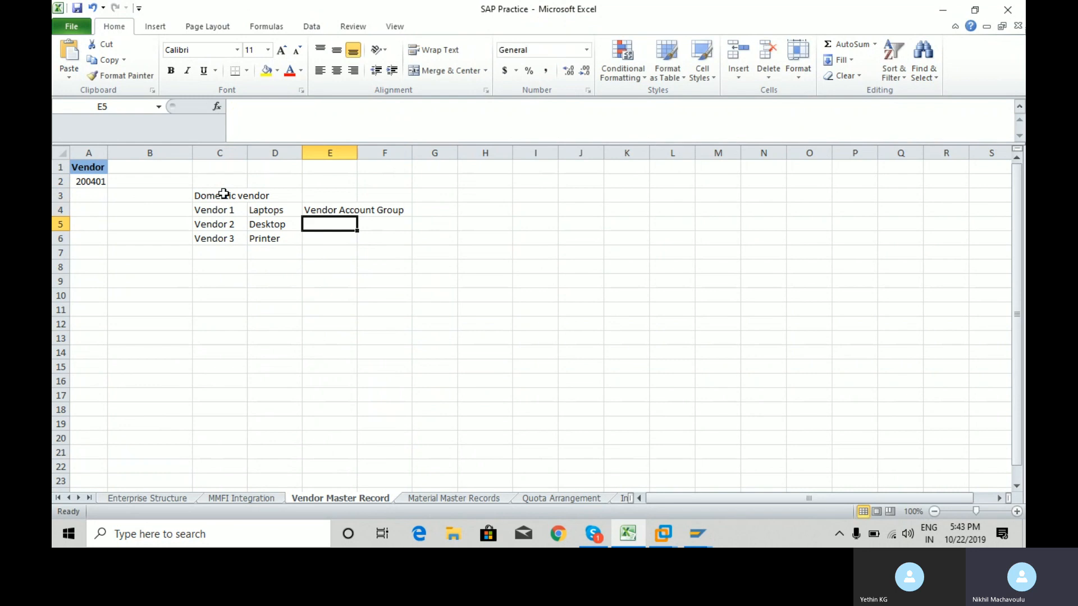
{"action": "key", "text": "Up"}
{"action": "key", "text": "alt+Tab"}
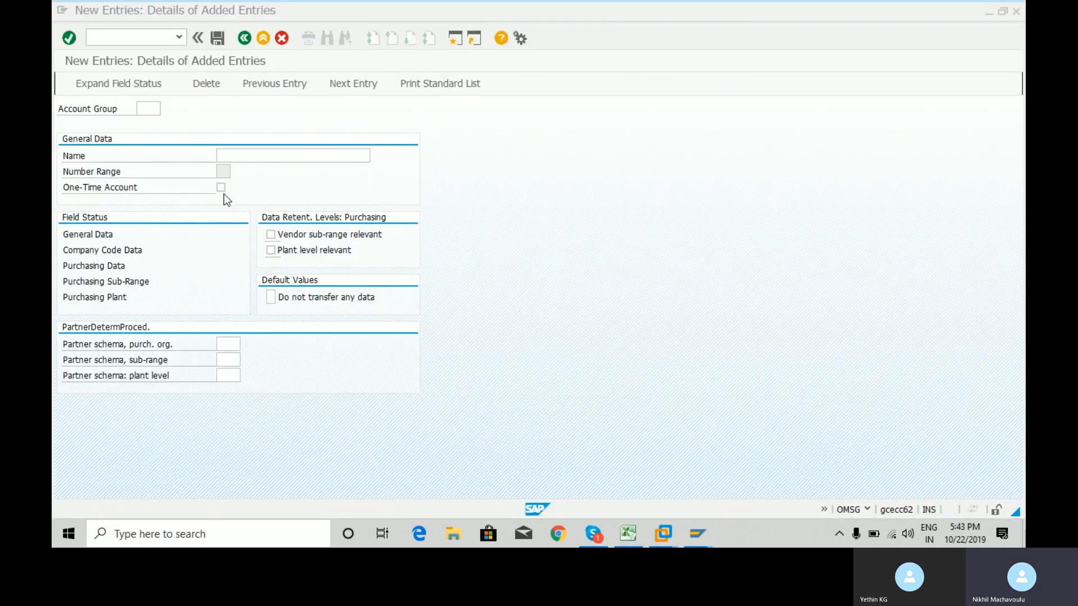
{"action": "key", "text": "alt+Tab"}
{"action": "key", "text": "Left"}
{"action": "key", "text": "Left"}
{"action": "key", "text": "Left"}
{"action": "key", "text": "Up"}
{"action": "key", "text": "Up"}
{"action": "key", "text": "Up"}
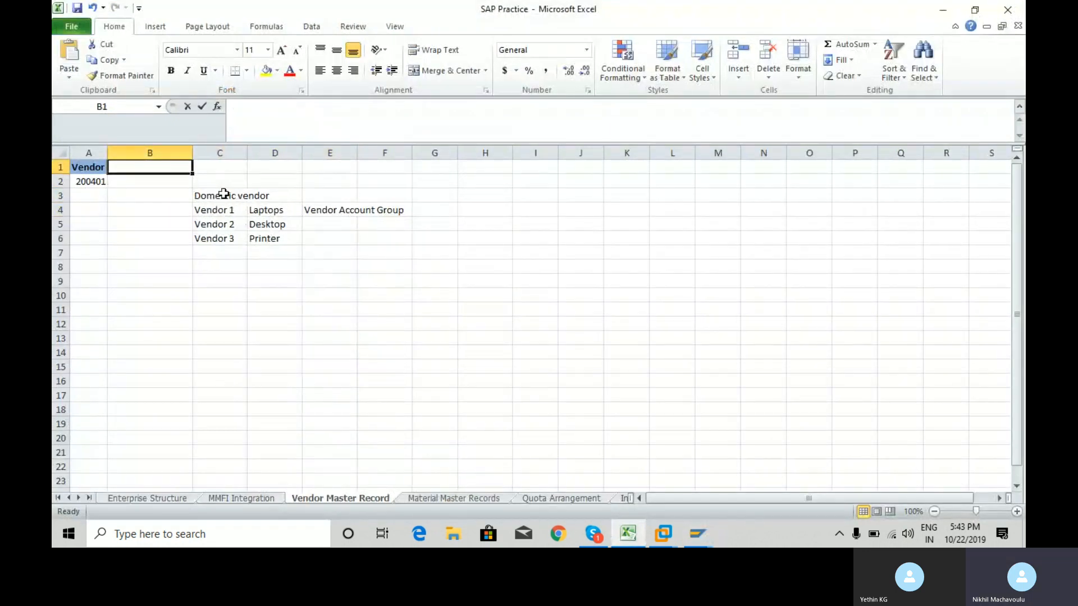
{"action": "type", "text": "Vendor Account"}
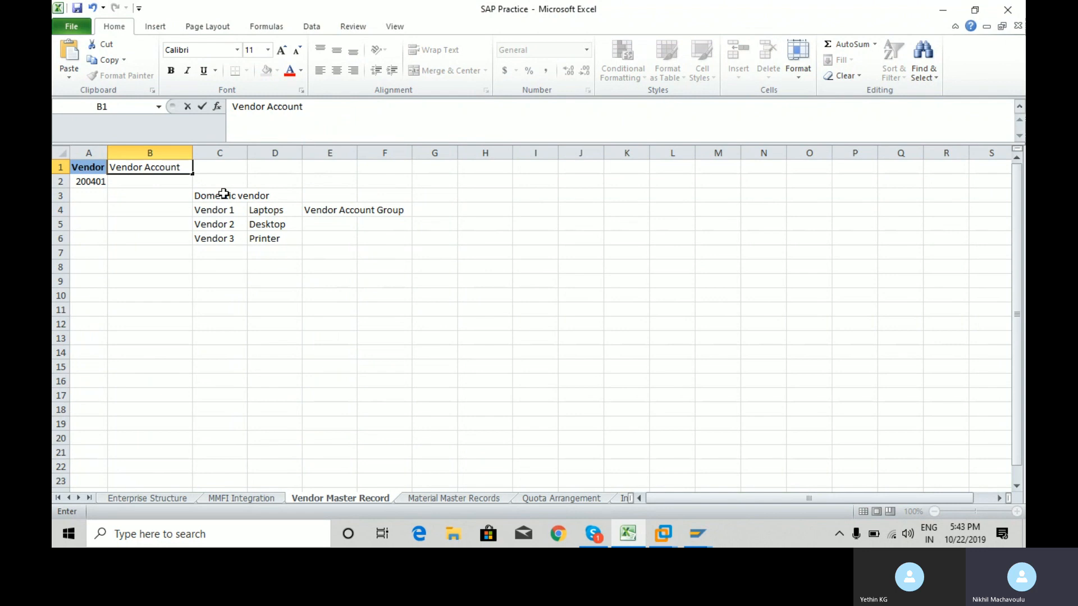
{"action": "type", "text": "Group"}
{"action": "key", "text": "Return"}
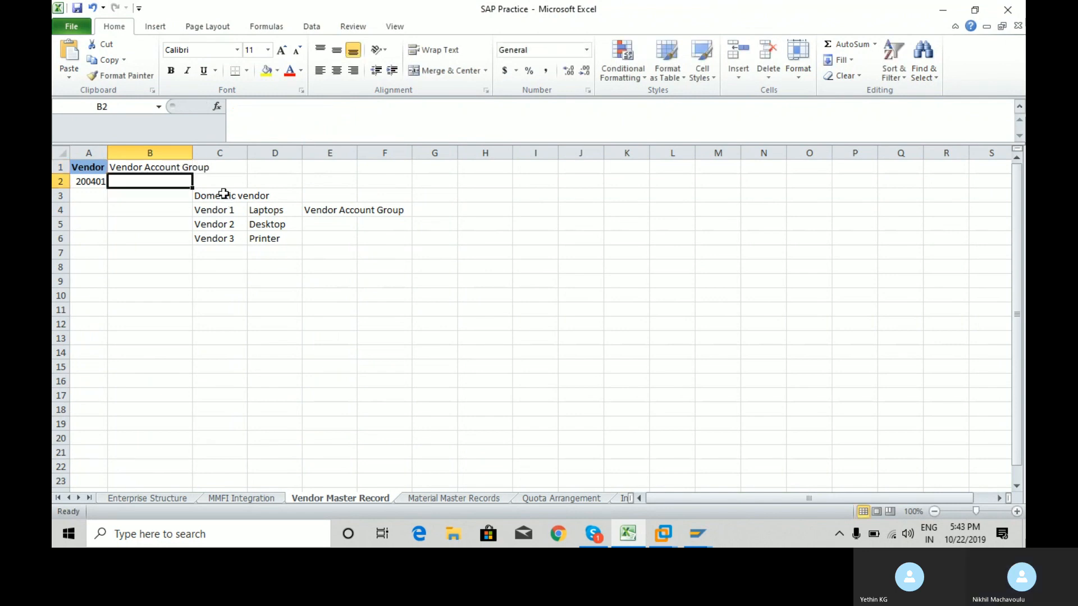
Enter ICT1 in B2, copy it, and switch to the SAP New Entries screen.
{"action": "key", "text": "Left"}
{"action": "key", "text": "Right"}
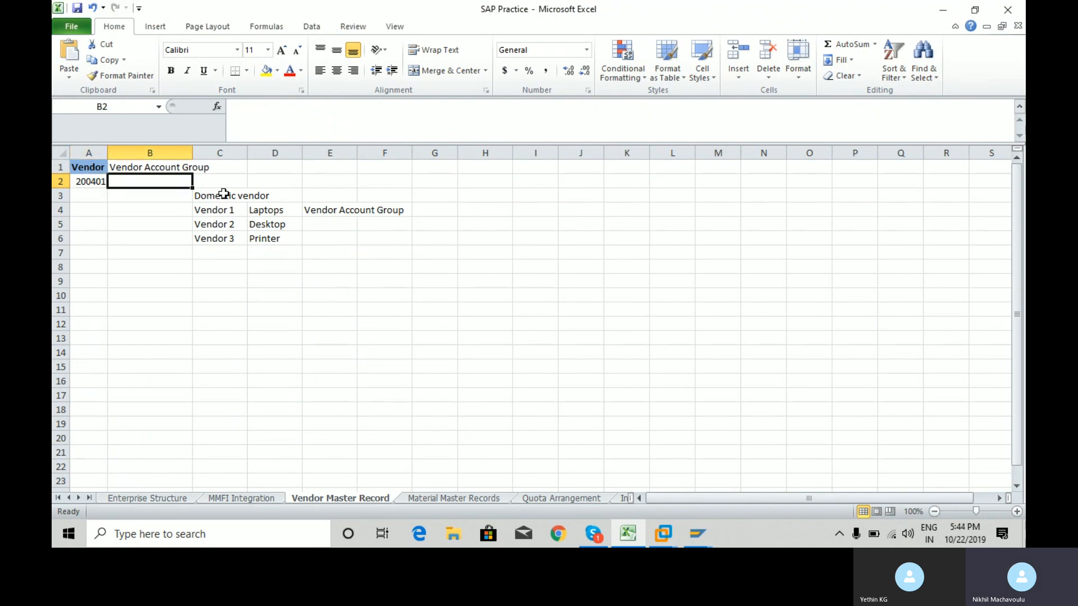
{"action": "type", "text": "ICT"}
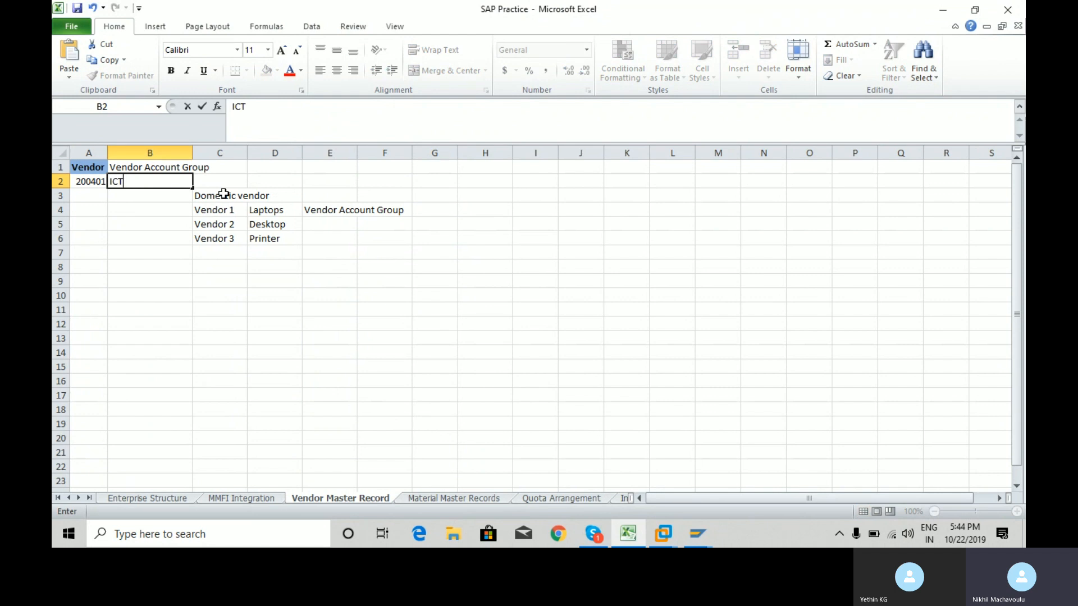
{"action": "type", "text": "1"}
{"action": "key", "text": "ctrl+Return"}
{"action": "key", "text": "ctrl+c"}
{"action": "key", "text": "alt+Tab"}
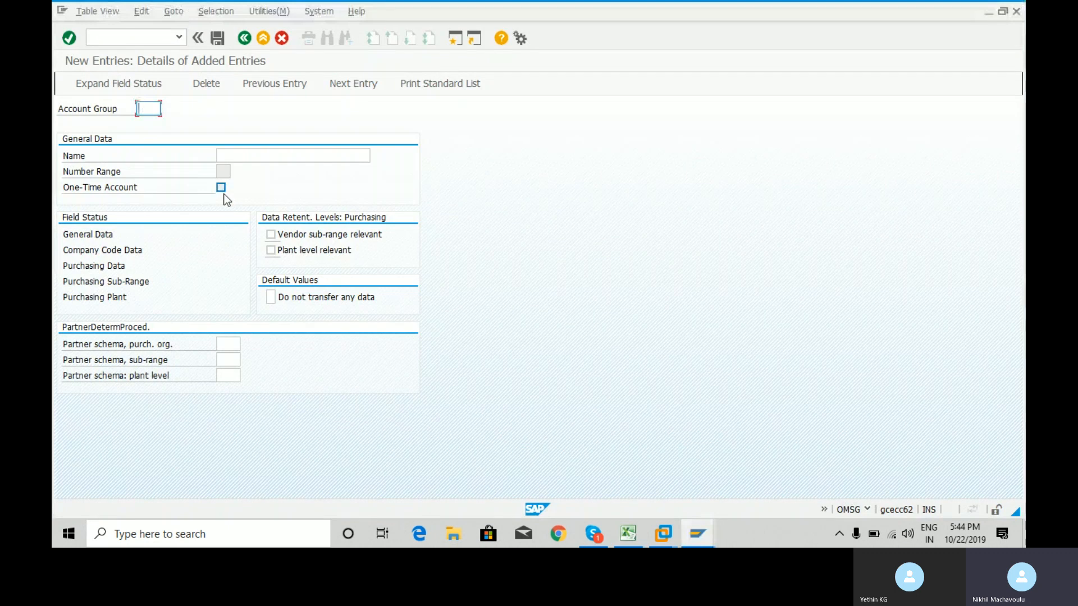
Paste ICT1 as the account group and name it 'ICT Parts Supplier for ROYC'.
{"action": "key", "text": "ctrl+v"}
{"action": "key", "text": "Return"}
{"action": "left_click", "coordinate": [247, 156]}
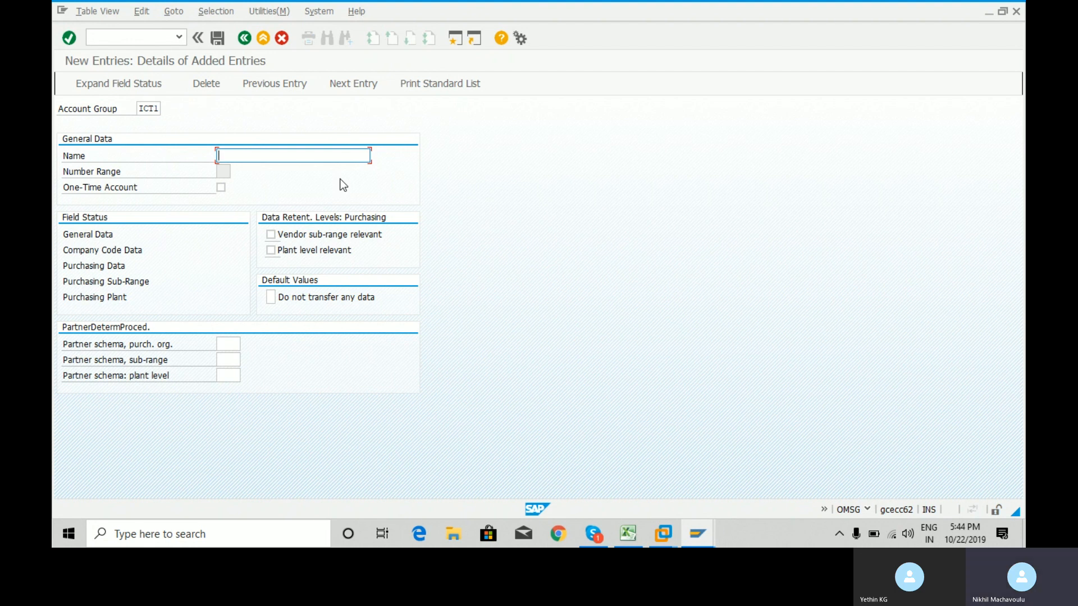
{"action": "type", "text": "ICT "}
{"action": "type", "text": "Supplier"}
{"action": "key", "text": "BackSpace"}
{"action": "key", "text": "BackSpace"}
{"action": "key", "text": "BackSpace"}
{"action": "key", "text": "BackSpace"}
{"action": "key", "text": "BackSpace"}
{"action": "key", "text": "BackSpace"}
{"action": "key", "text": "BackSpace"}
{"action": "key", "text": "BackSpace"}
{"action": "key", "text": "BackSpace"}
{"action": "type", "text": "Parts Supplier for ROYC"}
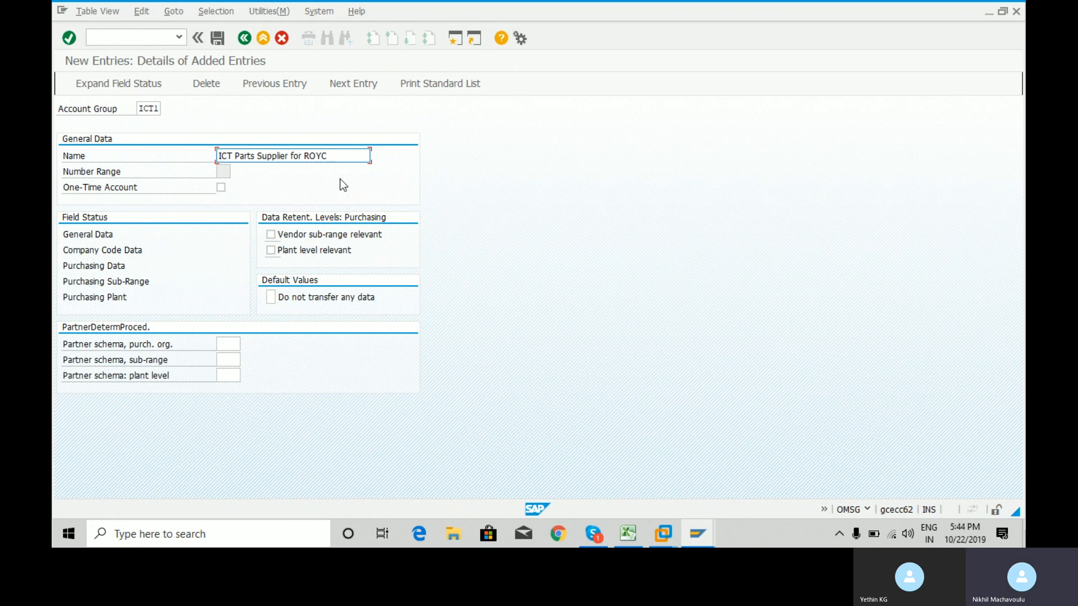
{"action": "left_click", "coordinate": [224, 173]}
{"action": "key", "text": "shift+Tab"}
{"action": "key", "text": "shift+Tab"}
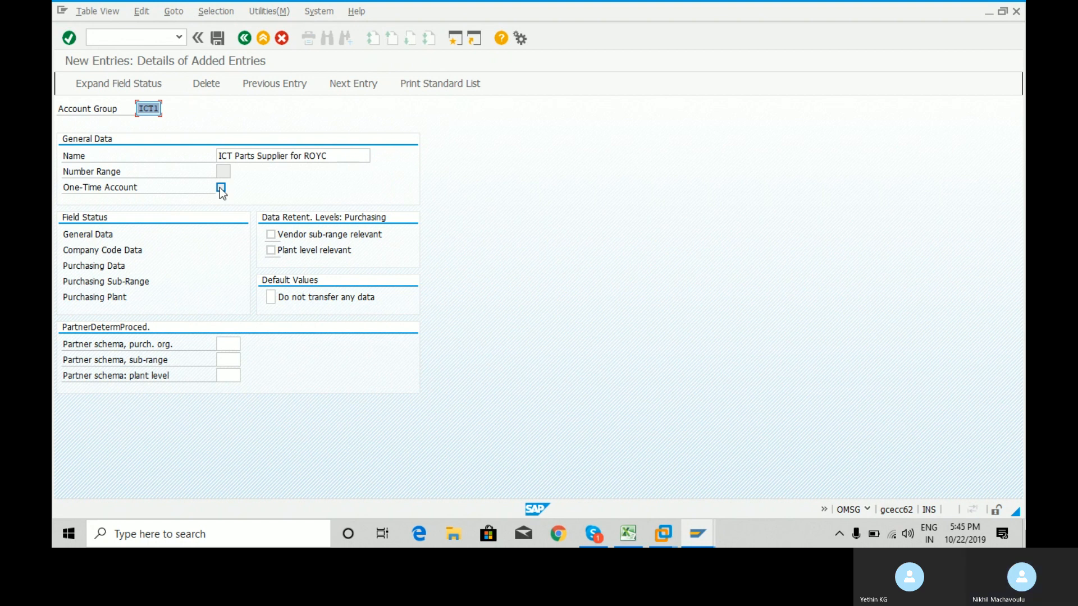
{"action": "left_click_drag", "start_coordinate": [368, 156], "coordinate": [218, 153]}
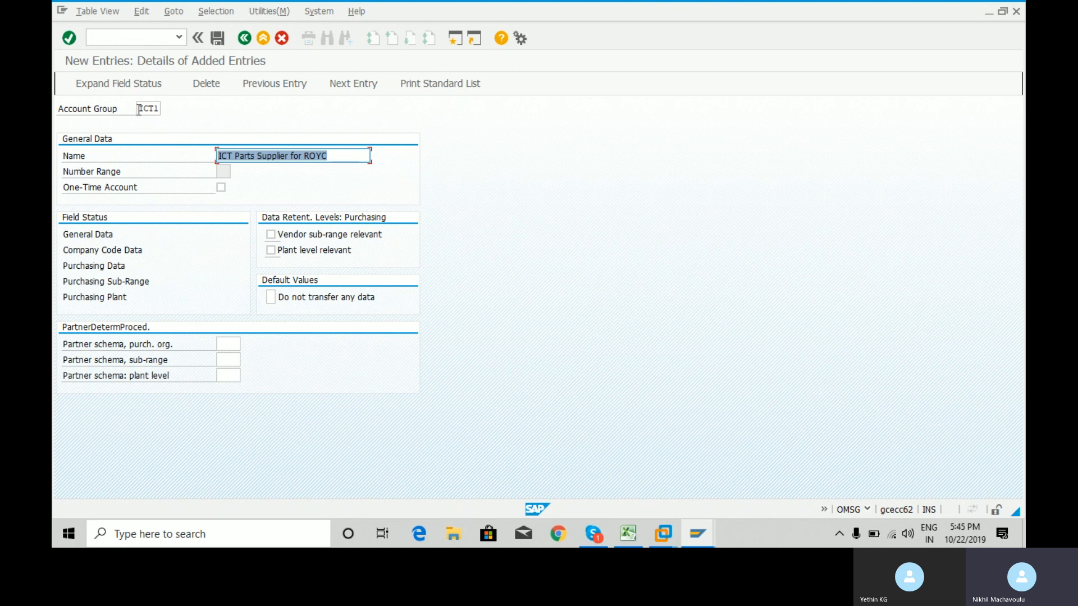
{"action": "left_click", "coordinate": [343, 157]}
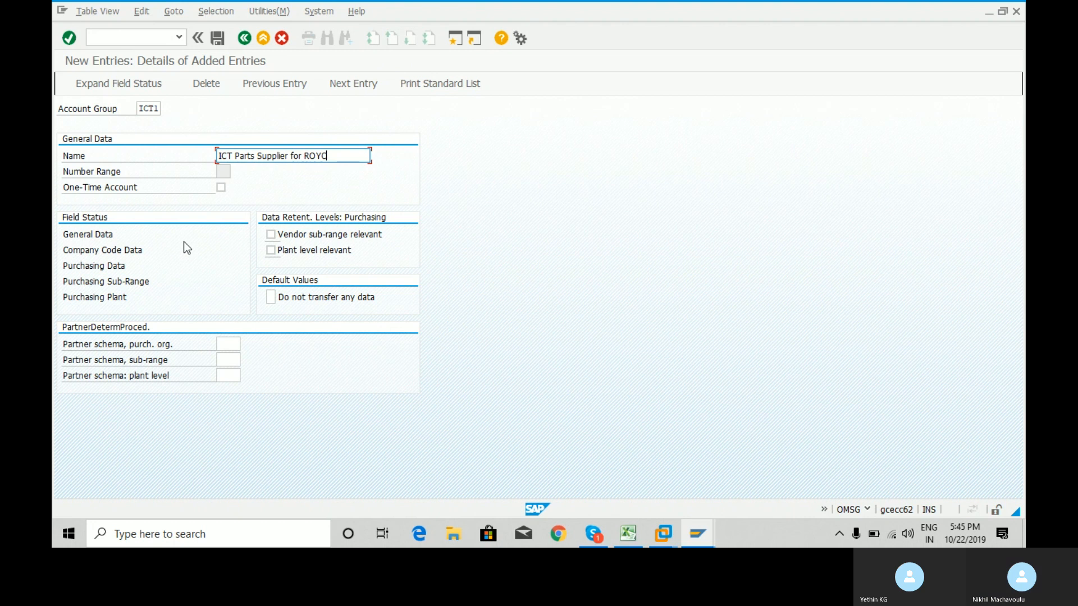
{"action": "double_click", "coordinate": [104, 236]}
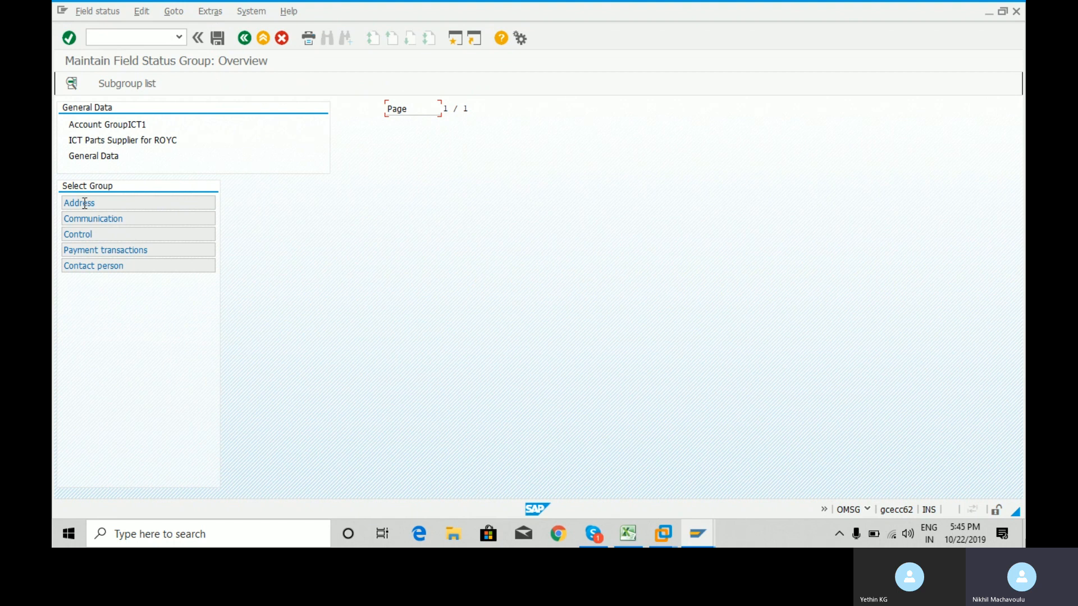
{"action": "double_click", "coordinate": [84, 203]}
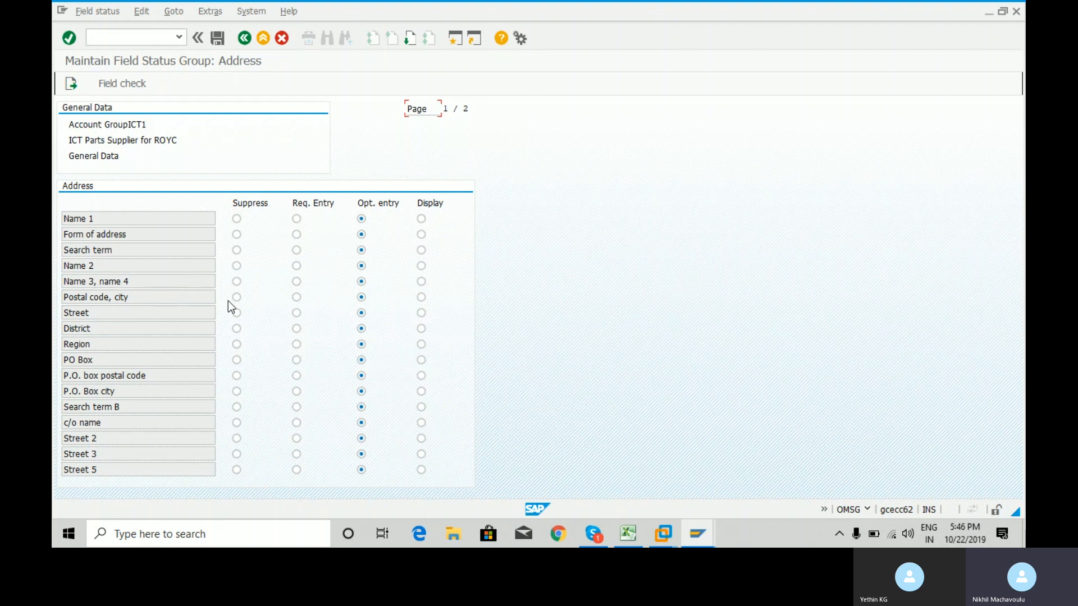
{"action": "left_click", "coordinate": [245, 39]}
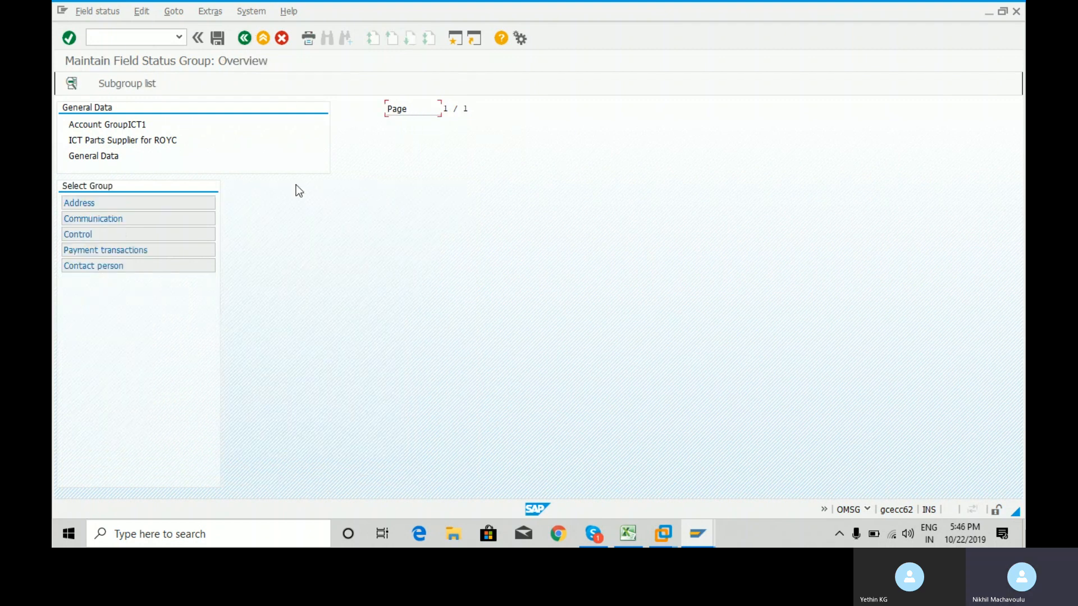
{"action": "left_click", "coordinate": [244, 40]}
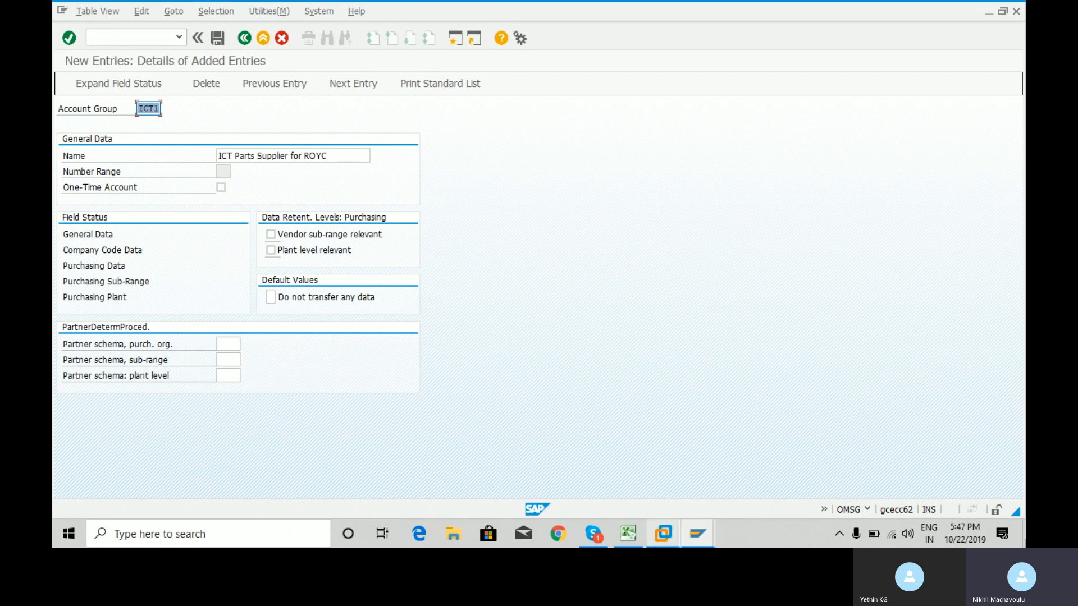
Give the Vendor Account Group heading in B1 a blue fill and autofit column B to it.
{"action": "left_click", "coordinate": [638, 540]}
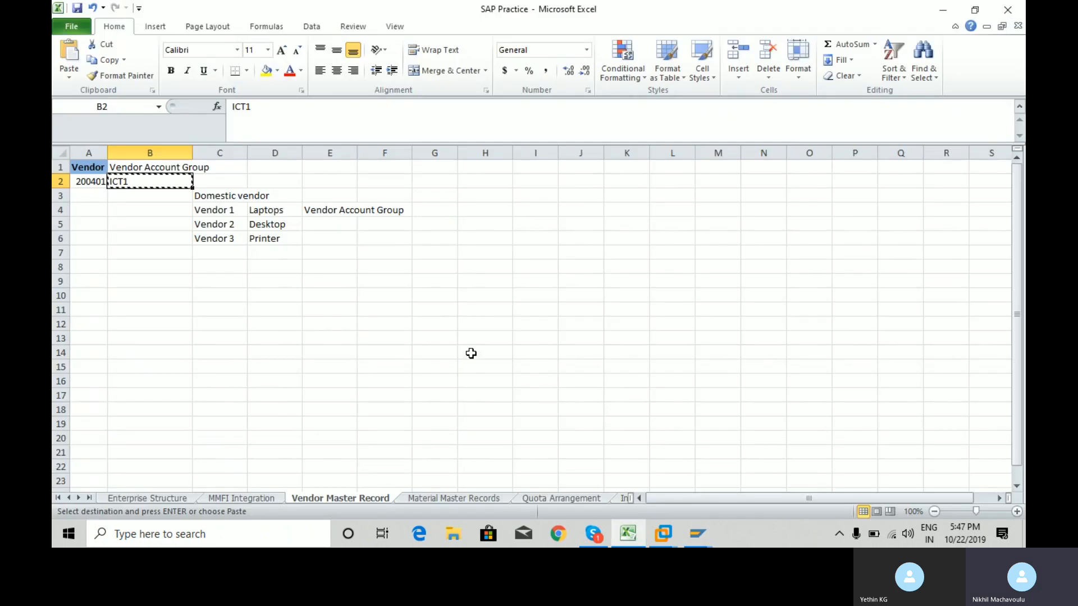
{"action": "left_click", "coordinate": [89, 183]}
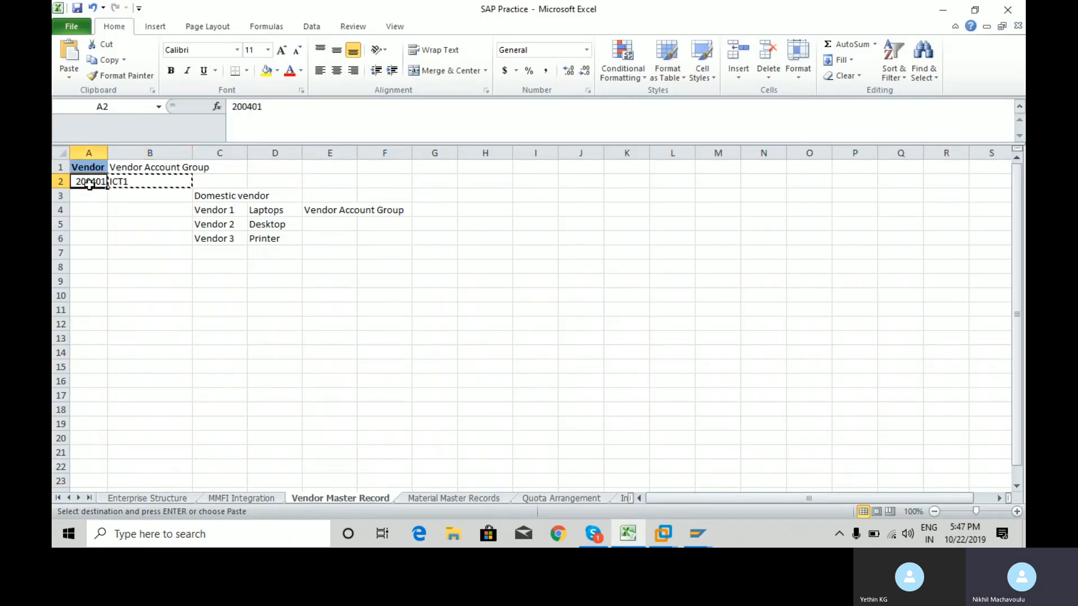
{"action": "key", "text": "Up"}
{"action": "key", "text": "Right"}
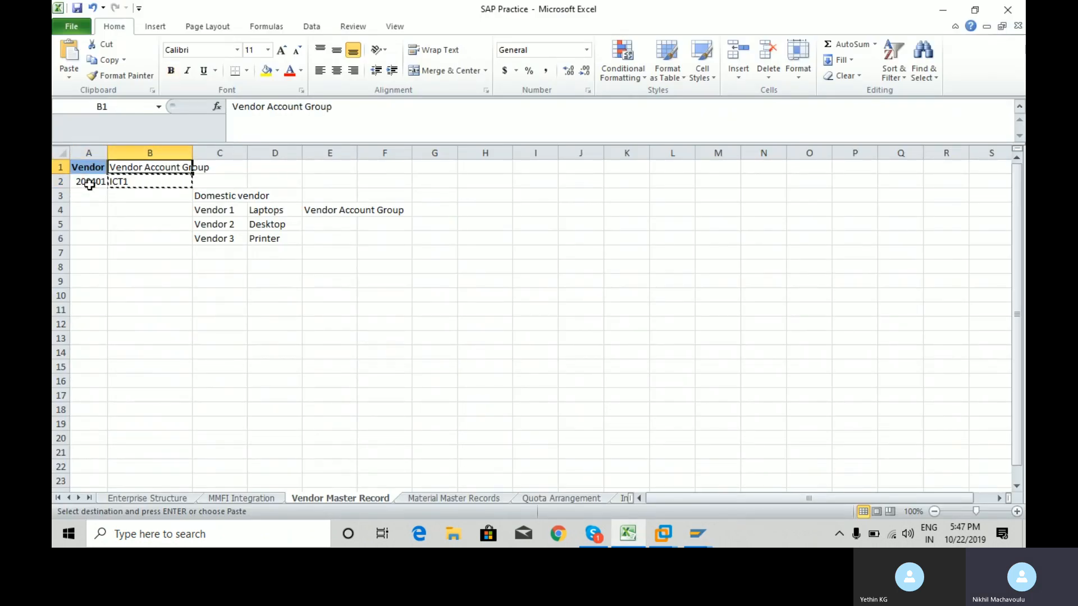
{"action": "left_click", "coordinate": [278, 72]}
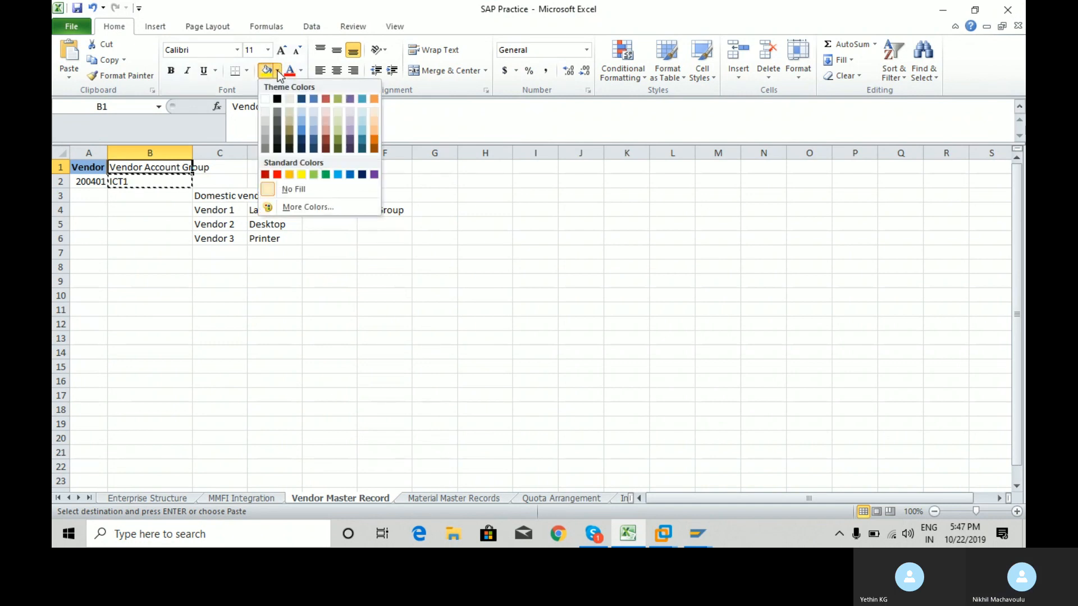
{"action": "left_click", "coordinate": [302, 132]}
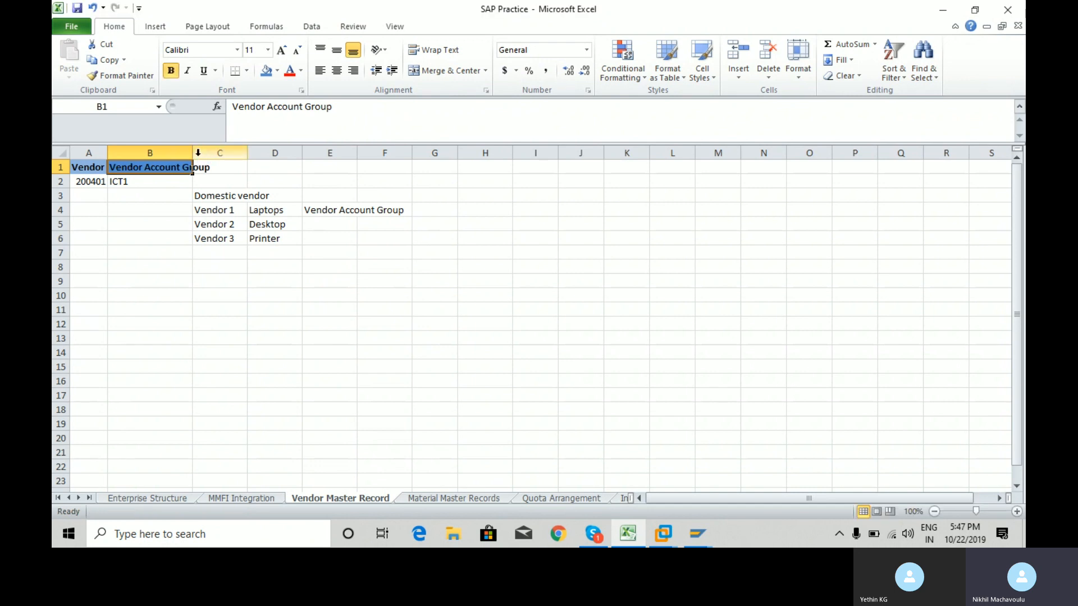
{"action": "double_click", "coordinate": [192, 152]}
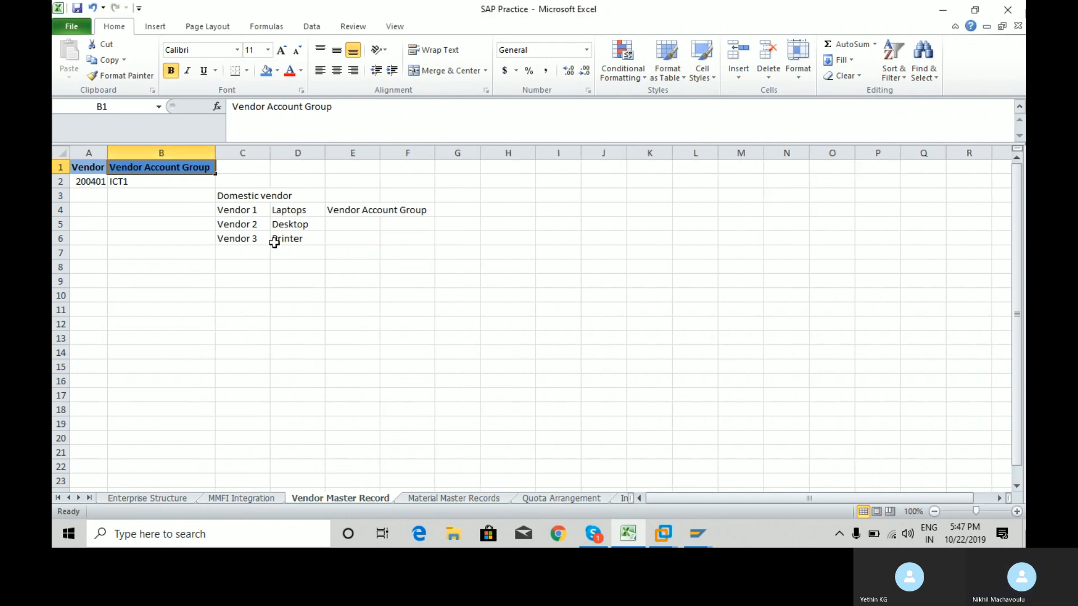
Copy vendor number 200401 from A2 and enter the label HO in E9.
{"action": "left_click", "coordinate": [150, 184]}
{"action": "left_click", "coordinate": [88, 182]}
{"action": "key", "text": "ctrl+c"}
{"action": "key", "text": "Down"}
{"action": "key", "text": "Down"}
{"action": "key", "text": "Down"}
{"action": "key", "text": "Down"}
{"action": "key", "text": "Down"}
{"action": "key", "text": "Down"}
{"action": "key", "text": "Down"}
{"action": "key", "text": "Down"}
{"action": "key", "text": "Down"}
{"action": "key", "text": "Down"}
{"action": "key", "text": "Down"}
{"action": "key", "text": "Down"}
{"action": "key", "text": "Down"}
{"action": "key", "text": "Down"}
{"action": "key", "text": "Right"}
{"action": "key", "text": "Right"}
{"action": "key", "text": "Right"}
{"action": "key", "text": "Right"}
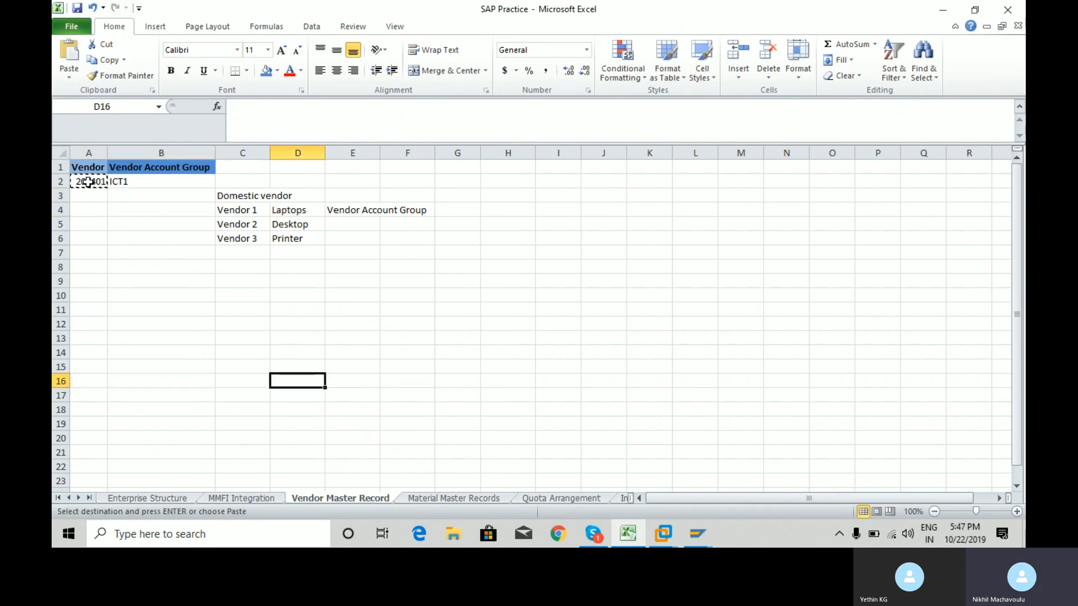
{"action": "key", "text": "Up"}
{"action": "key", "text": "Up"}
{"action": "key", "text": "Up"}
{"action": "key", "text": "Up"}
{"action": "key", "text": "Up"}
{"action": "key", "text": "Up"}
{"action": "key", "text": "Up"}
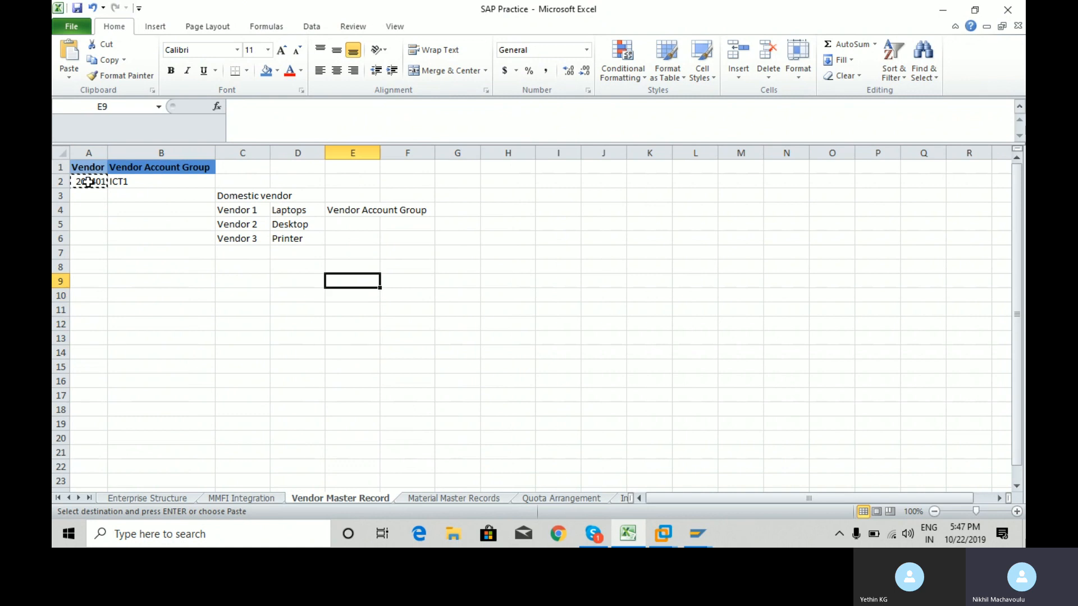
{"action": "type", "text": "Ho"}
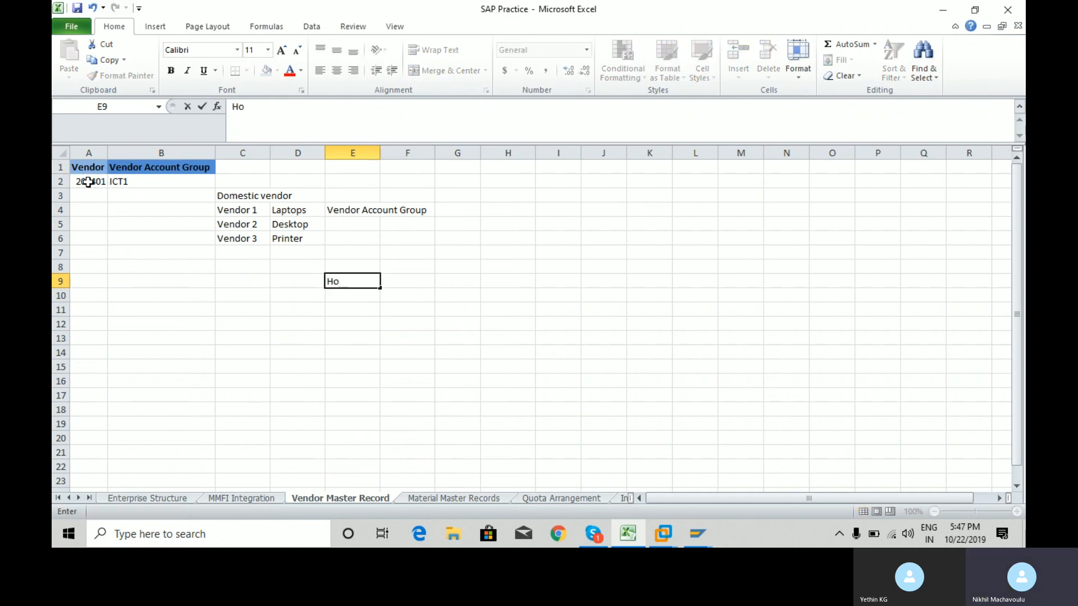
{"action": "key", "text": "BackSpace"}
{"action": "type", "text": "O"}
{"action": "key", "text": "Return"}
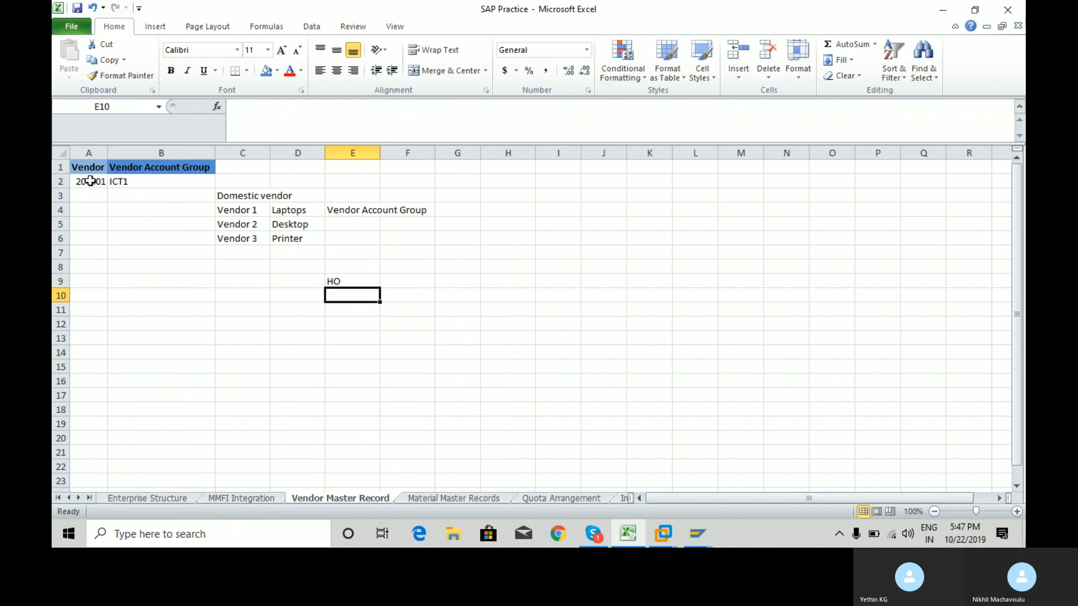
Paste 200401 into E10 and enter USA beside it in F10.
{"action": "left_click", "coordinate": [88, 182]}
{"action": "key", "text": "ctrl+c"}
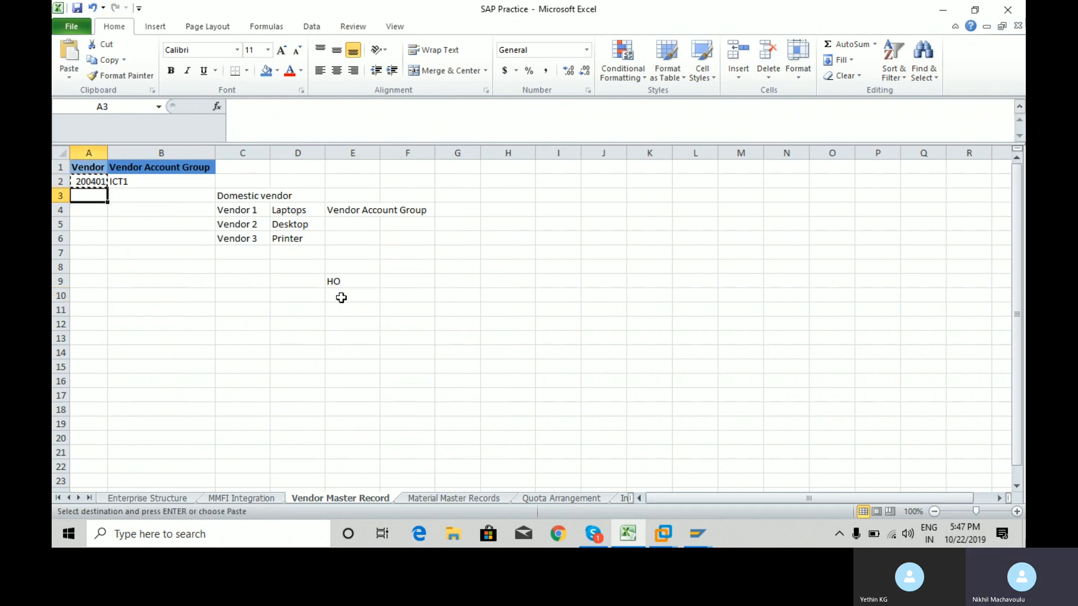
{"action": "left_click", "coordinate": [341, 298]}
{"action": "key", "text": "ctrl+v"}
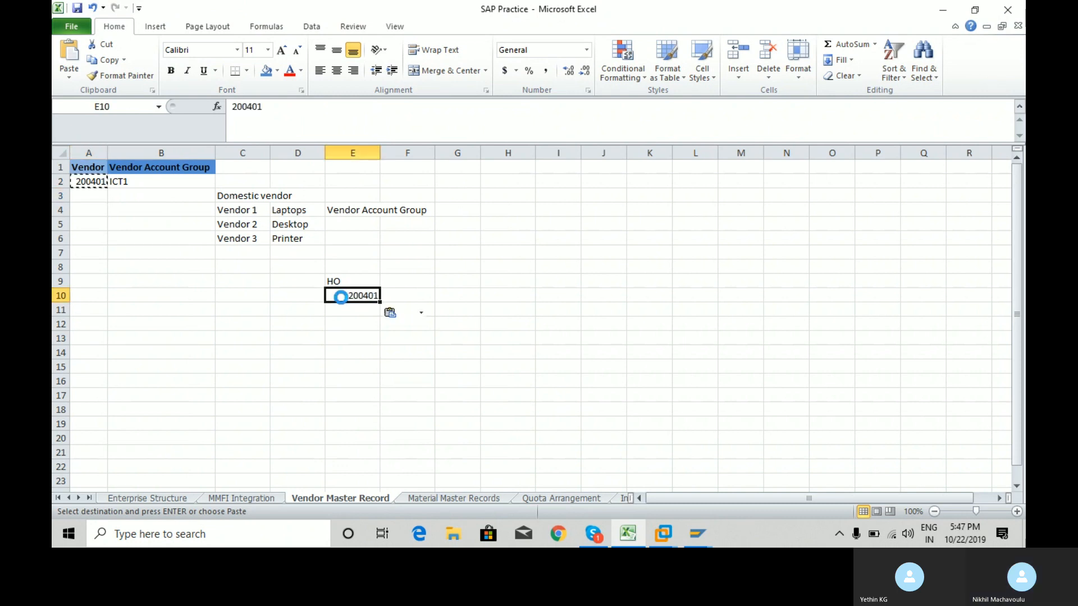
{"action": "left_click", "coordinate": [427, 297]}
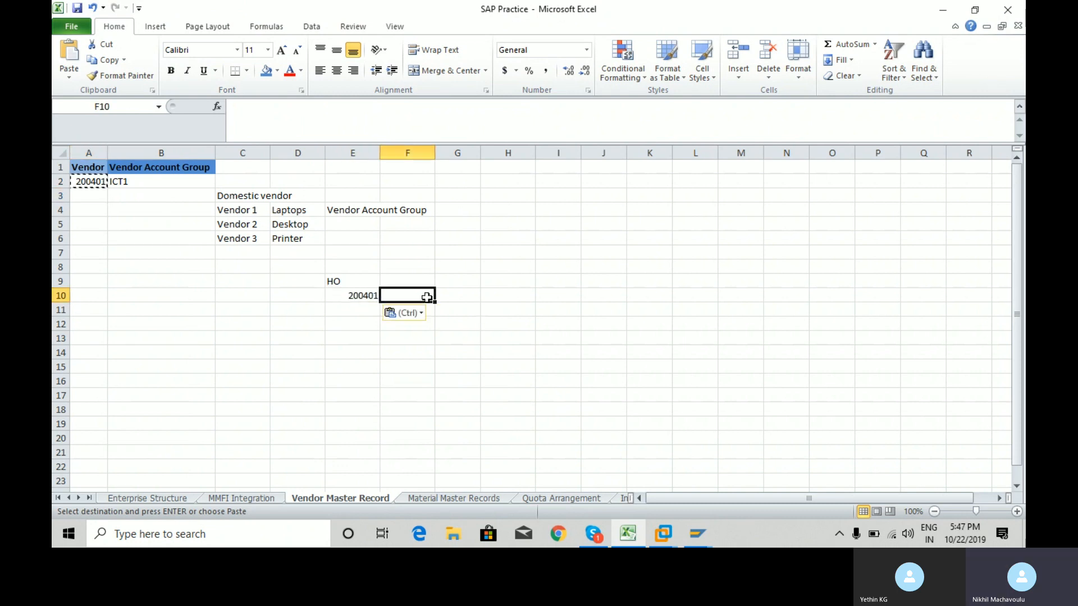
{"action": "type", "text": "USA"}
{"action": "key", "text": "Return"}
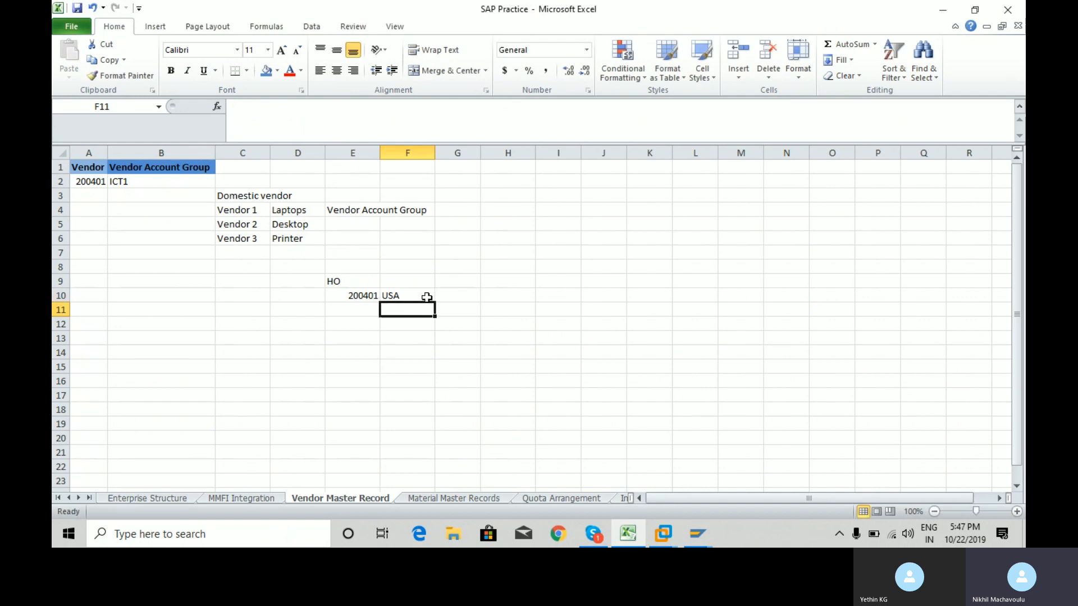
Enter Warehouse in E11 with China beside it in F11.
{"action": "key", "text": "Up"}
{"action": "key", "text": "Down"}
{"action": "key", "text": "Left"}
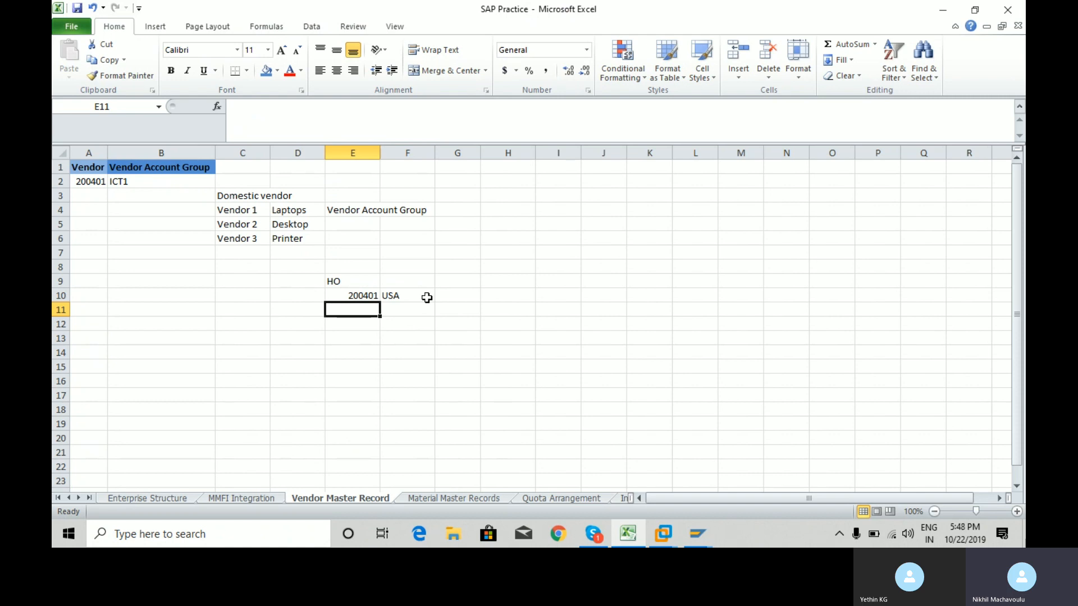
{"action": "type", "text": "S"}
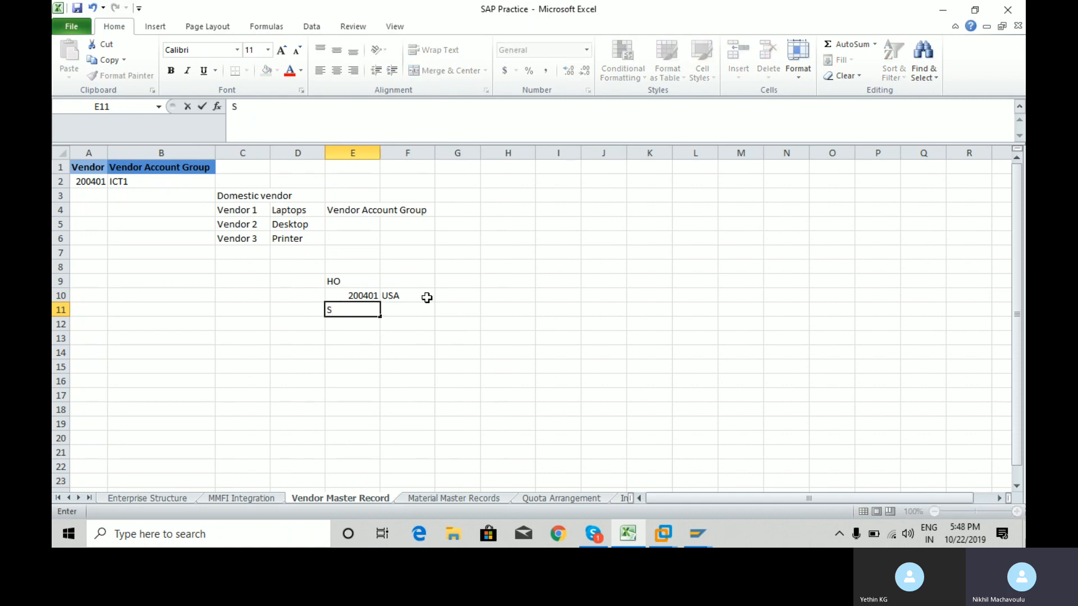
{"action": "type", "text": "upply"}
{"action": "key", "text": "BackSpace"}
{"action": "key", "text": "BackSpace"}
{"action": "key", "text": "BackSpace"}
{"action": "key", "text": "BackSpace"}
{"action": "key", "text": "BackSpace"}
{"action": "key", "text": "BackSpace"}
{"action": "type", "text": "Warehouse of"}
{"action": "key", "text": "BackSpace"}
{"action": "key", "text": "BackSpace"}
{"action": "key", "text": "BackSpace"}
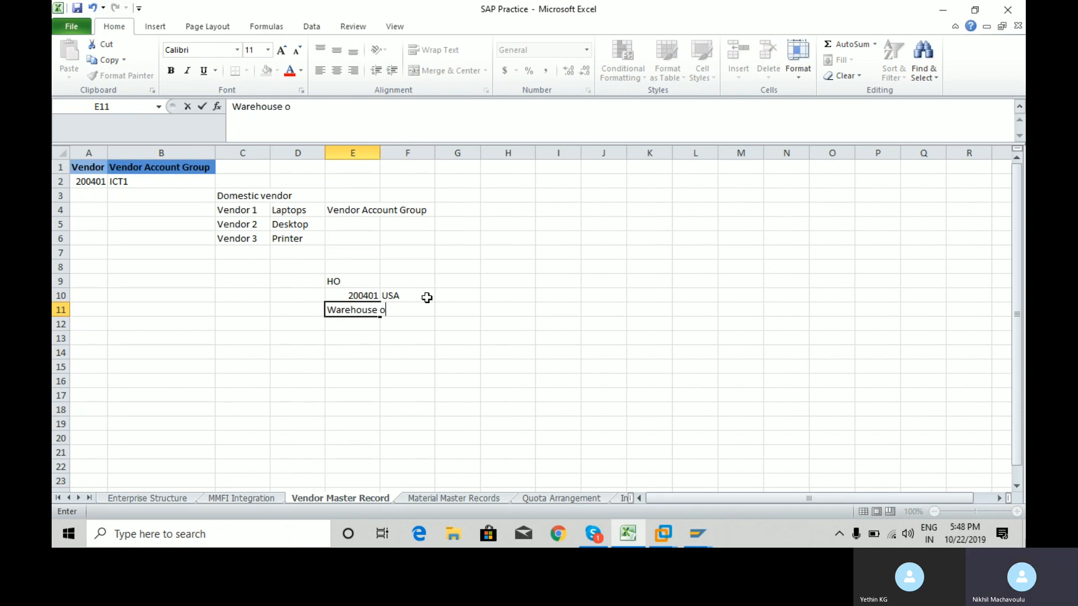
{"action": "key", "text": "Return"}
{"action": "key", "text": "Up"}
{"action": "key", "text": "Right"}
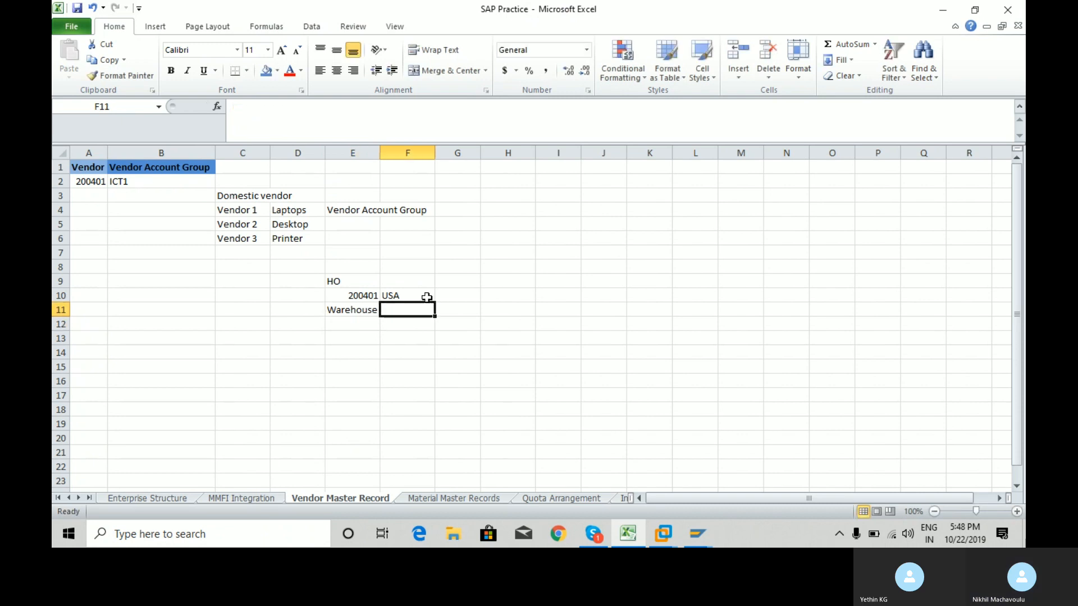
{"action": "type", "text": "China"}
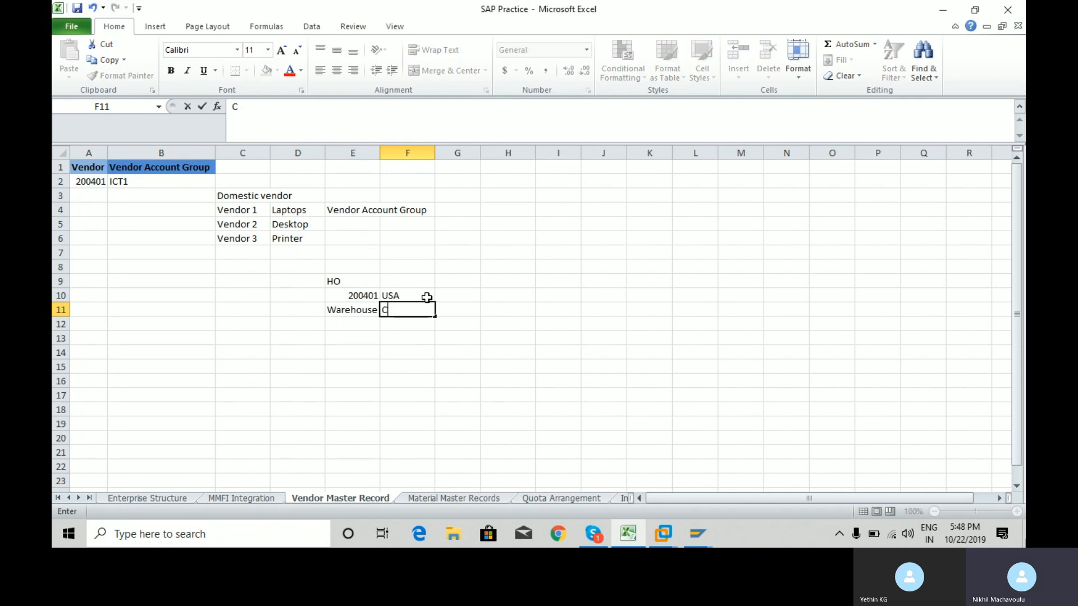
{"action": "key", "text": "Return"}
Enter Invoice in E12 with Singapore beside it in F12.
{"action": "key", "text": "Left"}
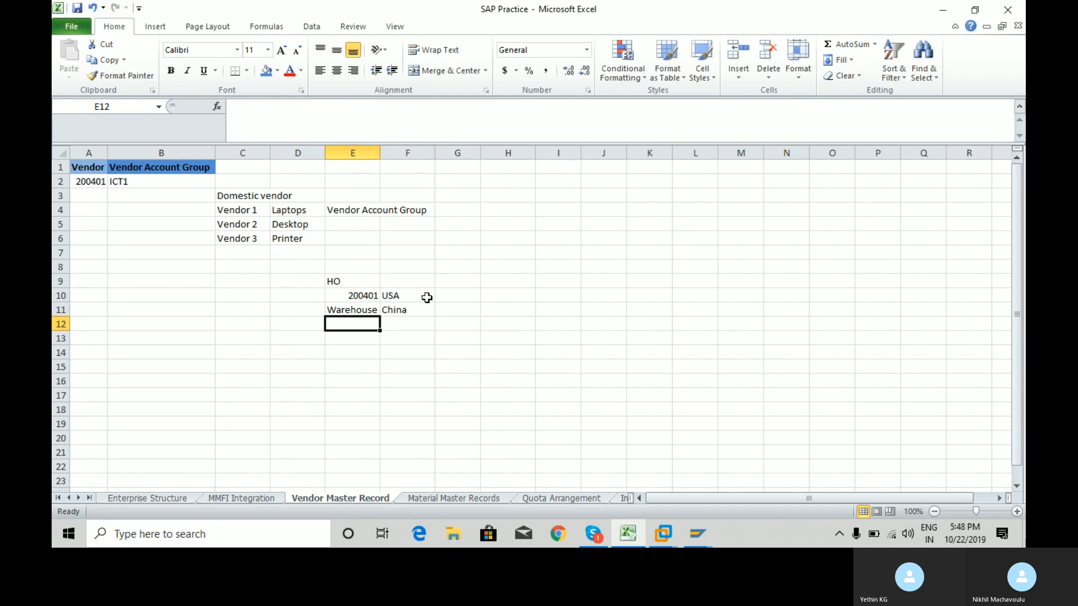
{"action": "type", "text": "Invoice"}
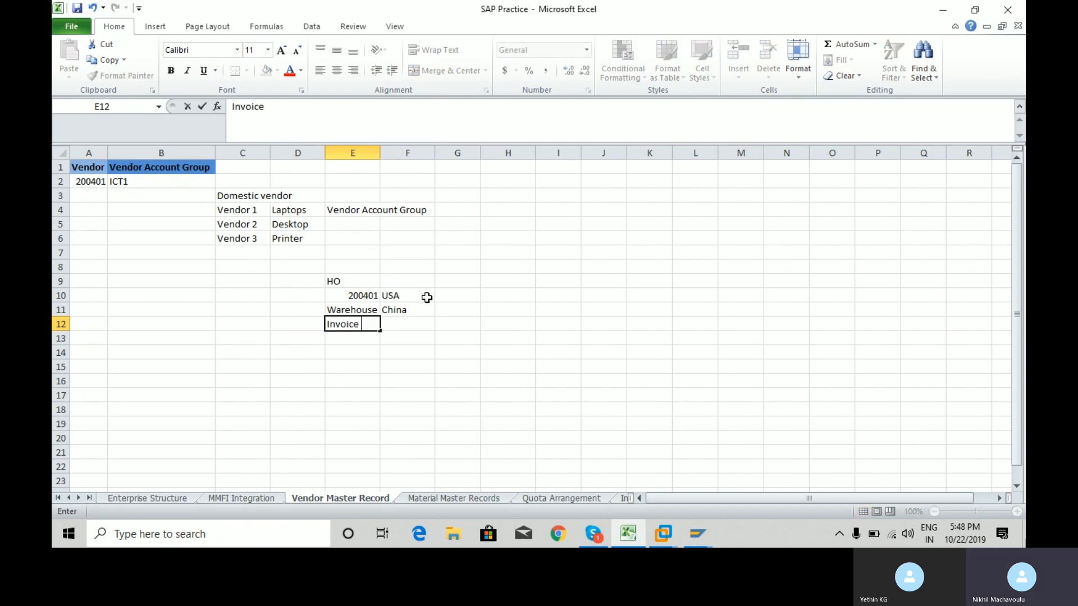
{"action": "key", "text": "Return"}
{"action": "key", "text": "Up"}
{"action": "key", "text": "Right"}
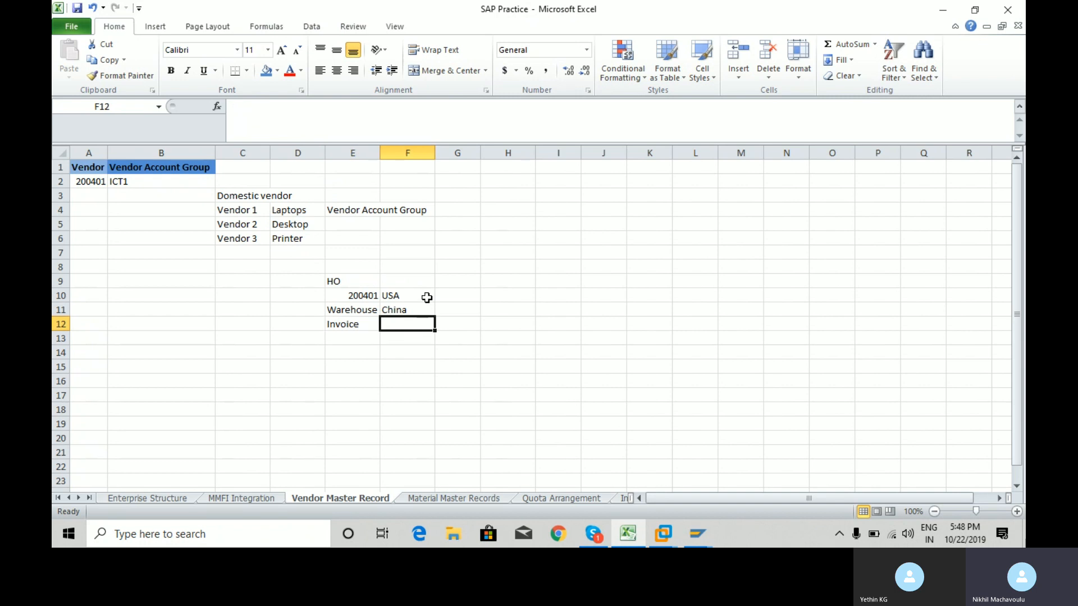
{"action": "type", "text": "Mala"}
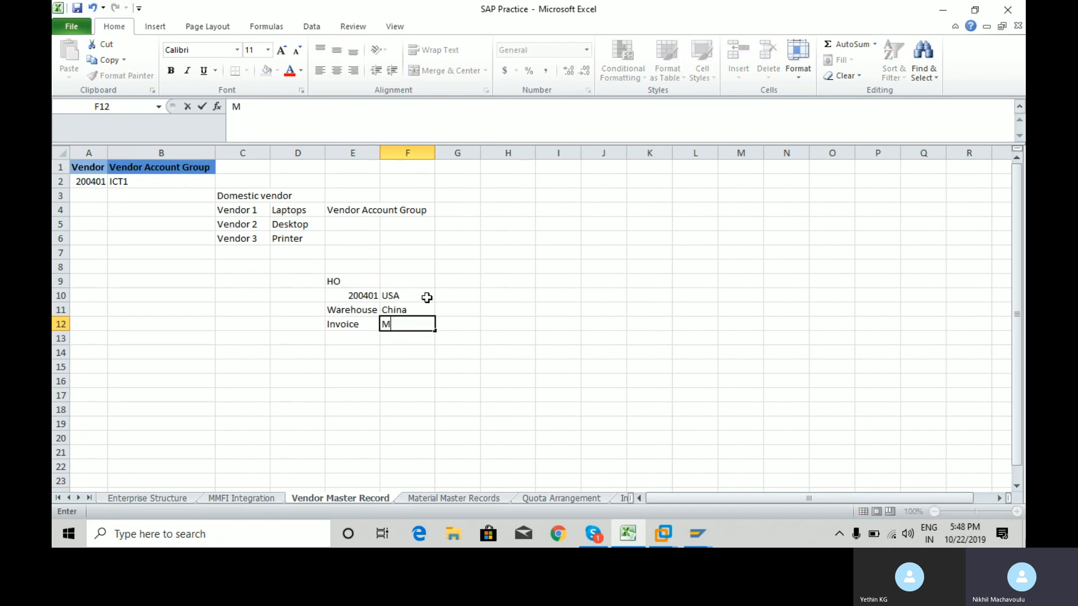
{"action": "key", "text": "BackSpace"}
{"action": "key", "text": "BackSpace"}
{"action": "key", "text": "BackSpace"}
{"action": "key", "text": "BackSpace"}
{"action": "type", "text": "Singapore"}
{"action": "key", "text": "Return"}
Select the draft block E9:F12 and delete its contents.
{"action": "key", "text": "Up"}
{"action": "key", "text": "Up"}
{"action": "key", "text": "Left"}
{"action": "key", "text": "Right"}
{"action": "key", "text": "Up"}
{"action": "key", "text": "Down"}
{"action": "key", "text": "shift+Down"}
{"action": "key", "text": "shift+Down"}
{"action": "key", "text": "Up"}
{"action": "key", "text": "Down"}
{"action": "key", "text": "shift+Down"}
{"action": "key", "text": "Up"}
{"action": "key", "text": "Left"}
{"action": "key", "text": "Right"}
{"action": "key", "text": "Down"}
{"action": "key", "text": "shift+Down"}
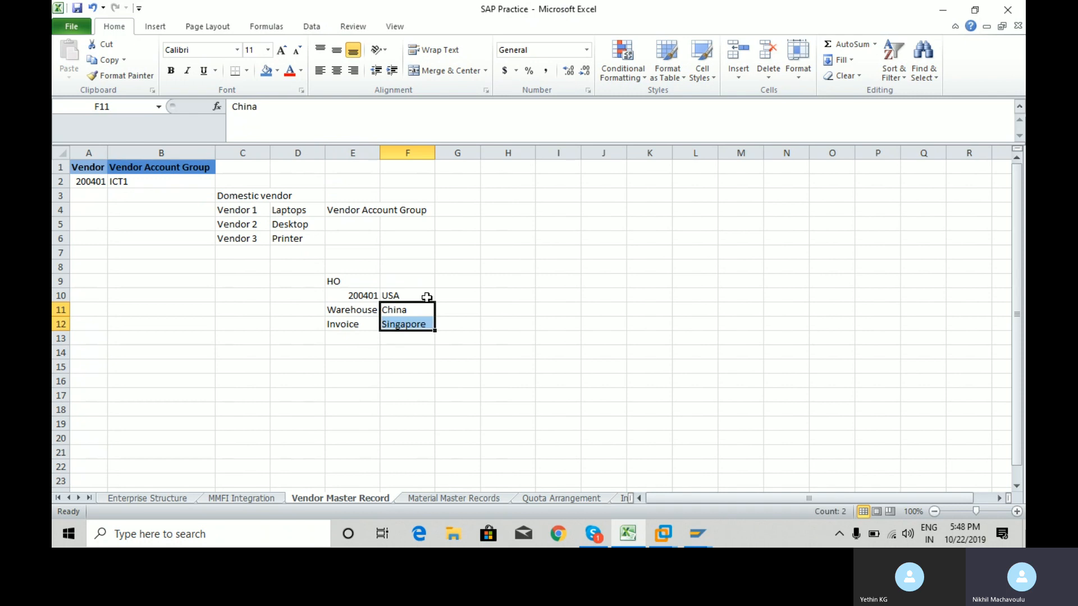
{"action": "key", "text": "Left"}
{"action": "key", "text": "Left"}
{"action": "key", "text": "Up"}
{"action": "key", "text": "Up"}
{"action": "key", "text": "Right"}
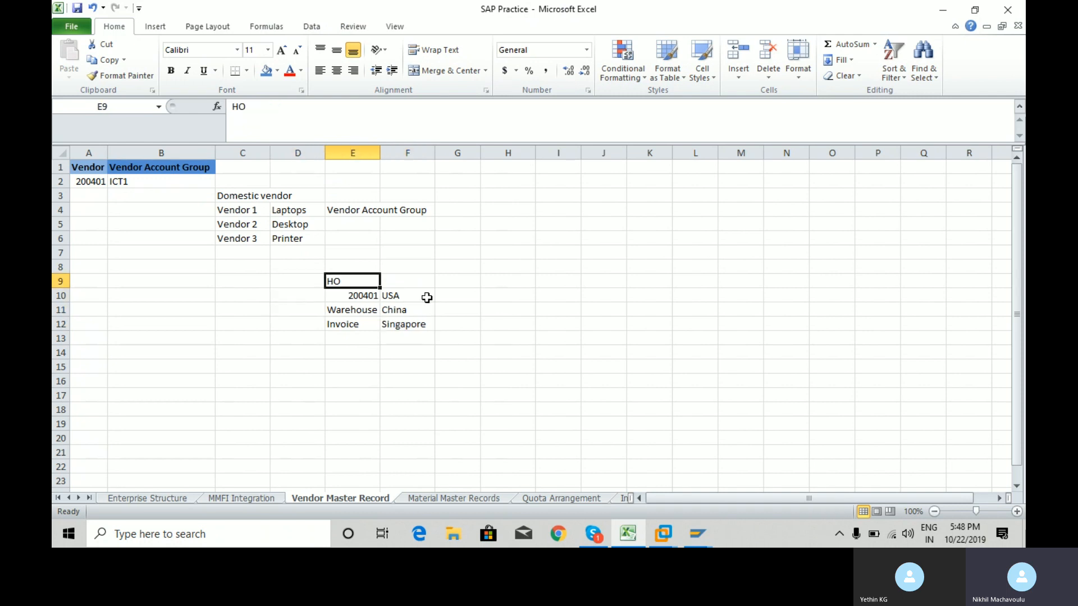
{"action": "key", "text": "shift+Right"}
{"action": "key", "text": "shift+Down"}
{"action": "key", "text": "shift+Down"}
{"action": "key", "text": "shift+Down"}
{"action": "key", "text": "Delete"}
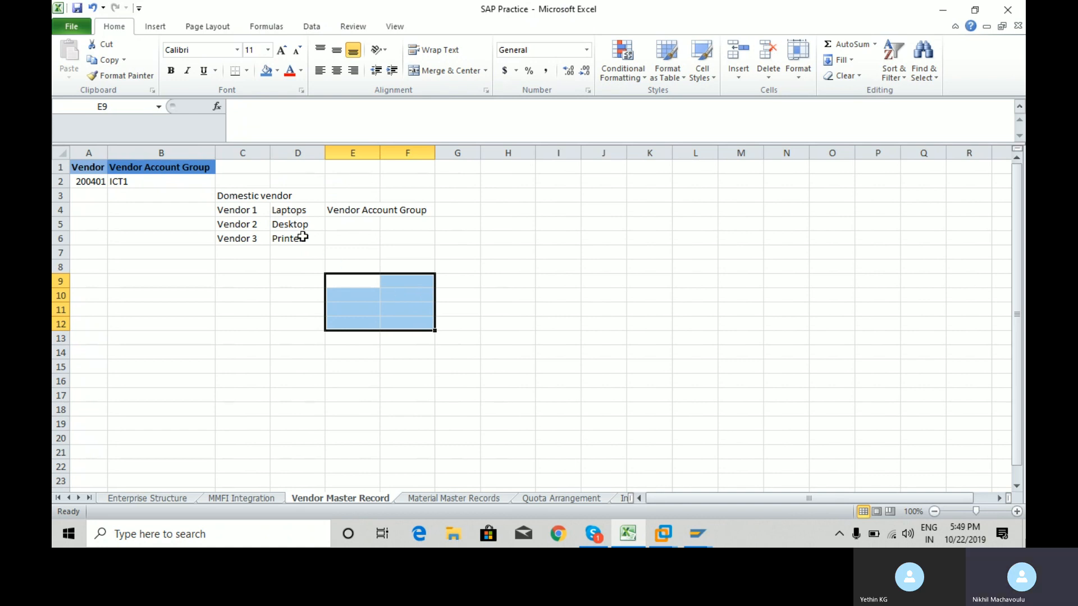
Clear the domestic vendor notes in C3:E6.
{"action": "left_click", "coordinate": [231, 197]}
{"action": "key", "text": "shift+Right"}
{"action": "key", "text": "shift+Right"}
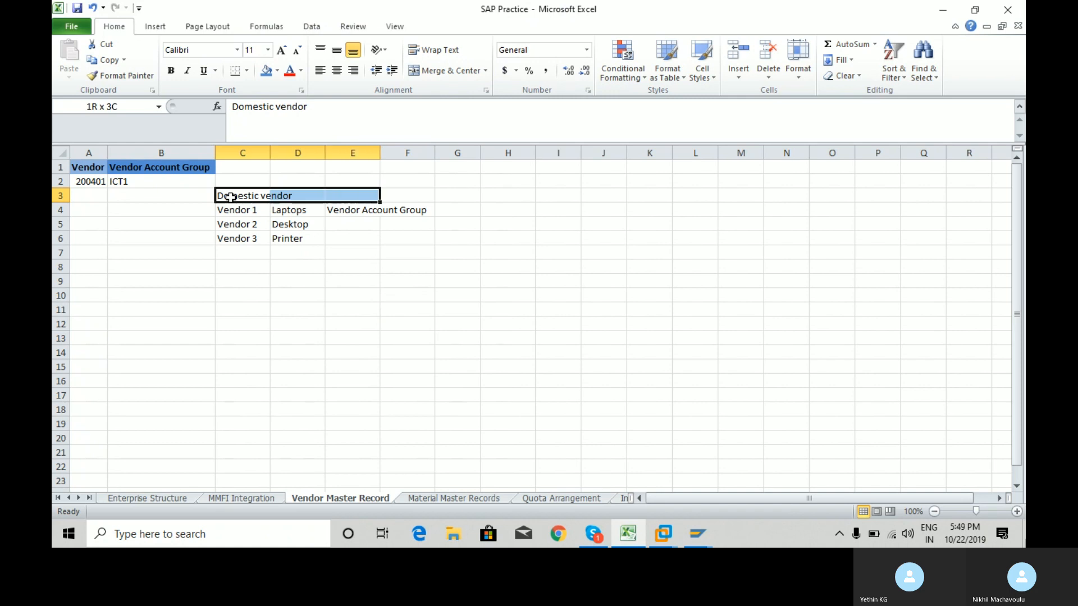
{"action": "key", "text": "shift+Down"}
{"action": "key", "text": "shift+Down"}
{"action": "key", "text": "shift+Down"}
{"action": "key", "text": "Delete"}
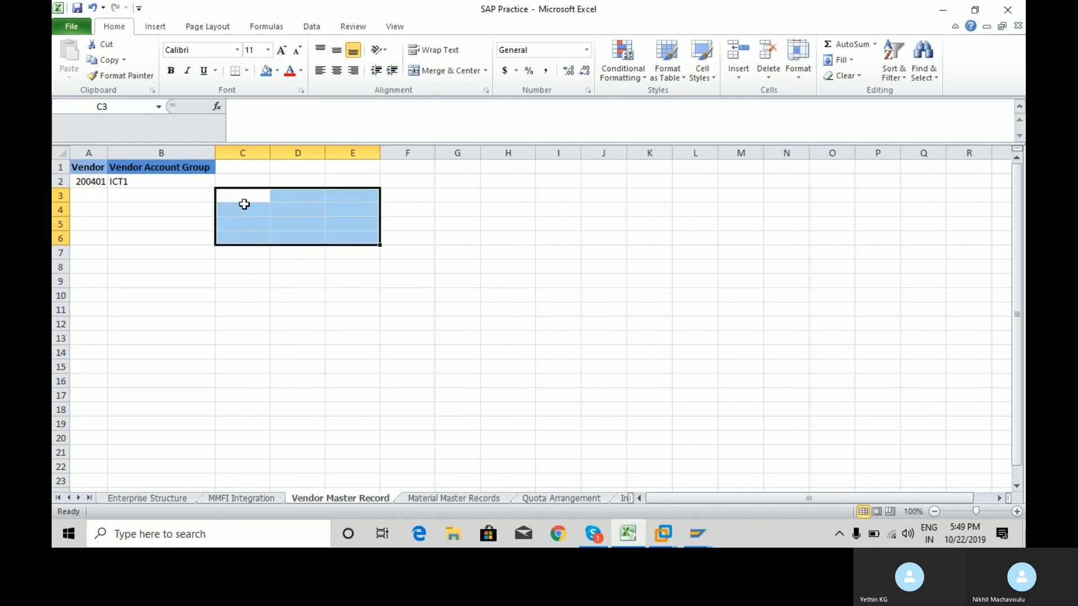
Browse the Royc Group Of Companies rows on the Enterprise Structure sheet, ending on plant RCM1 in C86.
{"action": "key", "text": "alt+Tab"}
{"action": "key", "text": "alt+Tab"}
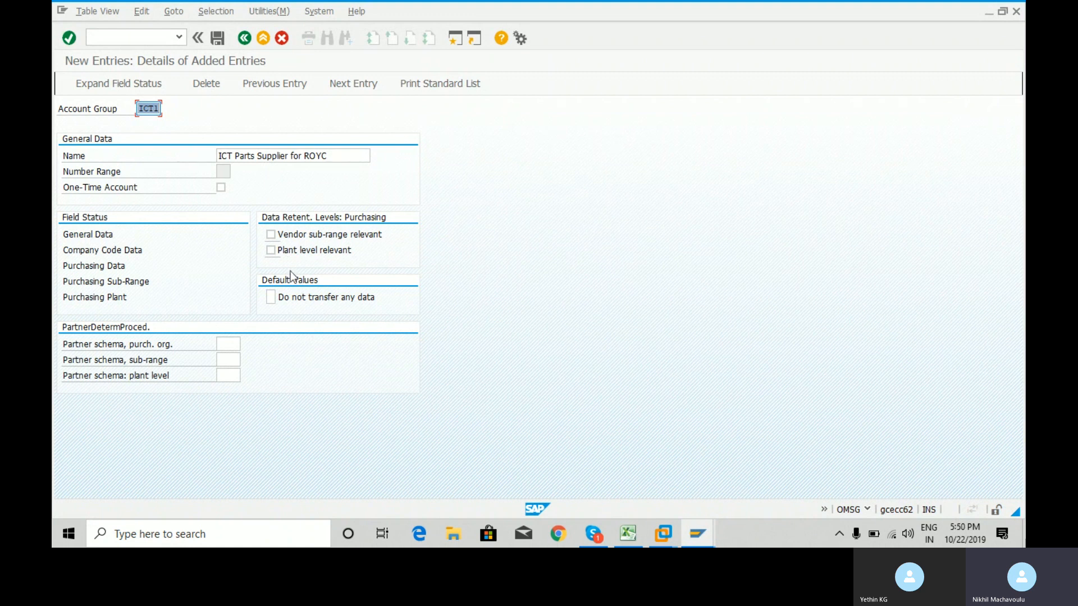
{"action": "left_click", "coordinate": [628, 534]}
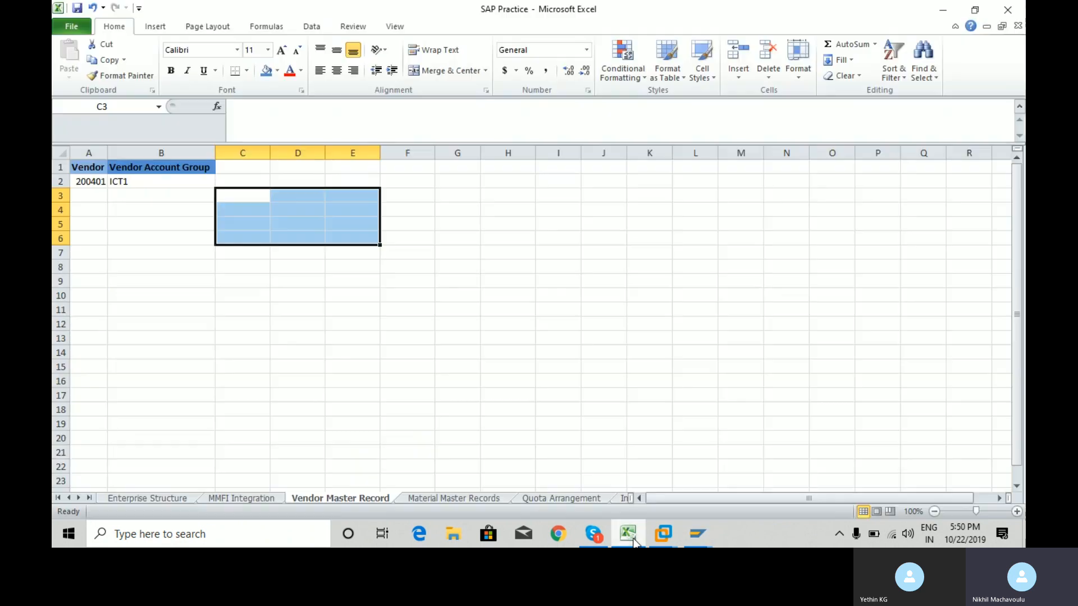
{"action": "left_click", "coordinate": [162, 501]}
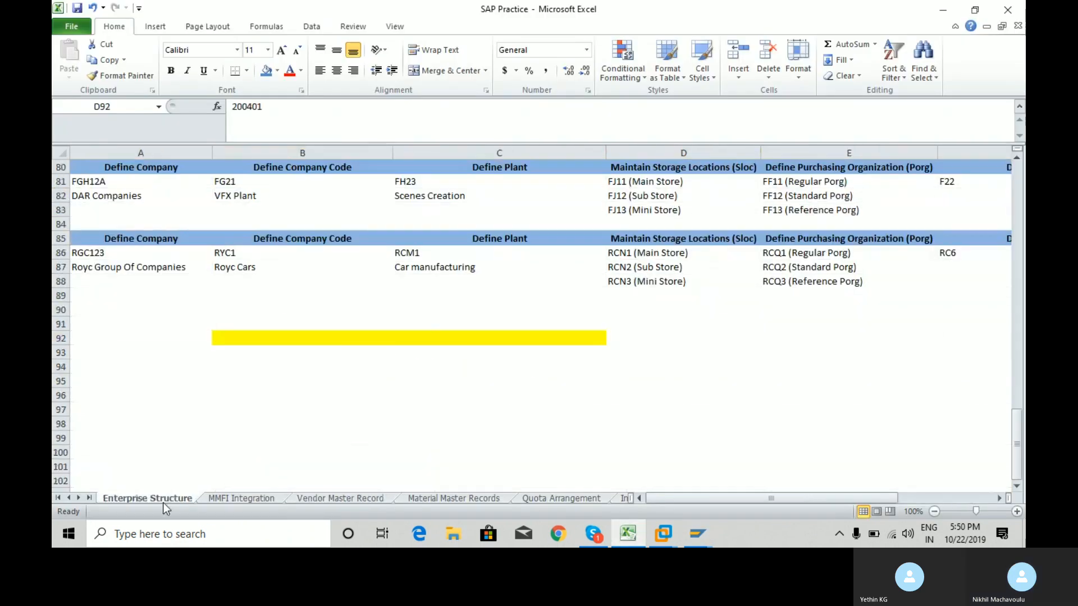
{"action": "left_click", "coordinate": [109, 276]}
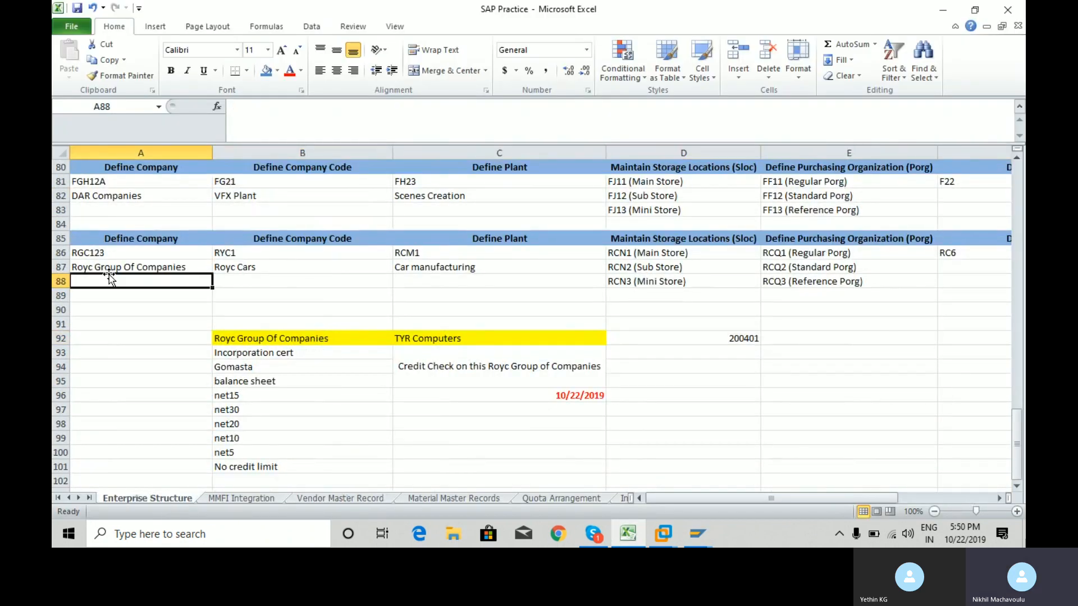
{"action": "key", "text": "Up"}
{"action": "key", "text": "Right"}
{"action": "key", "text": "Right"}
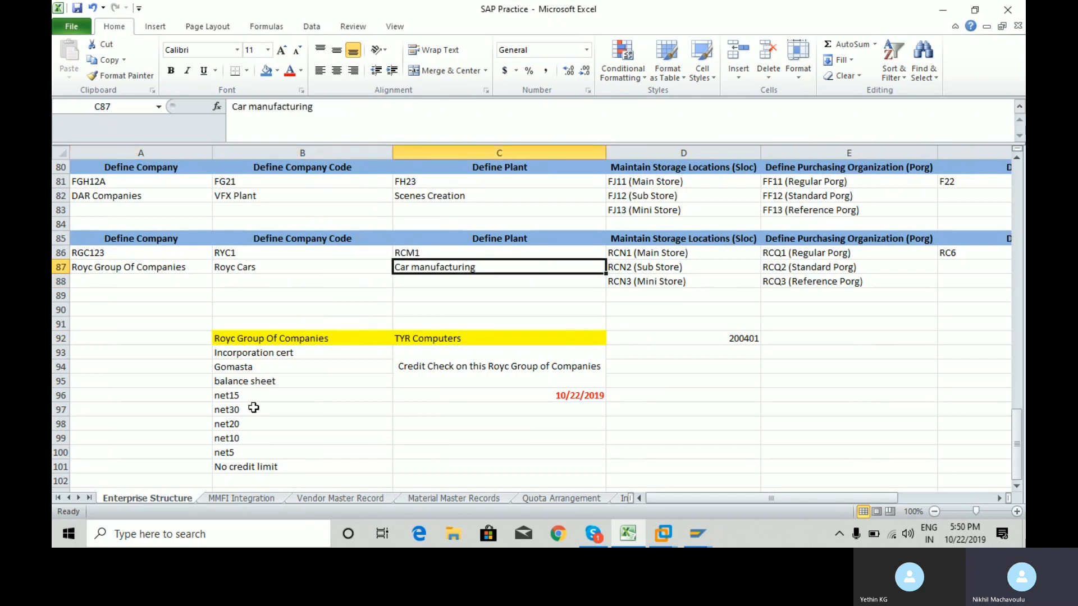
{"action": "left_click", "coordinate": [332, 498]}
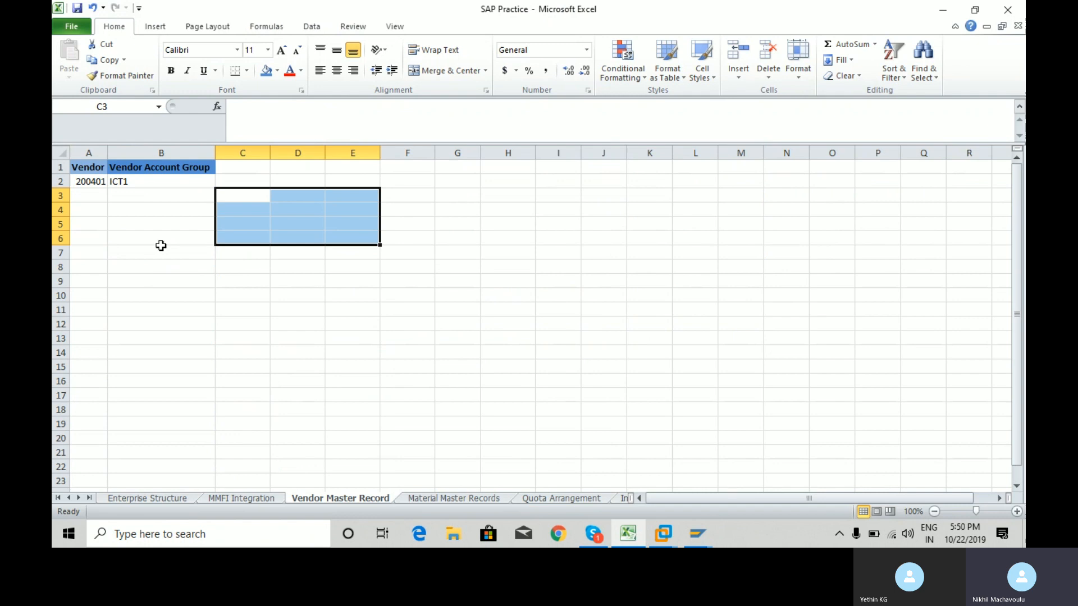
{"action": "left_click", "coordinate": [88, 181]}
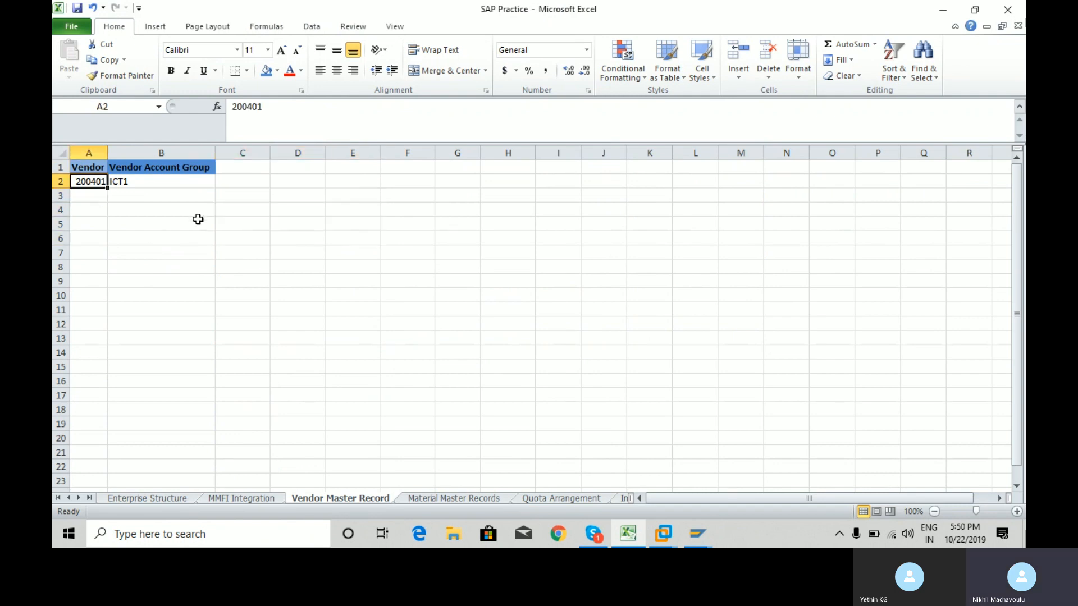
{"action": "left_click", "coordinate": [178, 499]}
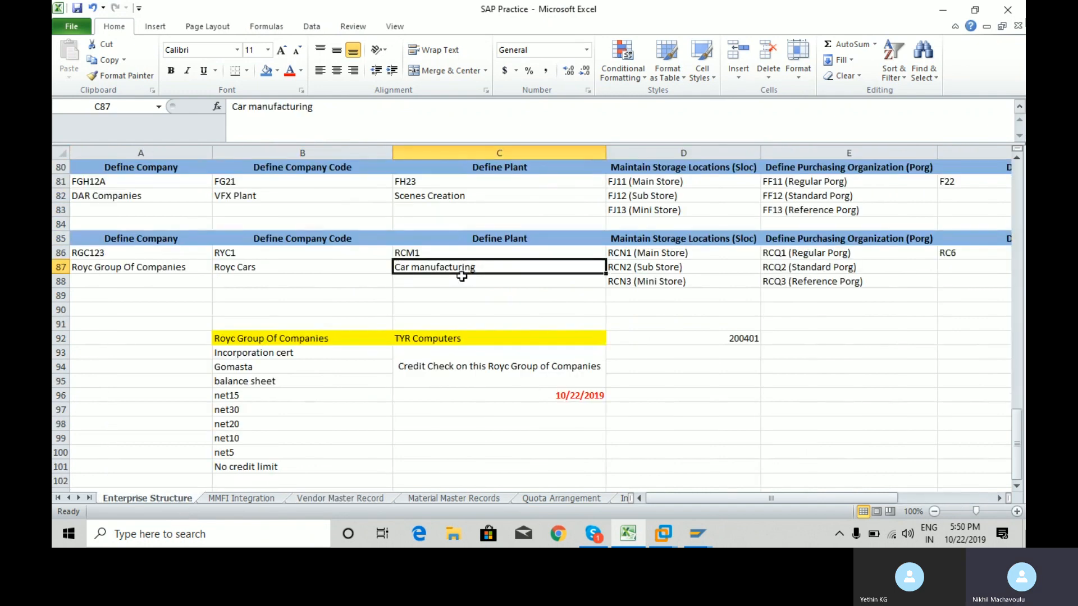
{"action": "left_click", "coordinate": [421, 253]}
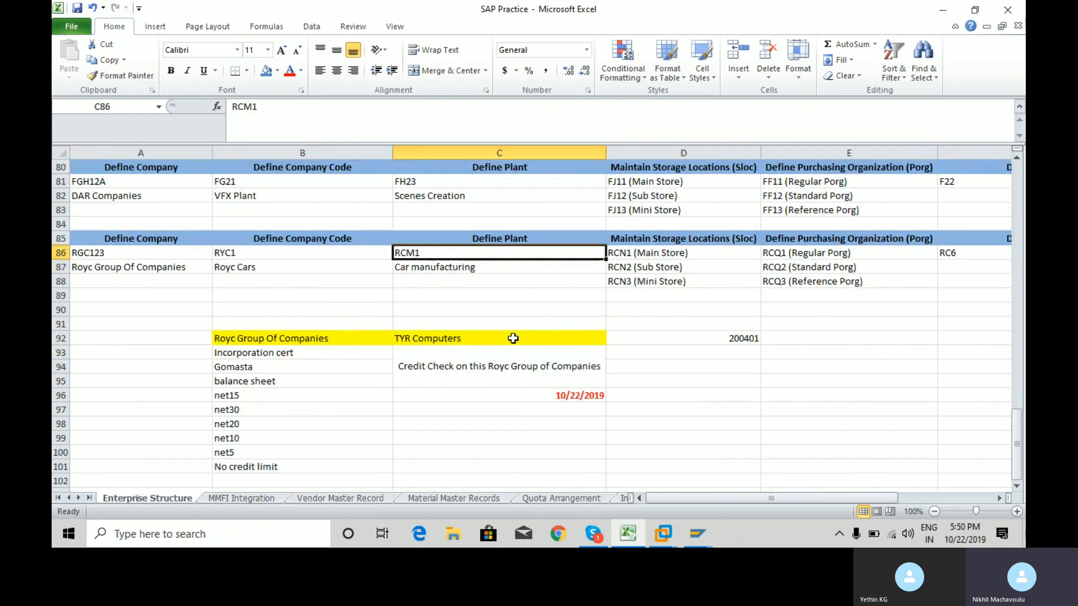
Leave the purchasing partner schema empty and save the ICT1 account group.
{"action": "key", "text": "alt+Tab"}
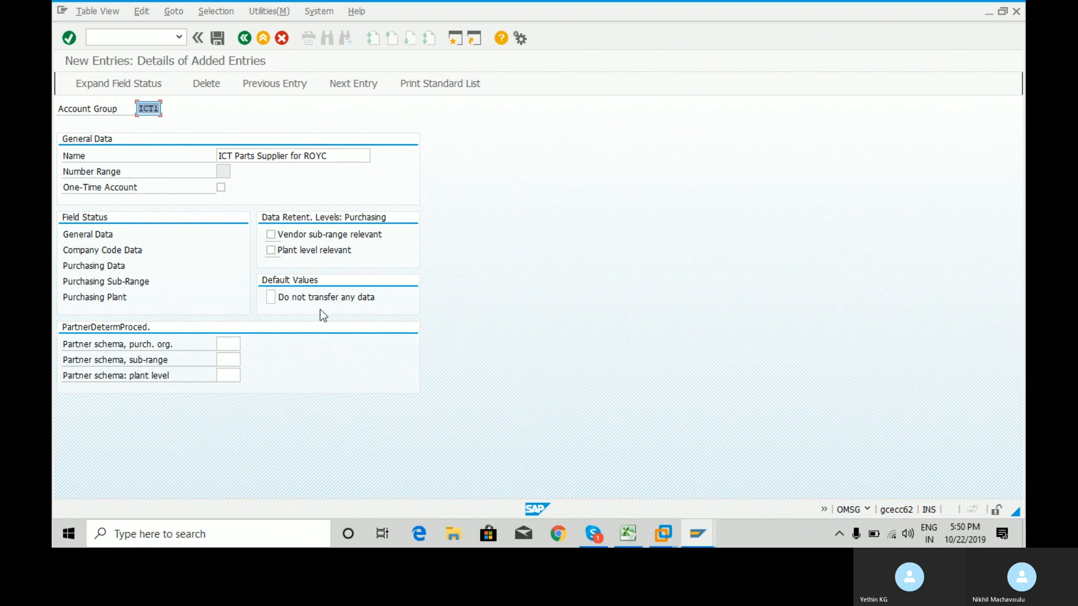
{"action": "left_click", "coordinate": [231, 343]}
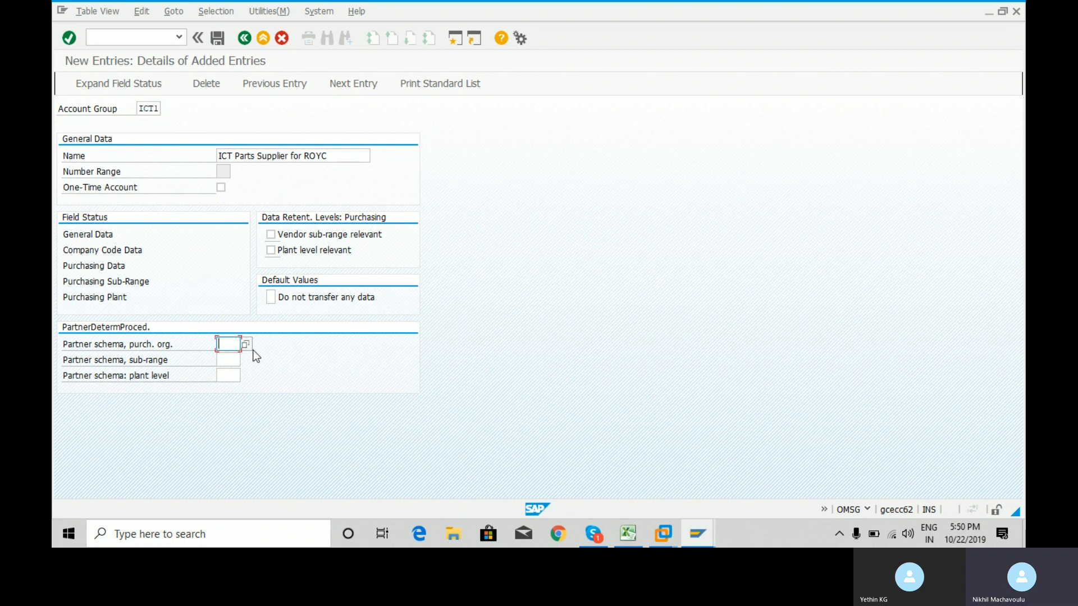
{"action": "left_click", "coordinate": [247, 345]}
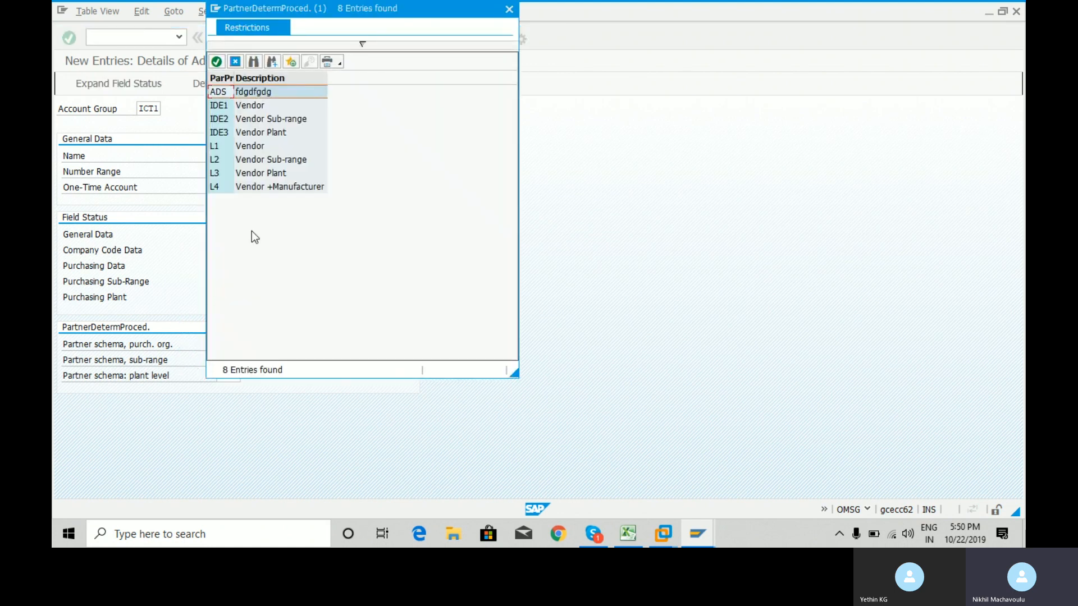
{"action": "left_click", "coordinate": [507, 10]}
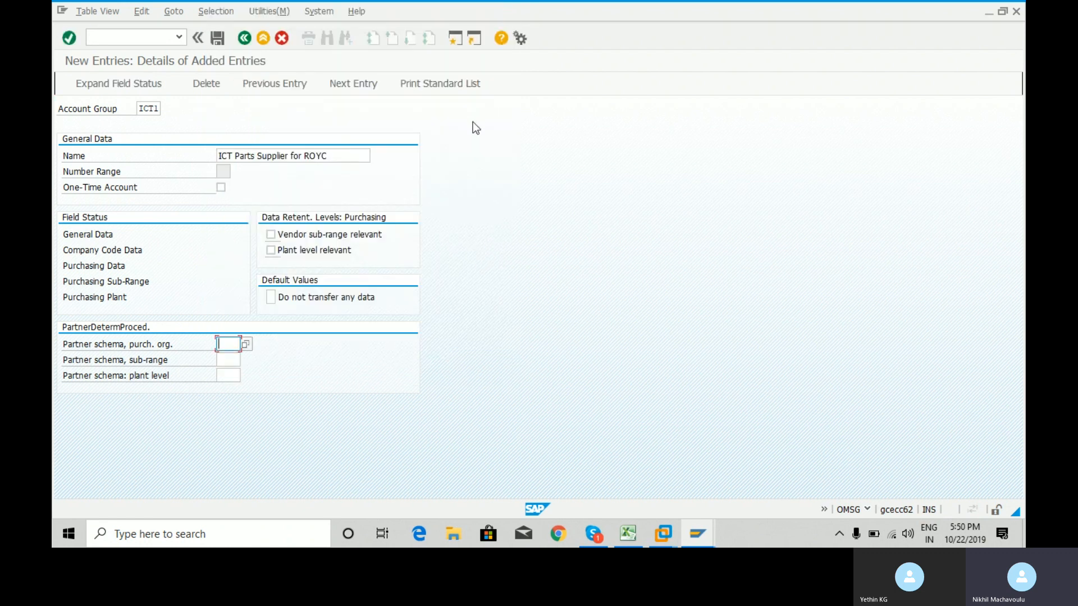
{"action": "key", "text": "Return"}
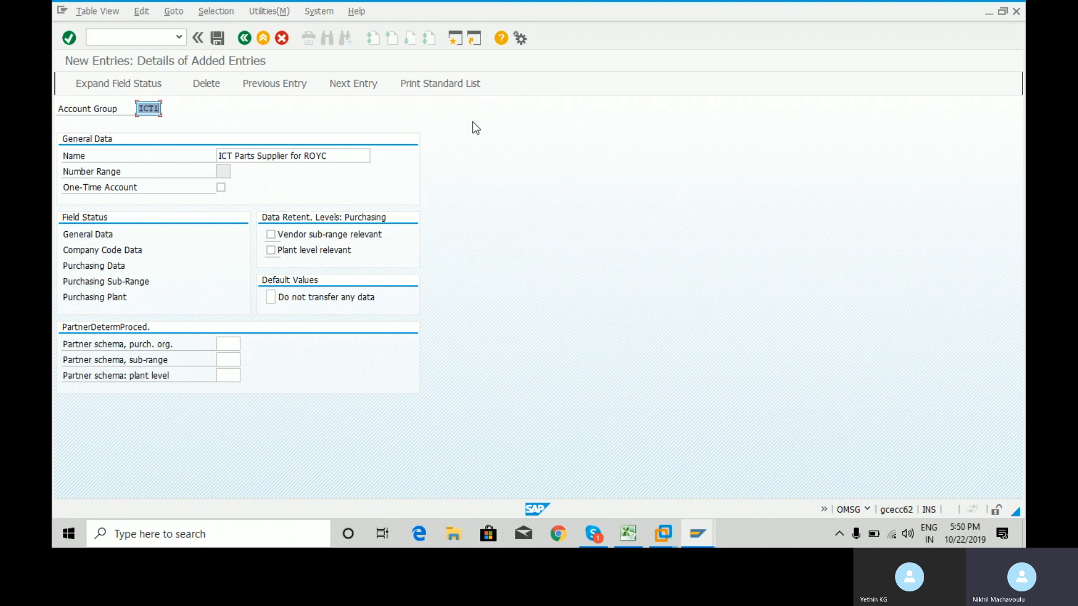
{"action": "left_click", "coordinate": [218, 39]}
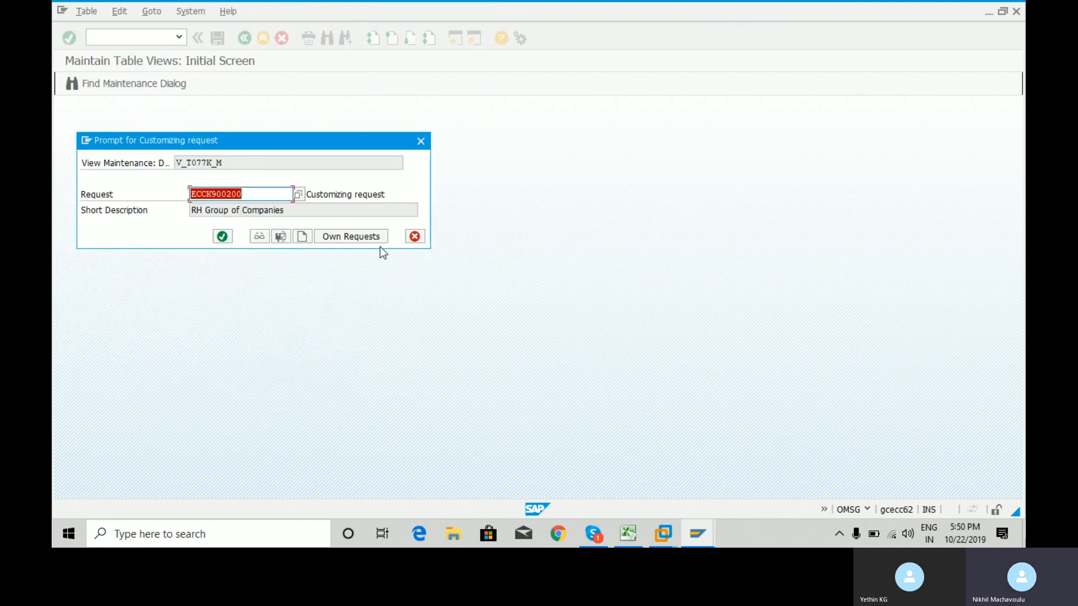
Check account group ICT1 in cell B2 of the Vendor Master Record sheet.
{"action": "left_click", "coordinate": [627, 533]}
{"action": "left_click", "coordinate": [360, 497]}
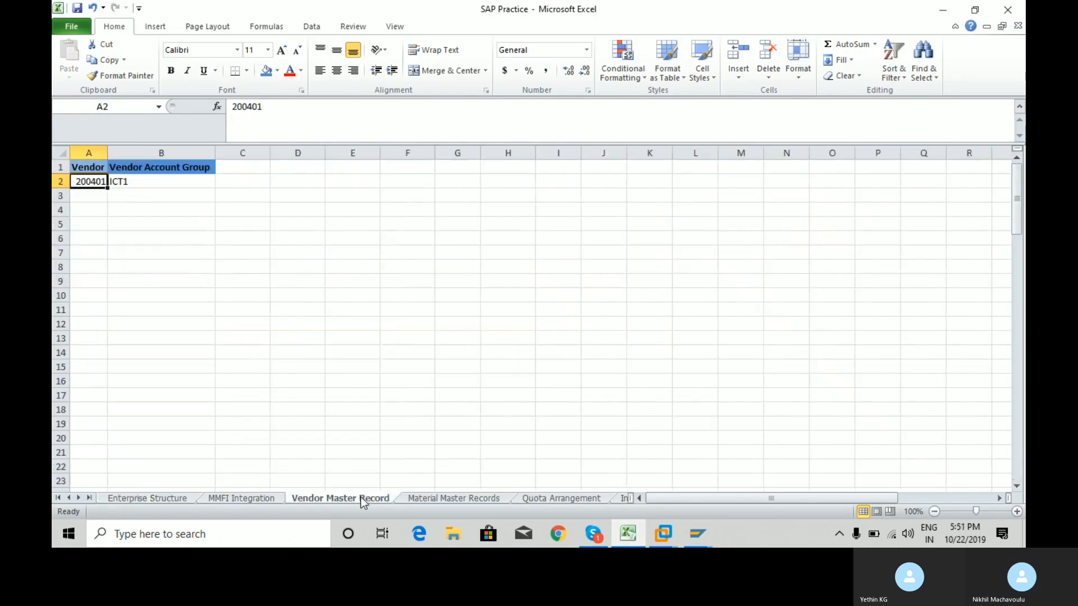
{"action": "left_click", "coordinate": [189, 181]}
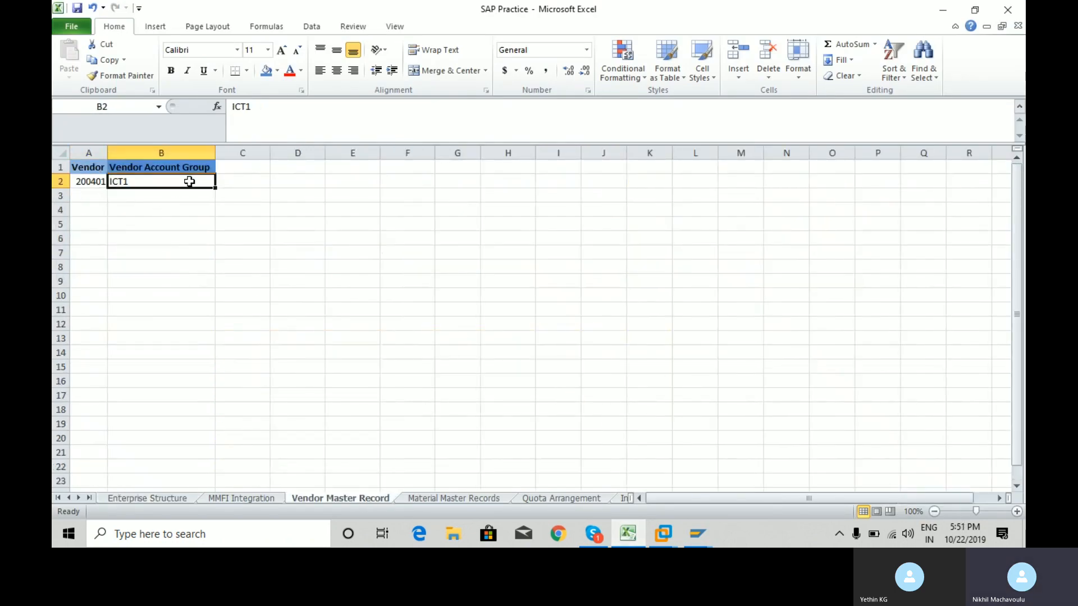
{"action": "key", "text": "alt+Tab"}
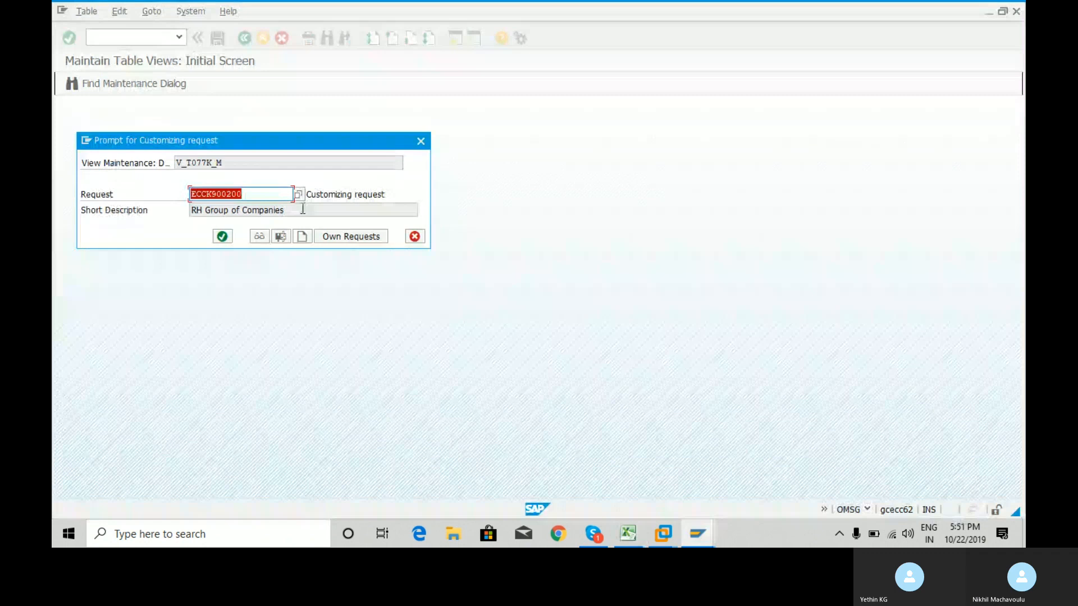
Assign the save to own customizing request ECCK900204 for Roy Group Of Industries.
{"action": "left_click", "coordinate": [362, 239]}
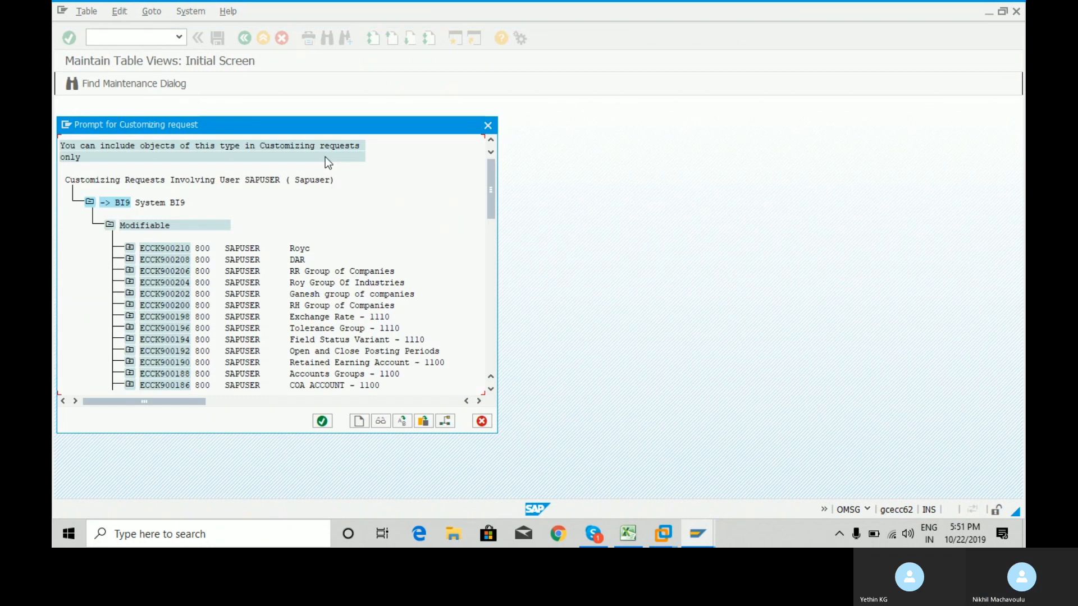
{"action": "double_click", "coordinate": [183, 285]}
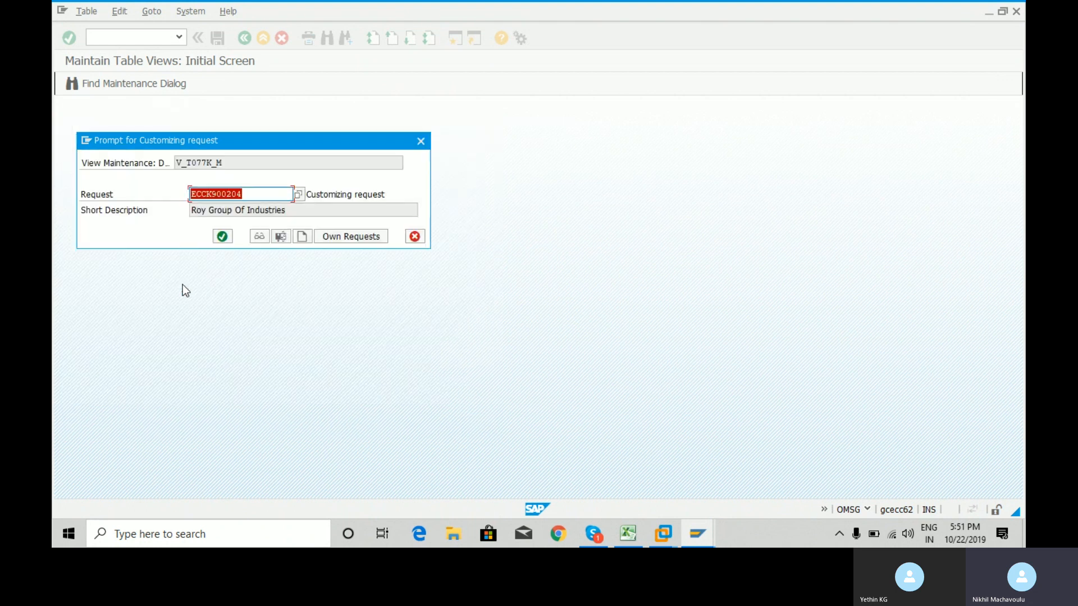
{"action": "left_click", "coordinate": [223, 236]}
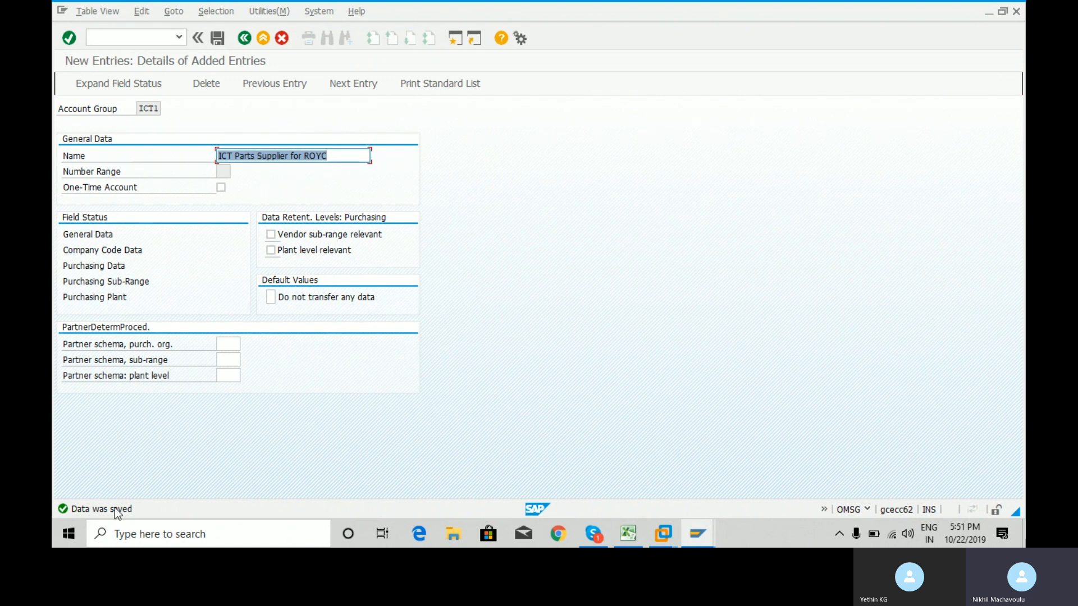
{"action": "left_click", "coordinate": [149, 33]}
{"action": "type", "text": "/n"}
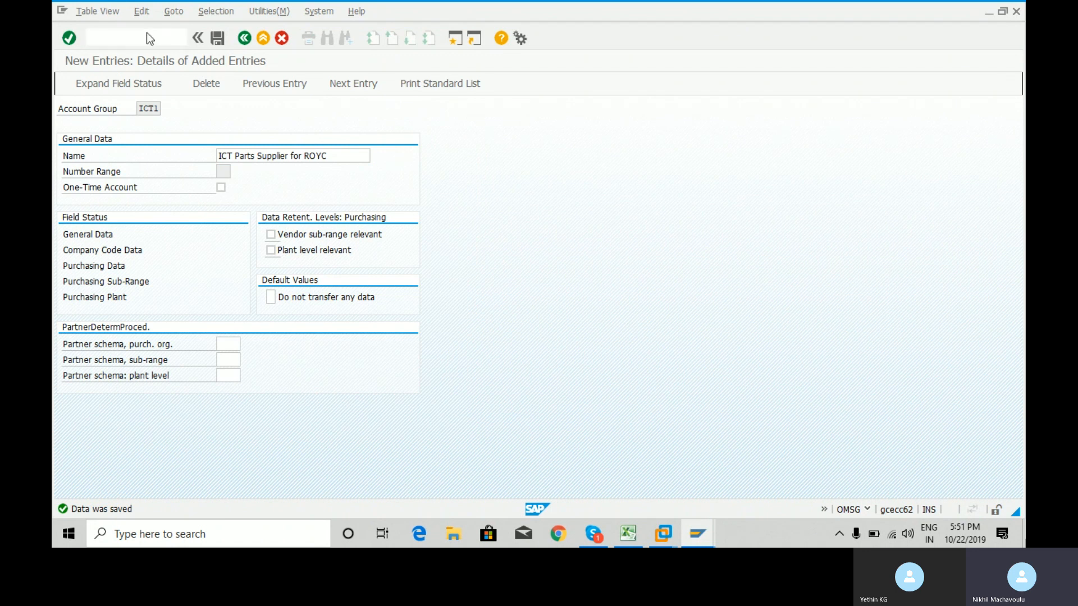
Return to SAP Easy Access, collapse the configuration folders and start XK01.
{"action": "key", "text": "Return"}
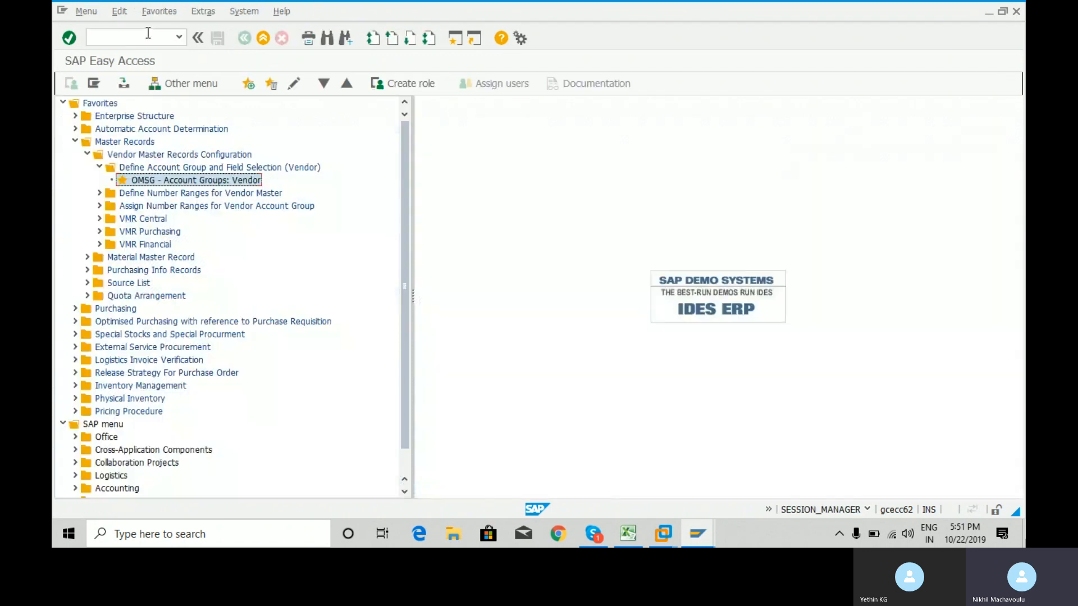
{"action": "left_click", "coordinate": [99, 167]}
{"action": "left_click", "coordinate": [88, 156]}
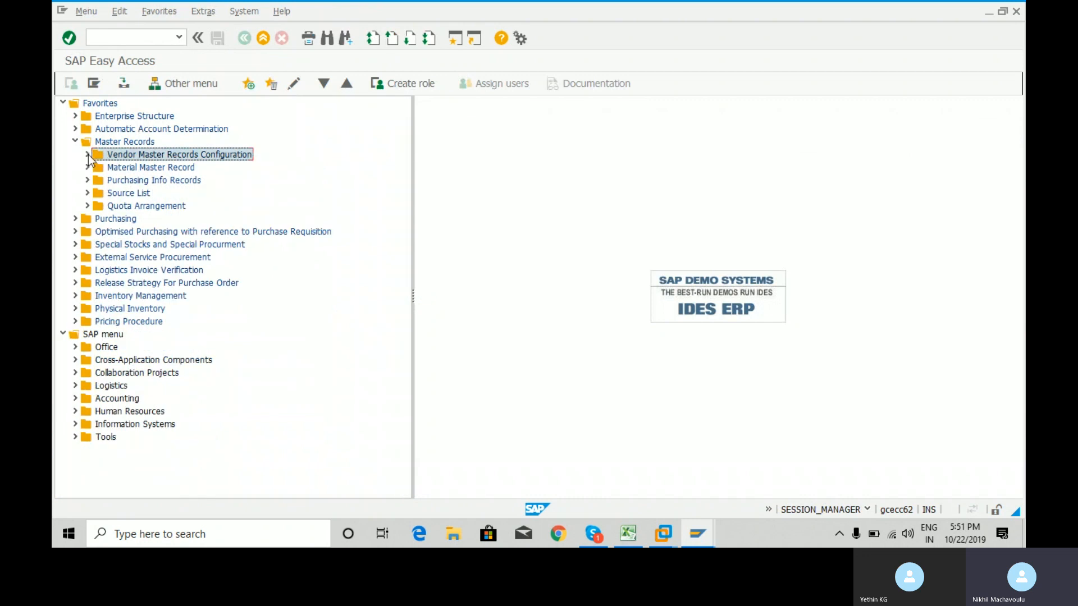
{"action": "left_click", "coordinate": [136, 33]}
{"action": "type", "text": "x"}
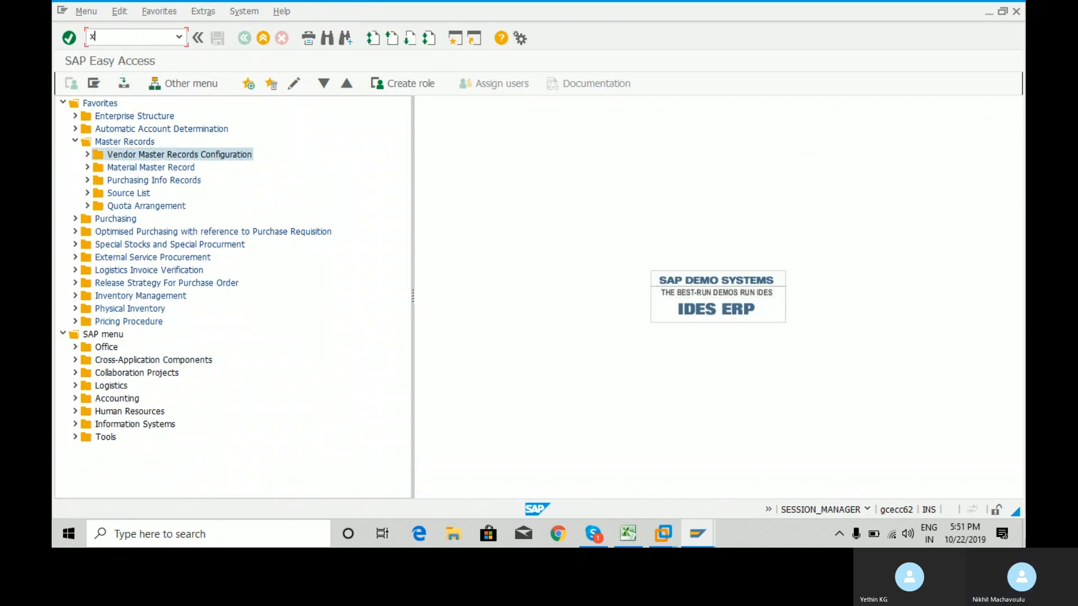
{"action": "type", "text": "k01"}
{"action": "key", "text": "Return"}
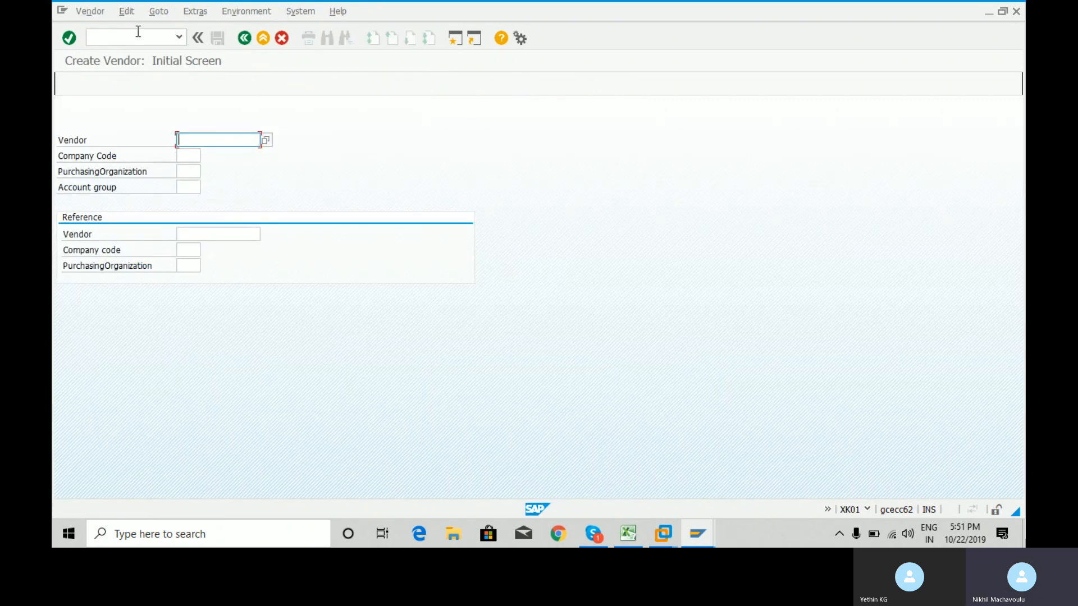
Enter company code RYC1, purchasing organization RCQ2 and account group ICT1, then validate.
{"action": "key", "text": "Tab"}
{"action": "key", "text": "Return"}
{"action": "key", "text": "Tab"}
{"action": "key", "text": "space"}
{"action": "key", "text": "Down"}
{"action": "key", "text": "Return"}
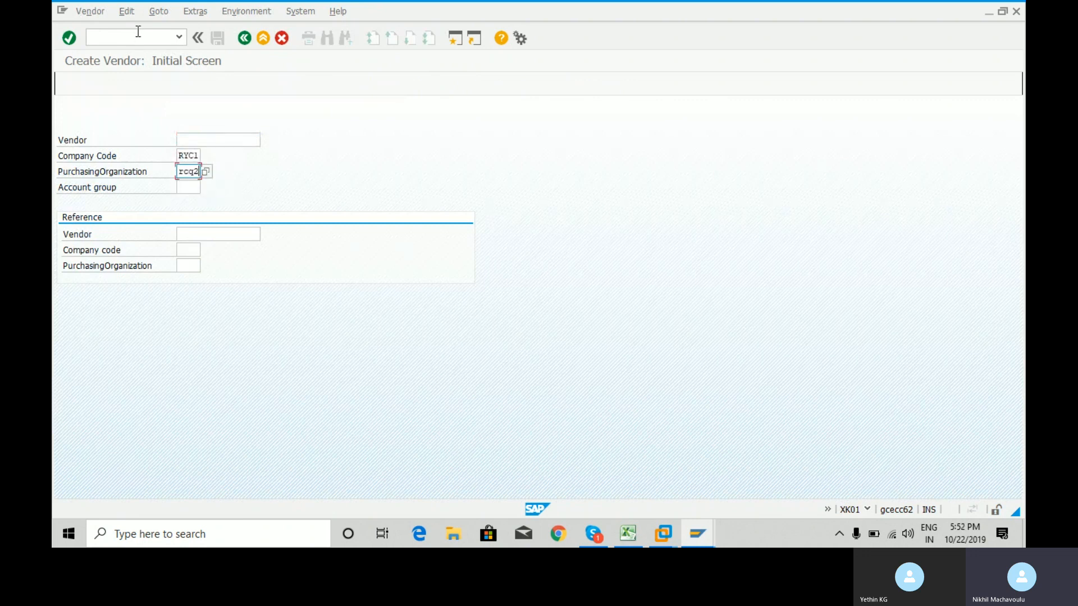
{"action": "key", "text": "Tab"}
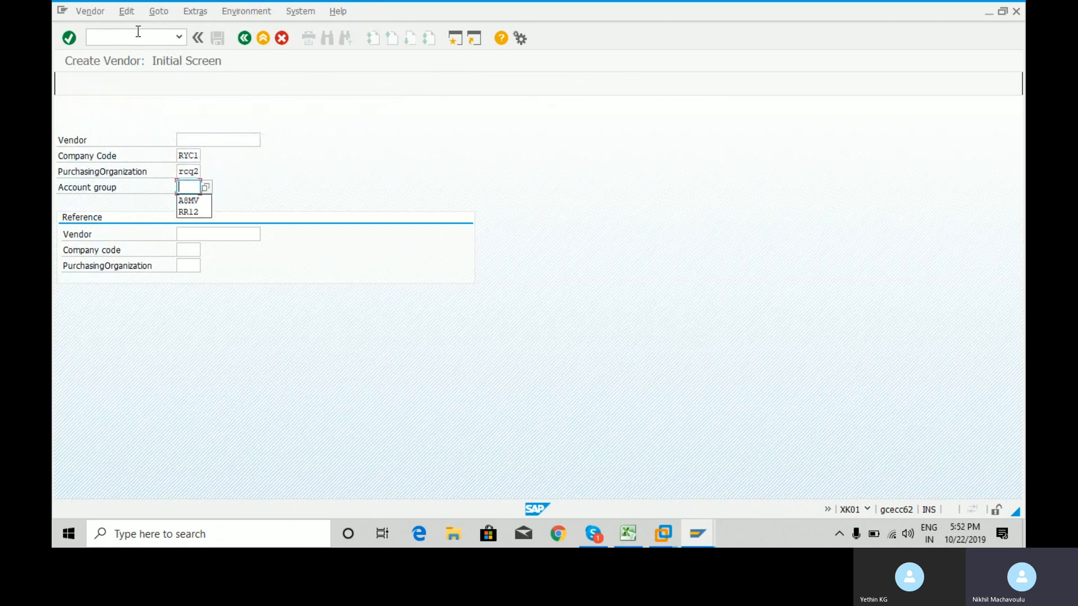
{"action": "left_click", "coordinate": [206, 187]}
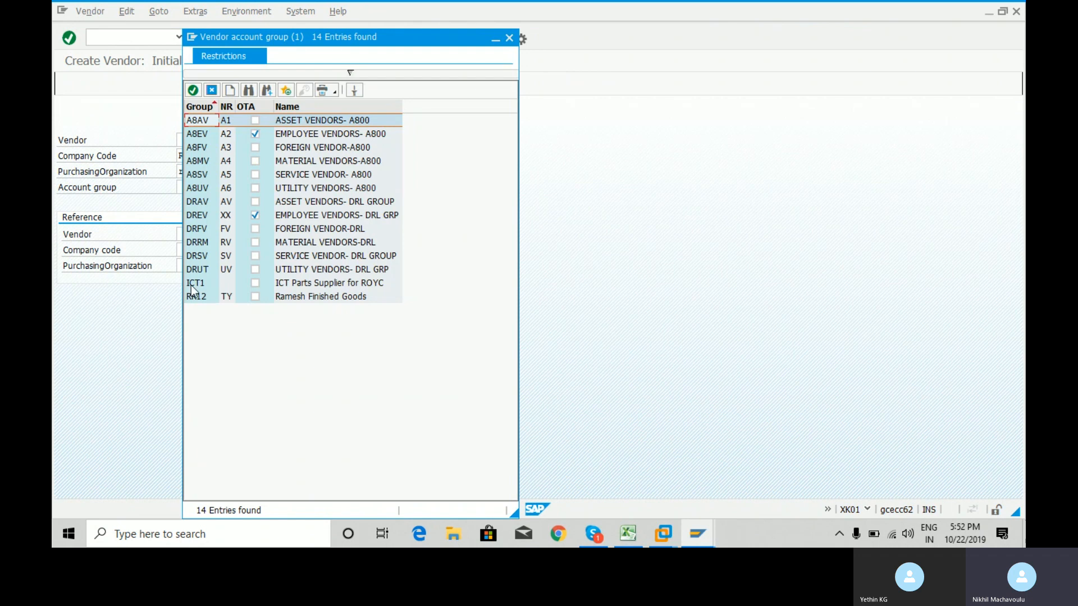
{"action": "left_click", "coordinate": [511, 37]}
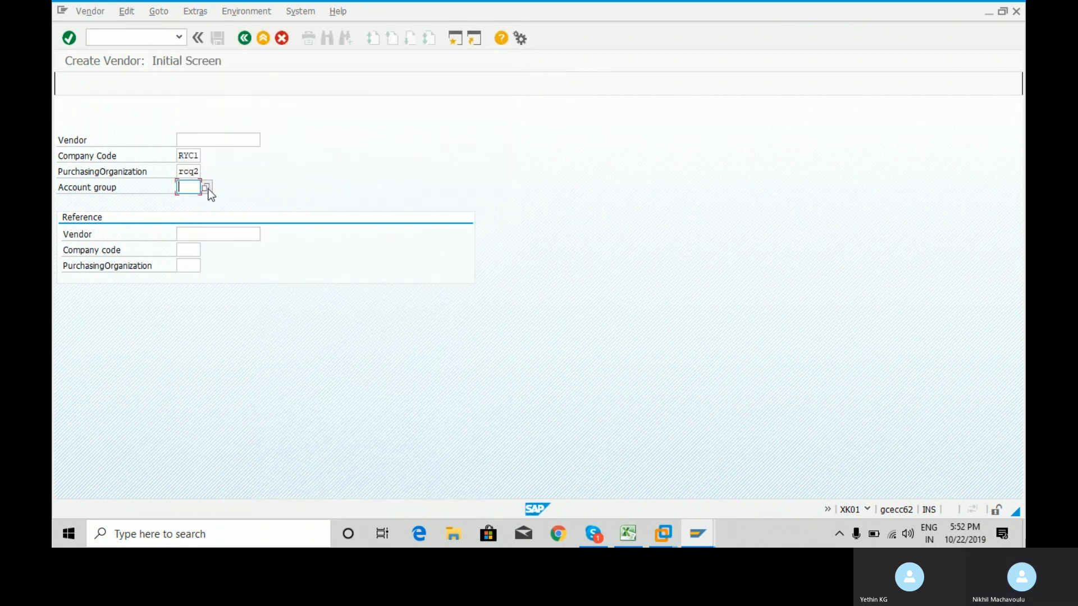
{"action": "left_click", "coordinate": [207, 188]}
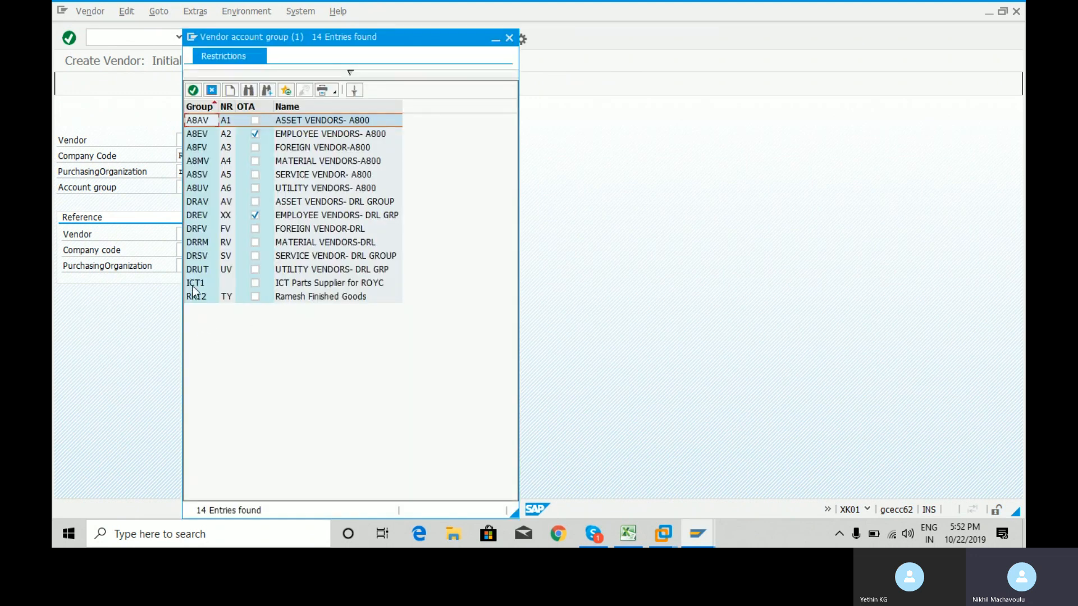
{"action": "double_click", "coordinate": [195, 282]}
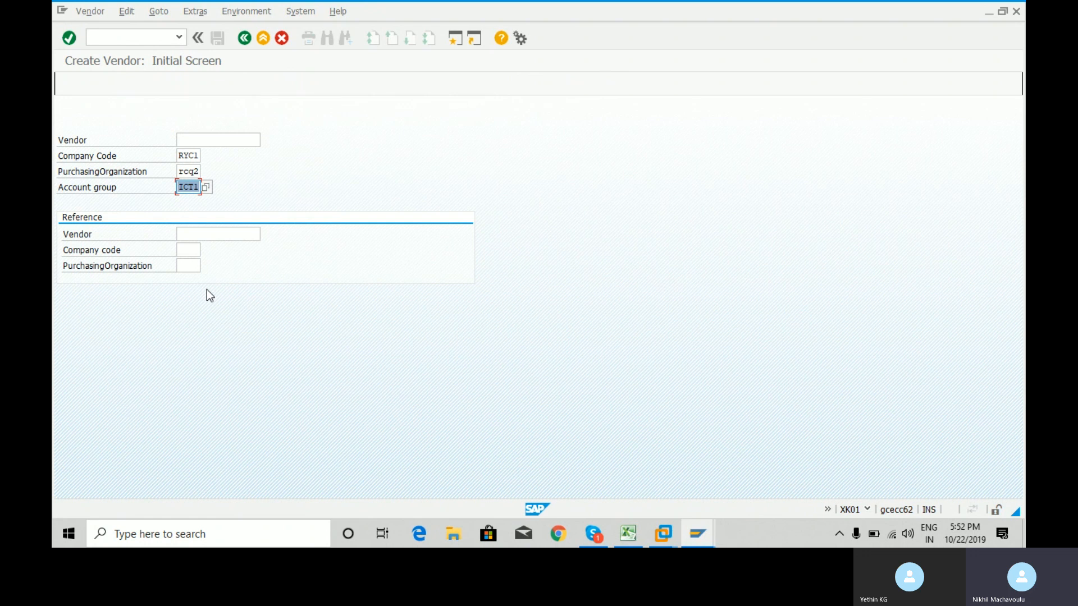
{"action": "key", "text": "Return"}
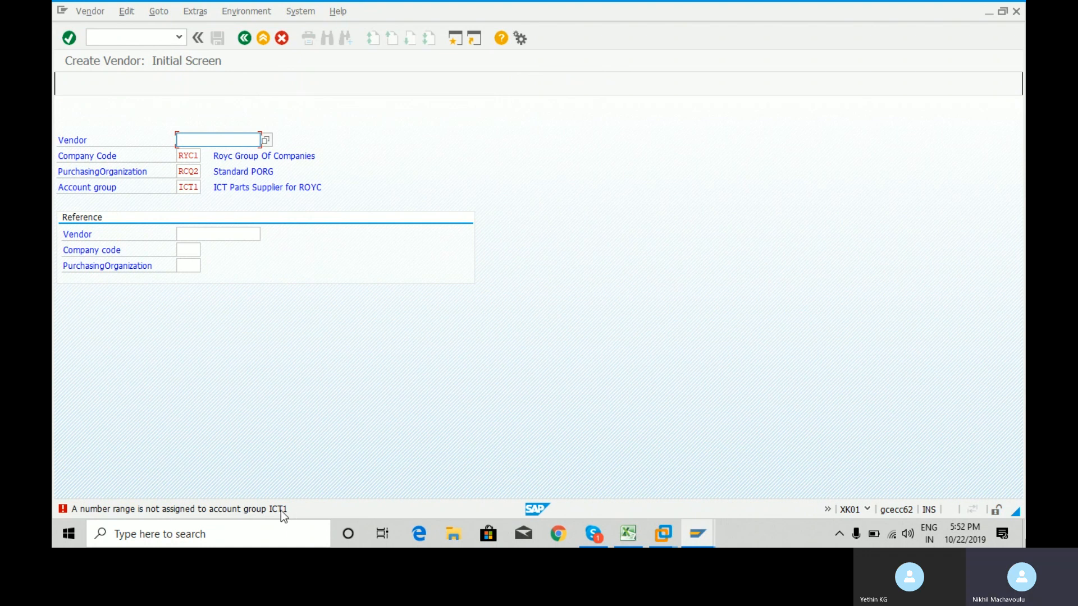
{"action": "left_click", "coordinate": [257, 511]}
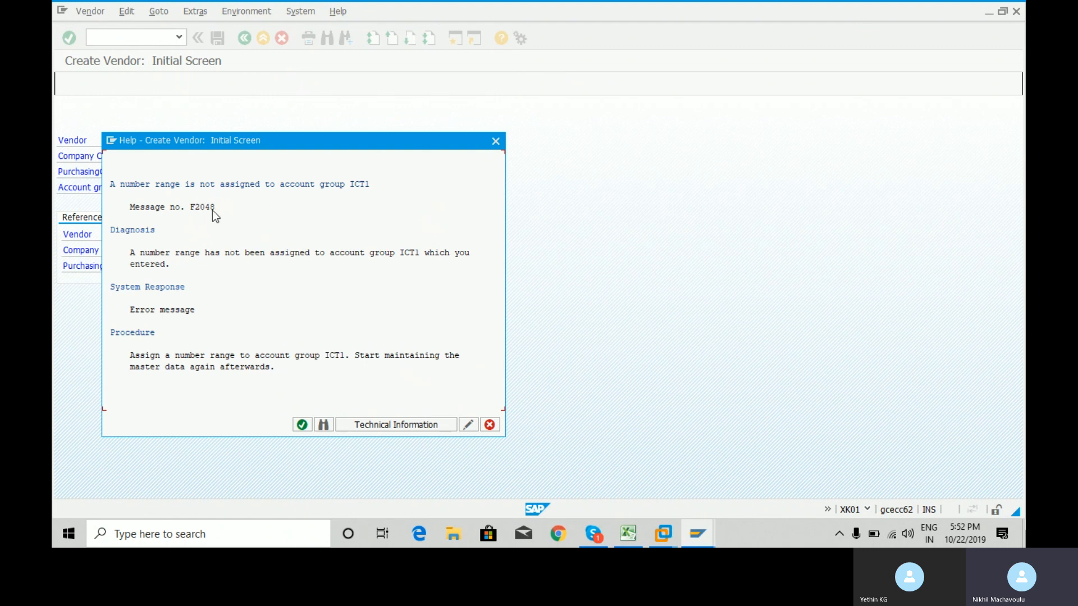
{"action": "left_click", "coordinate": [495, 142]}
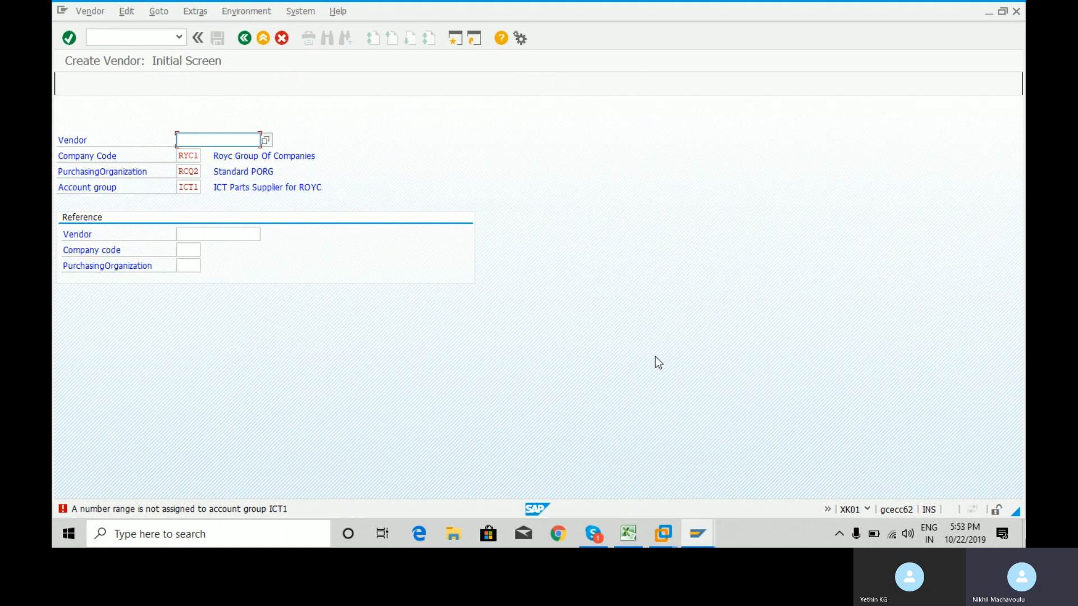
Check vendor 200401 in cell A2, then run SPRO in the SAP Easy Access window.
{"action": "left_click", "coordinate": [632, 535]}
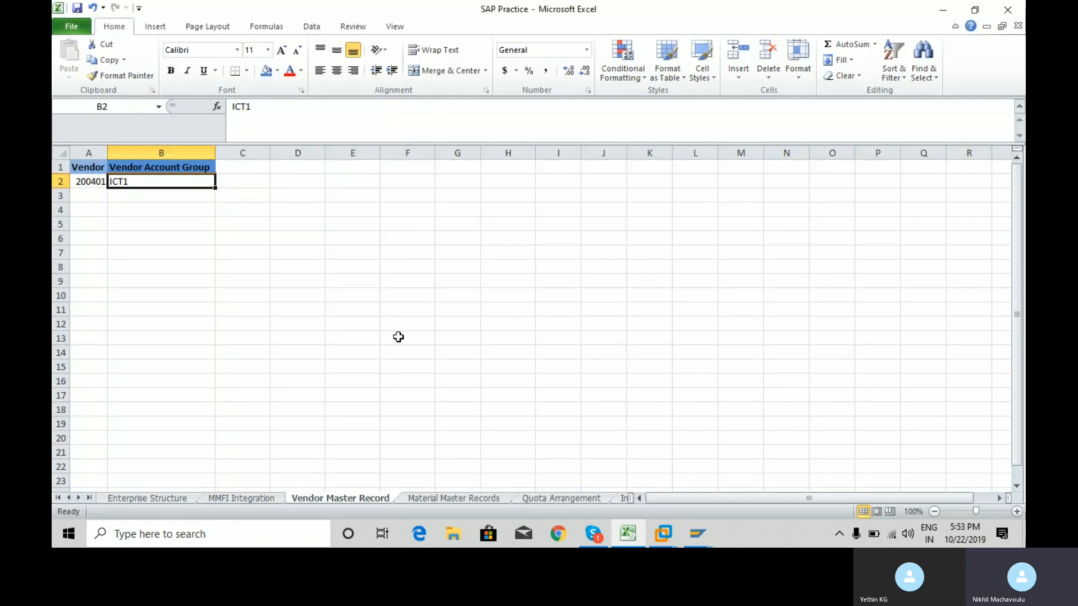
{"action": "left_click", "coordinate": [91, 183]}
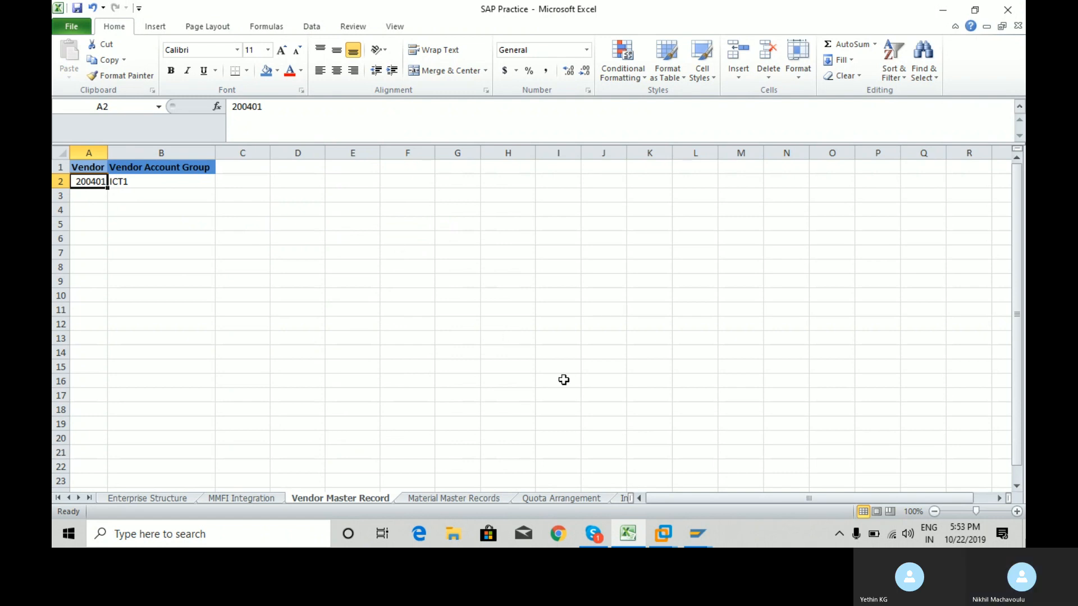
{"action": "left_click", "coordinate": [697, 534]}
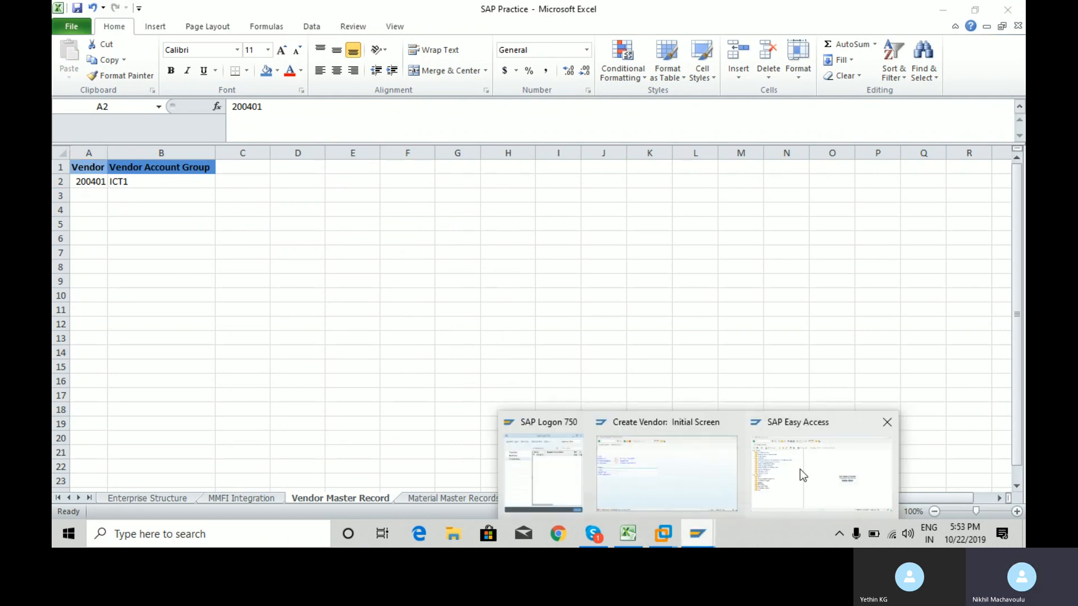
{"action": "left_click", "coordinate": [799, 469]}
{"action": "type", "text": "spro"}
{"action": "key", "text": "Return"}
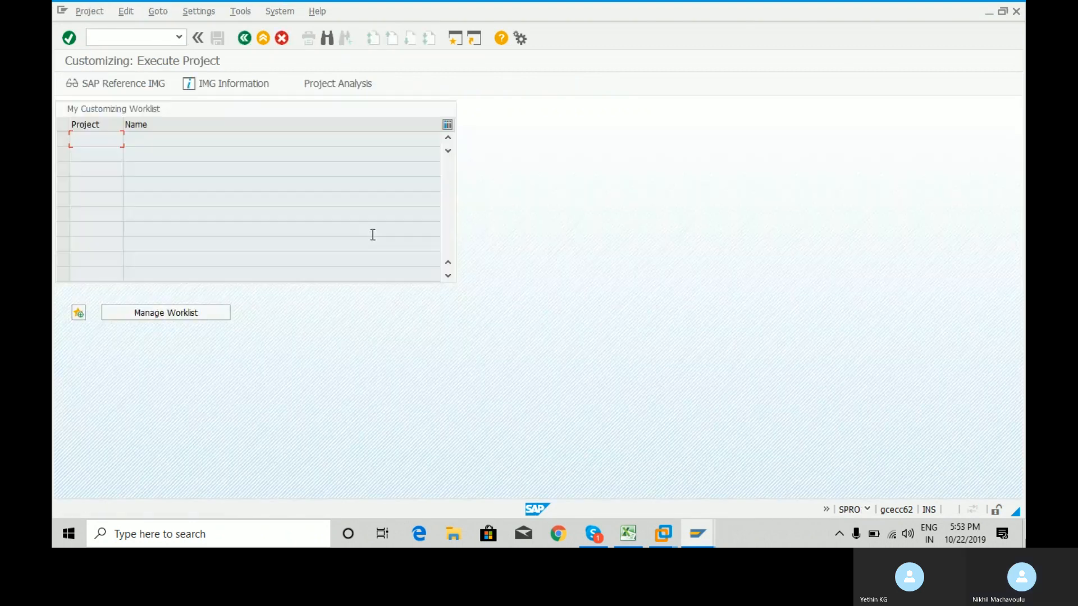
View the vendor number range intervals via IMG Logistics - General > Business Partner > Vendors > Control.
{"action": "left_click", "coordinate": [158, 85]}
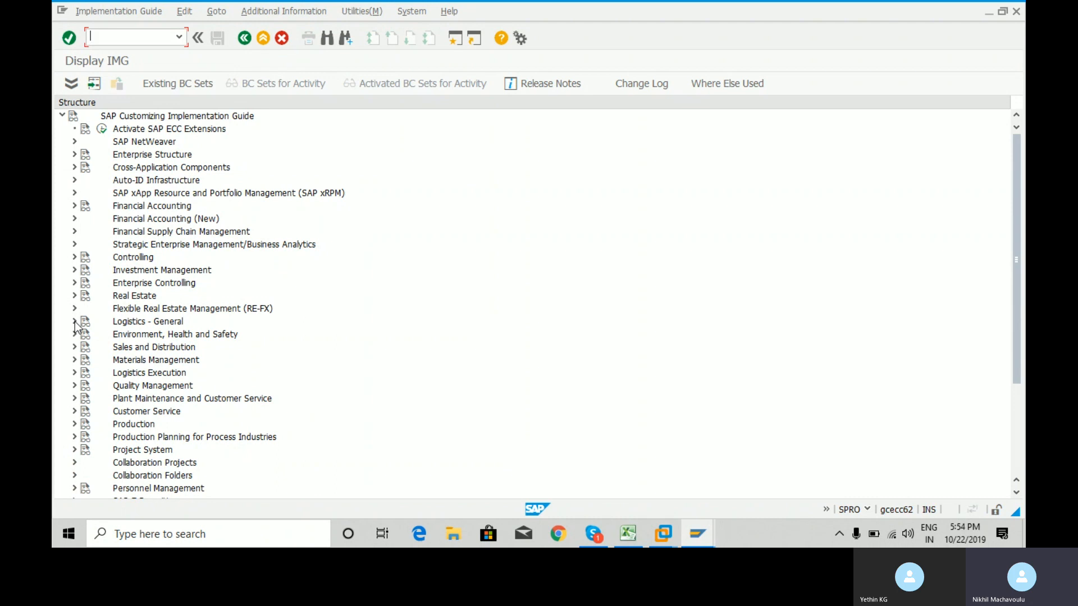
{"action": "left_click", "coordinate": [75, 321]}
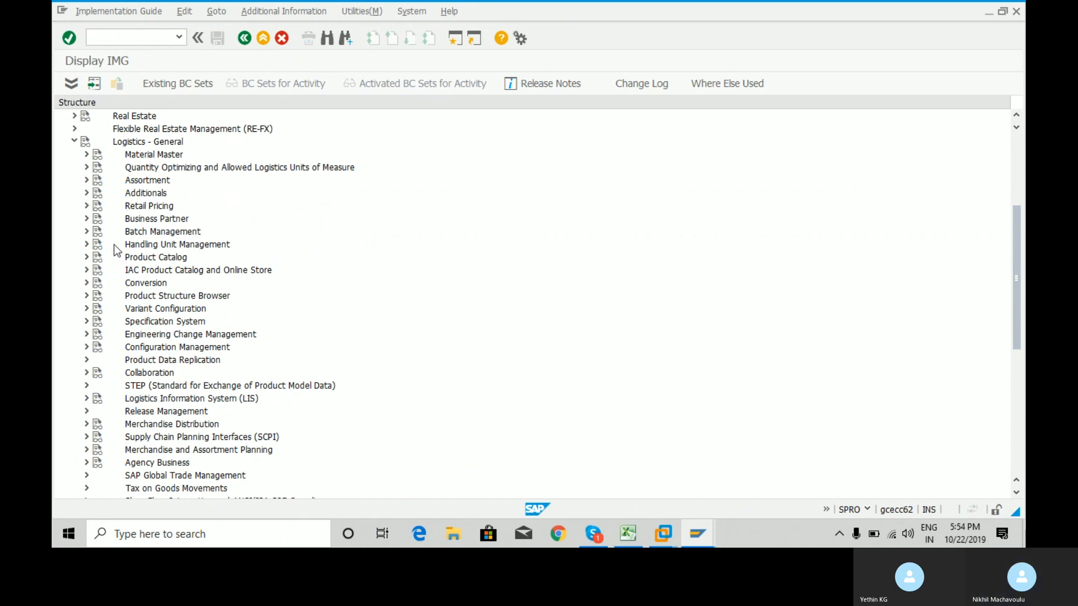
{"action": "left_click", "coordinate": [86, 218]}
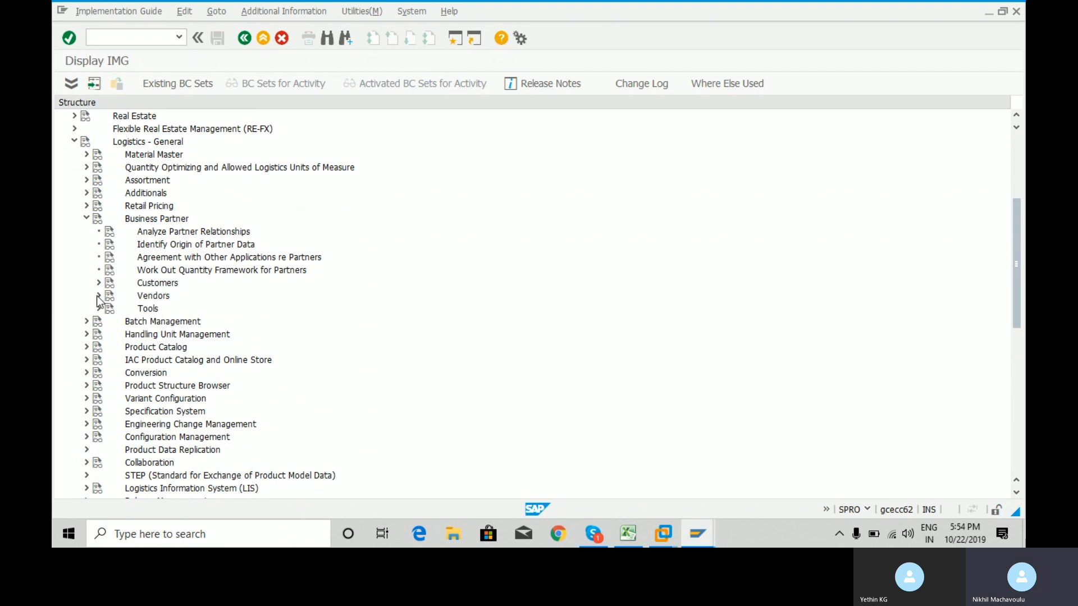
{"action": "left_click", "coordinate": [98, 296]}
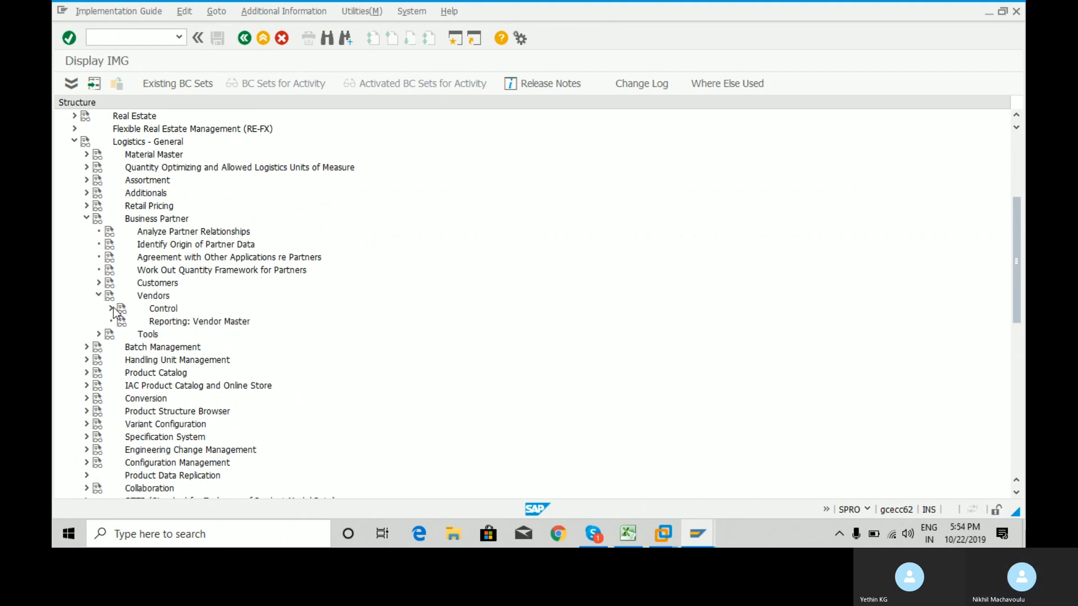
{"action": "left_click", "coordinate": [110, 309]}
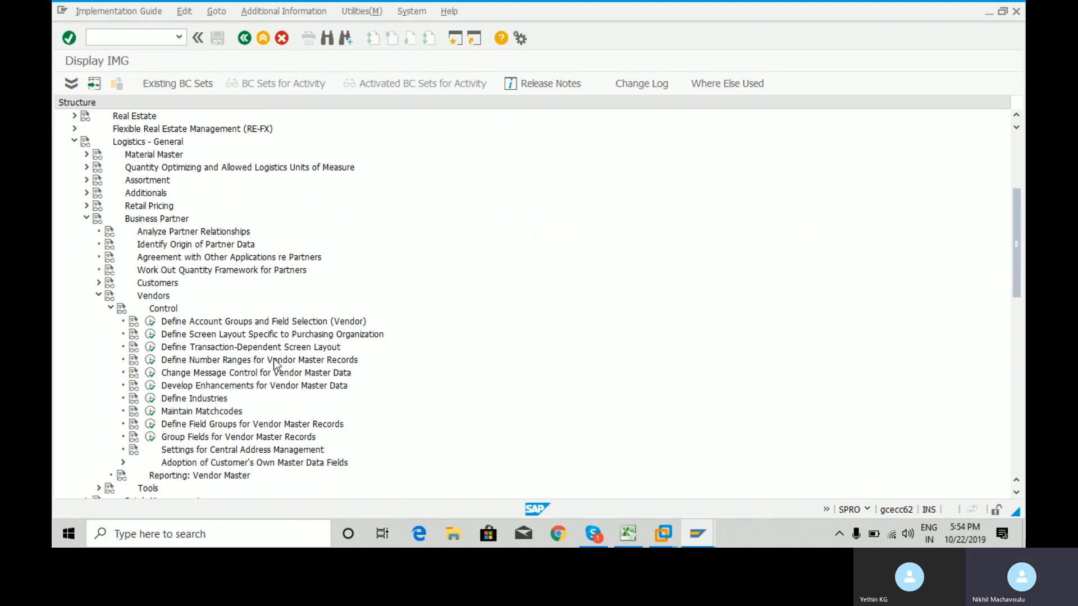
{"action": "left_click", "coordinate": [151, 361]}
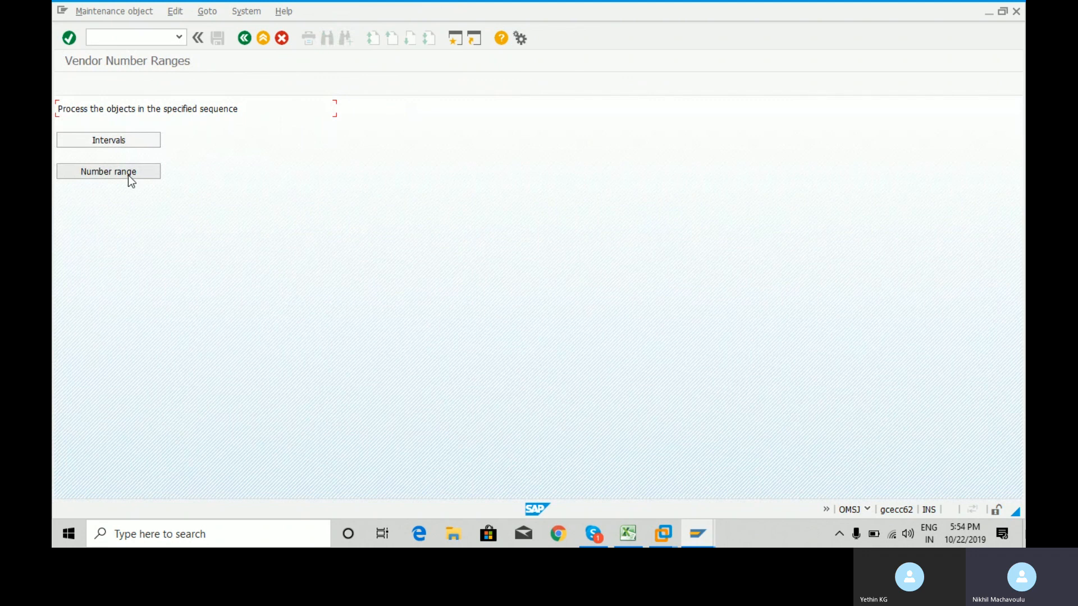
{"action": "left_click", "coordinate": [133, 140]}
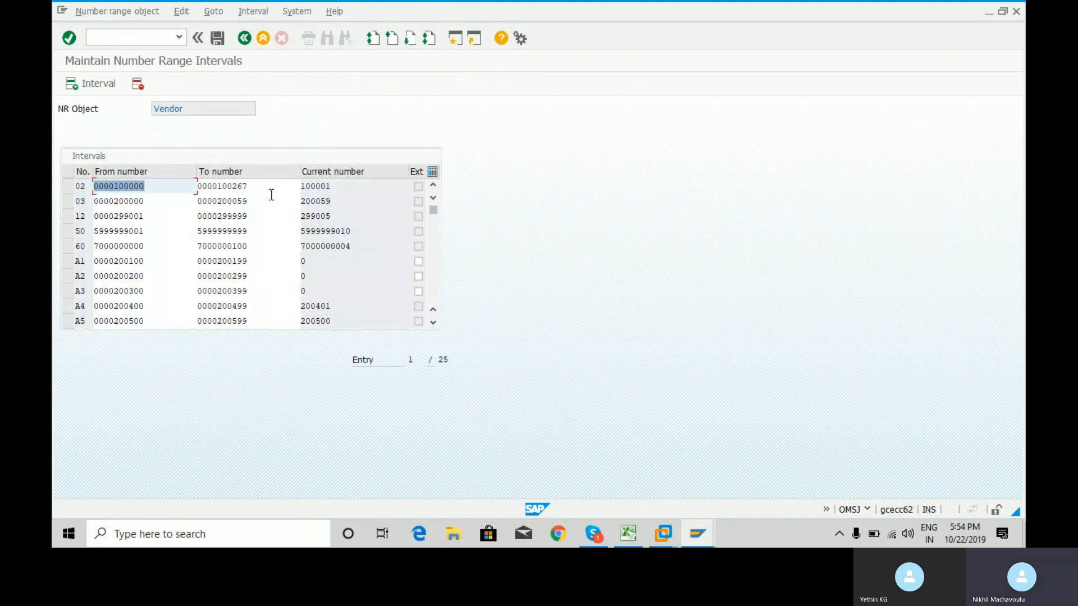
Return to the SAP Easy Access main menu with /n.
{"action": "left_click", "coordinate": [137, 37]}
{"action": "type", "text": "/n"}
{"action": "key", "text": "Return"}
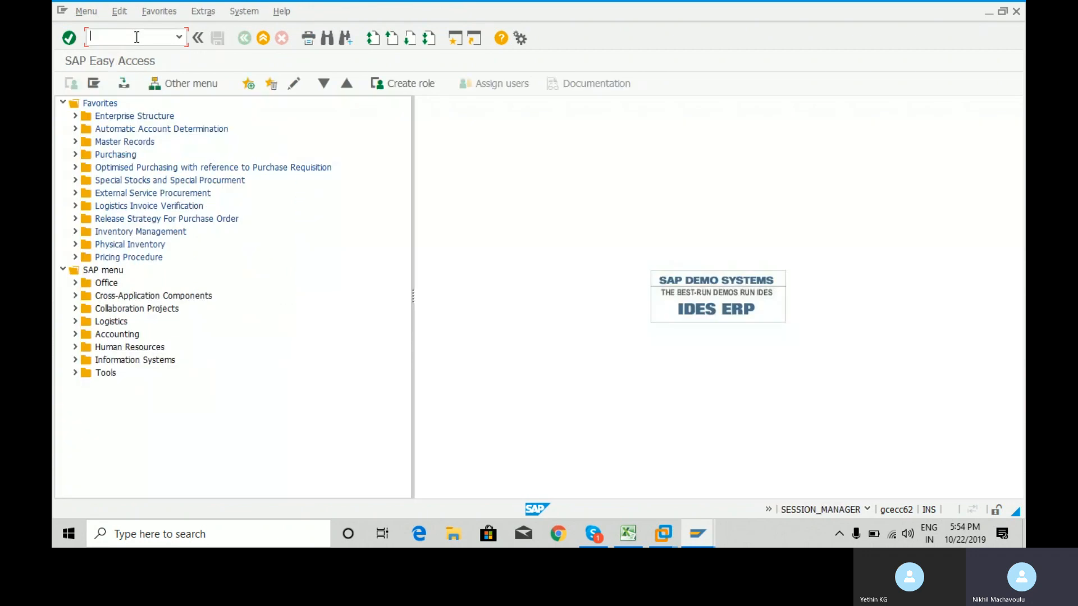
Leave the Create Vendor window for the SAP Easy Access main menu with /n.
{"action": "left_click", "coordinate": [698, 534]}
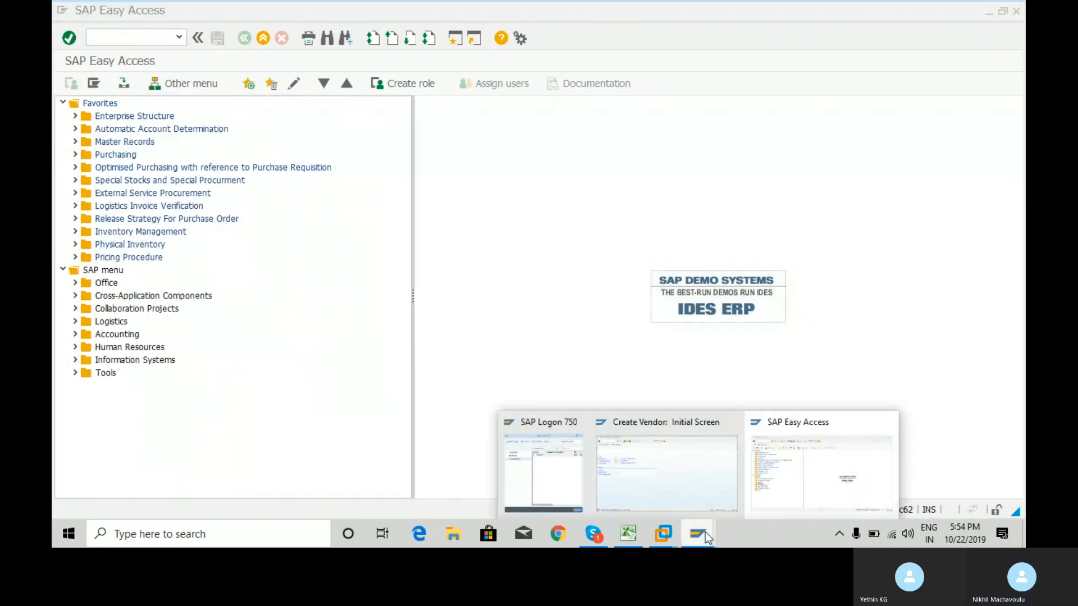
{"action": "left_click", "coordinate": [626, 462]}
{"action": "left_click", "coordinate": [125, 43]}
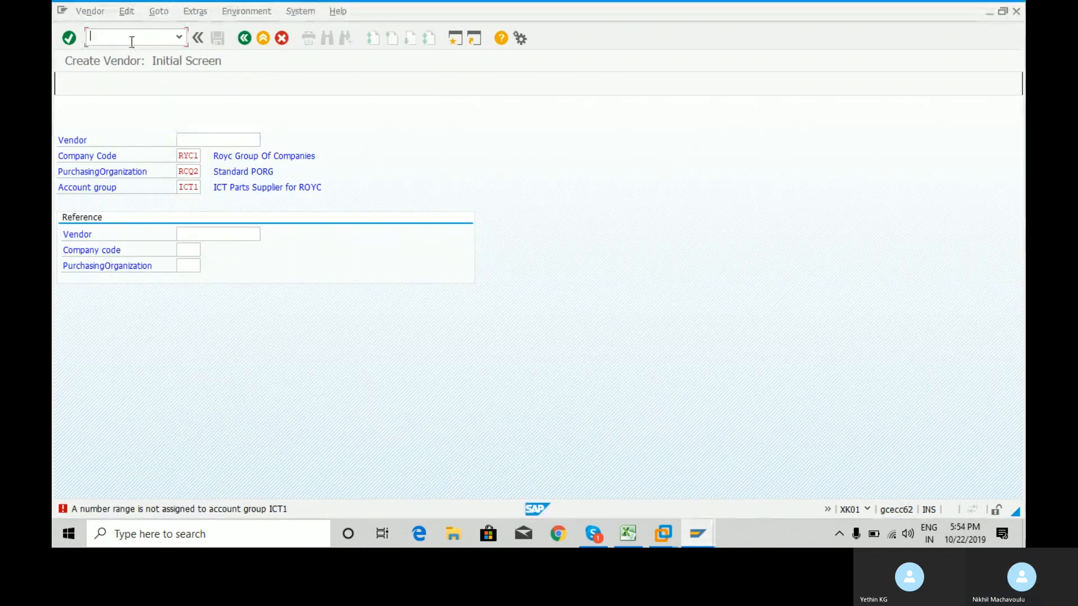
{"action": "type", "text": "/n"}
{"action": "key", "text": "Return"}
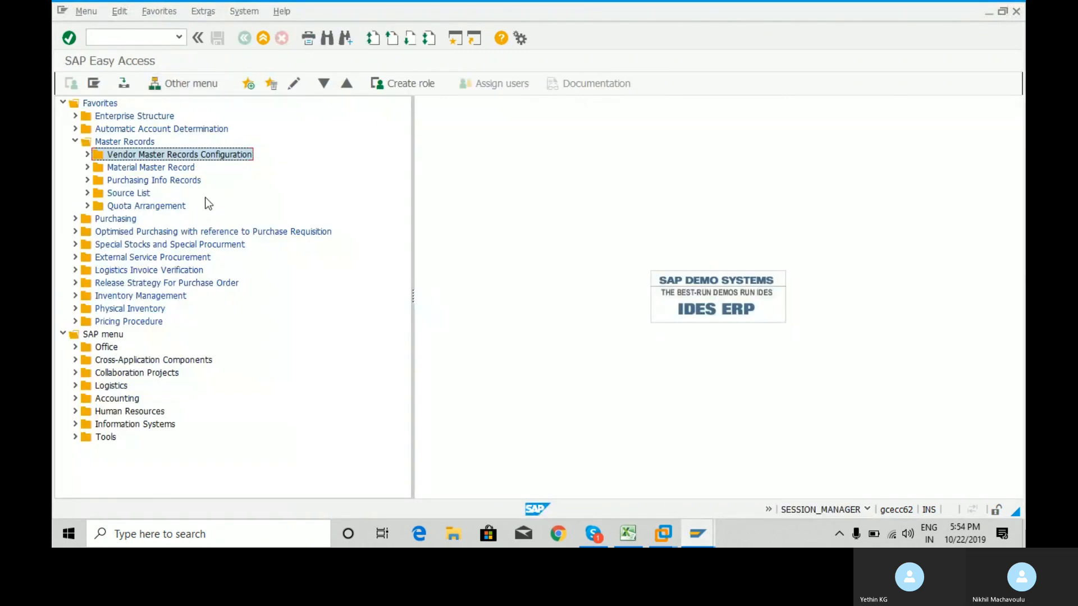
Launch OMSJ from the Vendor Master Records Configuration favourites and display its intervals.
{"action": "left_click", "coordinate": [87, 155]}
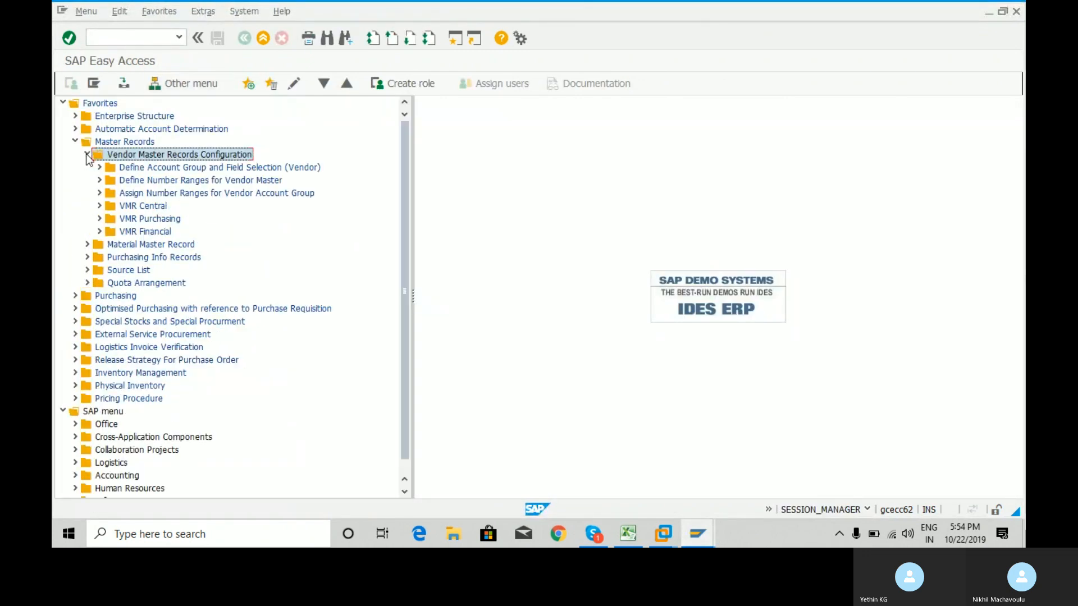
{"action": "left_click", "coordinate": [99, 180]}
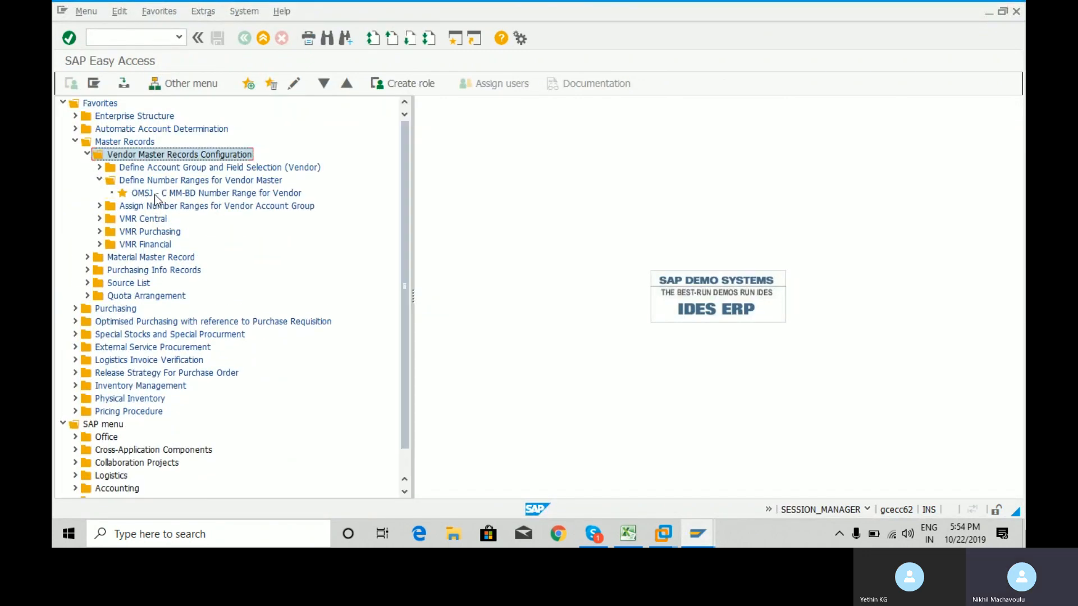
{"action": "left_click", "coordinate": [155, 195]}
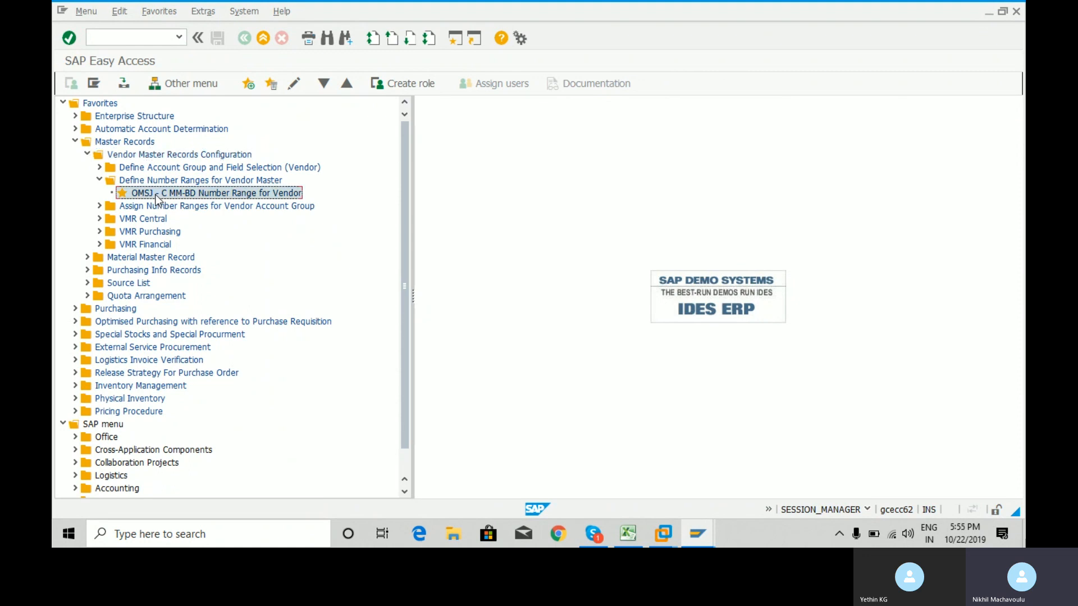
{"action": "double_click", "coordinate": [156, 195]}
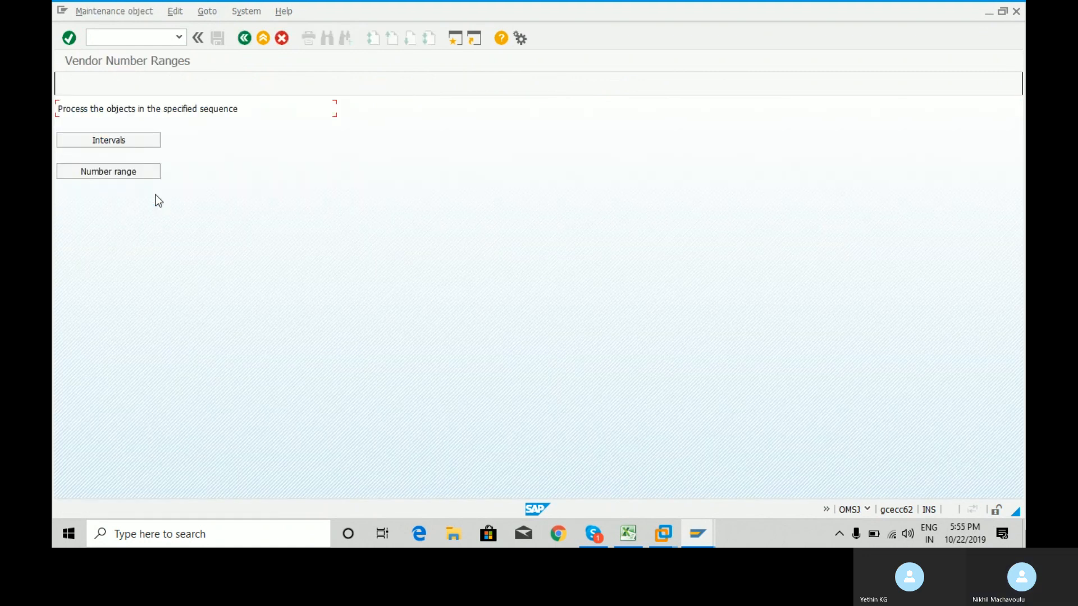
{"action": "left_click", "coordinate": [127, 141]}
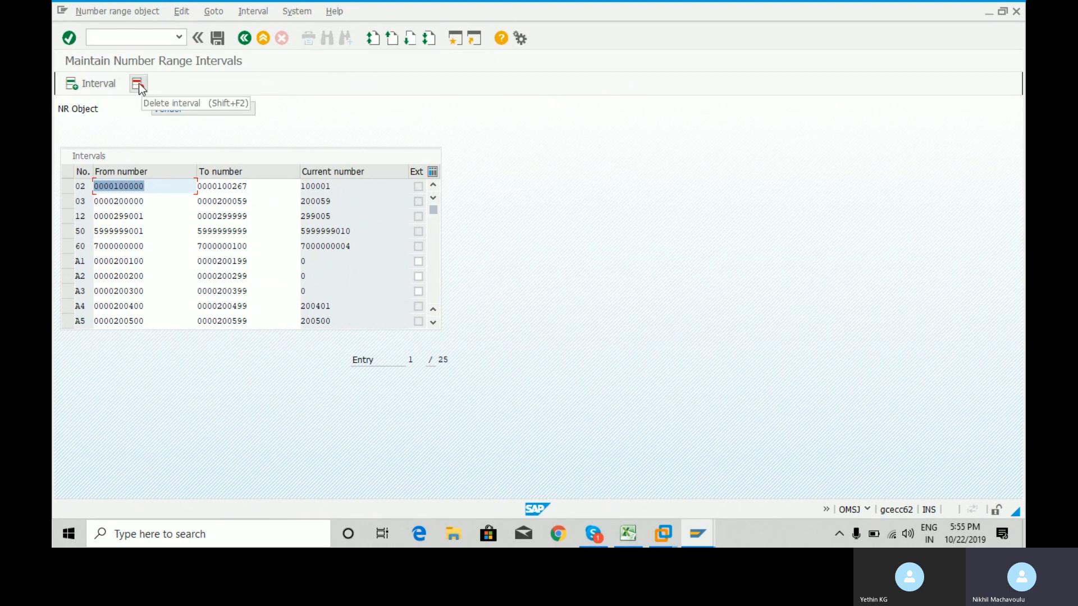
{"action": "left_click", "coordinate": [70, 186]}
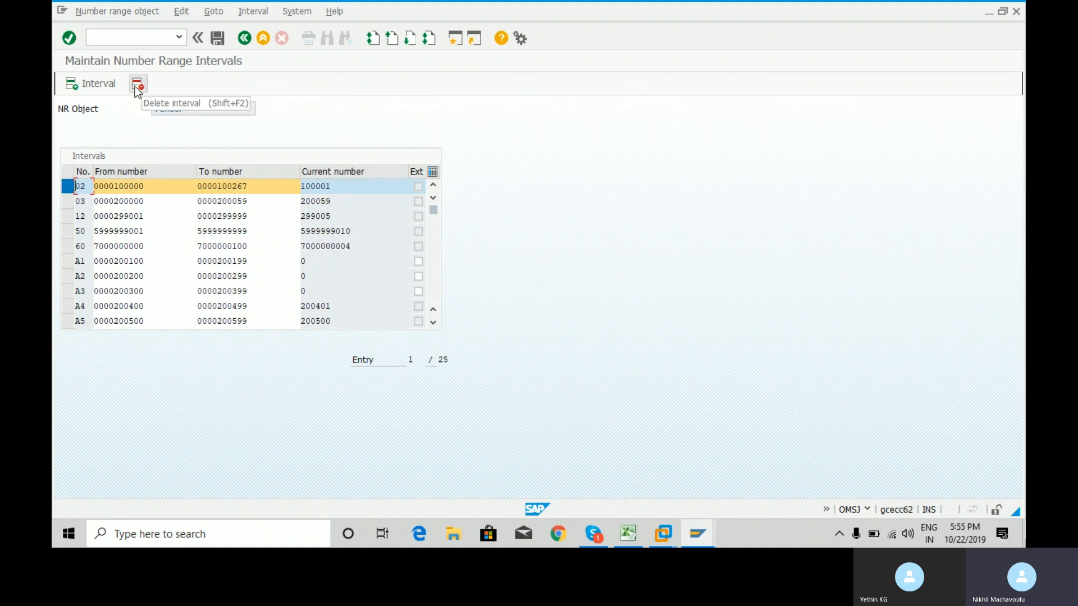
{"action": "left_click", "coordinate": [69, 186]}
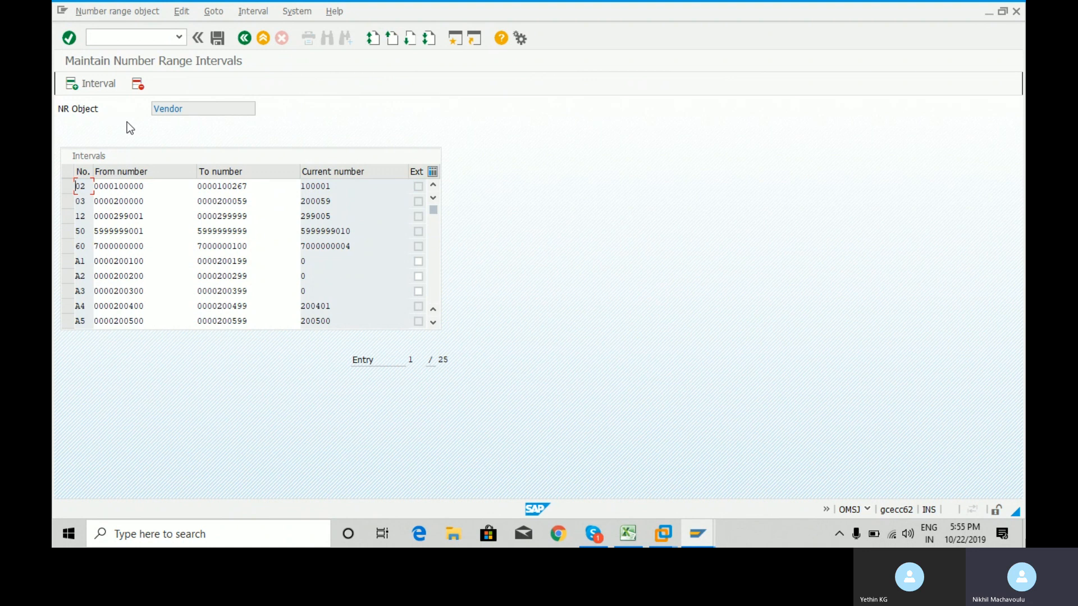
Insert a new vendor number range interval and focus its From number, then switch to Skype.
{"action": "left_click", "coordinate": [105, 83]}
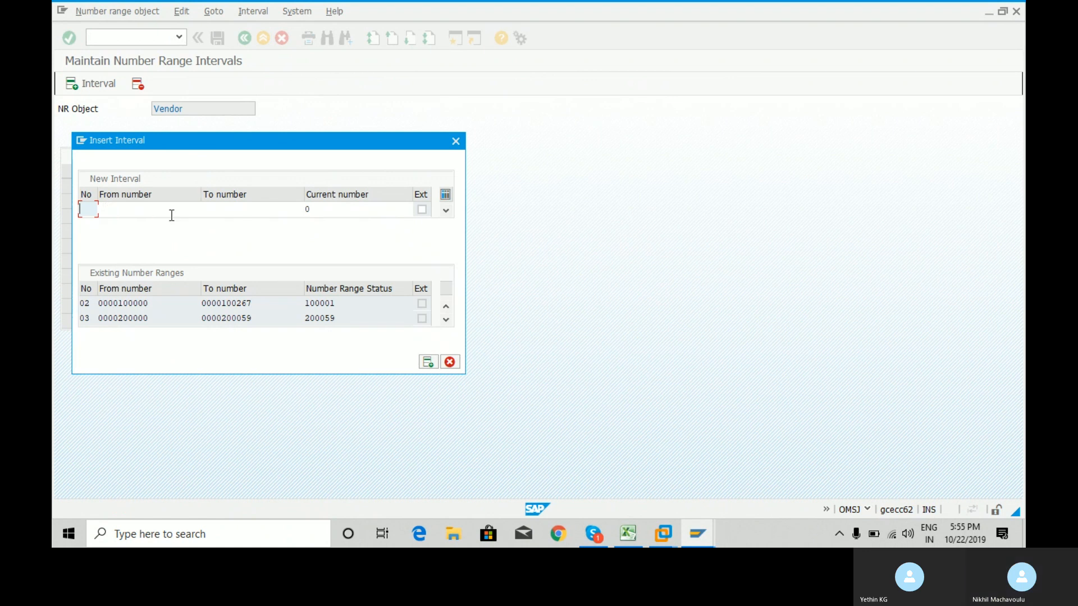
{"action": "left_click", "coordinate": [161, 210]}
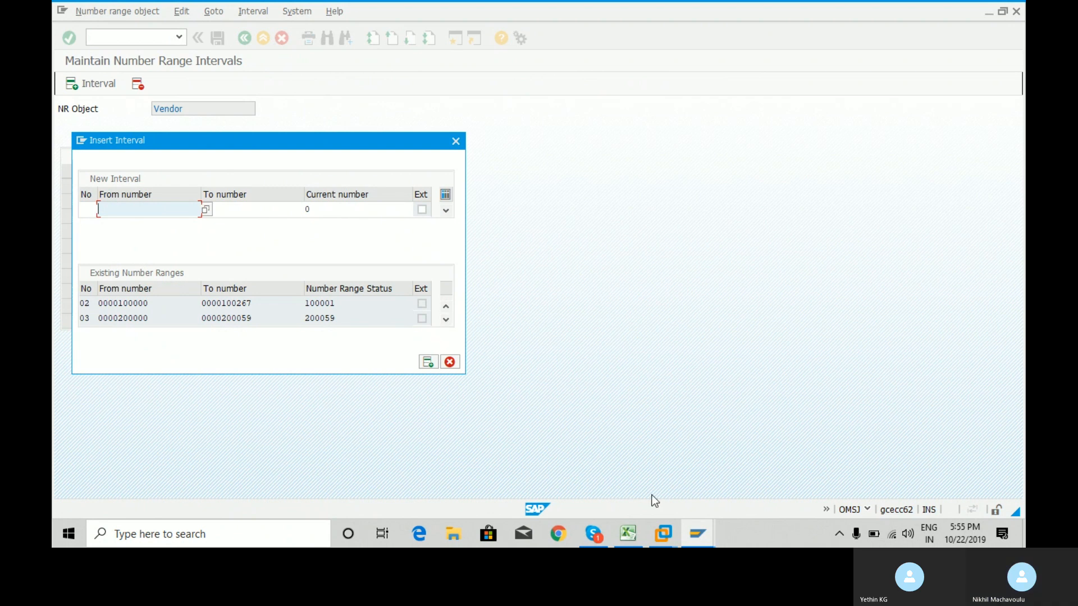
{"action": "left_click", "coordinate": [593, 534]}
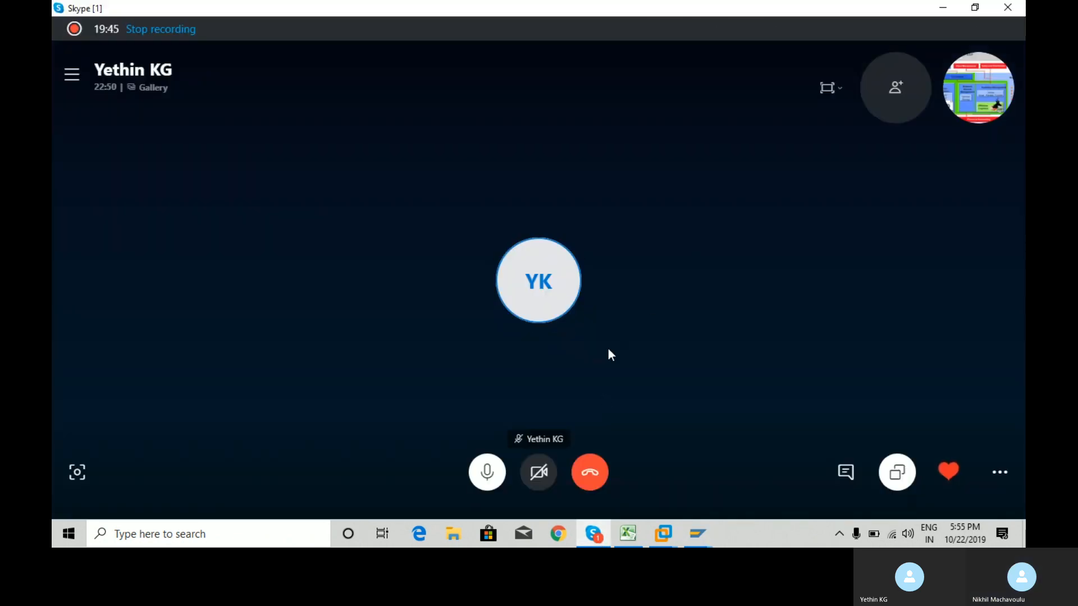
Mute and unmute the Skype microphone, then minimize the call window.
{"action": "left_click", "coordinate": [496, 471]}
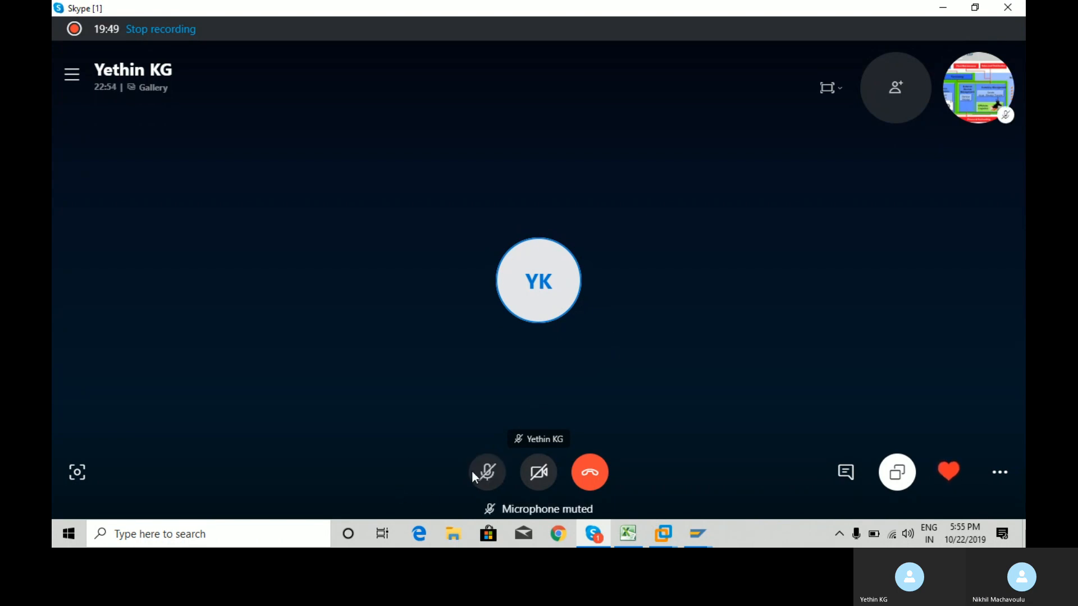
{"action": "left_click", "coordinate": [487, 472]}
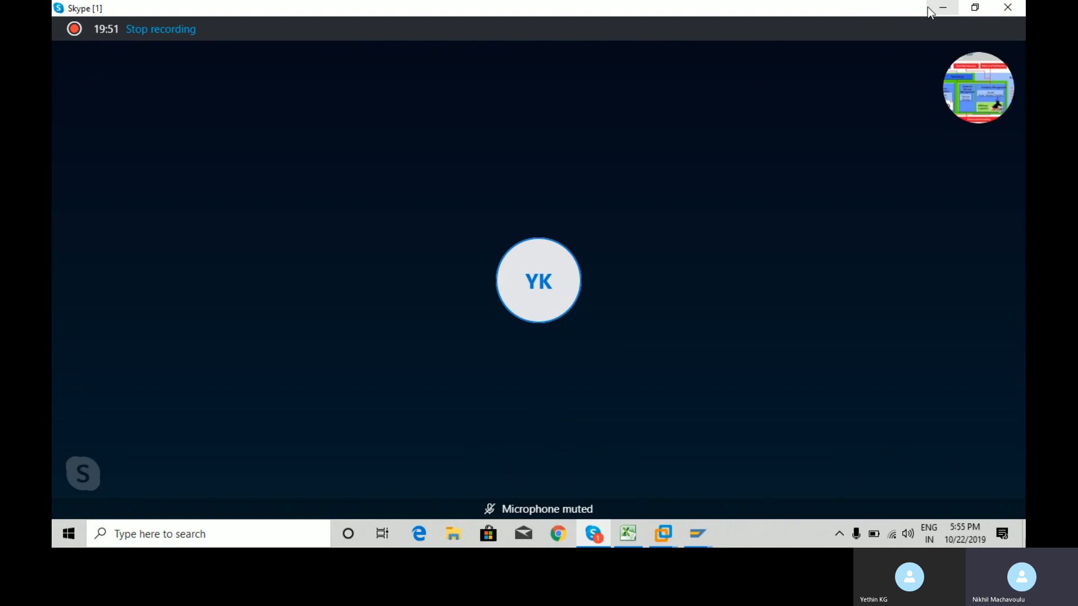
{"action": "left_click", "coordinate": [948, 9]}
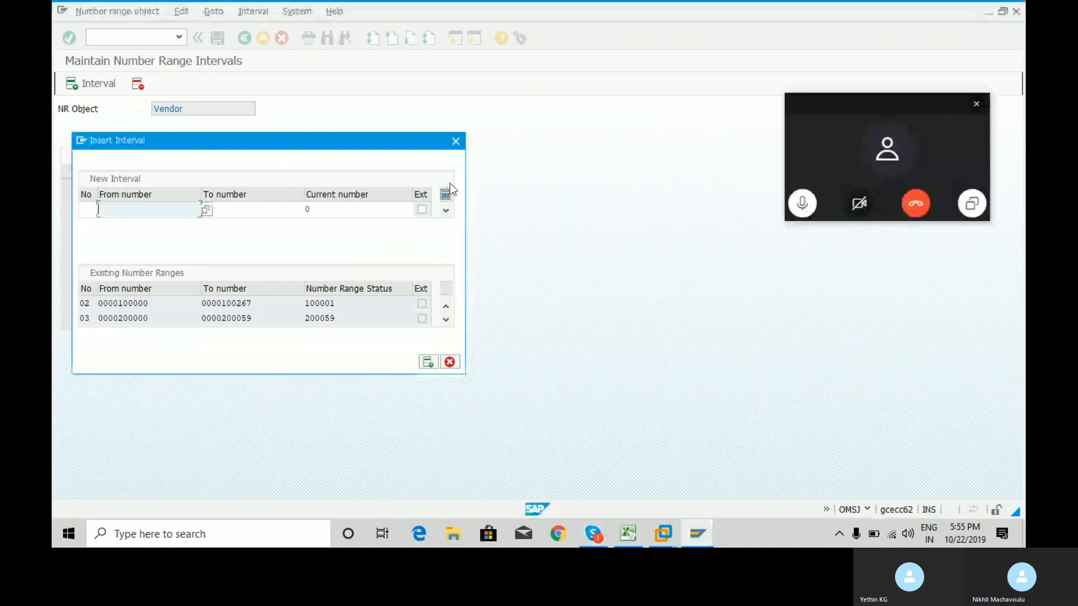
{"action": "left_click", "coordinate": [976, 106]}
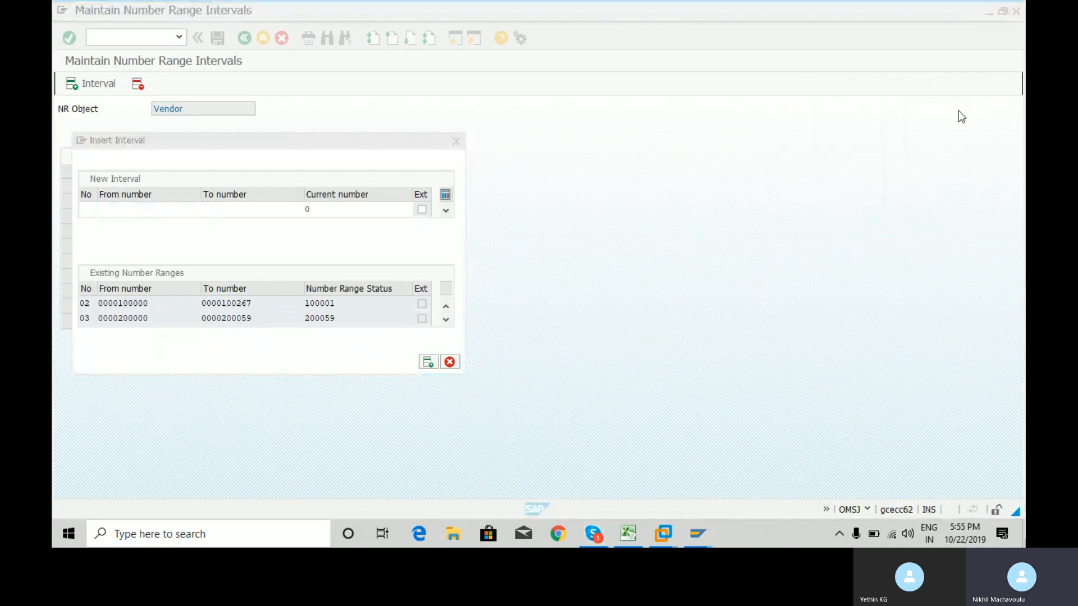
{"action": "left_click", "coordinate": [158, 209]}
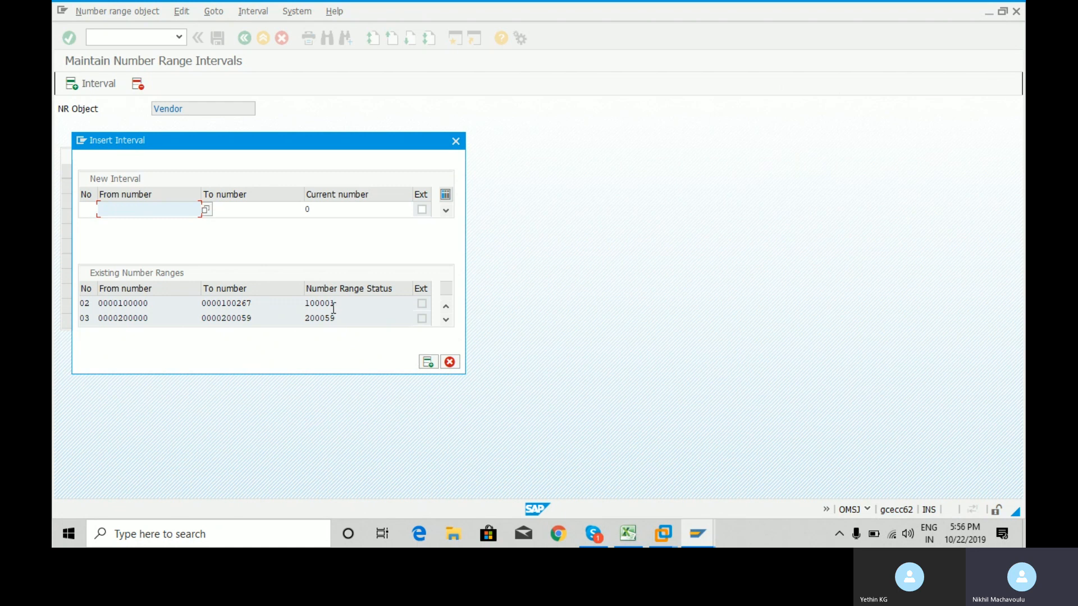
{"action": "left_click_drag", "start_coordinate": [338, 304], "coordinate": [305, 303]}
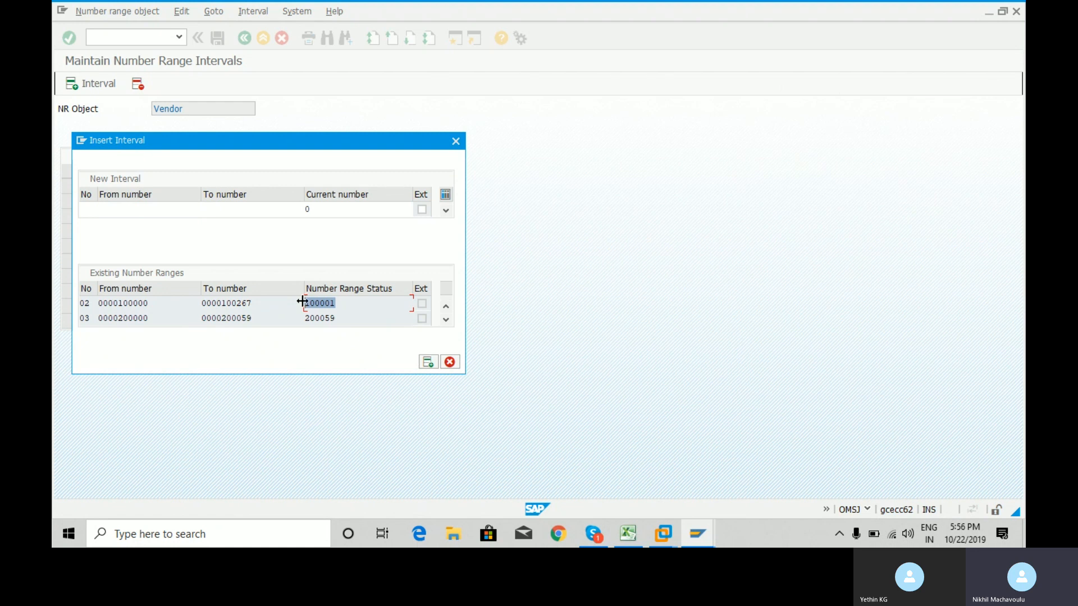
{"action": "left_click", "coordinate": [340, 306]}
{"action": "left_click_drag", "start_coordinate": [253, 303], "coordinate": [191, 303]}
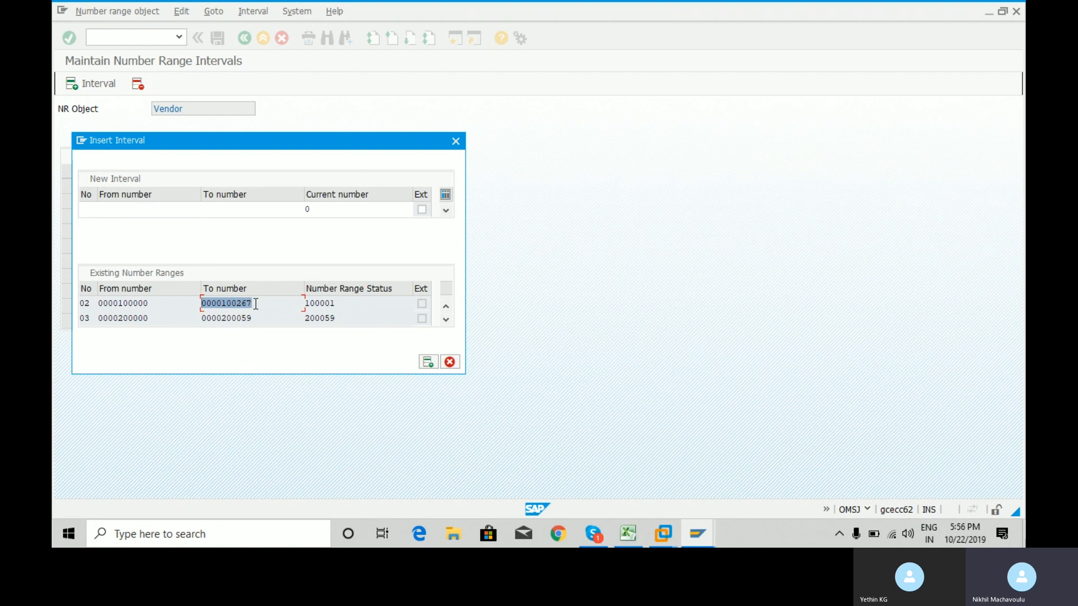
{"action": "left_click", "coordinate": [346, 302]}
{"action": "left_click_drag", "start_coordinate": [347, 302], "coordinate": [303, 302]}
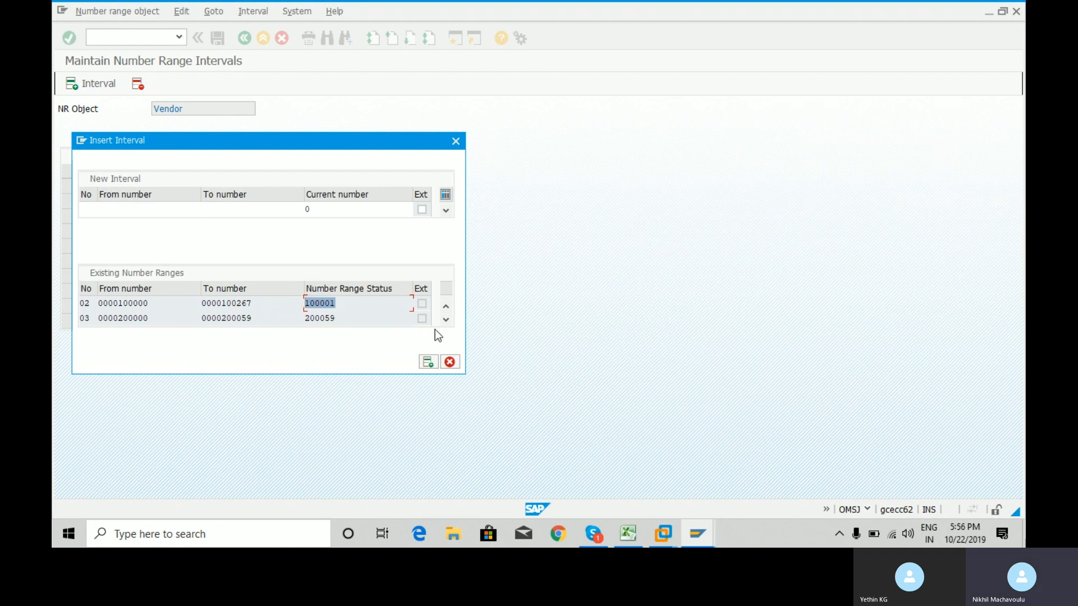
Scroll the Existing Number Ranges table down to the last range, Z1.
{"action": "left_click", "coordinate": [447, 320]}
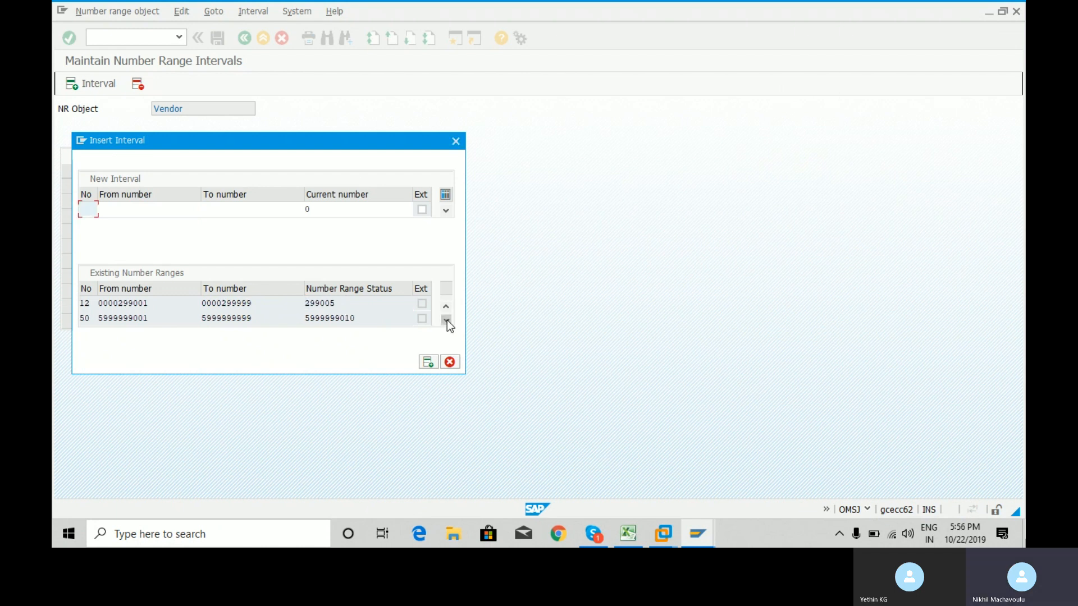
{"action": "left_click", "coordinate": [446, 319]}
{"action": "left_click", "coordinate": [447, 320]}
{"action": "left_click", "coordinate": [446, 320]}
{"action": "left_click", "coordinate": [447, 320]}
{"action": "left_click", "coordinate": [447, 320]}
{"action": "left_click", "coordinate": [447, 320]}
{"action": "left_click", "coordinate": [447, 320]}
{"action": "left_click", "coordinate": [447, 320]}
{"action": "left_click", "coordinate": [446, 320]}
{"action": "left_click", "coordinate": [447, 319]}
{"action": "left_click", "coordinate": [447, 320]}
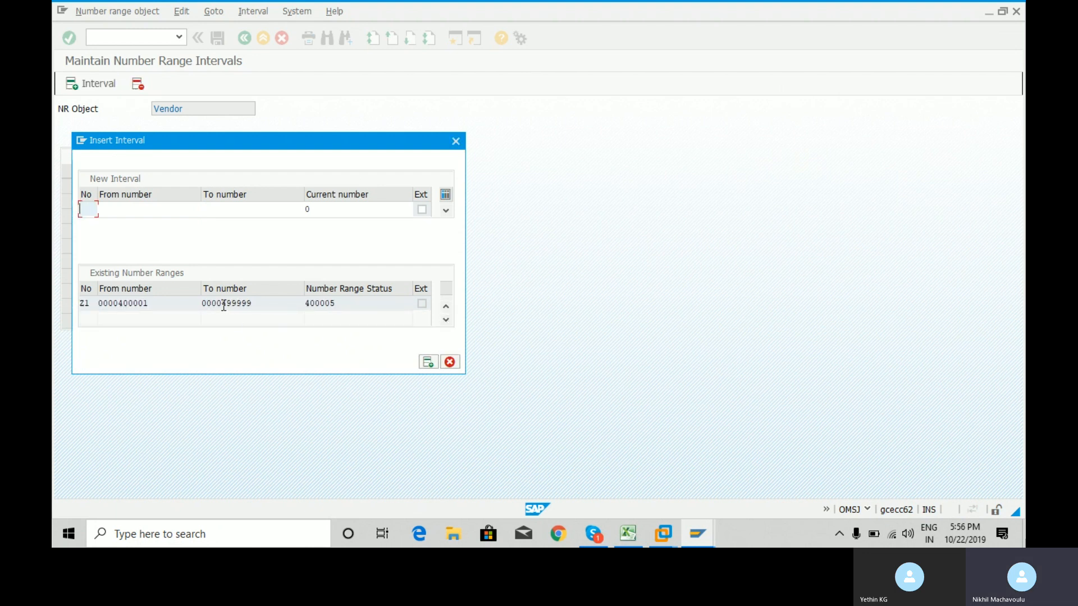
Select the 499999 digits of range Z1's To number.
{"action": "left_click_drag", "start_coordinate": [222, 304], "coordinate": [261, 305]}
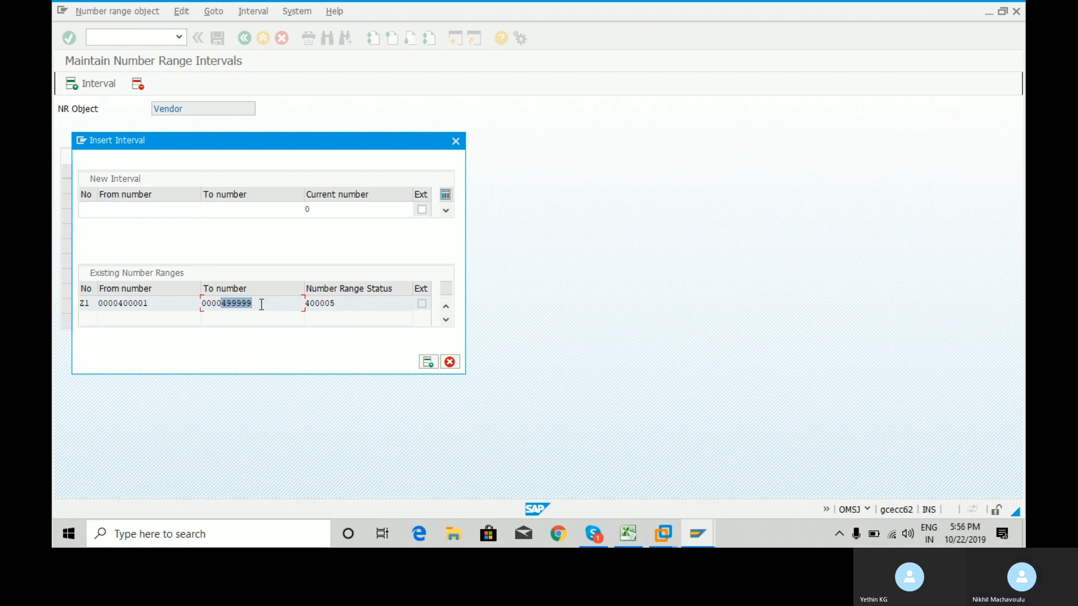
{"action": "left_click", "coordinate": [608, 267]}
{"action": "left_click_drag", "start_coordinate": [221, 304], "coordinate": [267, 305]}
{"action": "left_click", "coordinate": [268, 305]}
Launch Windows Calculator through the Run box with calc.
{"action": "key", "text": "super+r"}
{"action": "type", "text": "calc"}
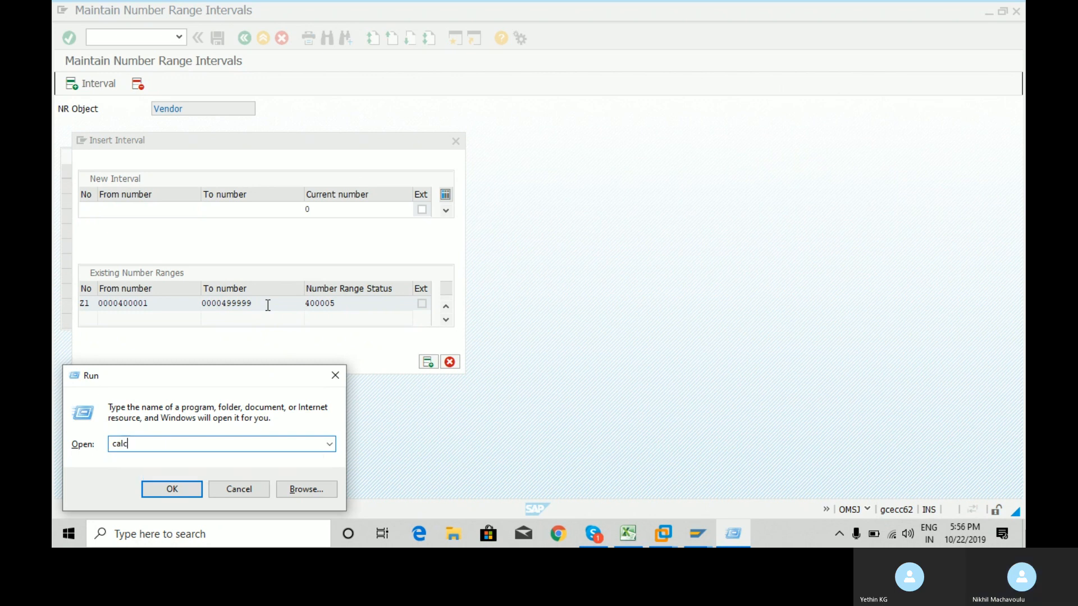
{"action": "key", "text": "Return"}
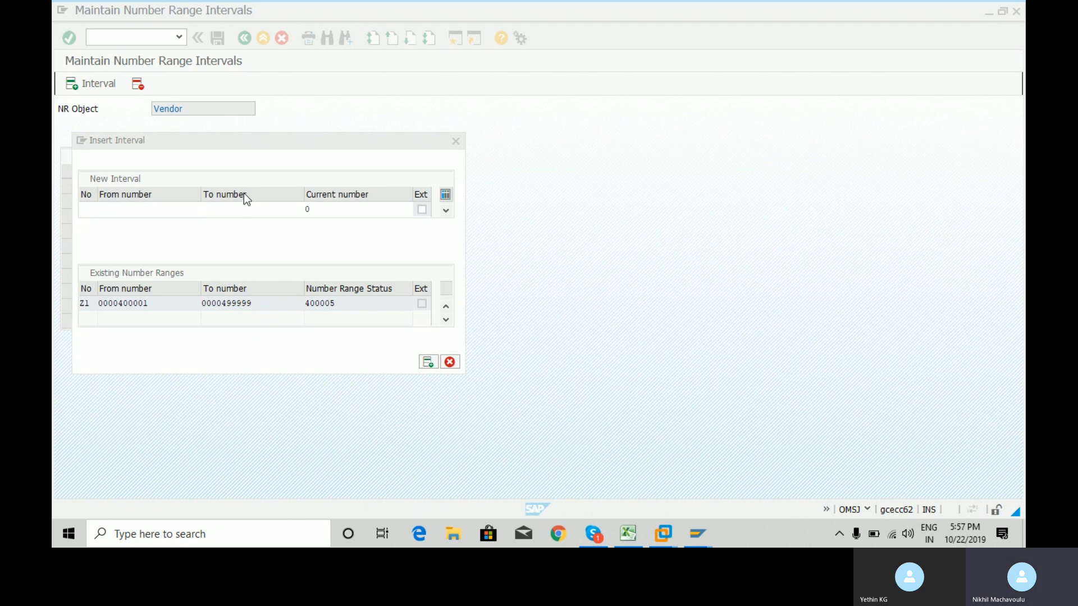
{"action": "left_click", "coordinate": [565, 419]}
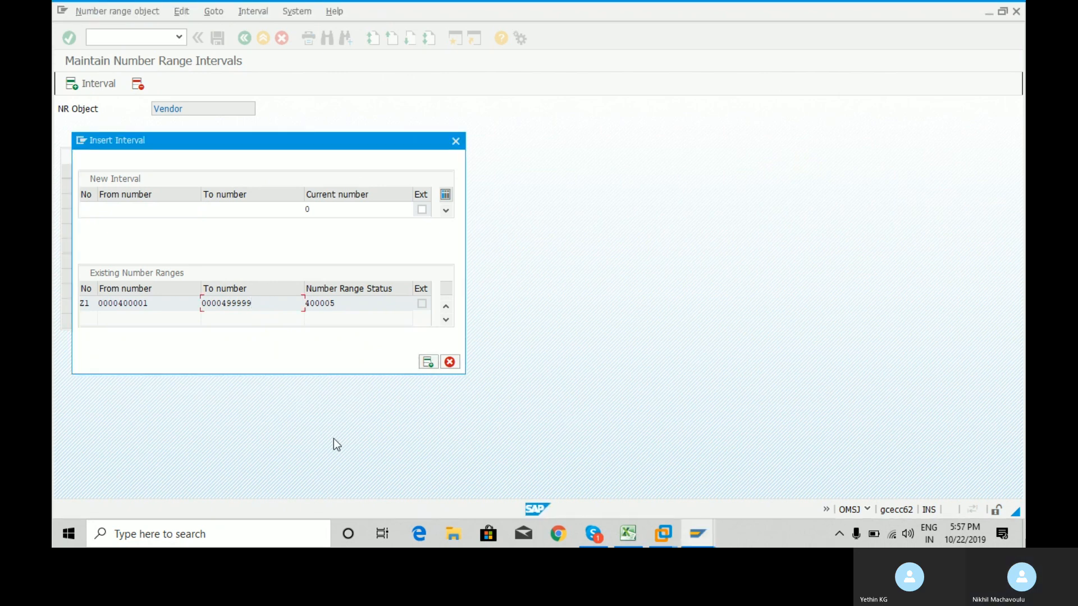
{"action": "key", "text": "super+r"}
{"action": "type", "text": "calc"}
{"action": "key", "text": "Return"}
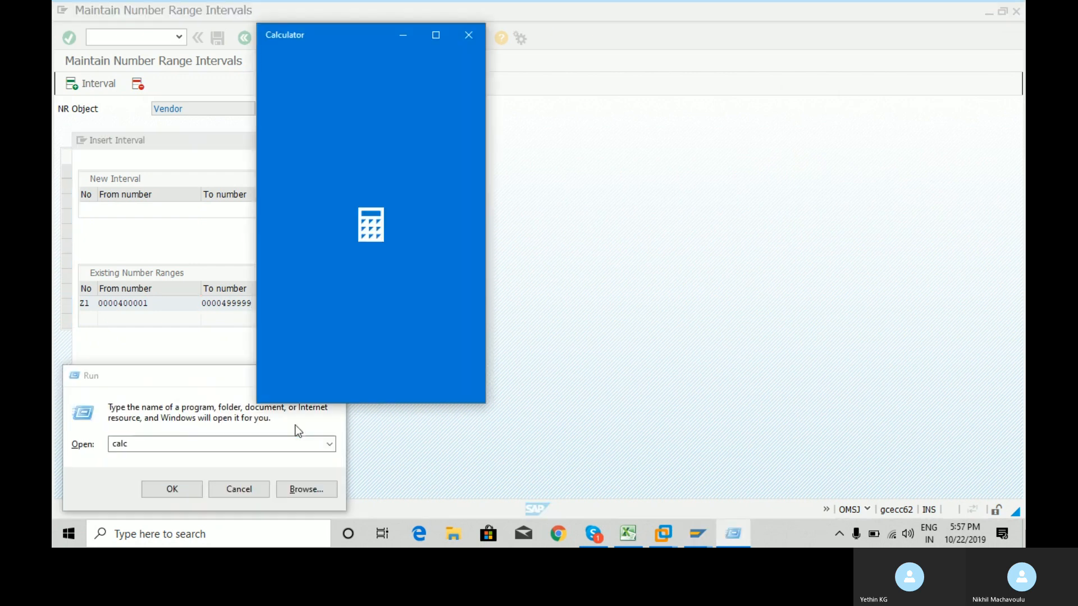
{"action": "left_click", "coordinate": [180, 386]}
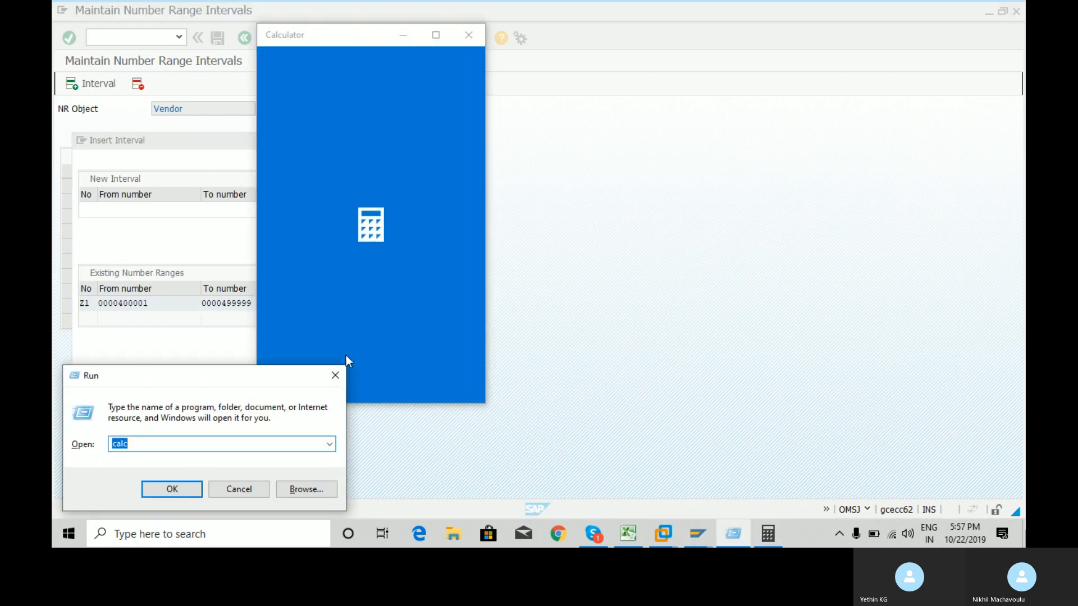
{"action": "left_click", "coordinate": [336, 376]}
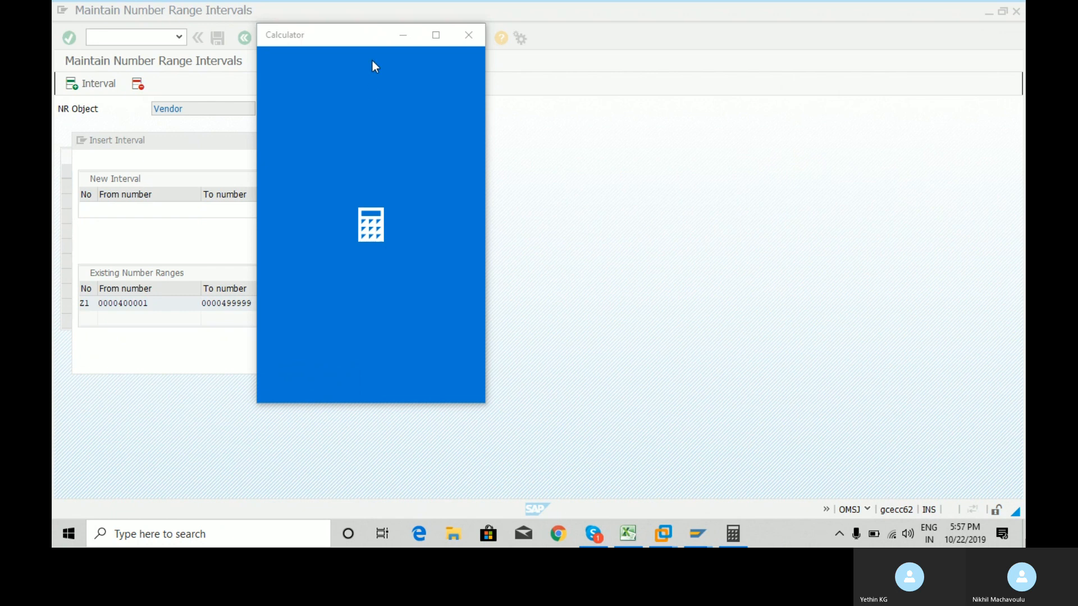
{"action": "left_click", "coordinate": [367, 39]}
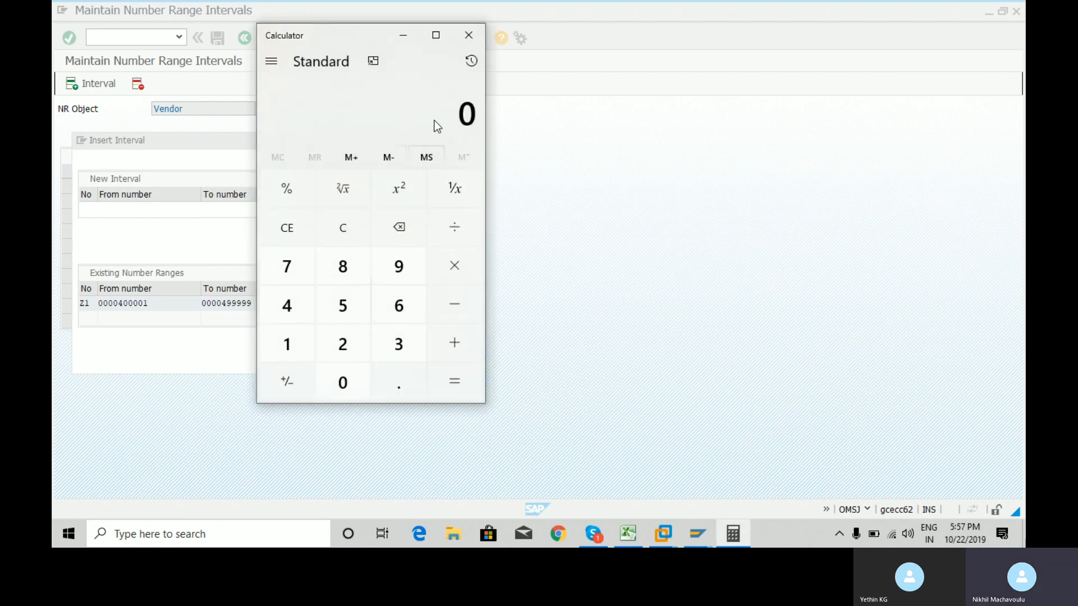
Enter 499,999 + 1 in Calculator, then return to SAP and select Z1's From number.
{"action": "type", "text": "499999"}
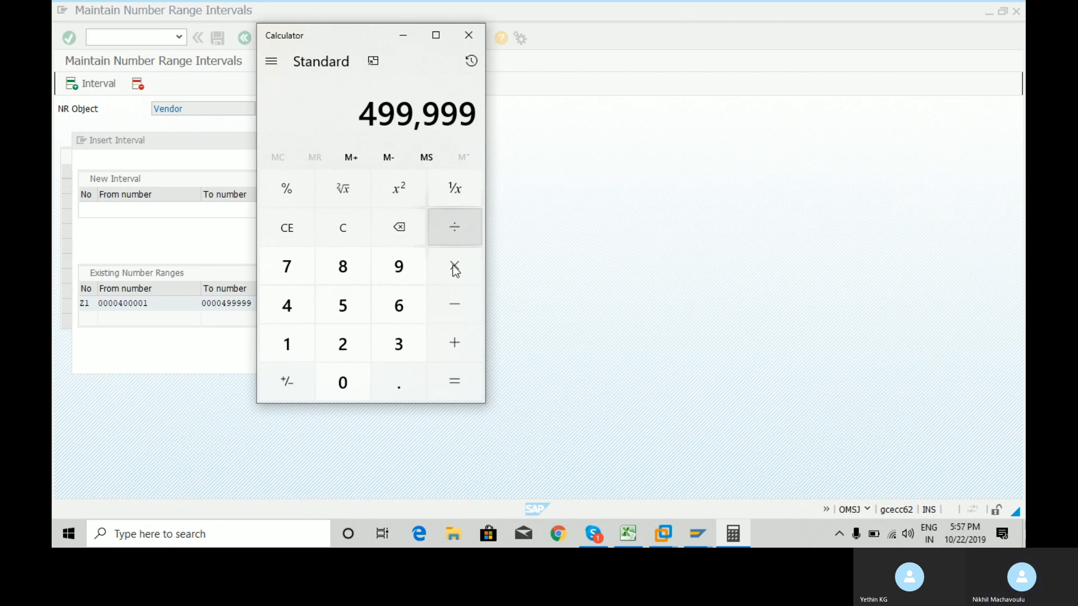
{"action": "left_click", "coordinate": [456, 345]}
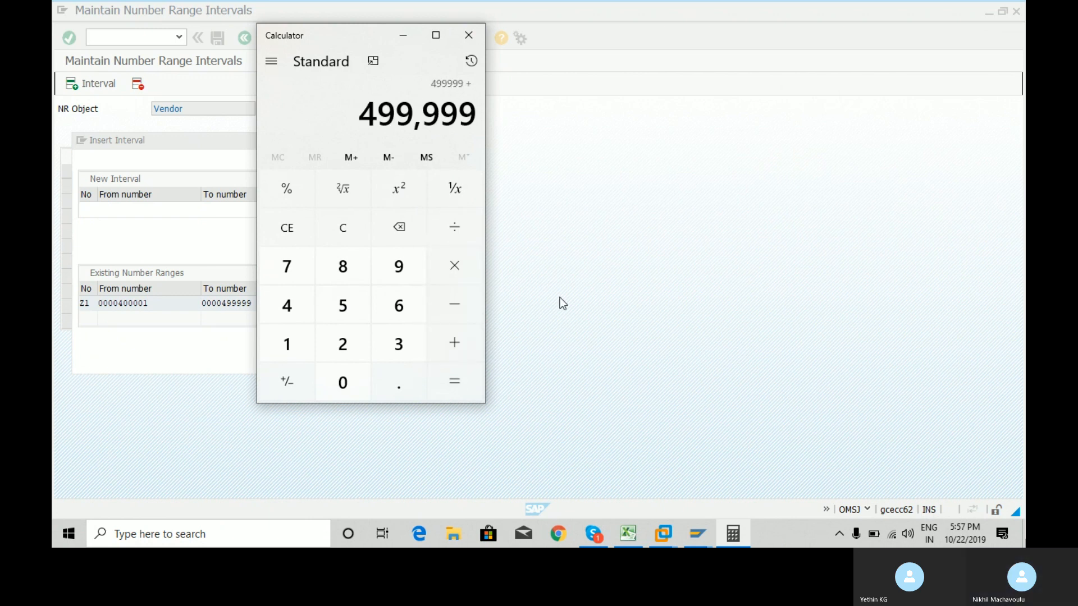
{"action": "key", "text": "1"}
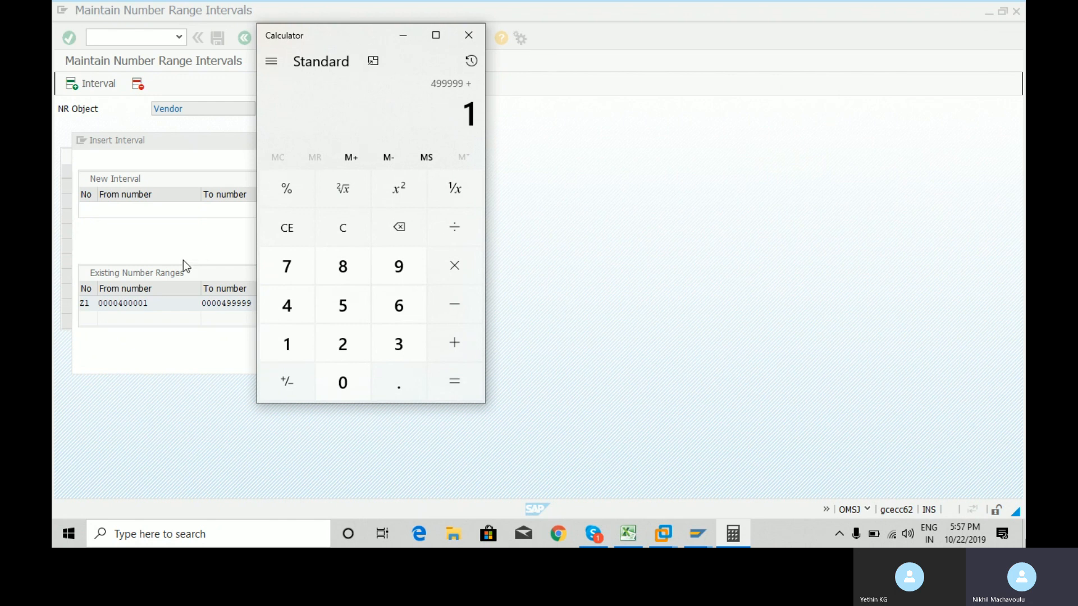
{"action": "left_click", "coordinate": [118, 304]}
{"action": "left_click_drag", "start_coordinate": [117, 304], "coordinate": [342, 307]}
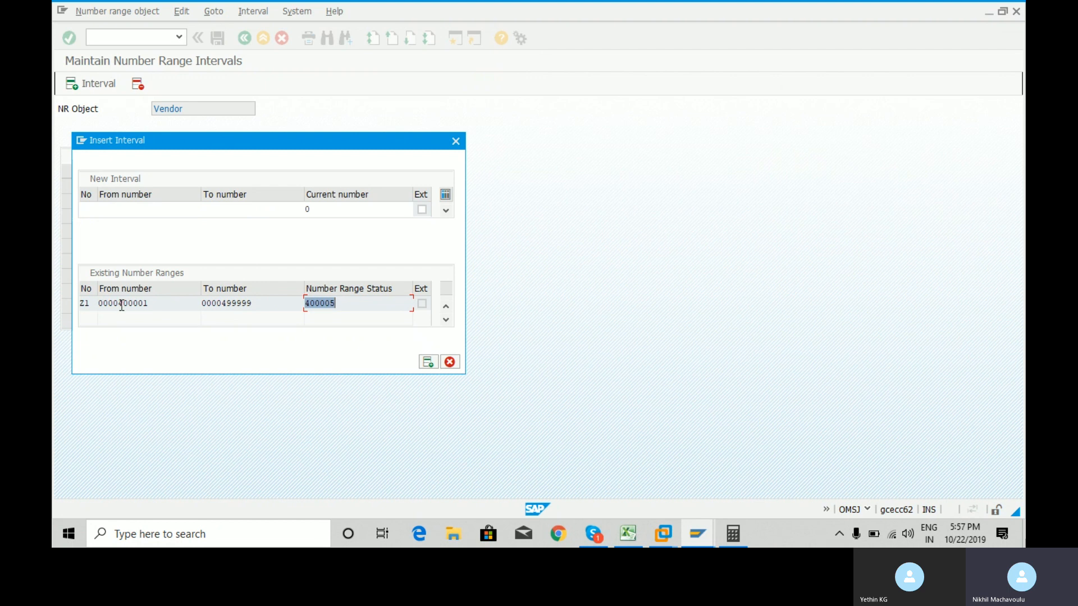
Select range Z1's From number 400001 and To number 499999 for reference.
{"action": "left_click_drag", "start_coordinate": [122, 305], "coordinate": [149, 305]}
{"action": "left_click_drag", "start_coordinate": [220, 305], "coordinate": [261, 302]}
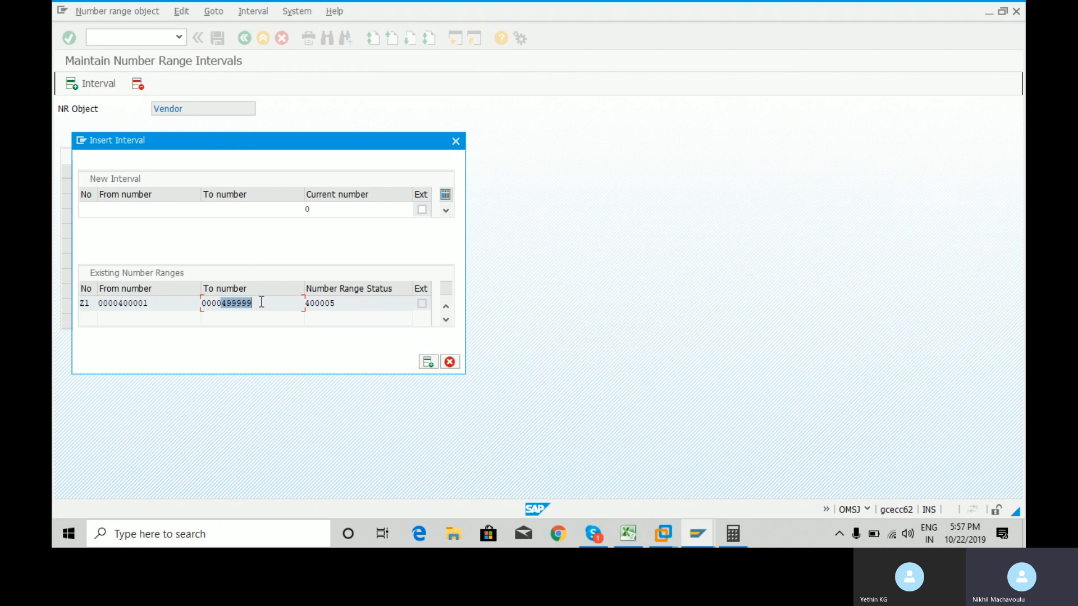
{"action": "left_click", "coordinate": [120, 304]}
{"action": "left_click_drag", "start_coordinate": [119, 304], "coordinate": [150, 304]}
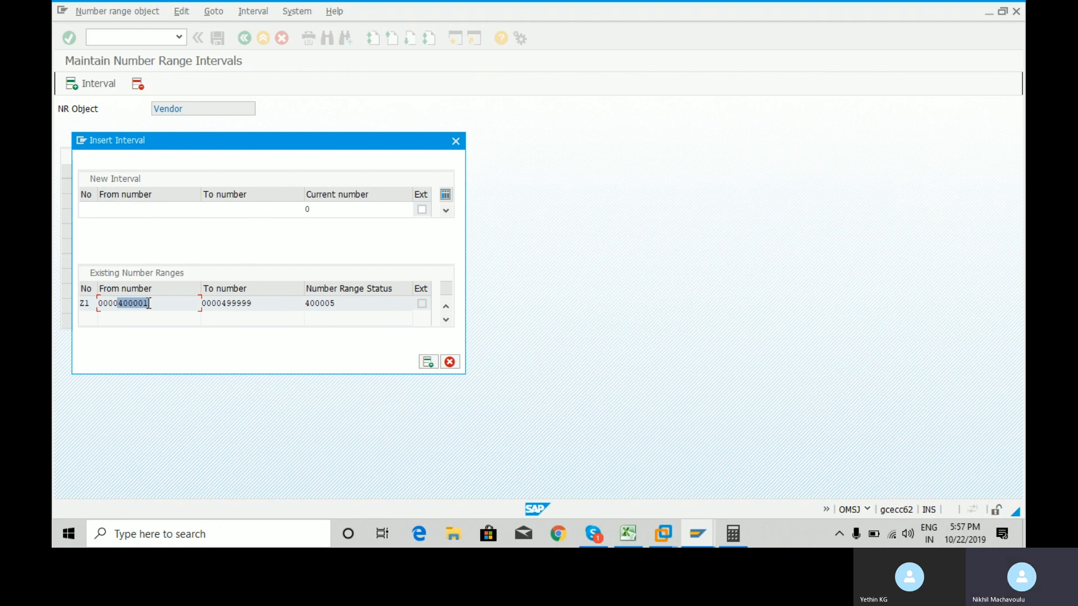
Enter new interval ER from 4000002 to 499999 and submit it for checking.
{"action": "left_click", "coordinate": [168, 211]}
{"action": "left_click", "coordinate": [87, 211]}
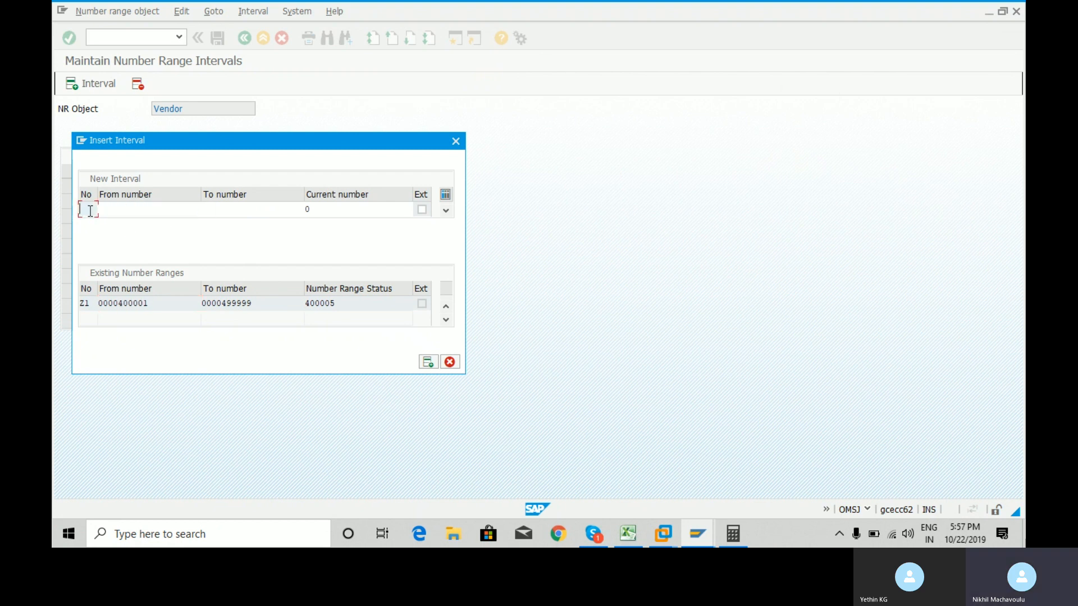
{"action": "type", "text": "er"}
{"action": "left_click", "coordinate": [152, 211]}
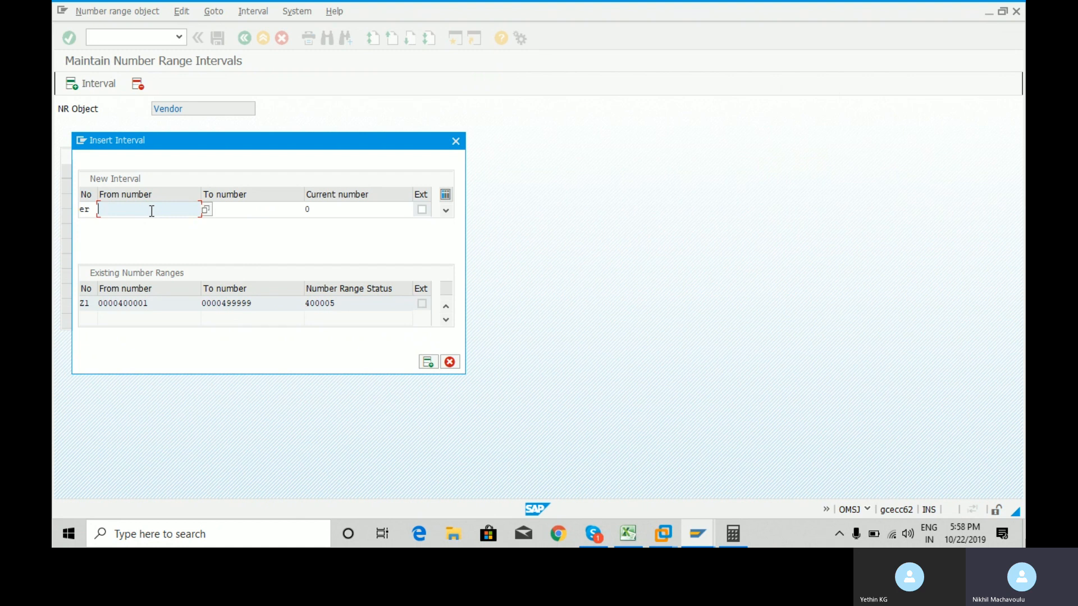
{"action": "type", "text": "4"}
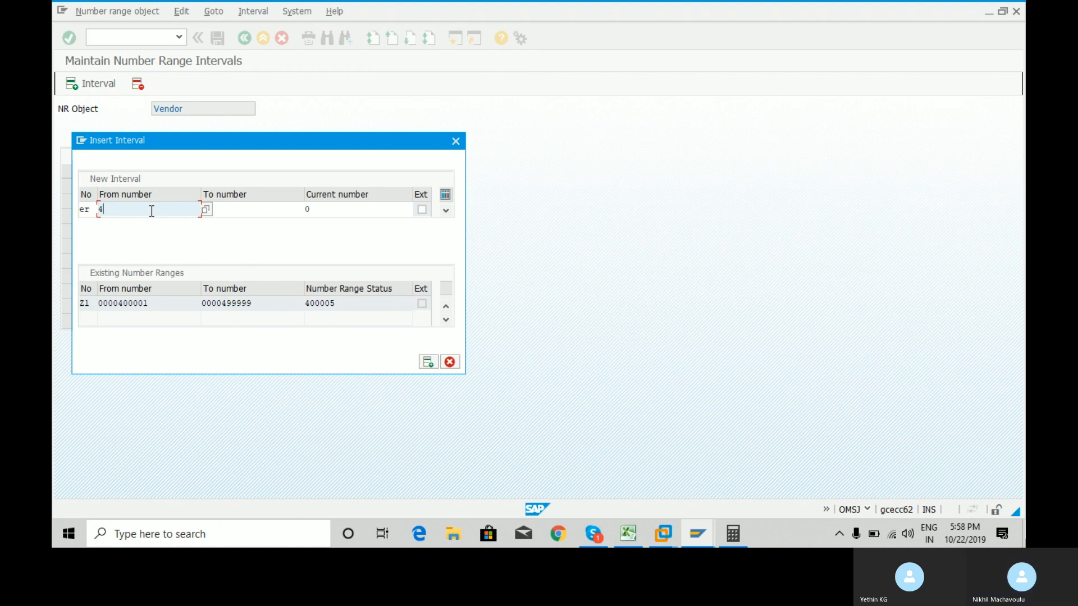
{"action": "type", "text": "00"}
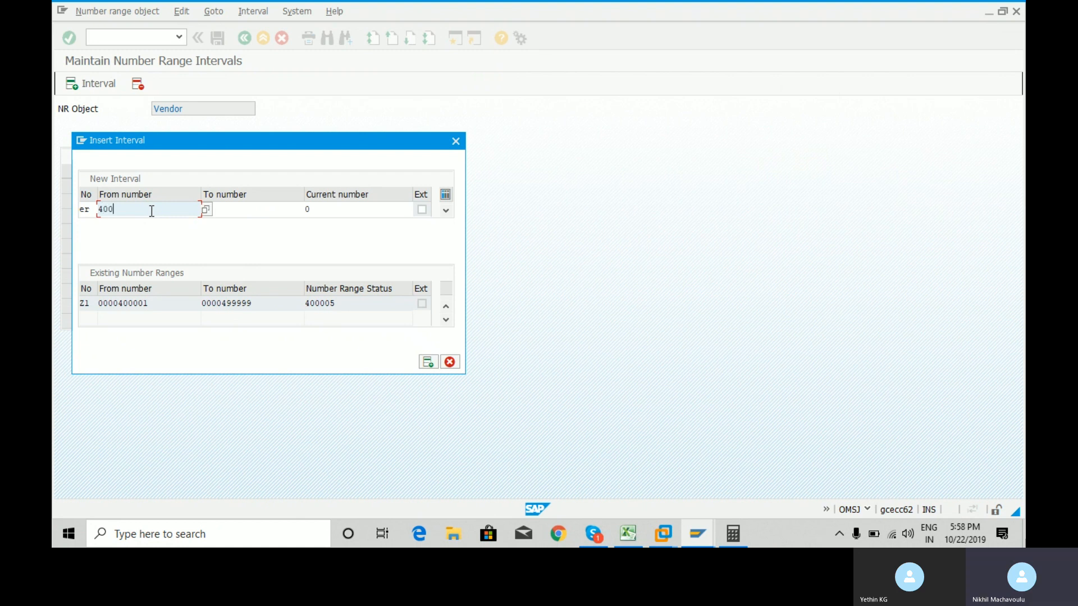
{"action": "type", "text": "0002"}
{"action": "left_click", "coordinate": [262, 210]}
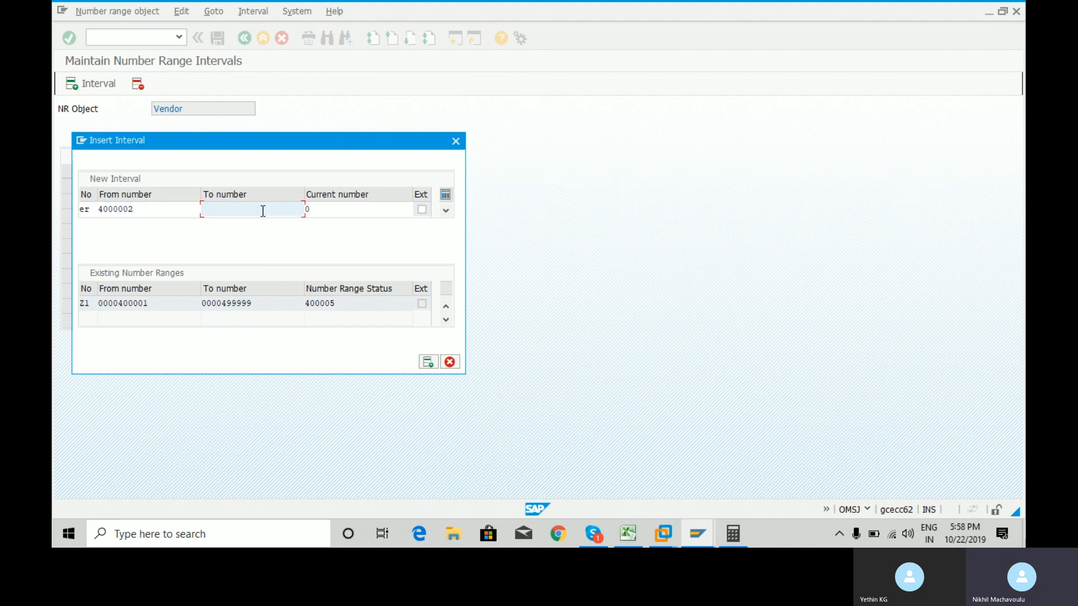
{"action": "type", "text": "499999"}
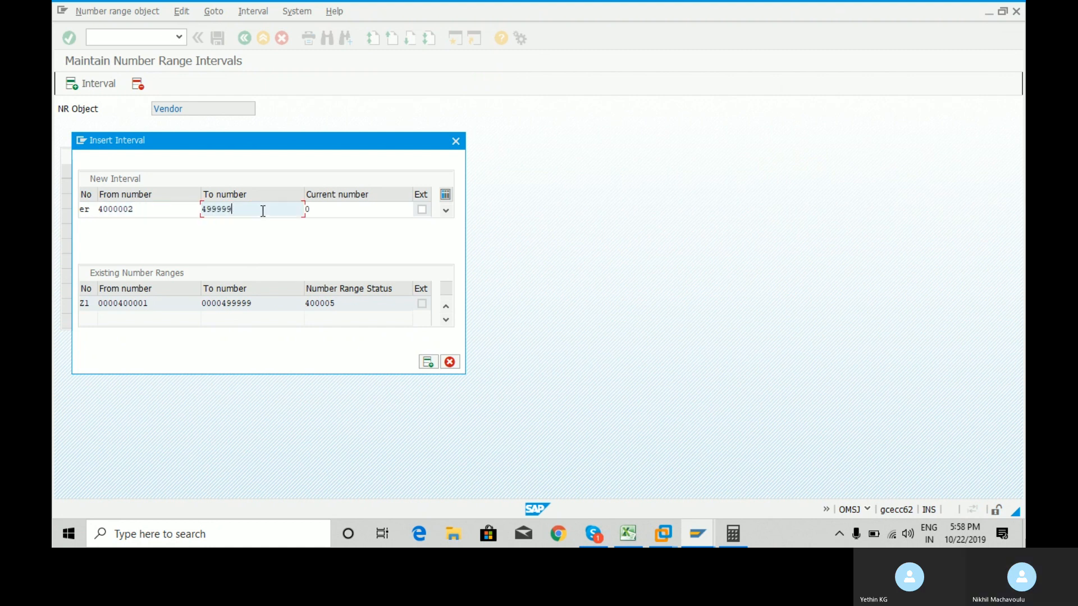
{"action": "key", "text": "Return"}
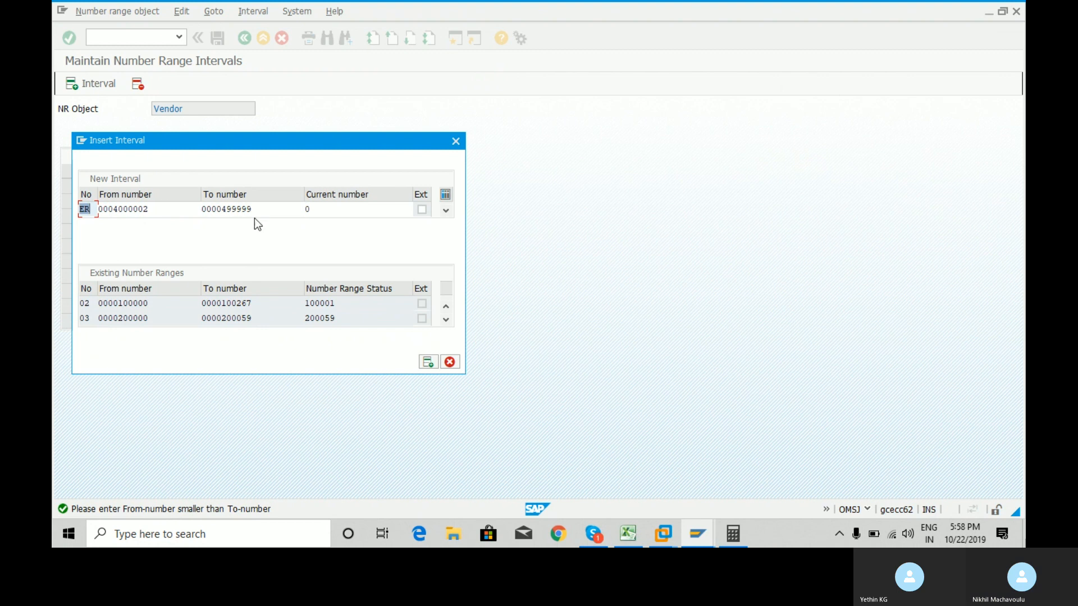
{"action": "left_click_drag", "start_coordinate": [259, 209], "coordinate": [222, 206]}
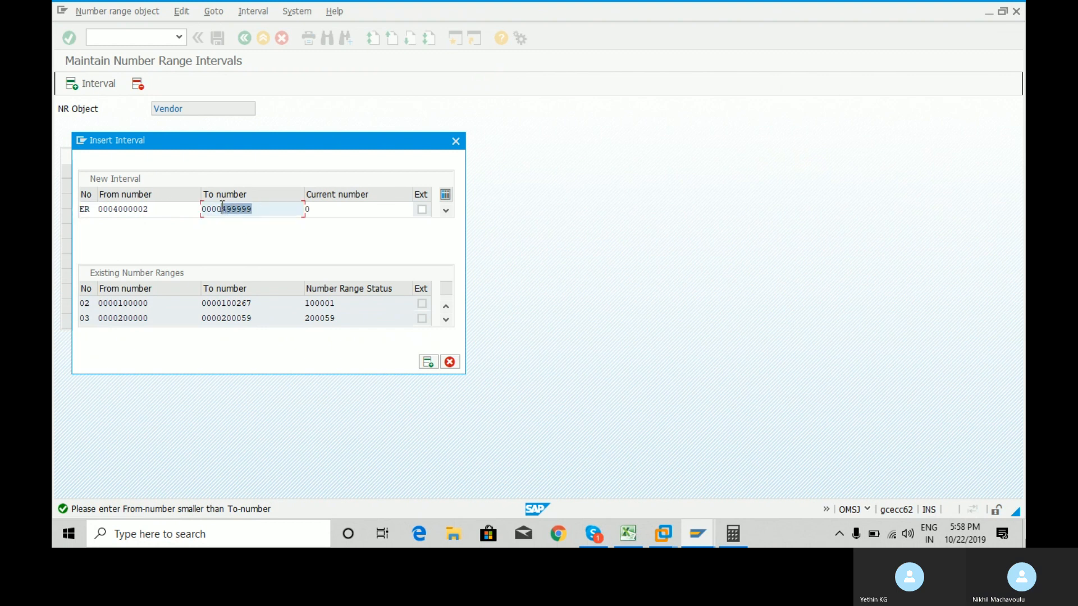
{"action": "left_click", "coordinate": [171, 209]}
{"action": "key", "text": "BackSpace"}
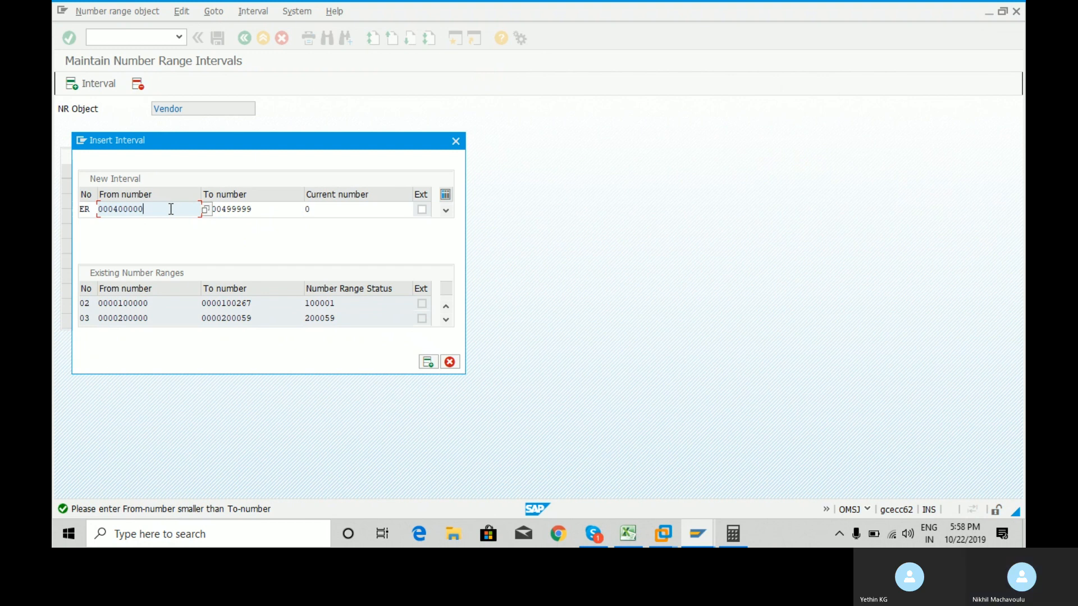
{"action": "key", "text": "Return"}
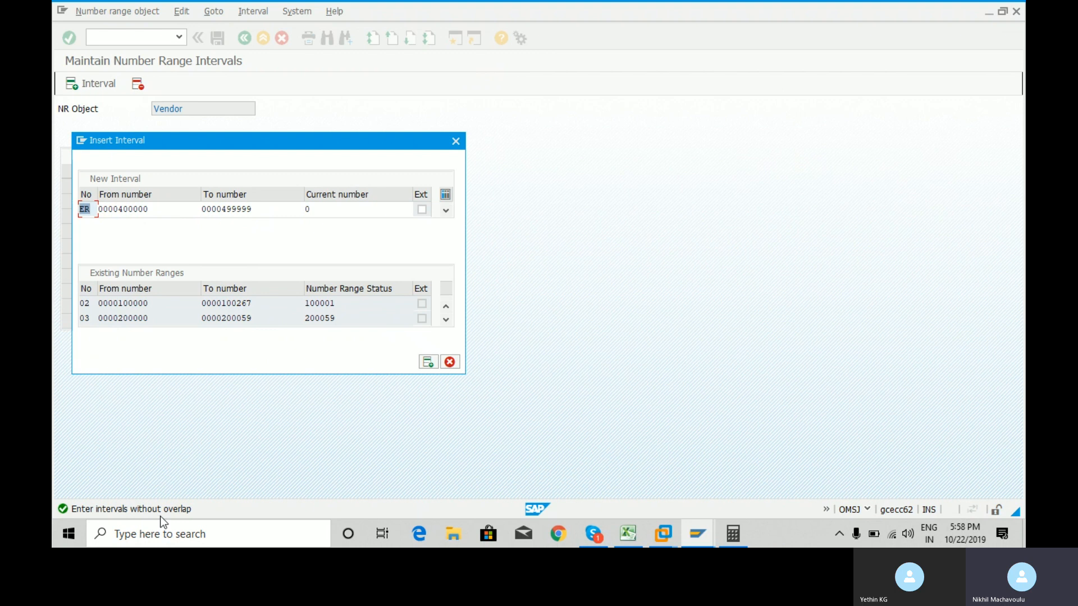
{"action": "key", "text": "BackSpace"}
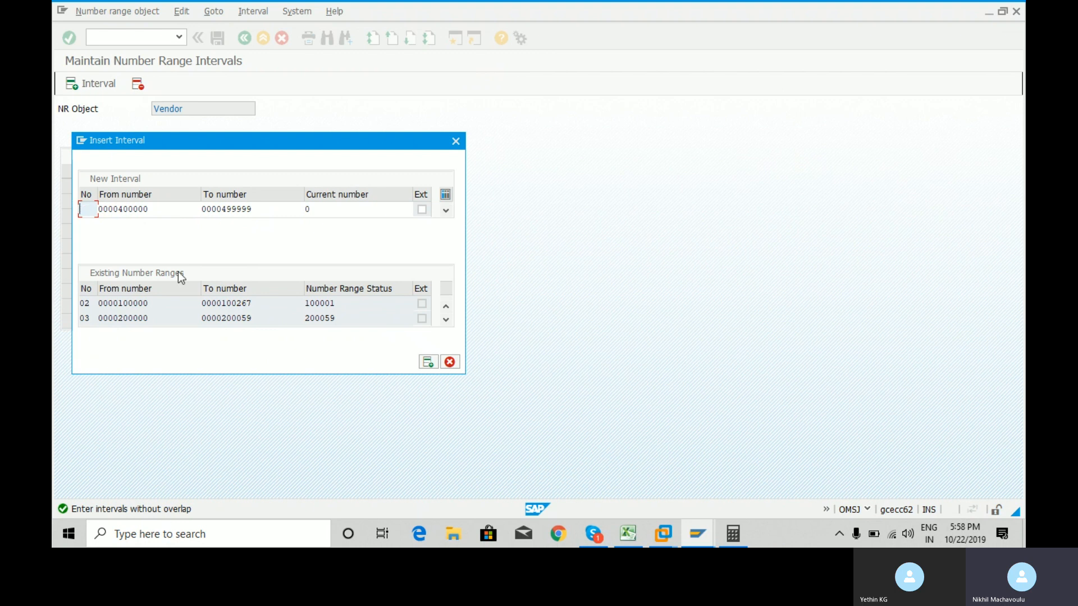
Erase the new interval's From and To numbers.
{"action": "left_click", "coordinate": [157, 209]}
{"action": "key", "text": "BackSpace"}
{"action": "key", "text": "BackSpace"}
{"action": "key", "text": "BackSpace"}
{"action": "key", "text": "BackSpace"}
{"action": "key", "text": "BackSpace"}
{"action": "key", "text": "BackSpace"}
{"action": "key", "text": "BackSpace"}
{"action": "key", "text": "BackSpace"}
{"action": "key", "text": "BackSpace"}
{"action": "key", "text": "BackSpace"}
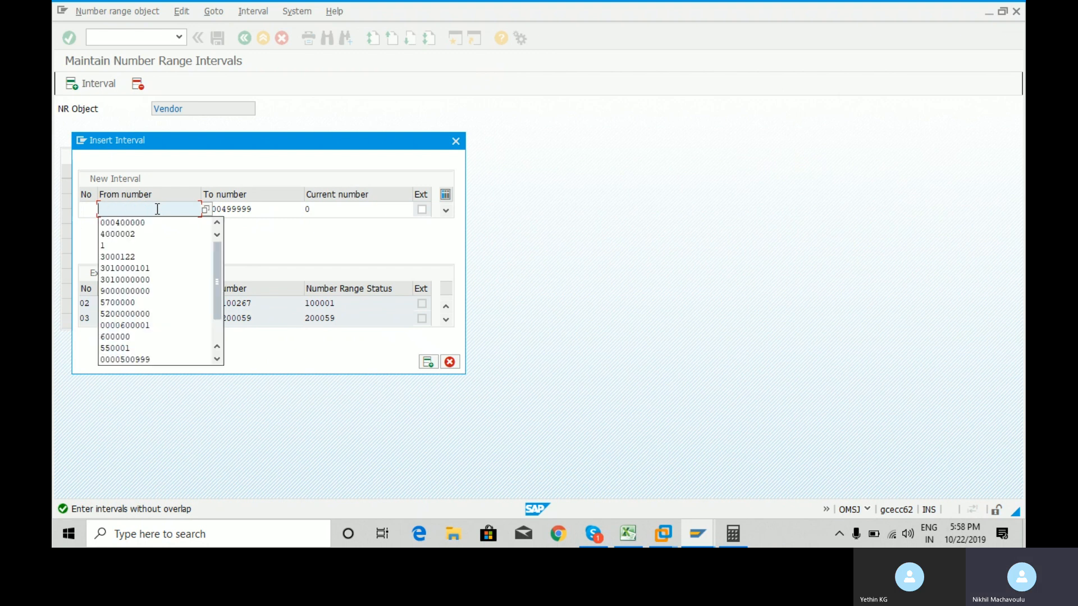
{"action": "left_click", "coordinate": [269, 210]}
{"action": "key", "text": "BackSpace"}
{"action": "key", "text": "BackSpace"}
{"action": "key", "text": "BackSpace"}
{"action": "key", "text": "BackSpace"}
{"action": "key", "text": "BackSpace"}
{"action": "key", "text": "BackSpace"}
{"action": "key", "text": "BackSpace"}
{"action": "key", "text": "BackSpace"}
{"action": "key", "text": "BackSpace"}
{"action": "key", "text": "BackSpace"}
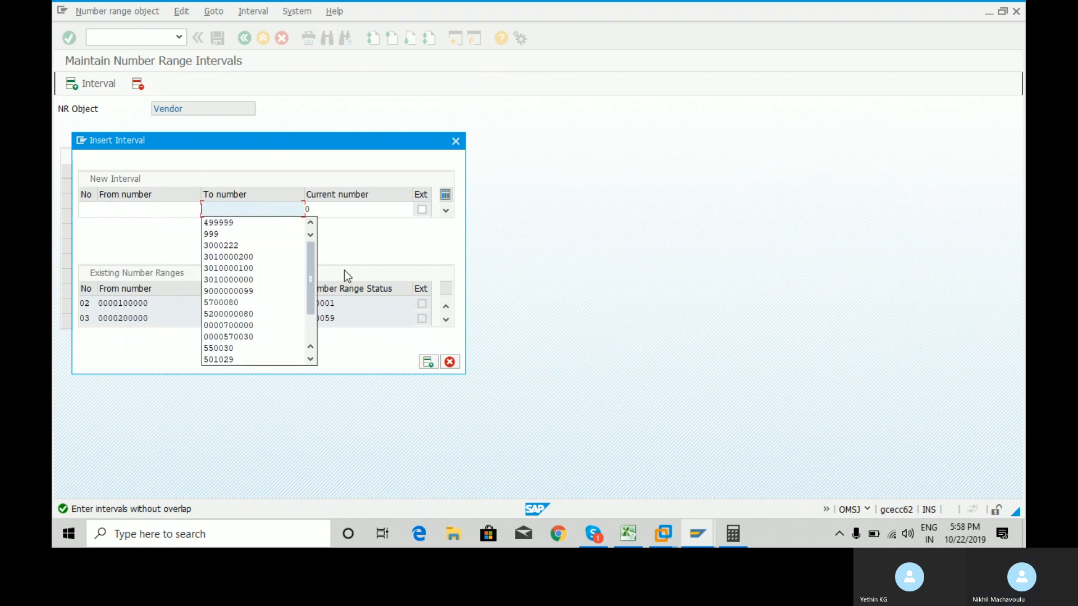
{"action": "left_click", "coordinate": [355, 220]}
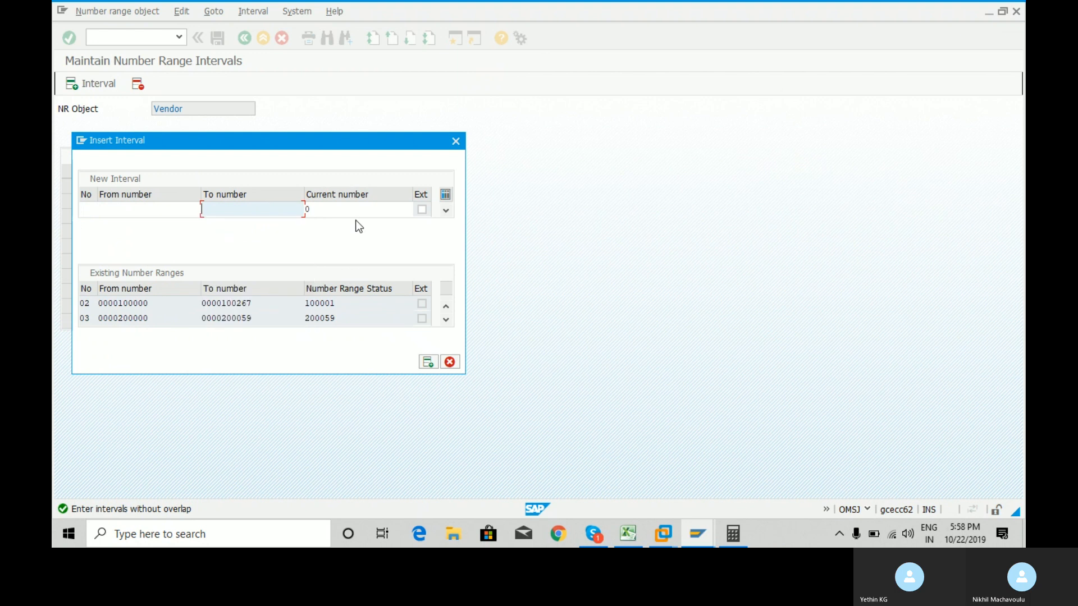
{"action": "left_click", "coordinate": [446, 320]}
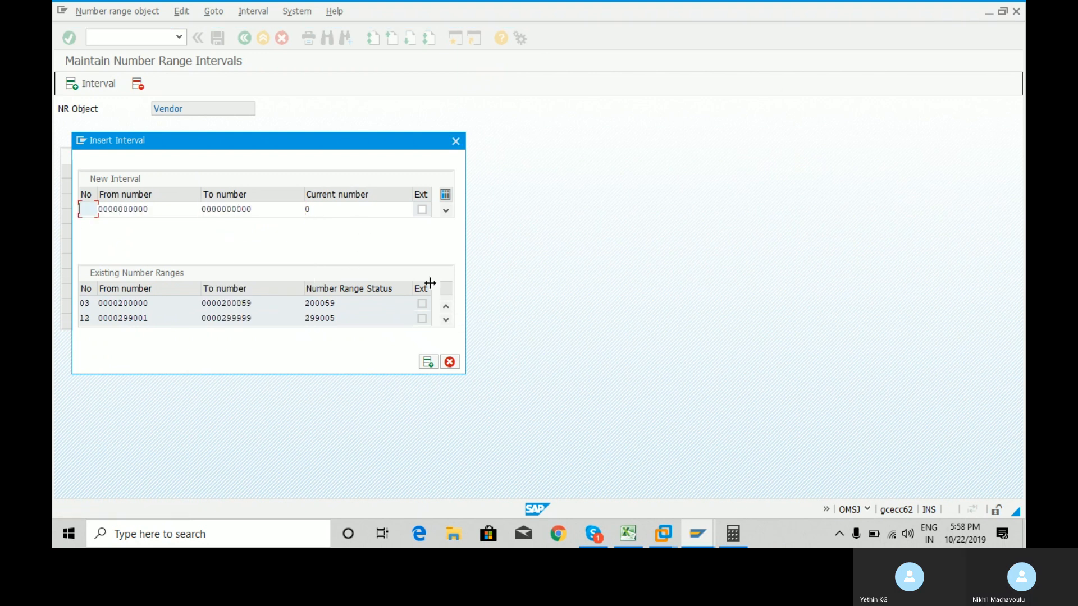
{"action": "left_click", "coordinate": [261, 208]}
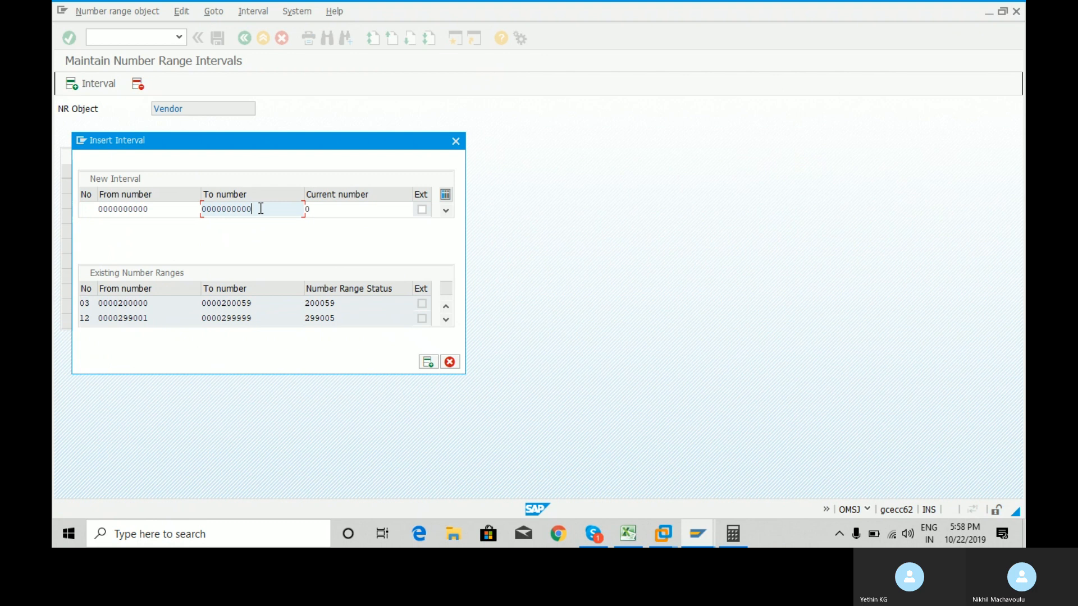
Cancel and reopen Insert Interval, scroll down to range Z1, and select its 499999 limit.
{"action": "left_click", "coordinate": [450, 362]}
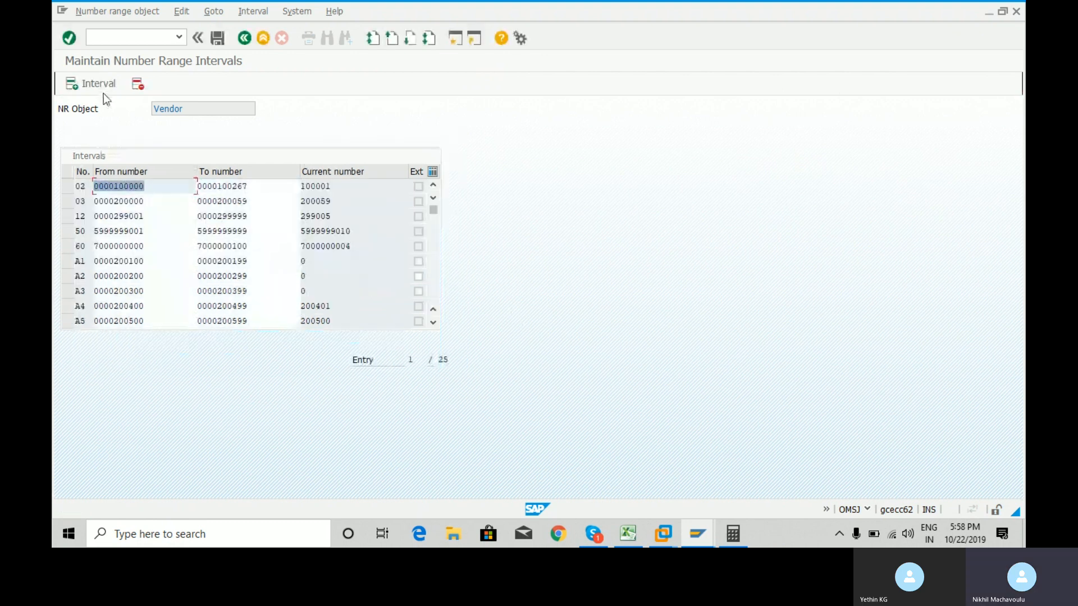
{"action": "left_click", "coordinate": [85, 82]}
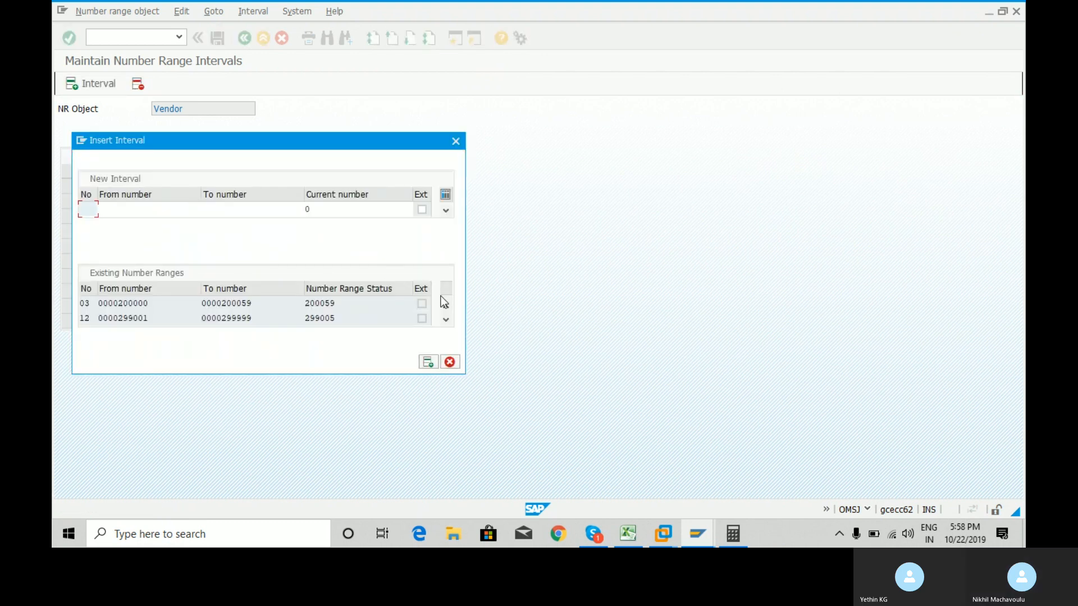
{"action": "left_click", "coordinate": [447, 318]}
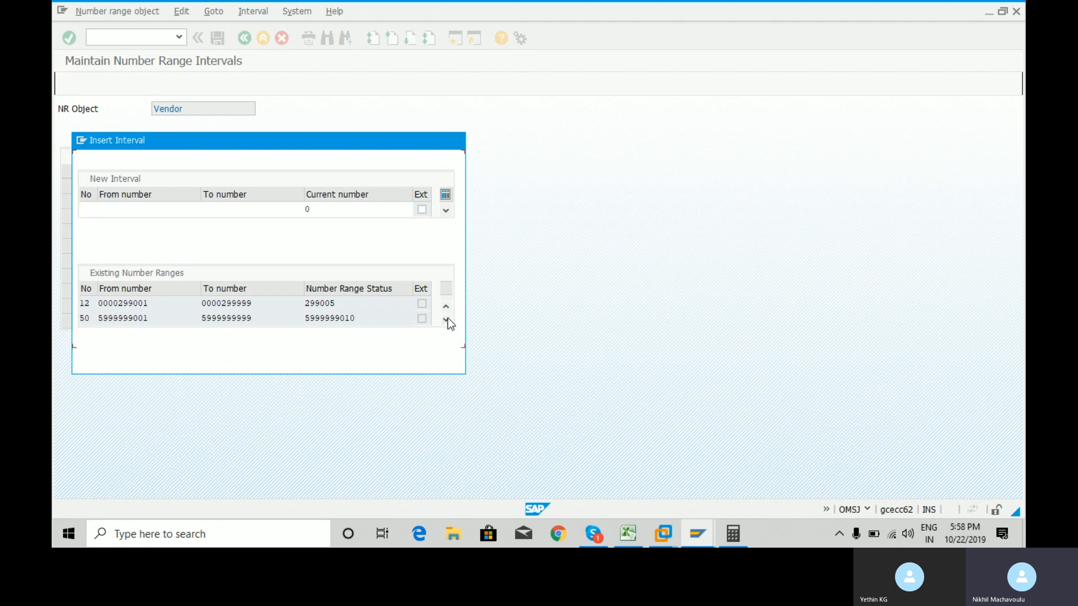
{"action": "left_click", "coordinate": [446, 317]}
{"action": "left_click", "coordinate": [447, 318]}
{"action": "left_click", "coordinate": [447, 317]}
{"action": "left_click", "coordinate": [446, 318]}
{"action": "left_click", "coordinate": [447, 318]}
{"action": "left_click", "coordinate": [446, 318]}
{"action": "left_click", "coordinate": [446, 318]}
{"action": "left_click", "coordinate": [446, 318]}
{"action": "left_click", "coordinate": [446, 317]}
{"action": "left_click", "coordinate": [446, 317]}
{"action": "left_click_drag", "start_coordinate": [252, 303], "coordinate": [223, 301]}
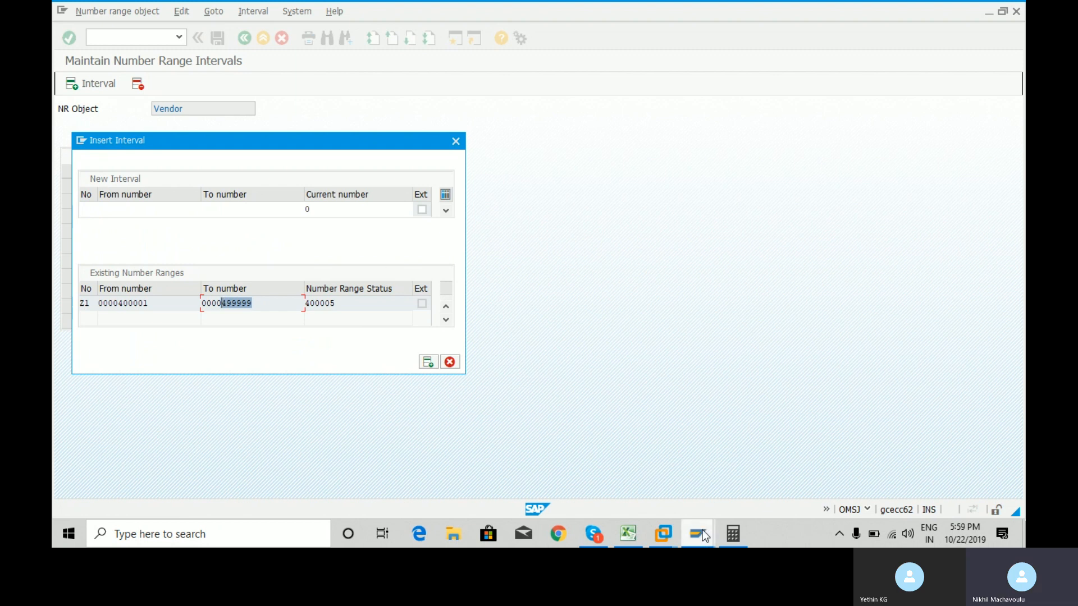
Compute 499999 + 1 = 500,000 in Calculator and select the result.
{"action": "left_click", "coordinate": [737, 534]}
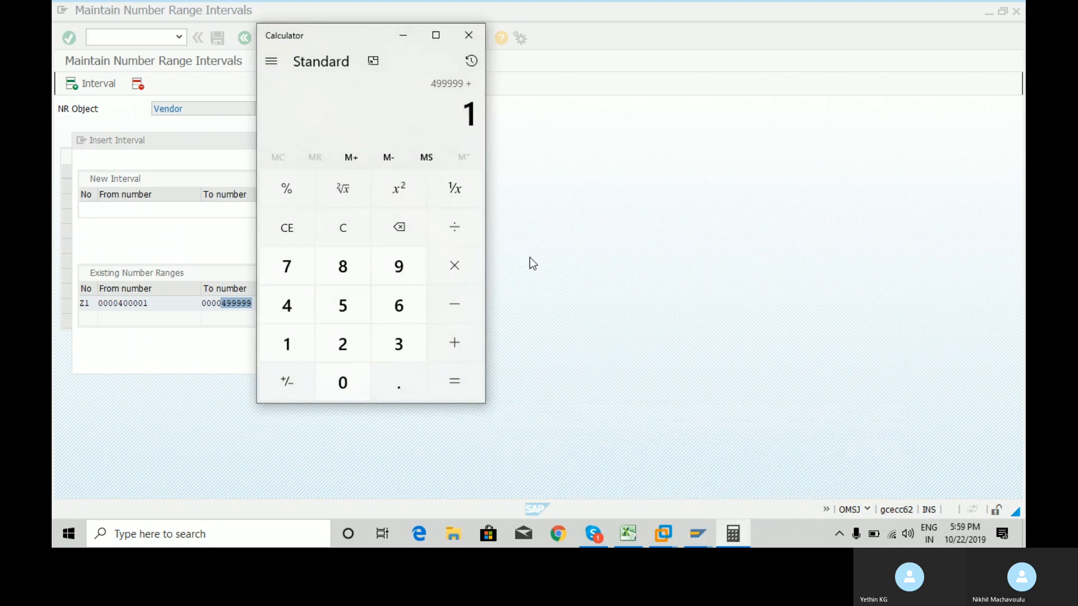
{"action": "key", "text": "Return"}
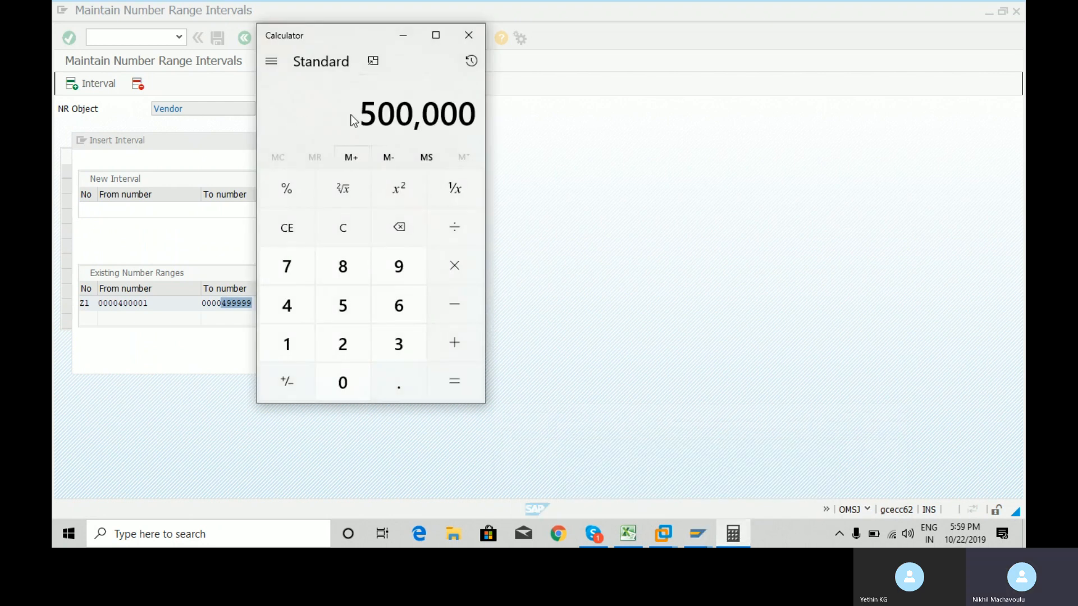
{"action": "left_click_drag", "start_coordinate": [358, 115], "coordinate": [473, 122]}
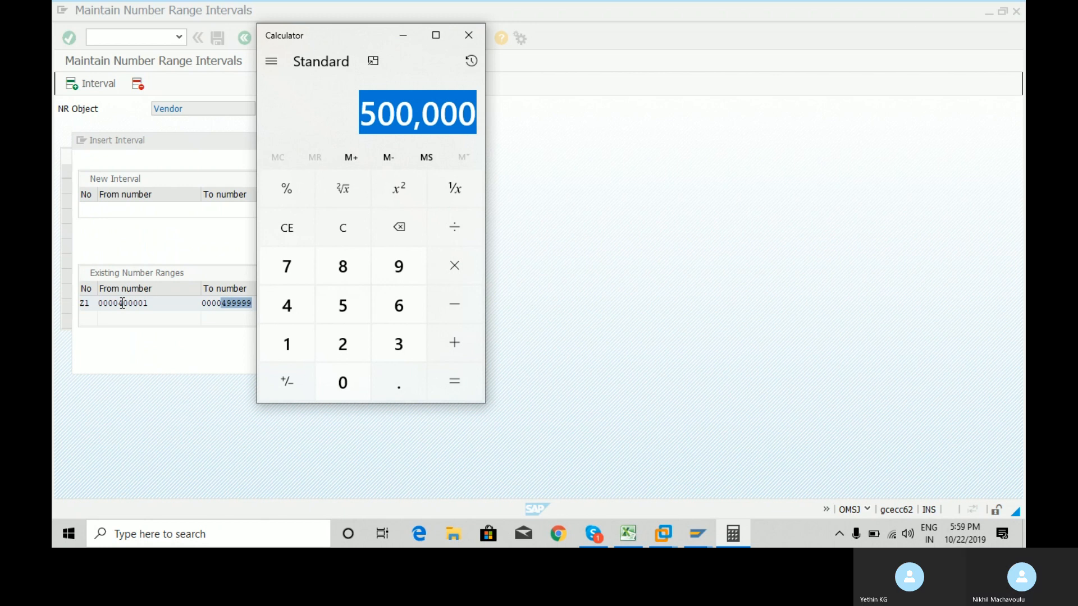
{"action": "left_click_drag", "start_coordinate": [122, 303], "coordinate": [307, 304]}
{"action": "left_click", "coordinate": [307, 303]}
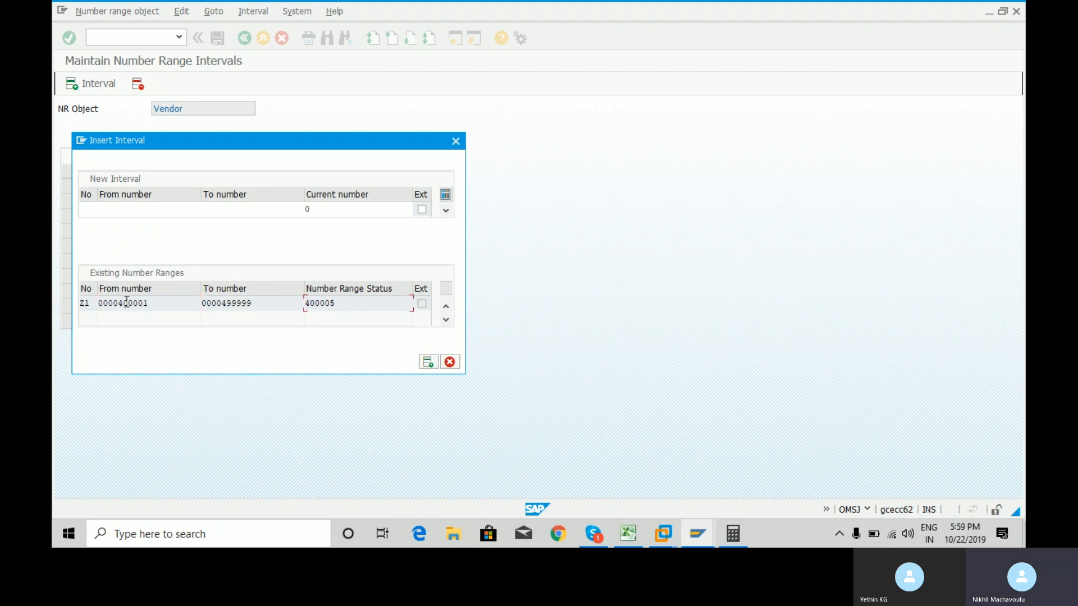
Enter 500000 as the new interval's From number, removing the stray comma.
{"action": "left_click_drag", "start_coordinate": [117, 303], "coordinate": [154, 304]}
{"action": "left_click", "coordinate": [141, 211]}
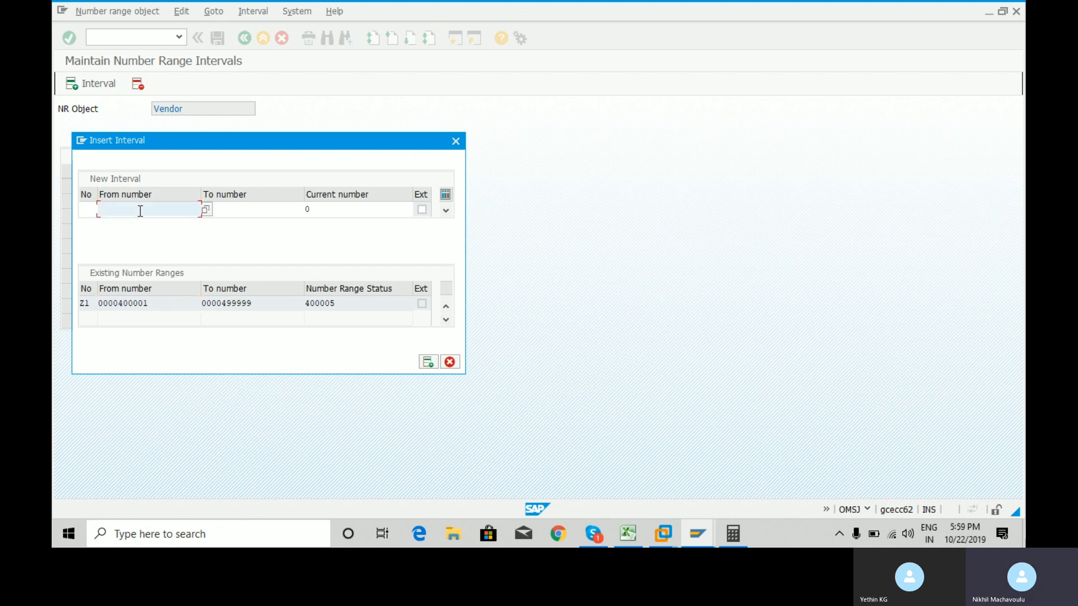
{"action": "type", "text": "500,000"}
{"action": "key", "text": "Left"}
{"action": "key", "text": "Left"}
{"action": "key", "text": "Left"}
{"action": "key", "text": "BackSpace"}
{"action": "left_click_drag", "start_coordinate": [159, 209], "coordinate": [100, 206]}
{"action": "key", "text": "ctrl+c"}
Set the To number to 500100, validate, and enter RY as the interval number.
{"action": "left_click", "coordinate": [218, 212]}
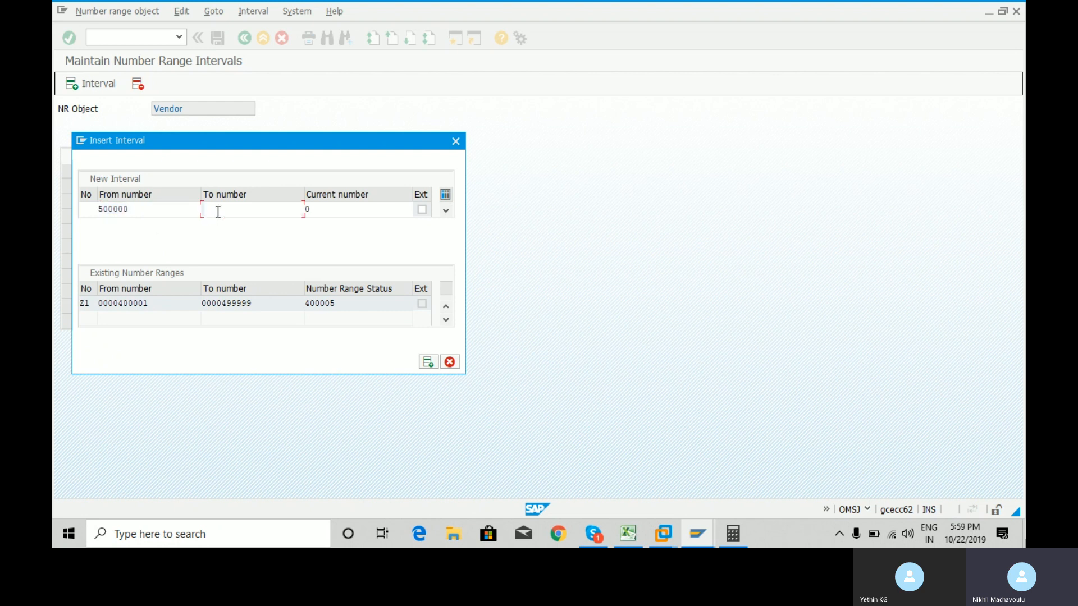
{"action": "key", "text": "ctrl+v"}
{"action": "key", "text": "BackSpace"}
{"action": "key", "text": "BackSpace"}
{"action": "key", "text": "BackSpace"}
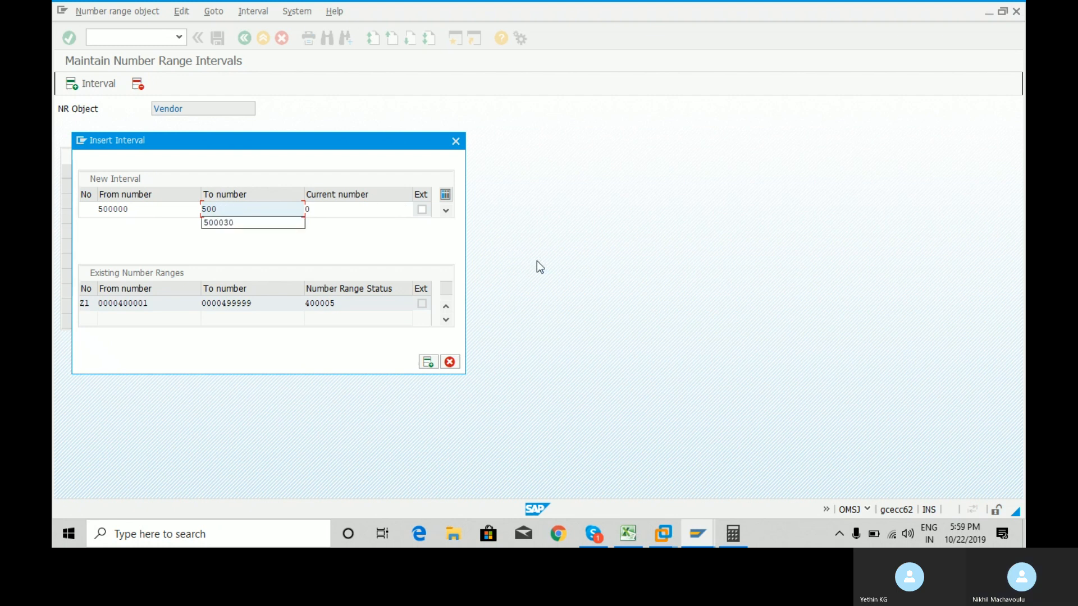
{"action": "type", "text": "100"}
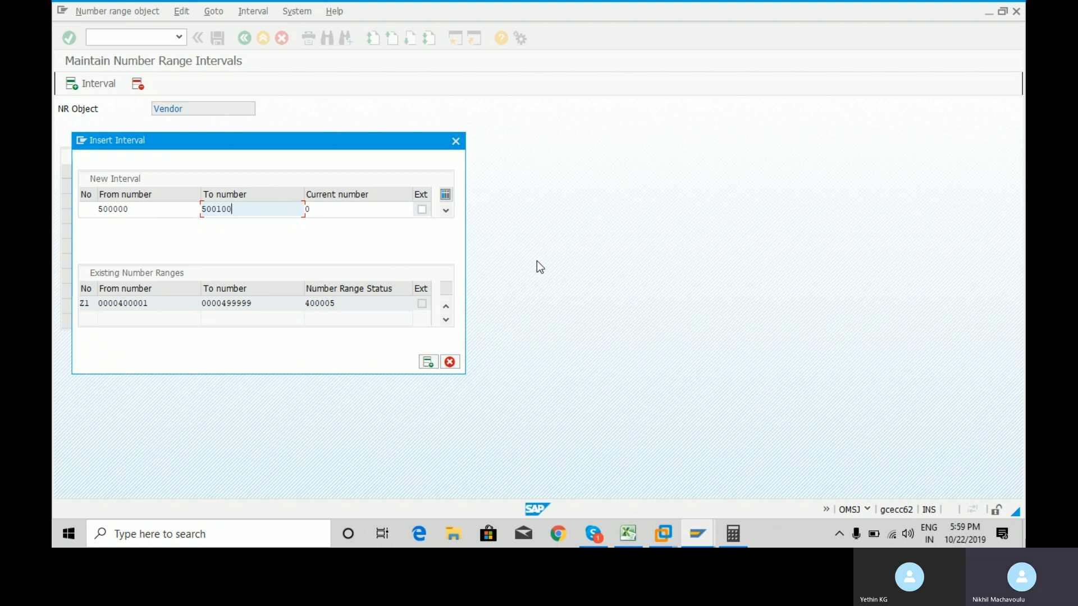
{"action": "key", "text": "Return"}
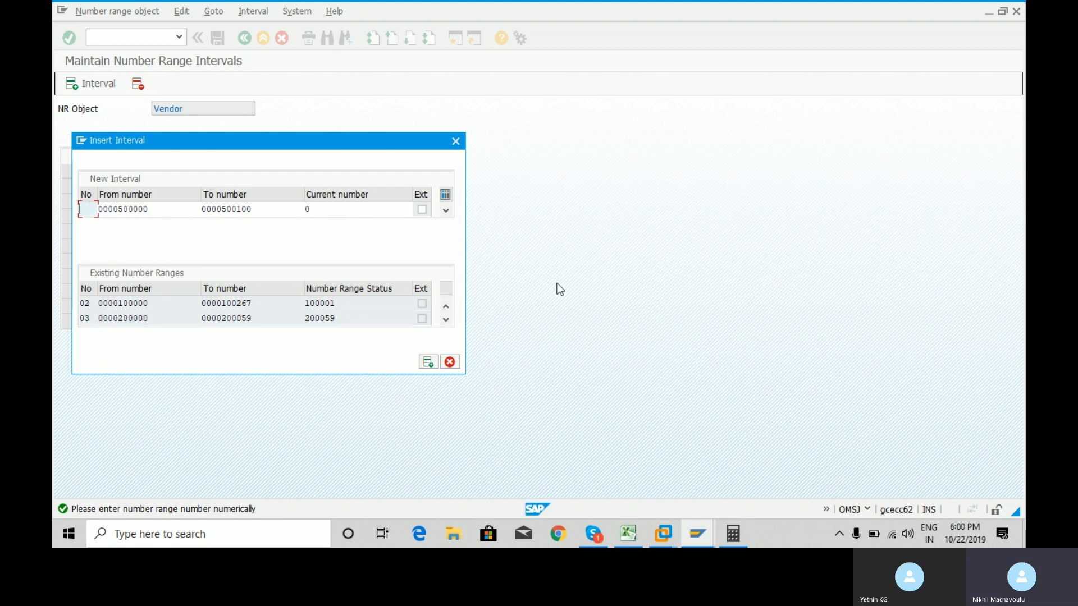
{"action": "type", "text": "RY"}
{"action": "key", "text": "BackSpace"}
{"action": "type", "text": "Y"}
Run transaction XK01 in the SAP Easy Access window to create a vendor.
{"action": "mouse_move", "coordinate": [706, 528]}
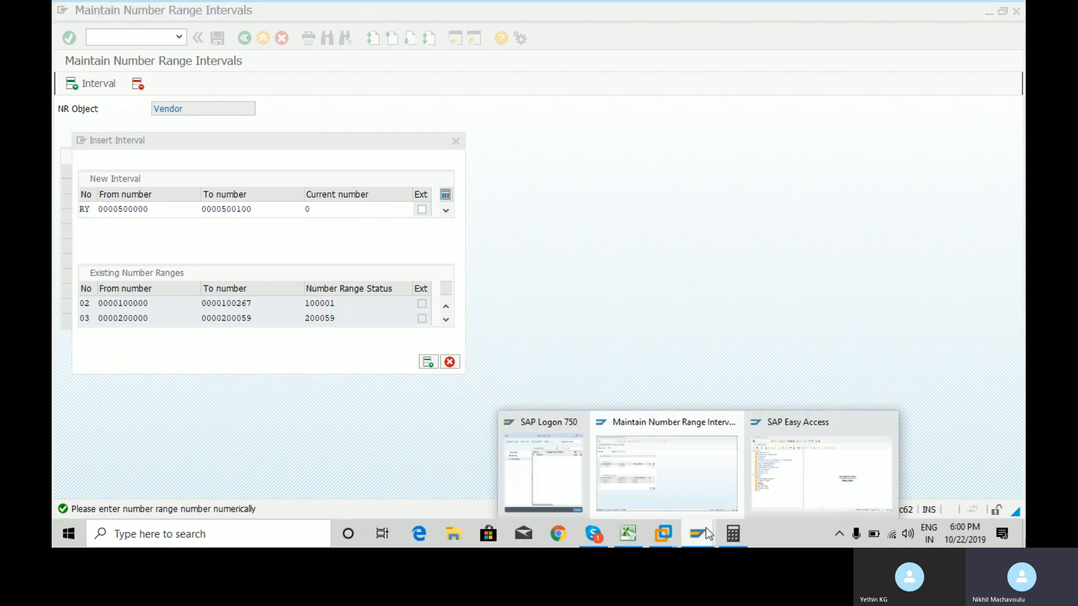
{"action": "left_click", "coordinate": [767, 480]}
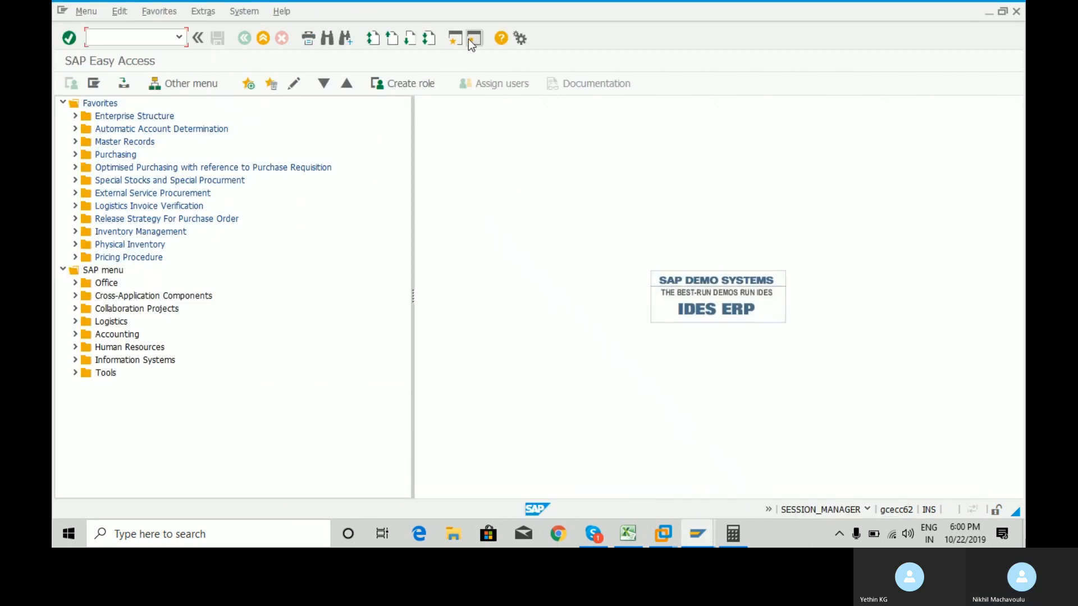
{"action": "type", "text": "xk01"}
{"action": "key", "text": "Return"}
Type a vendor number in the Vendor field, then clear it again.
{"action": "type", "text": "T12345"}
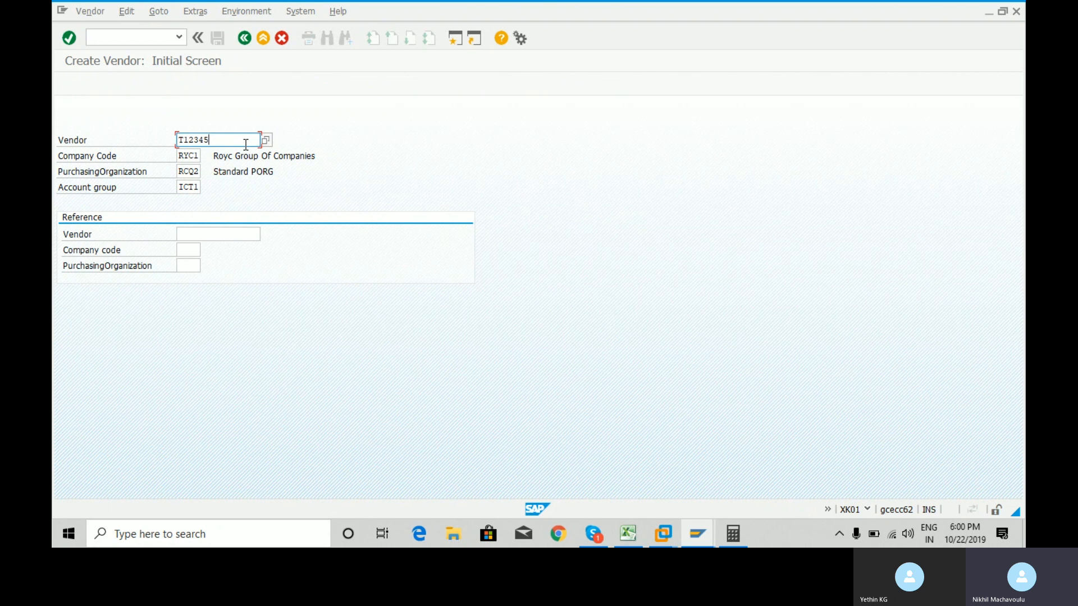
{"action": "left_click_drag", "start_coordinate": [219, 138], "coordinate": [173, 137]}
{"action": "left_click", "coordinate": [213, 140]}
{"action": "left_click_drag", "start_coordinate": [214, 140], "coordinate": [178, 137]}
{"action": "key", "text": "Delete"}
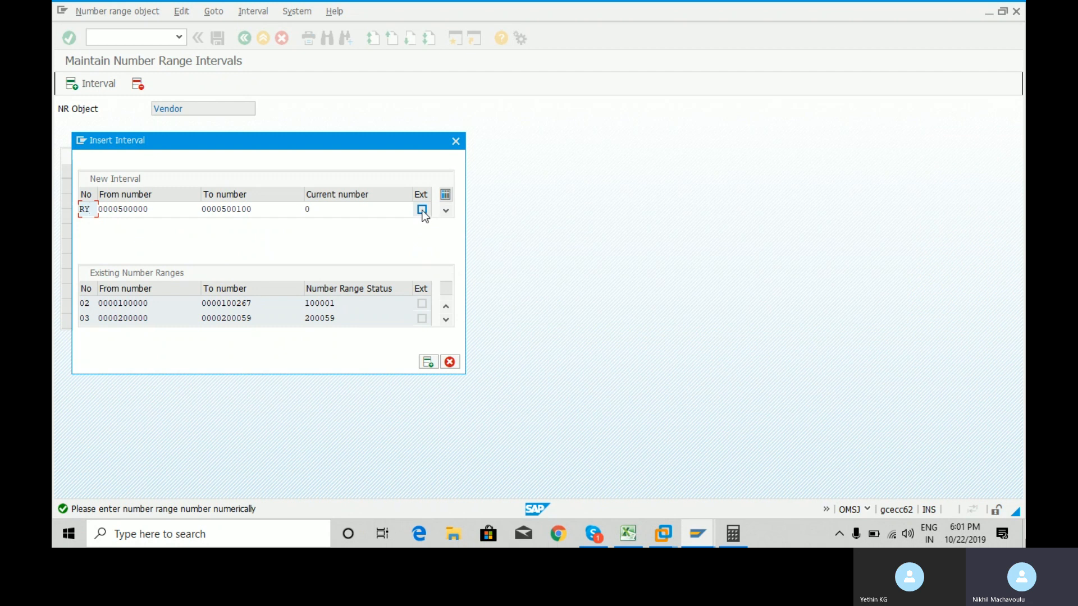
{"action": "left_click", "coordinate": [429, 363]}
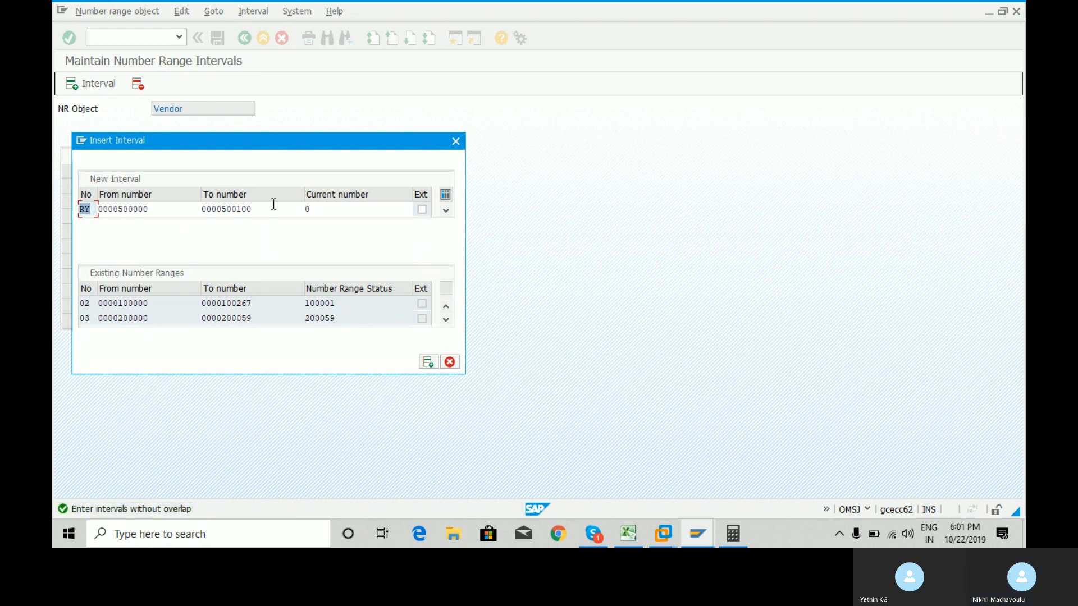
{"action": "left_click", "coordinate": [91, 212]}
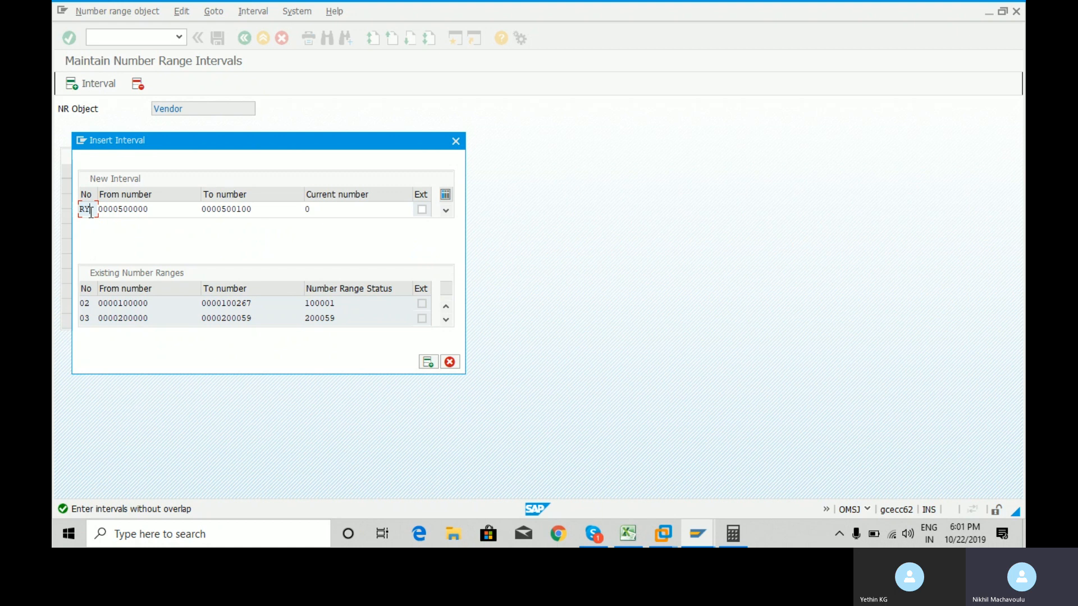
{"action": "key", "text": "BackSpace"}
{"action": "key", "text": "BackSpace"}
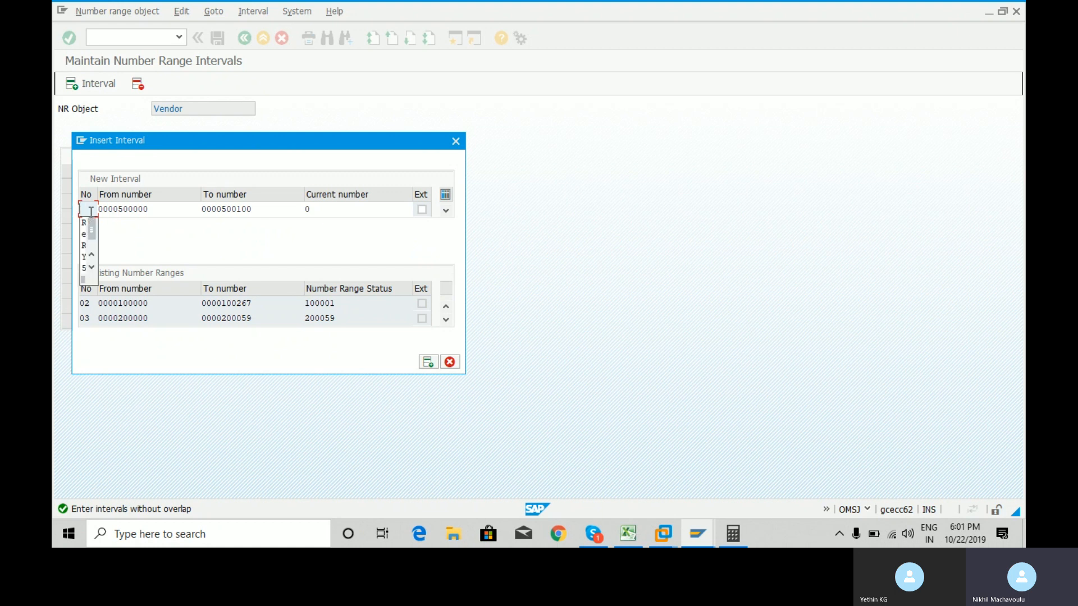
{"action": "type", "text": "01"}
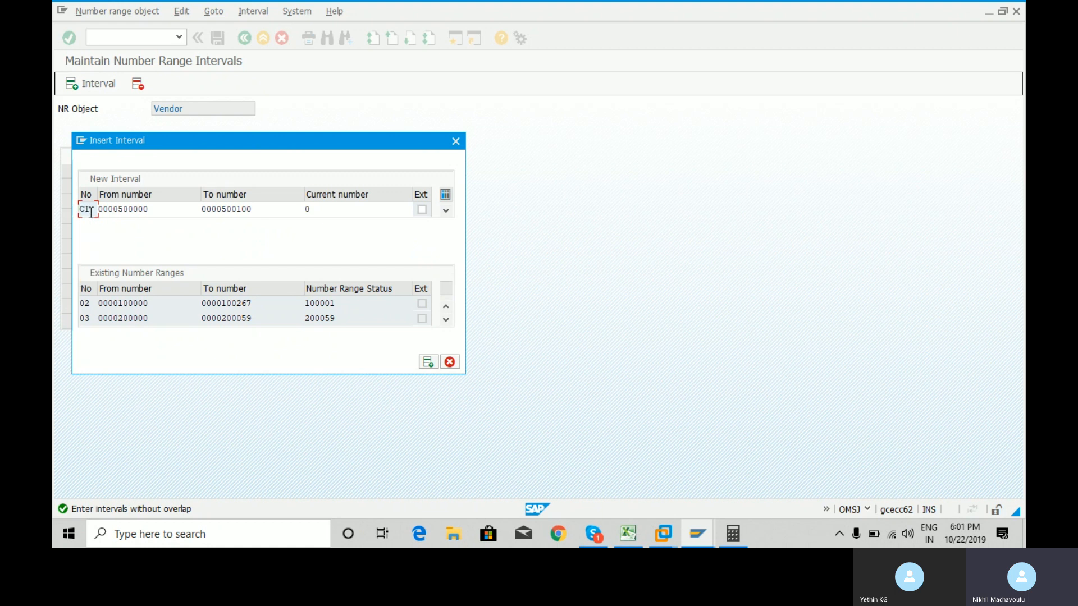
{"action": "double_click", "coordinate": [91, 213]}
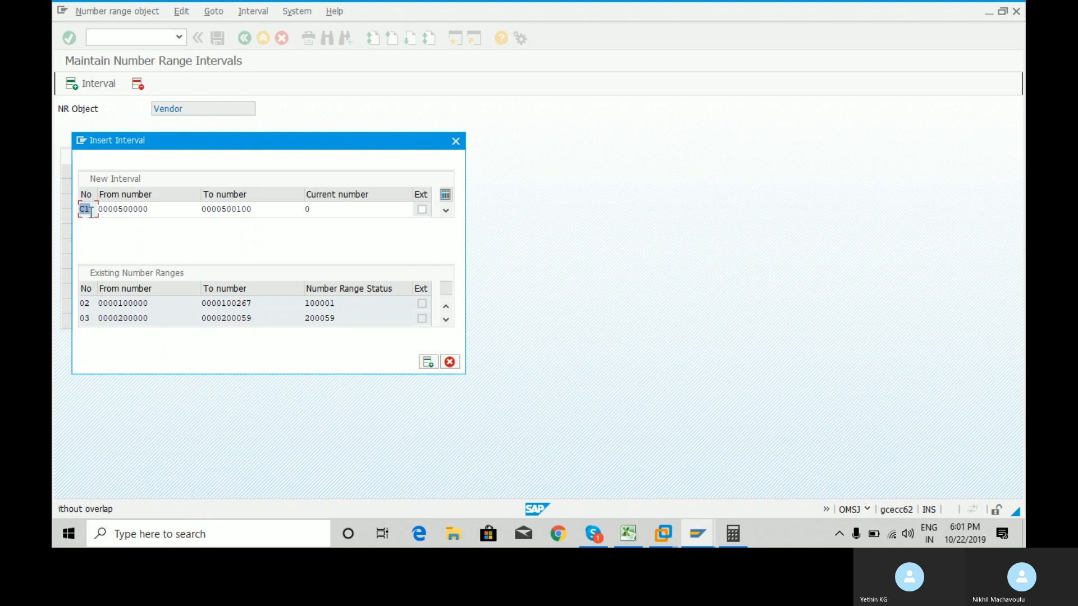
{"action": "type", "text": "C"}
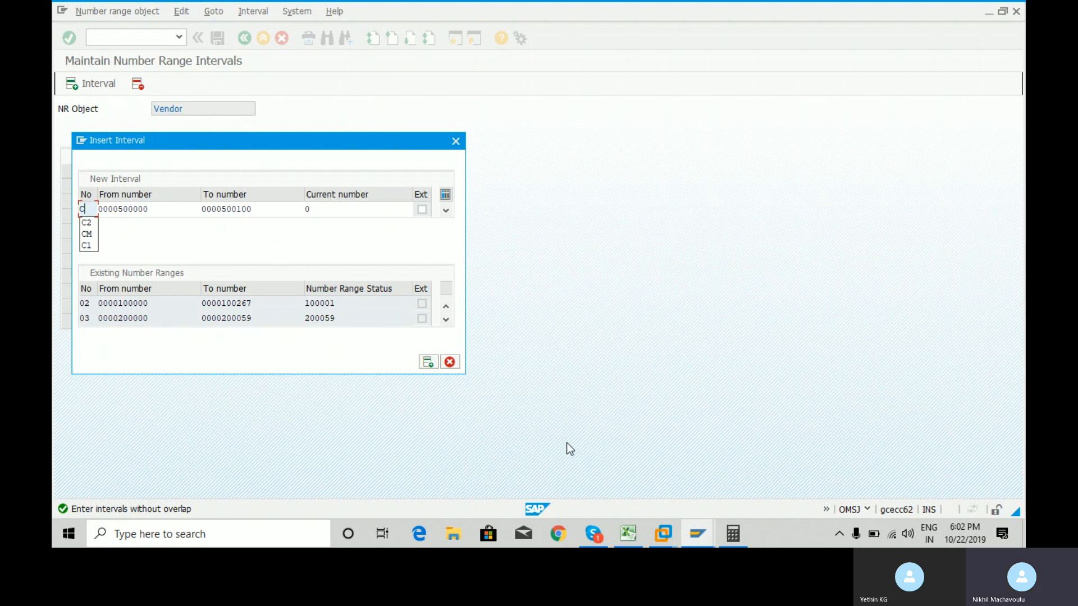
{"action": "left_click", "coordinate": [90, 211]}
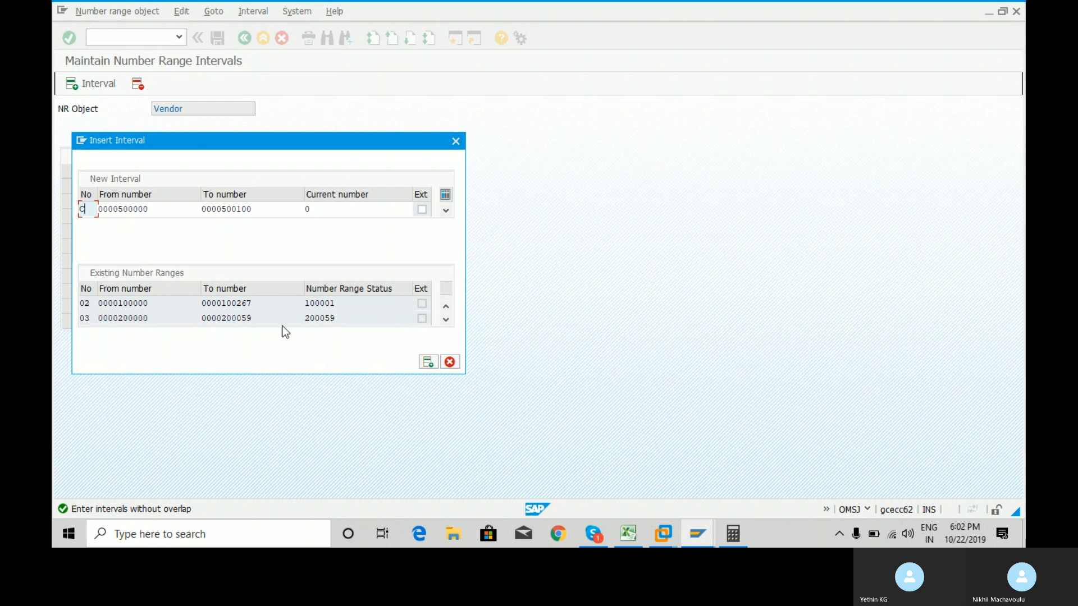
{"action": "left_click", "coordinate": [592, 536]}
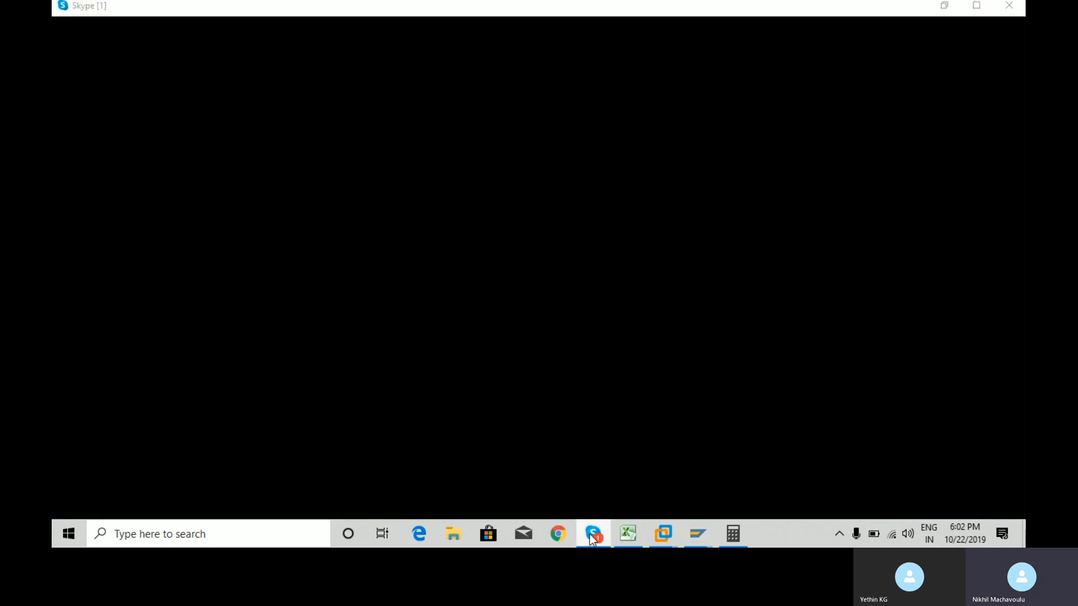
{"action": "left_click", "coordinate": [592, 537]}
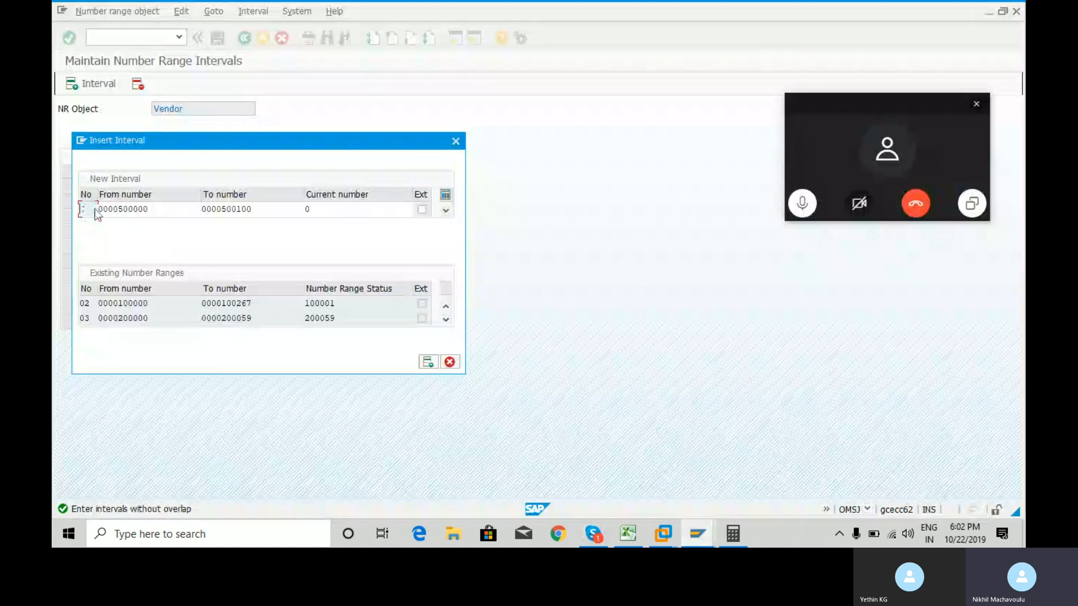
{"action": "key", "text": "BackSpace"}
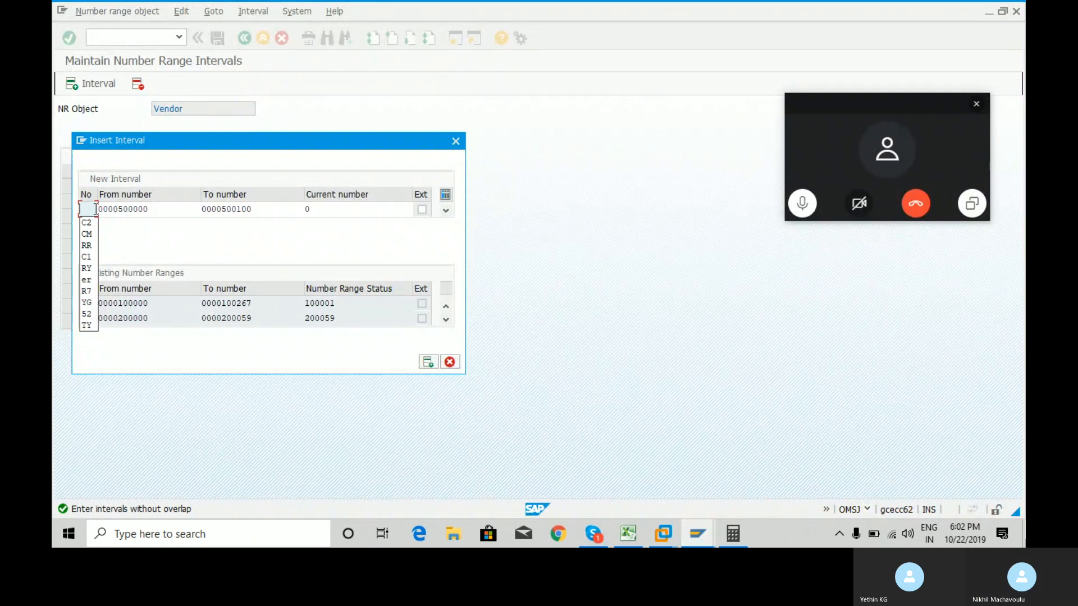
{"action": "type", "text": "G9"}
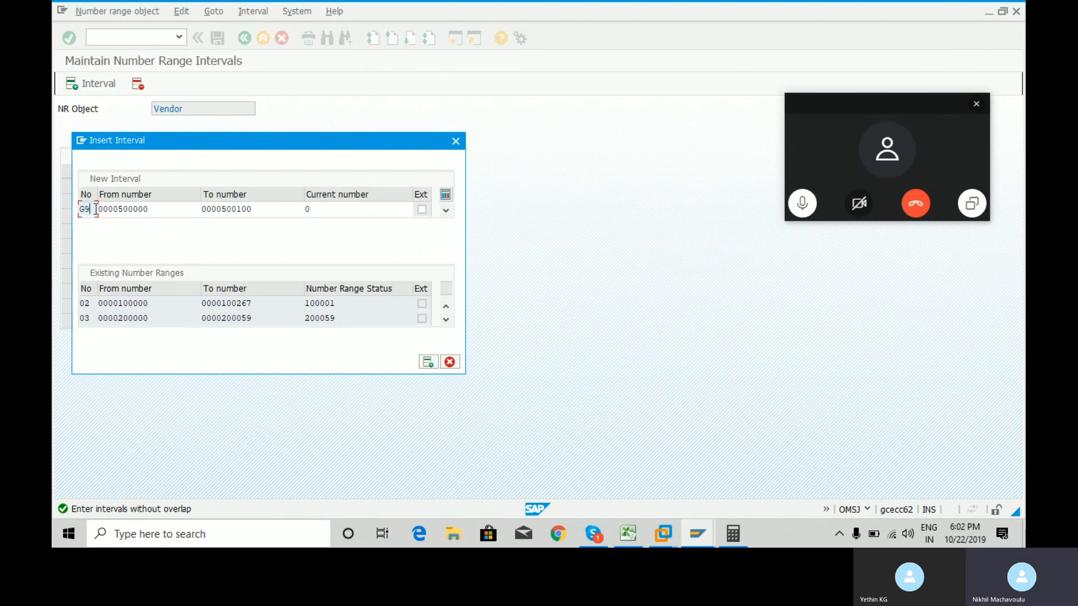
{"action": "key", "text": "Return"}
{"action": "type", "text": "G8"}
{"action": "key", "text": "Return"}
{"action": "type", "text": "G"}
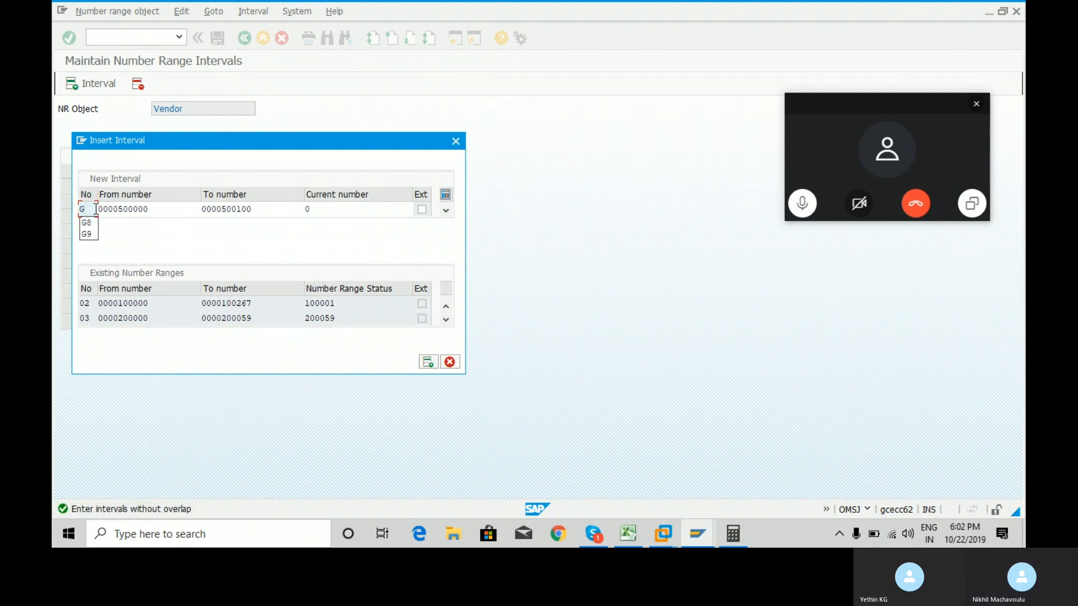
{"action": "type", "text": "7"}
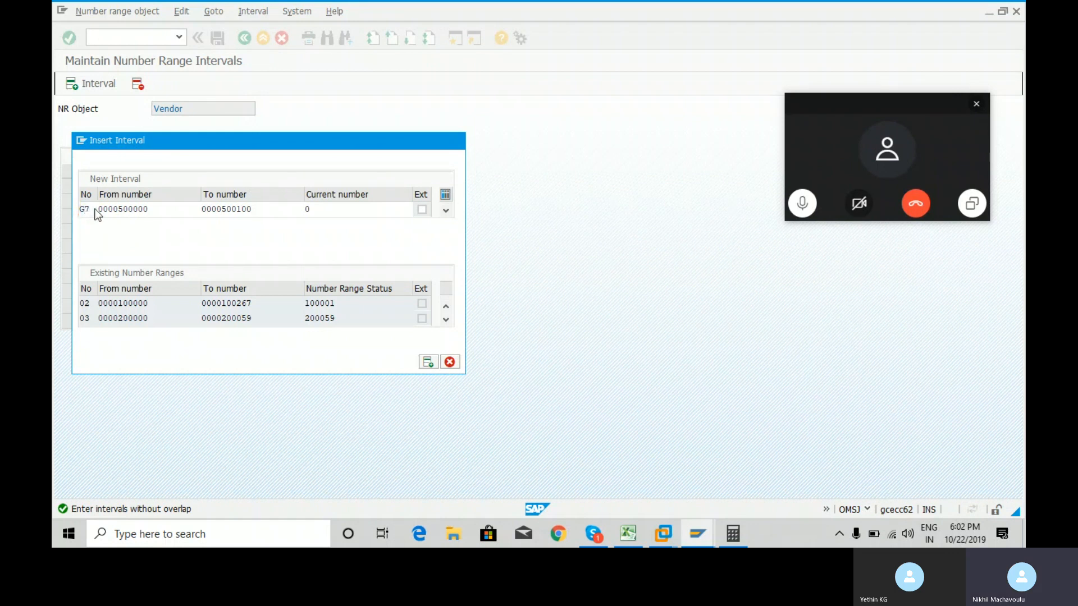
{"action": "key", "text": "Return"}
{"action": "type", "text": "G1"}
{"action": "key", "text": "Return"}
{"action": "type", "text": "G2"}
{"action": "key", "text": "Return"}
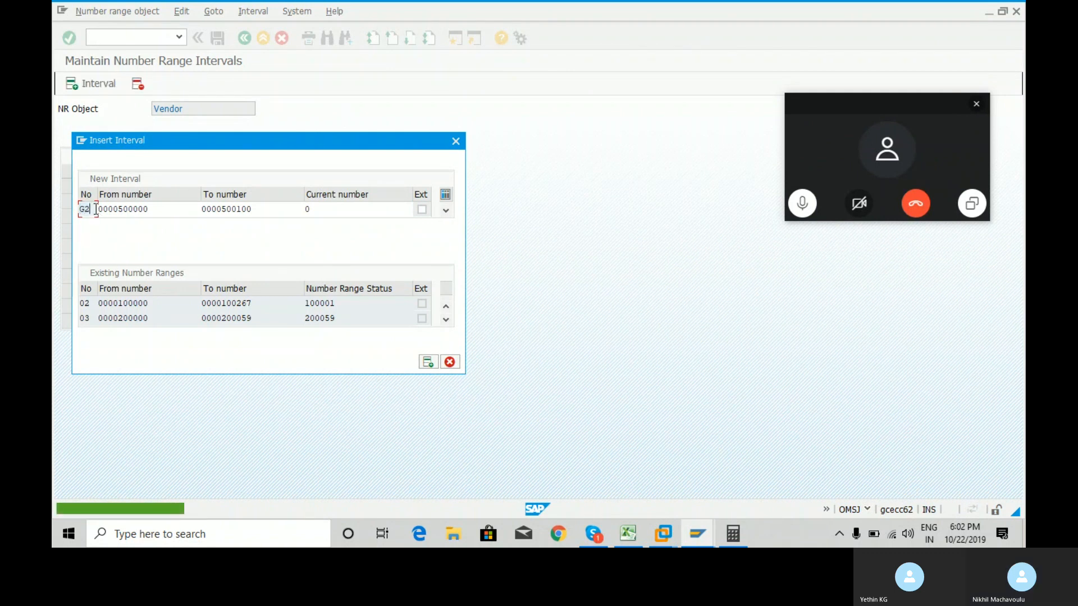
Clear the rejected code, try FU, then enter interval number 01.
{"action": "key", "text": "BackSpace"}
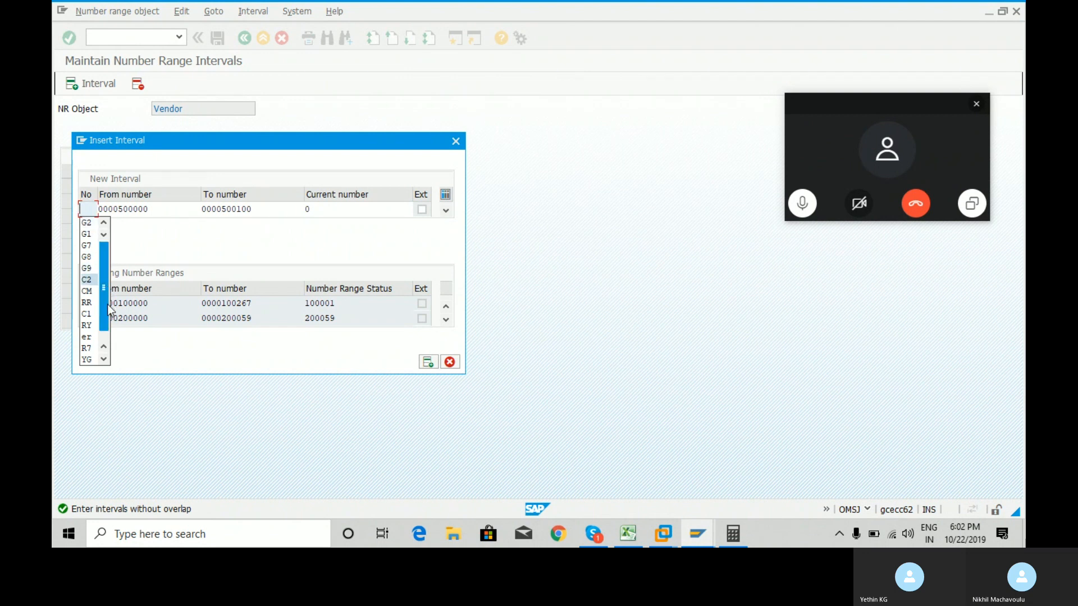
{"action": "scroll", "coordinate": [108, 323], "scroll_direction": "down", "scroll_amount": 1}
{"action": "type", "text": "FR"}
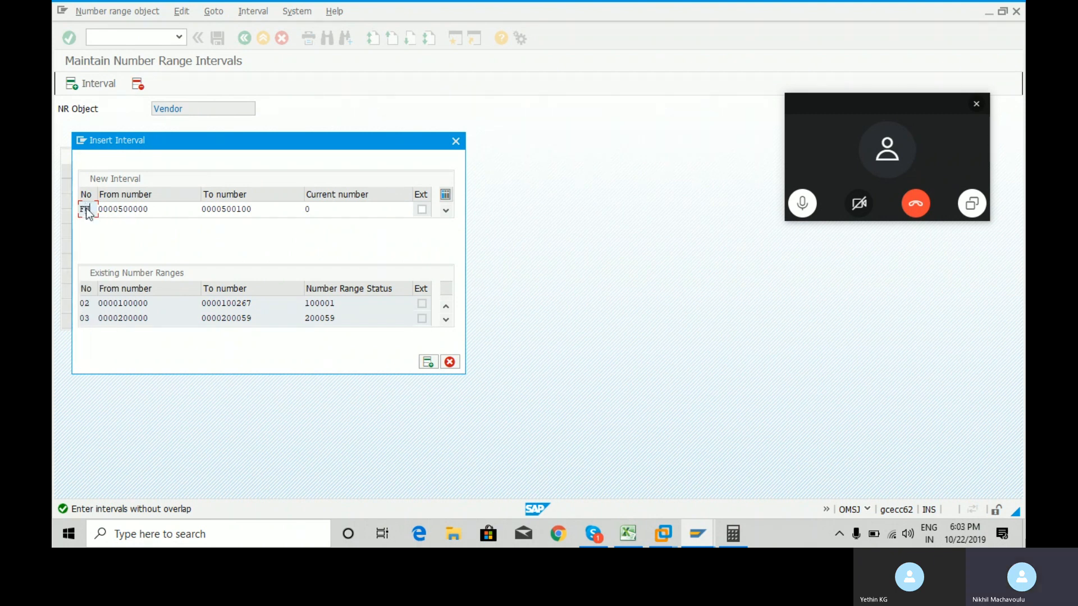
{"action": "double_click", "coordinate": [87, 208]}
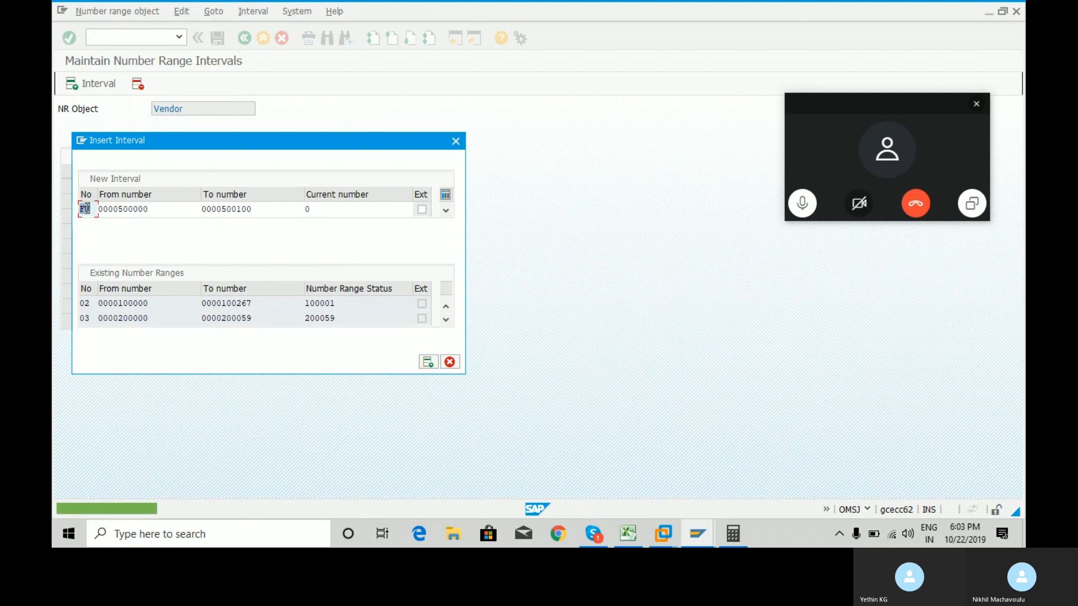
{"action": "left_click", "coordinate": [87, 208]}
{"action": "key", "text": "BackSpace"}
{"action": "key", "text": "BackSpace"}
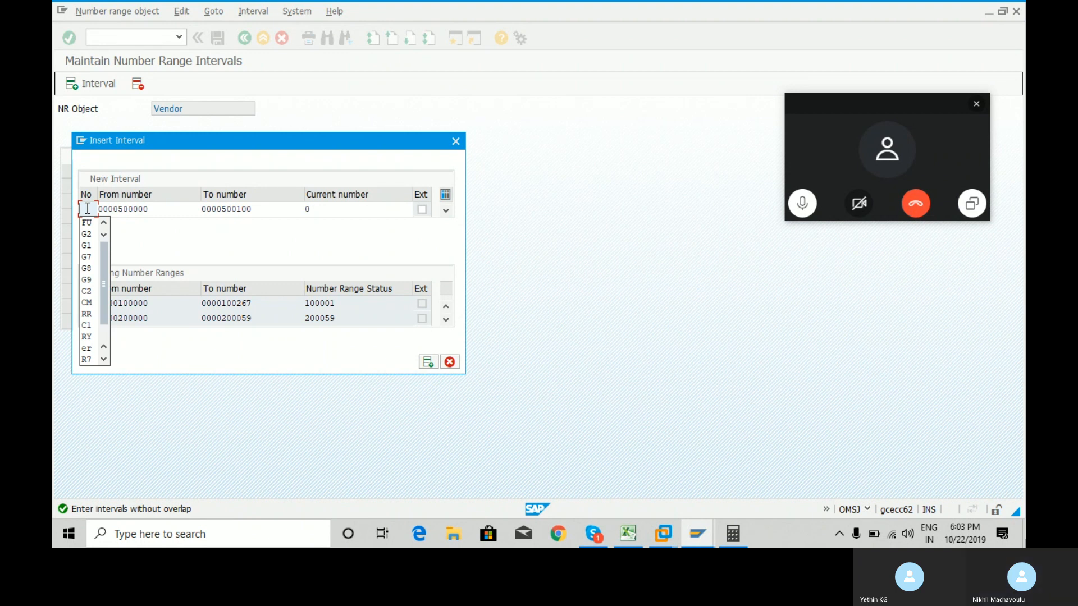
{"action": "type", "text": "01"}
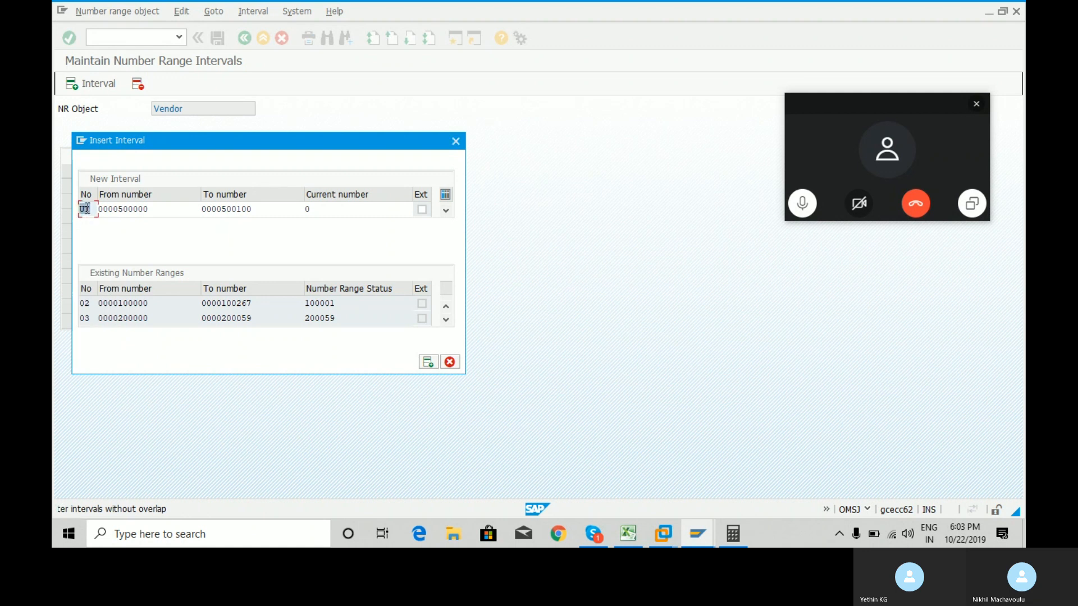
Discard the pending interval and re-enter interval YT from 500000 to 500100.
{"action": "left_click", "coordinate": [456, 140]}
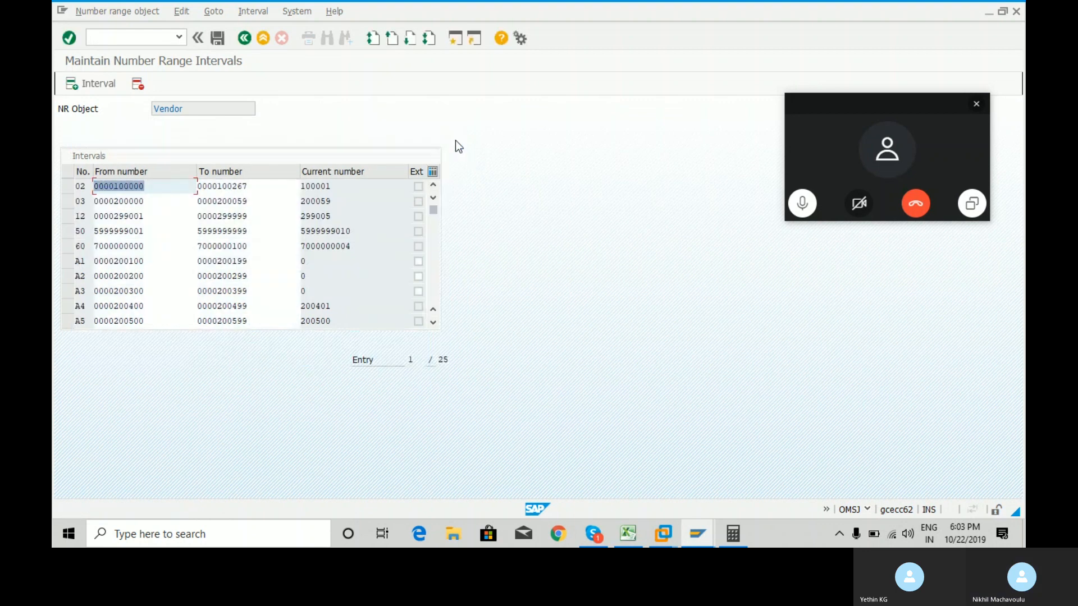
{"action": "left_click", "coordinate": [90, 84]}
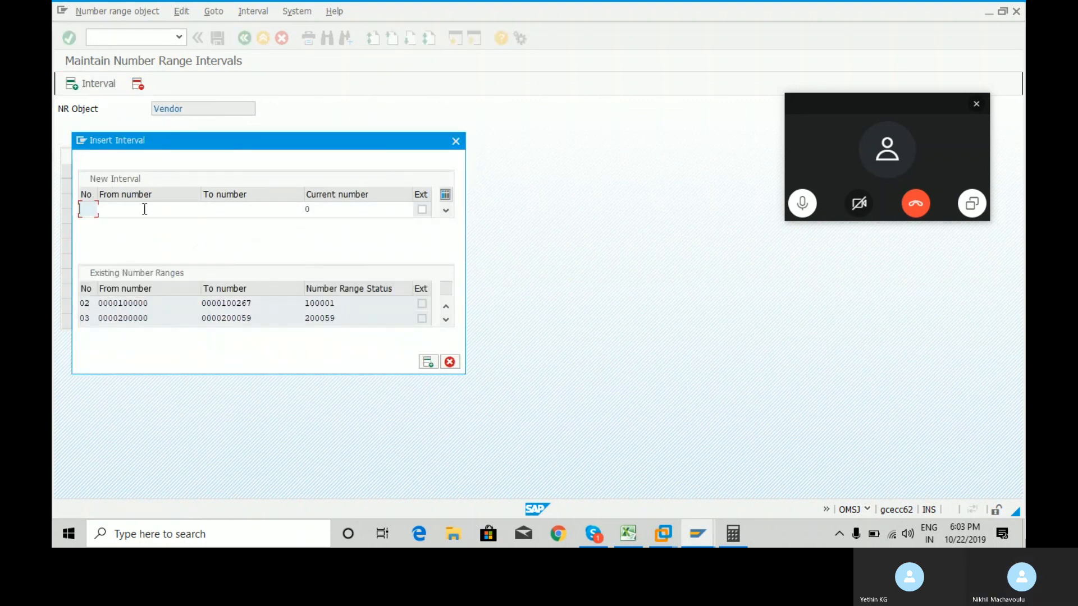
{"action": "left_click", "coordinate": [144, 209]}
{"action": "type", "text": "500000"}
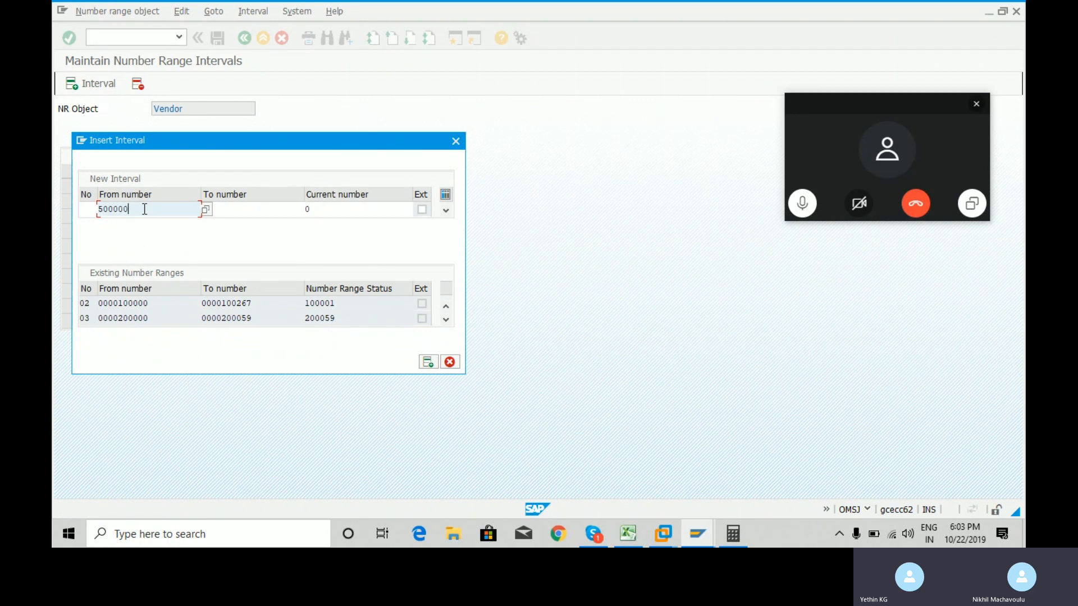
{"action": "left_click", "coordinate": [257, 215]}
{"action": "type", "text": "500000"}
{"action": "key", "text": "BackSpace"}
{"action": "key", "text": "BackSpace"}
{"action": "key", "text": "BackSpace"}
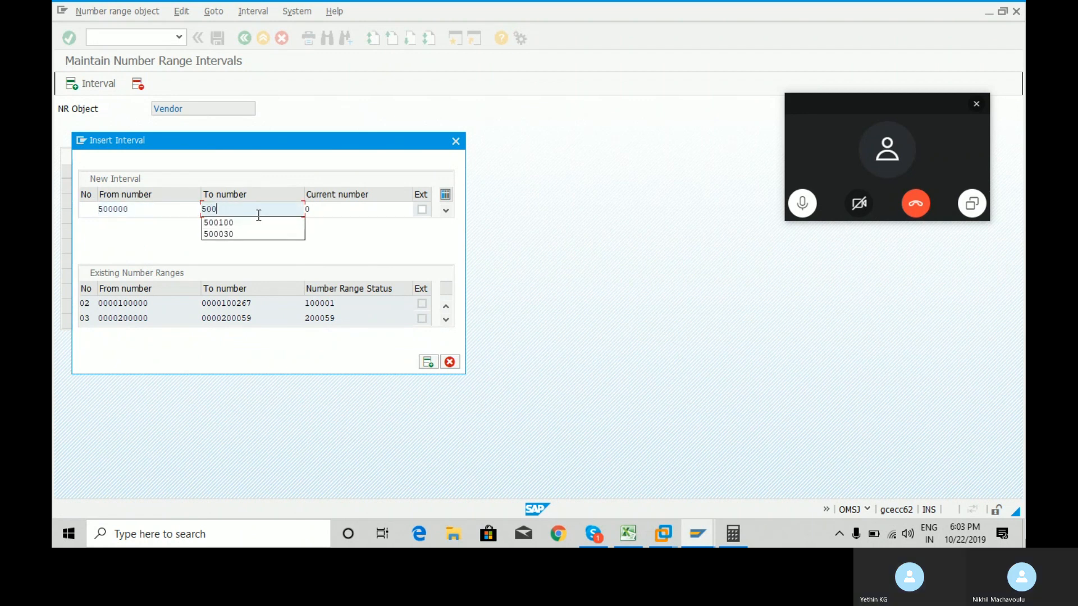
{"action": "key", "text": "Down"}
{"action": "key", "text": "Return"}
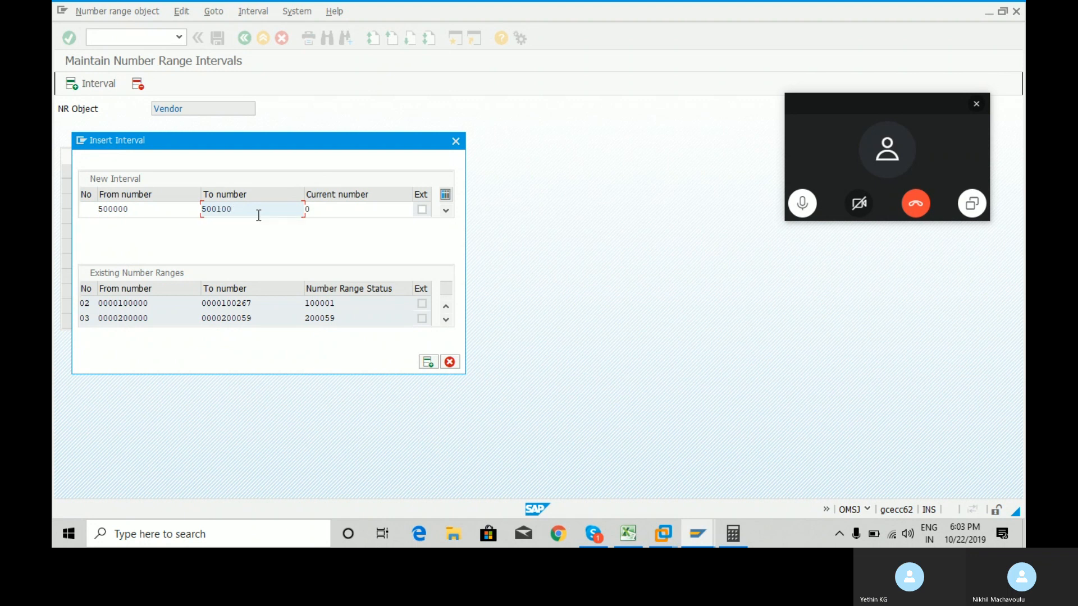
{"action": "left_click", "coordinate": [88, 212]}
{"action": "type", "text": "YT"}
{"action": "key", "text": "Return"}
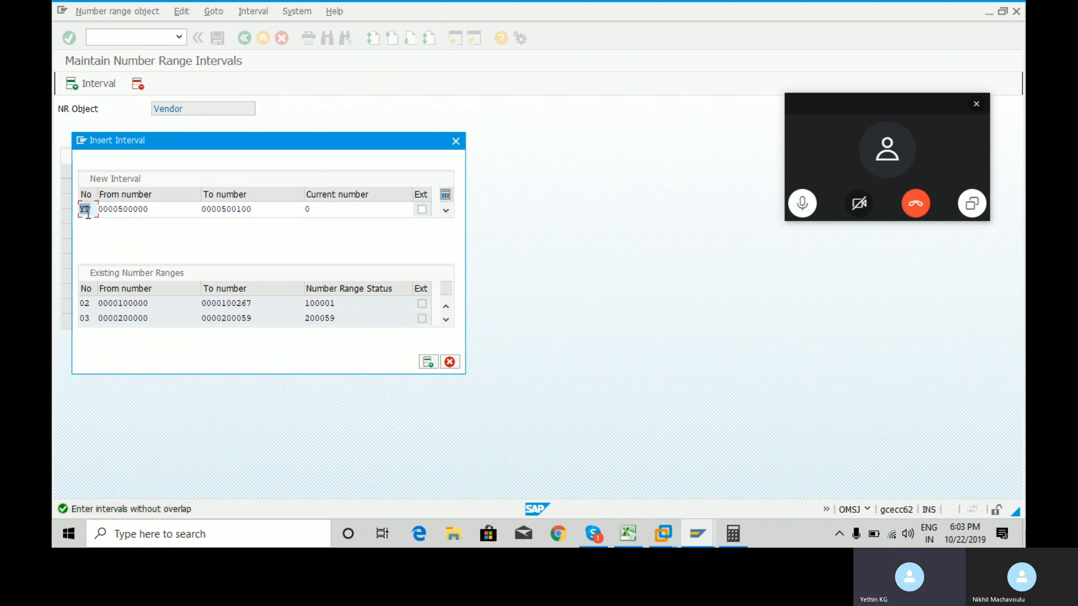
{"action": "left_click", "coordinate": [262, 208]}
{"action": "key", "text": "BackSpace"}
{"action": "type", "text": "1"}
{"action": "key", "text": "Return"}
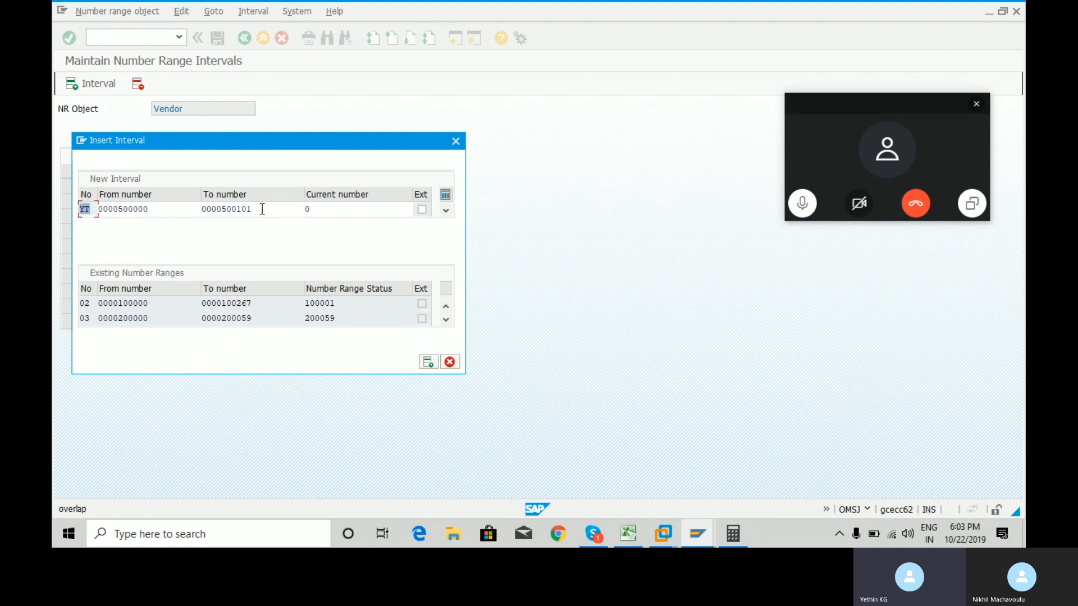
{"action": "key", "text": "BackSpace"}
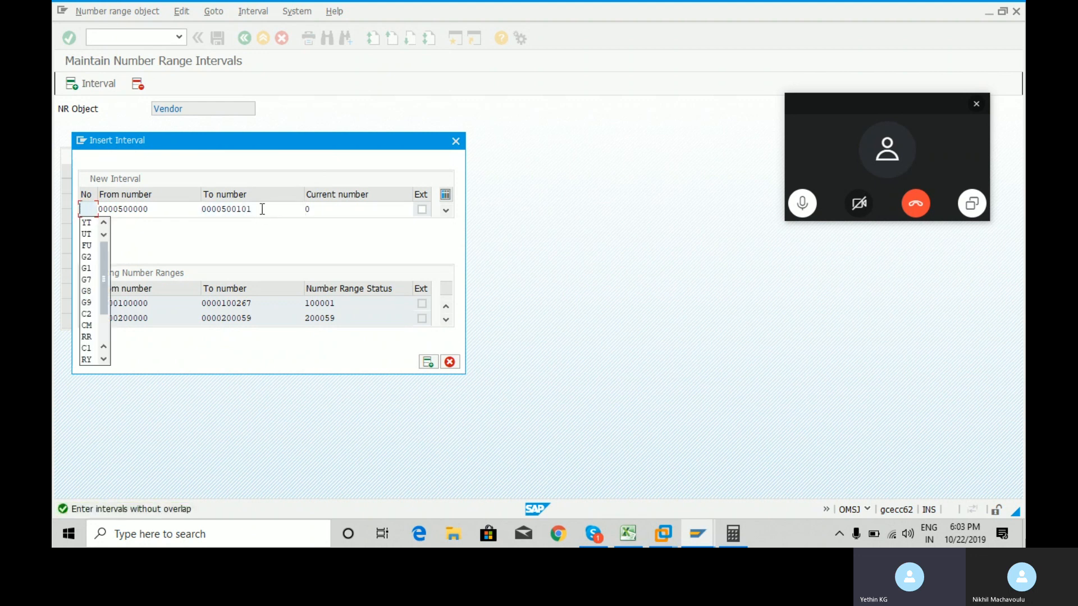
{"action": "type", "text": "ZZ"}
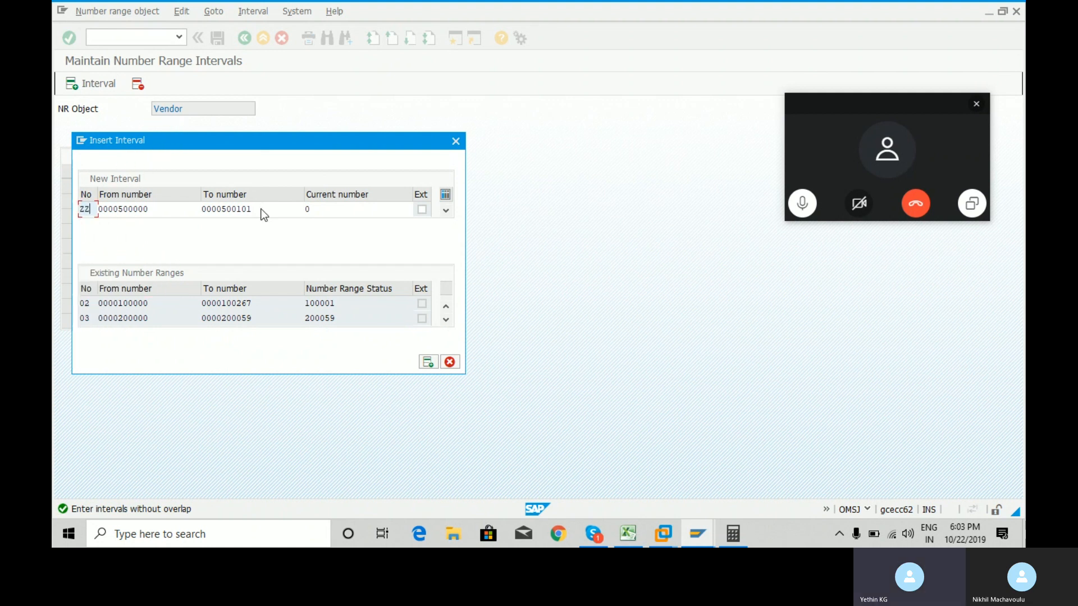
{"action": "key", "text": "Return"}
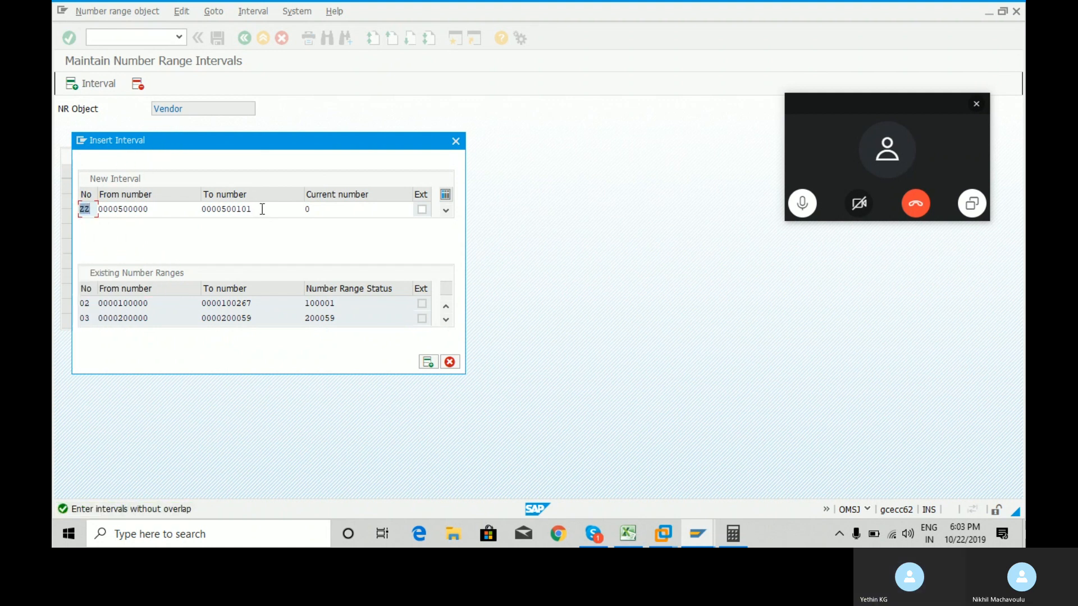
{"action": "key", "text": "BackSpace"}
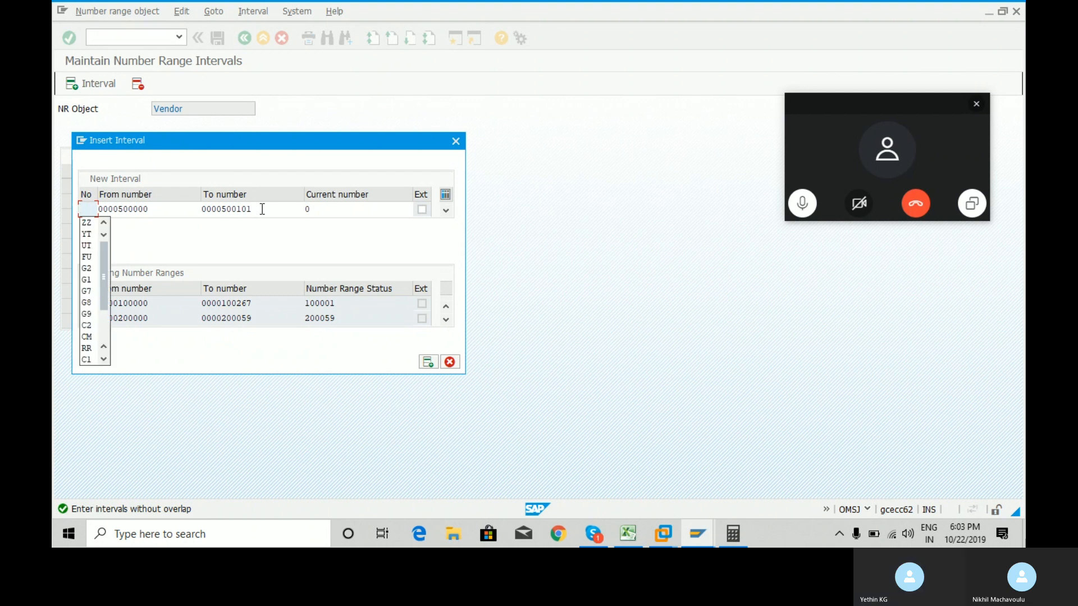
{"action": "type", "text": "0"}
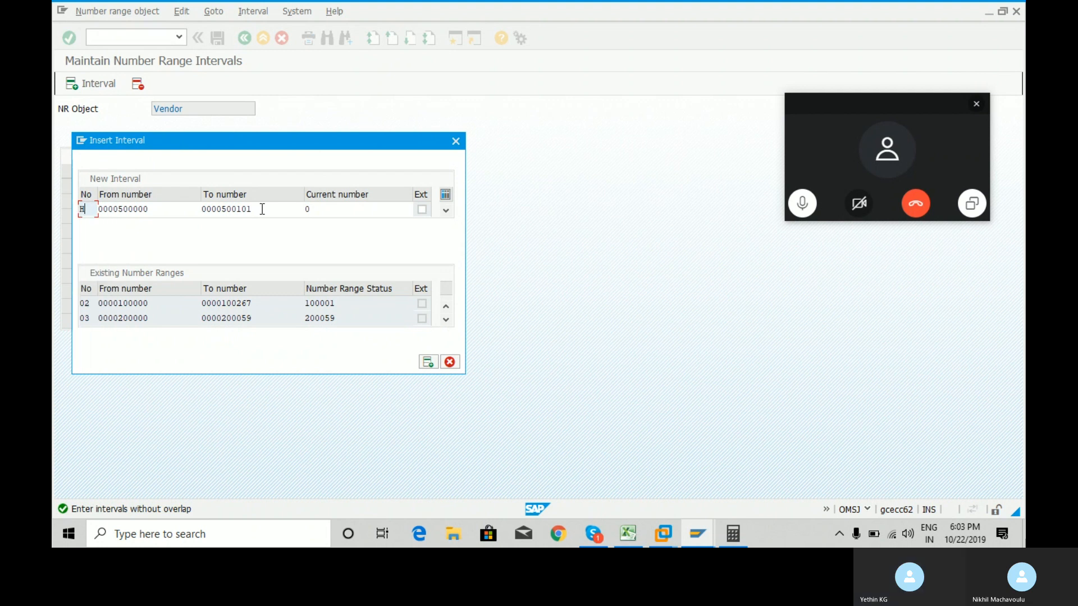
{"action": "type", "text": "J"}
{"action": "key", "text": "Return"}
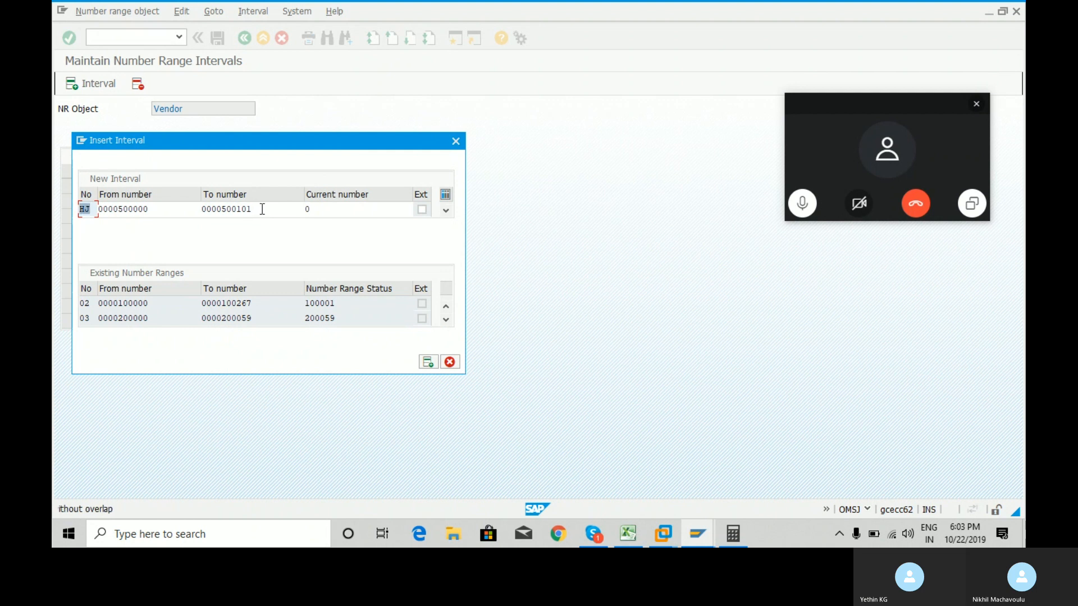
{"action": "key", "text": "BackSpace"}
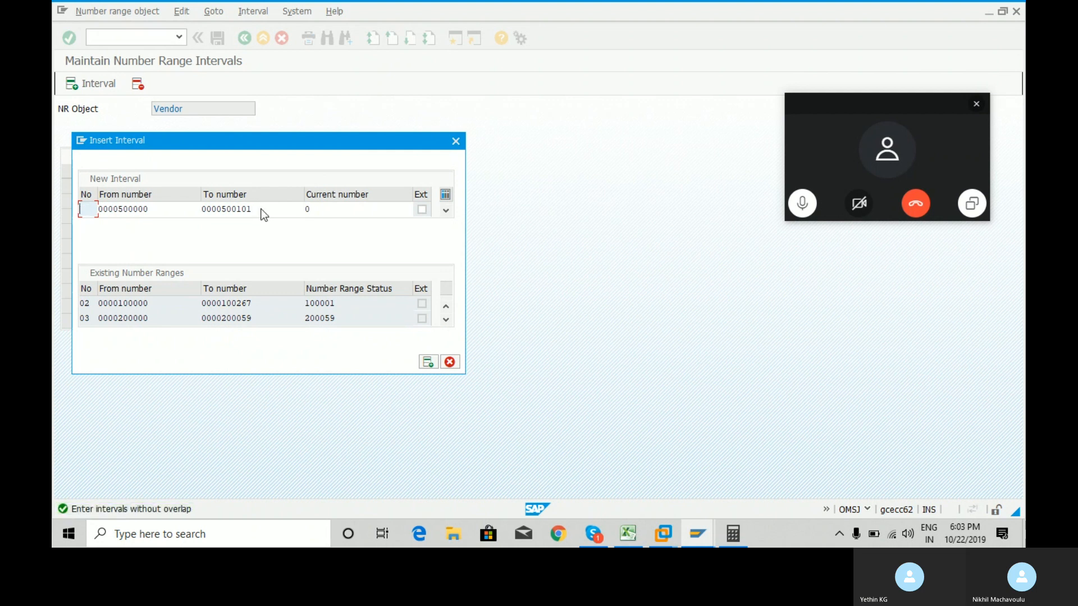
{"action": "type", "text": "J"}
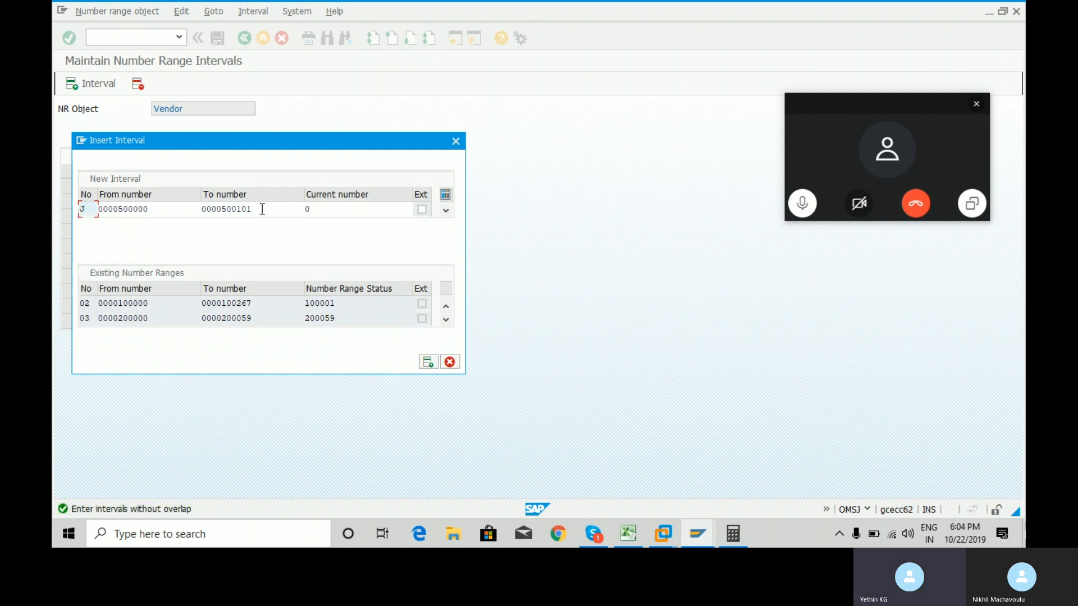
{"action": "type", "text": "1"}
{"action": "key", "text": "Return"}
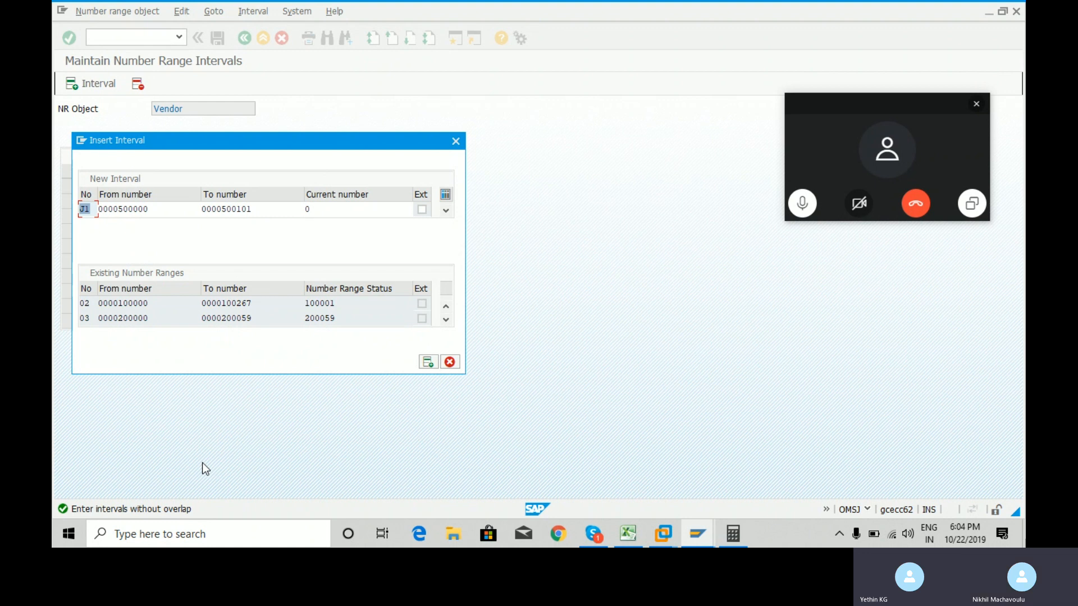
Replace J1 with FZ, then correct the interval number to XO.
{"action": "left_click", "coordinate": [93, 206]}
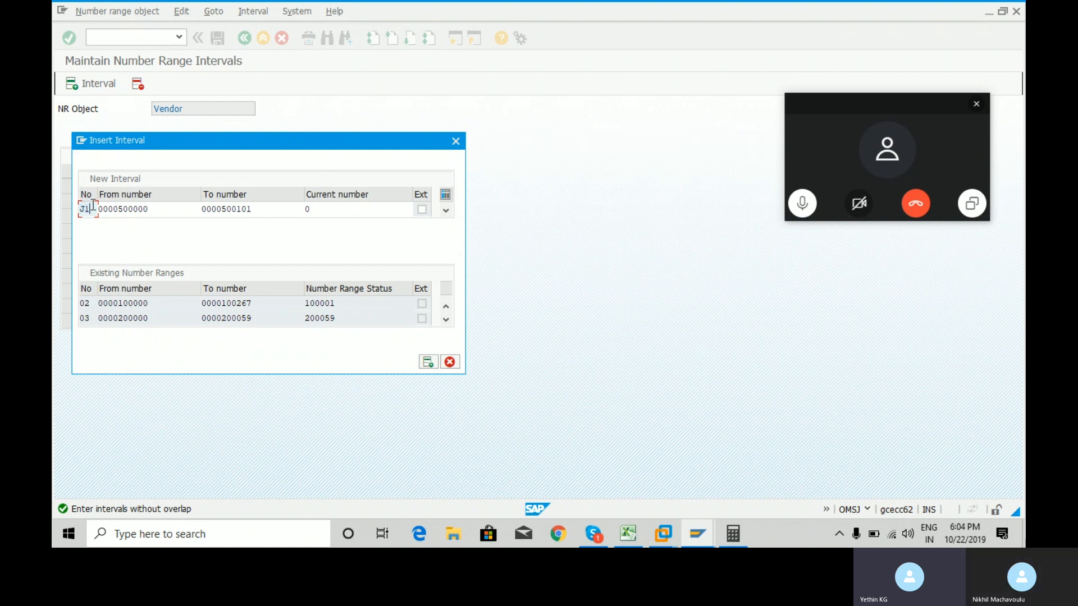
{"action": "key", "text": "BackSpace"}
{"action": "key", "text": "BackSpace"}
{"action": "type", "text": "FZ"}
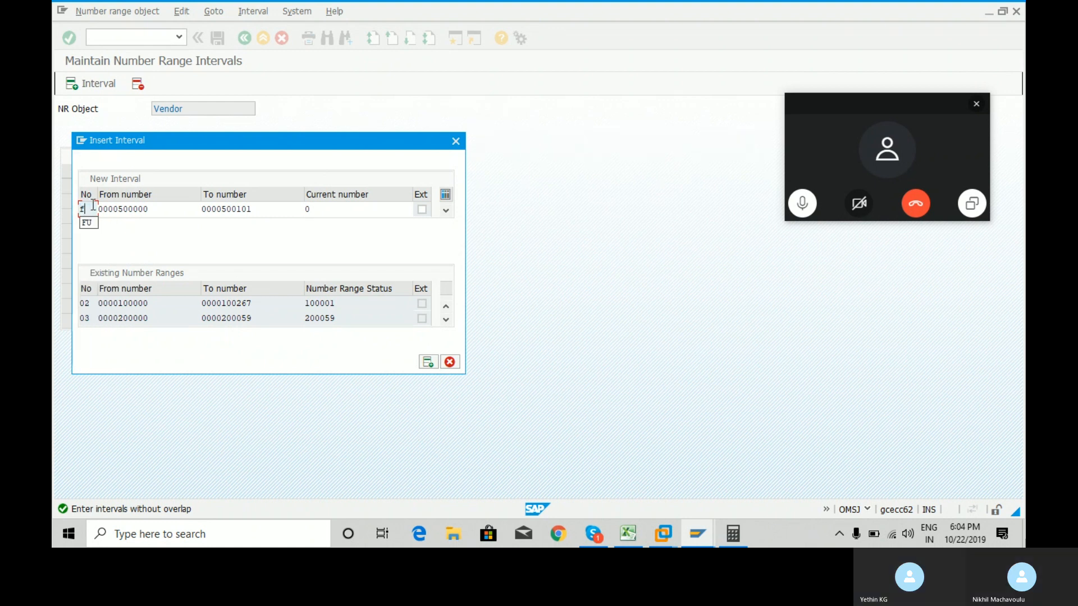
{"action": "key", "text": "Return"}
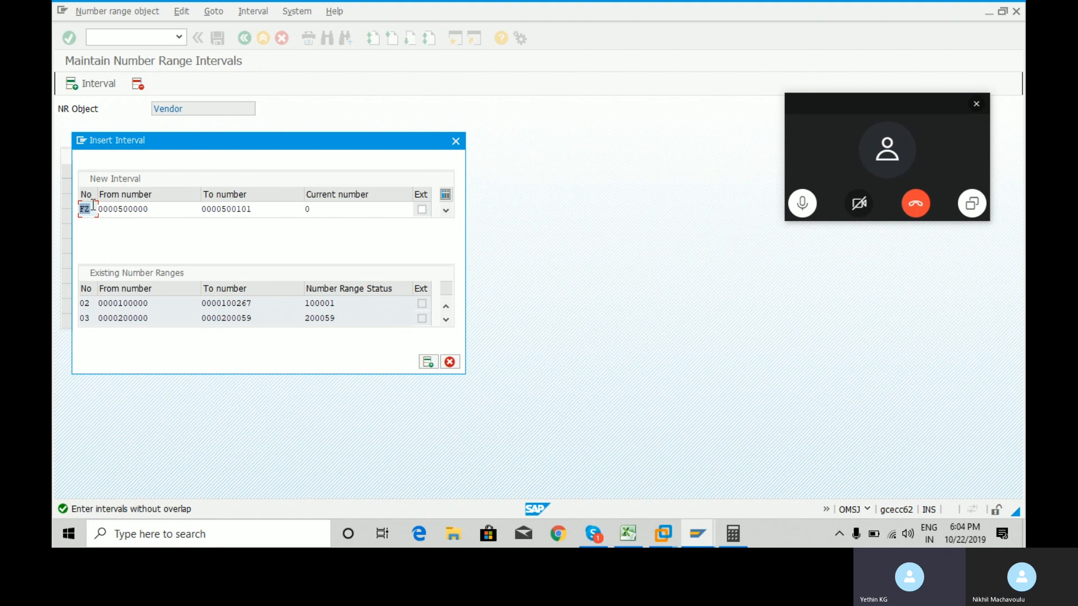
{"action": "type", "text": "Xo"}
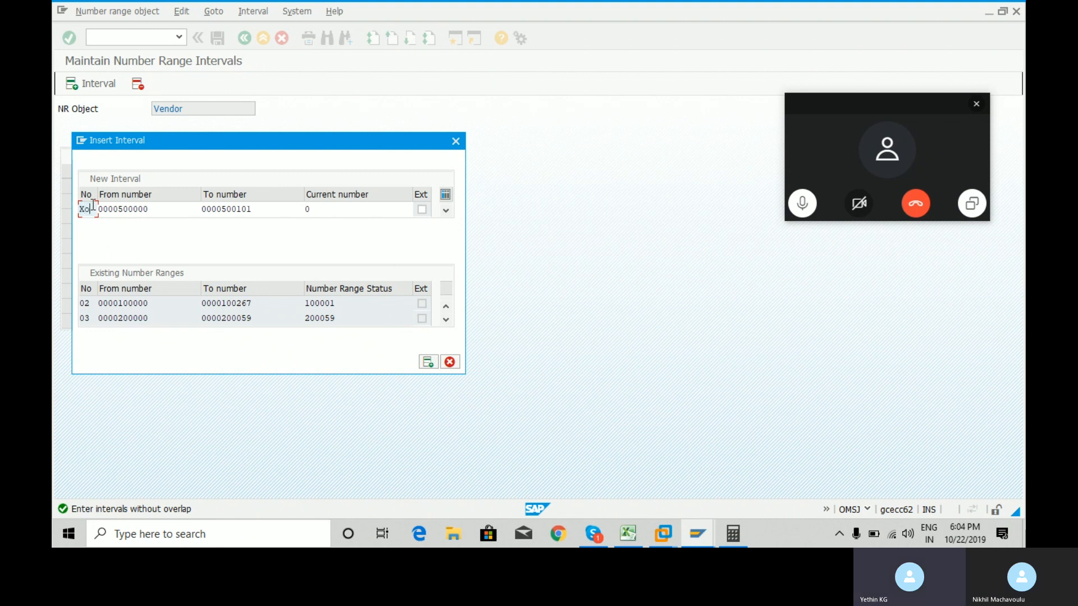
{"action": "key", "text": "BackSpace"}
{"action": "type", "text": "o"}
{"action": "key", "text": "Return"}
{"action": "left_click", "coordinate": [446, 320]}
{"action": "left_click", "coordinate": [446, 320]}
{"action": "left_click", "coordinate": [447, 320]}
{"action": "left_click", "coordinate": [446, 320]}
{"action": "left_click", "coordinate": [446, 320]}
{"action": "left_click", "coordinate": [446, 320]}
{"action": "left_click", "coordinate": [446, 320]}
{"action": "left_click", "coordinate": [446, 320]}
{"action": "left_click", "coordinate": [446, 320]}
{"action": "left_click", "coordinate": [446, 320]}
{"action": "left_click", "coordinate": [446, 320]}
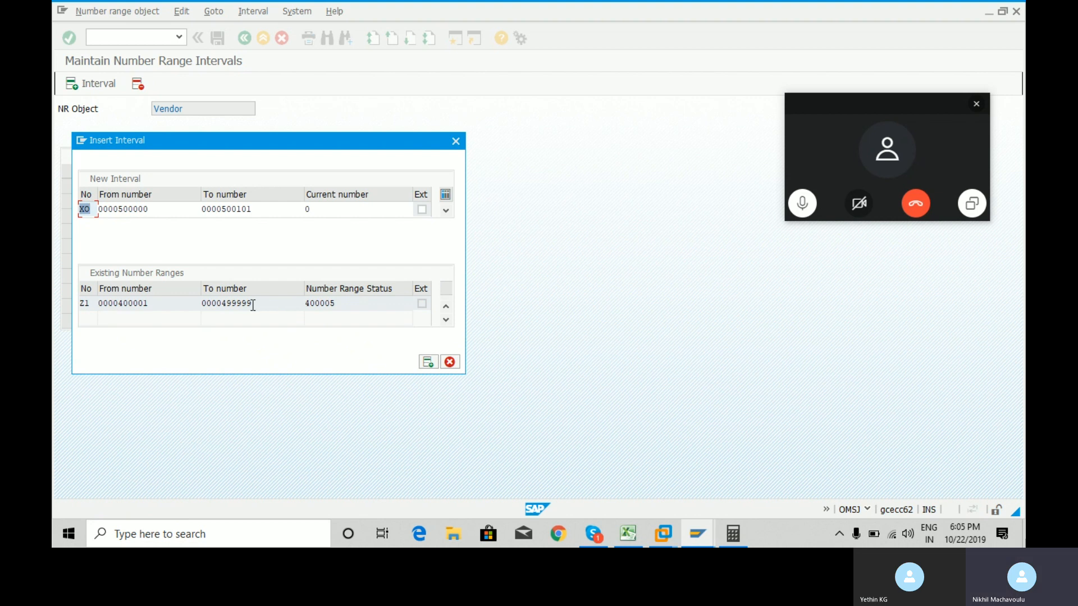
{"action": "left_click_drag", "start_coordinate": [252, 303], "coordinate": [223, 302]}
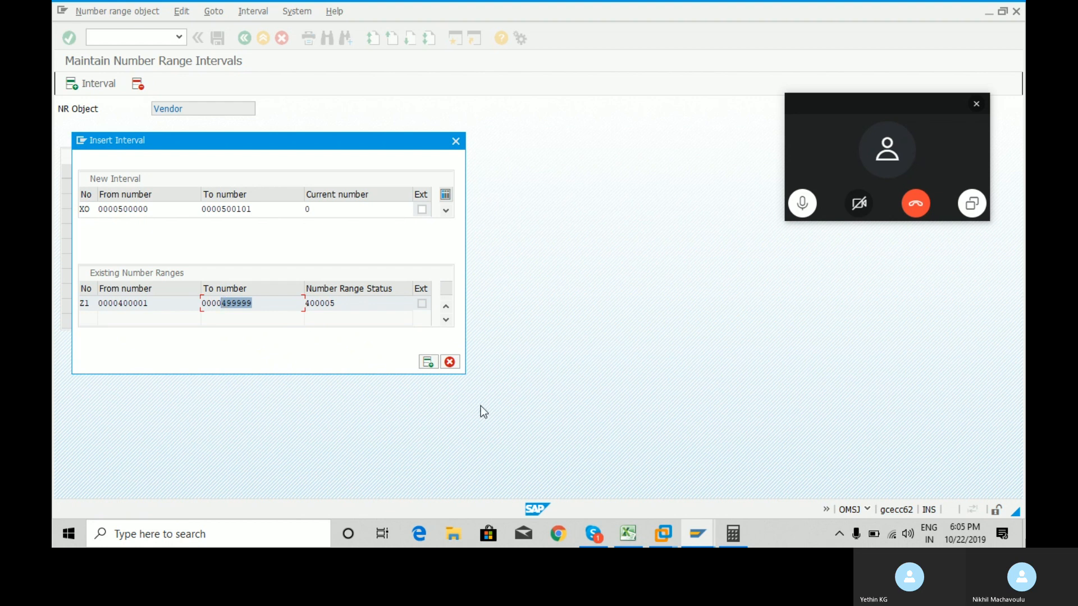
{"action": "left_click", "coordinate": [738, 536]}
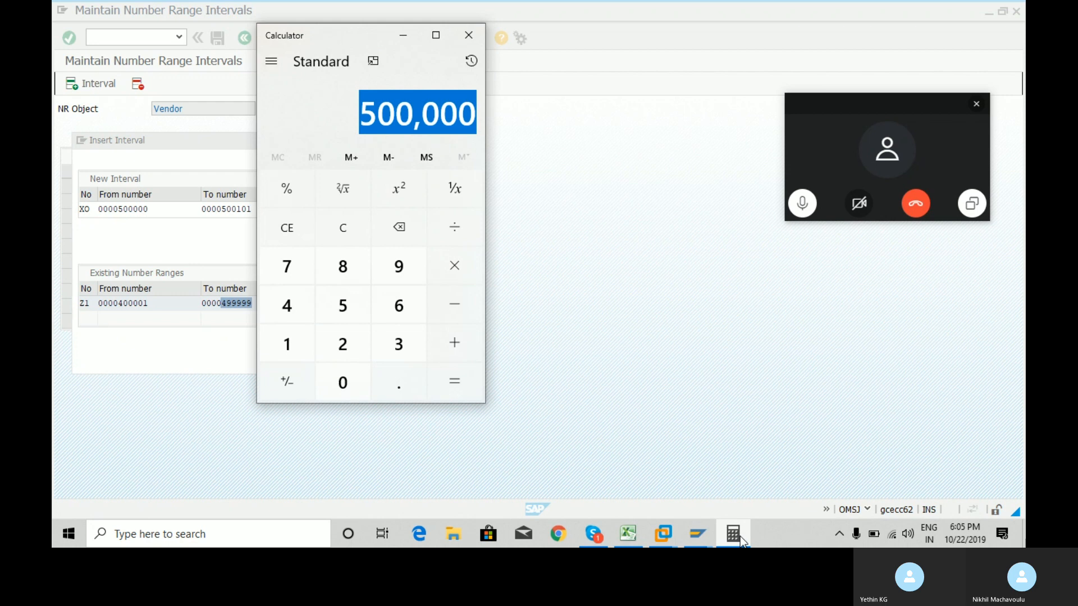
{"action": "left_click", "coordinate": [739, 536]}
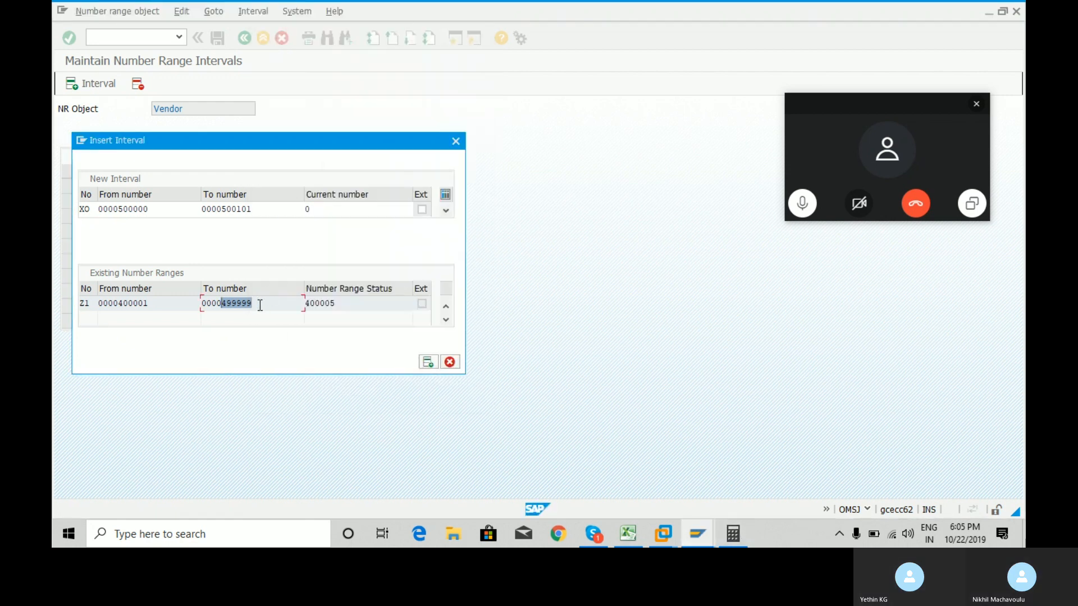
Delete XO from the new interval, try Z2, then set its number to 51.
{"action": "left_click", "coordinate": [92, 209]}
{"action": "key", "text": "BackSpace"}
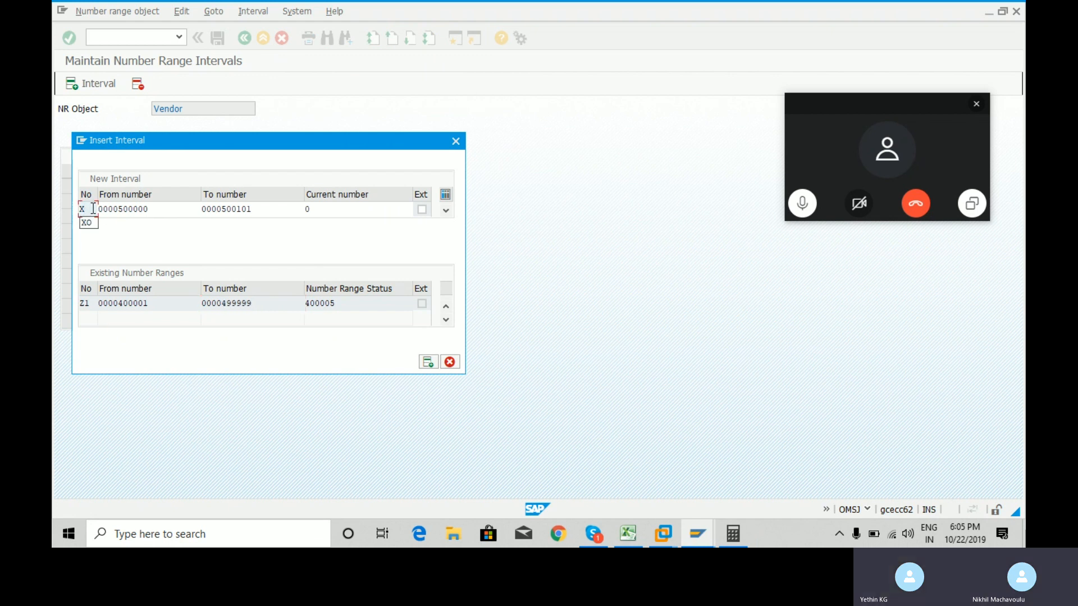
{"action": "key", "text": "BackSpace"}
{"action": "type", "text": "Z2"}
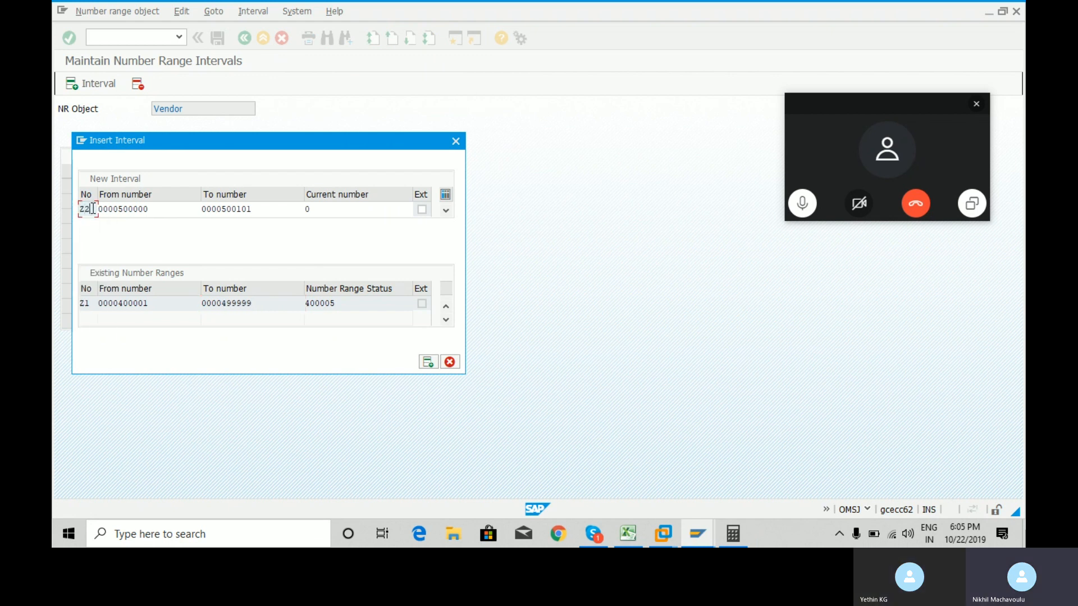
{"action": "key", "text": "Return"}
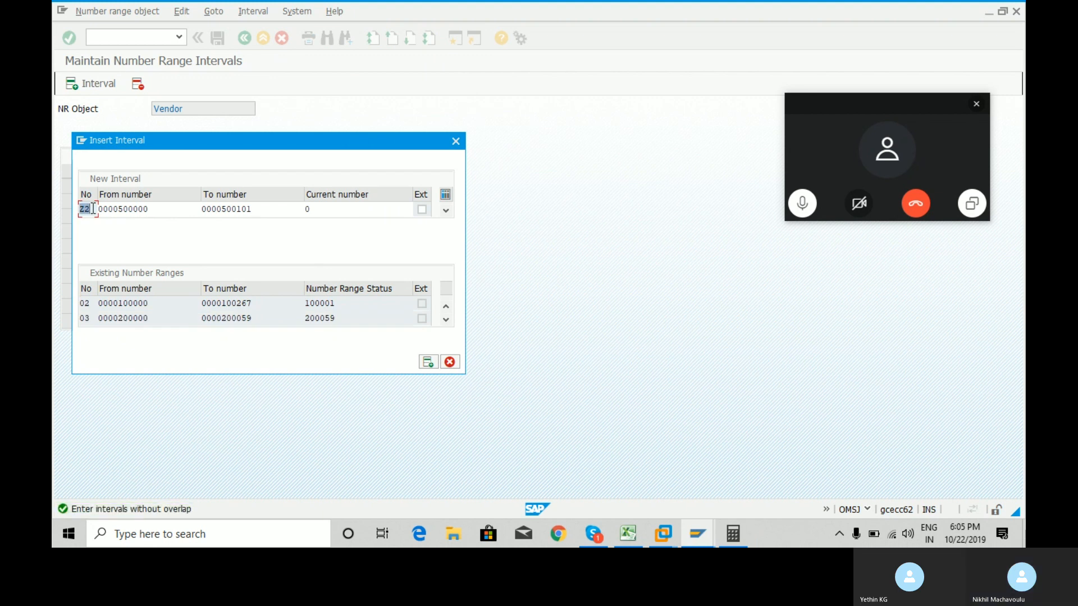
{"action": "type", "text": "51"}
{"action": "key", "text": "Return"}
Confirm the new interval 51 and scroll further down the vendor interval list.
{"action": "left_click", "coordinate": [450, 363]}
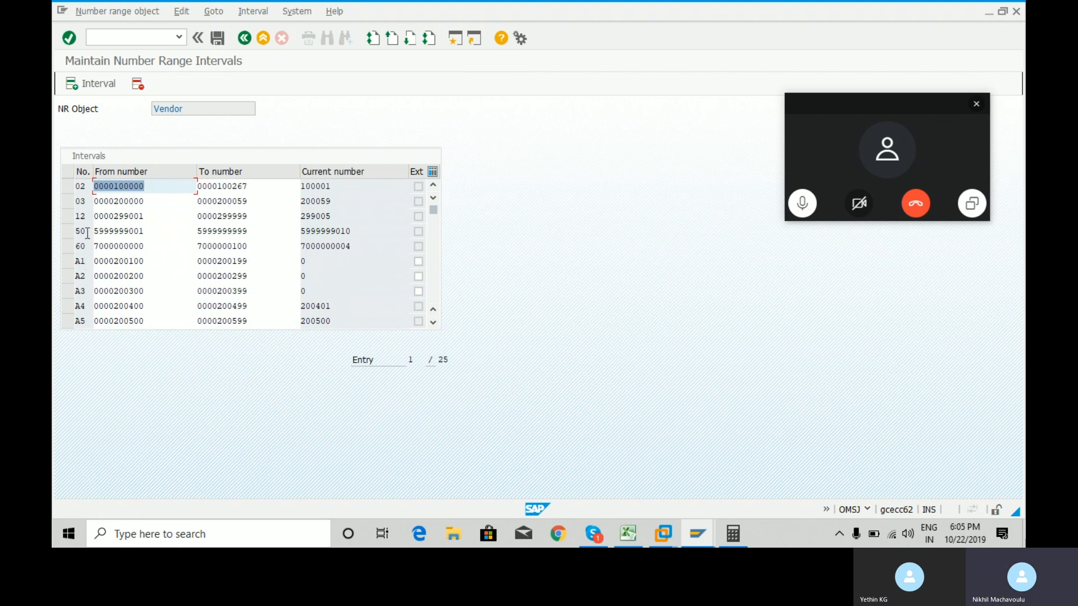
{"action": "left_click", "coordinate": [433, 323]}
{"action": "left_click", "coordinate": [433, 323]}
{"action": "left_click", "coordinate": [434, 323]}
{"action": "left_click", "coordinate": [433, 323]}
{"action": "left_click", "coordinate": [434, 322]}
{"action": "left_click", "coordinate": [433, 323]}
{"action": "left_click", "coordinate": [433, 323]}
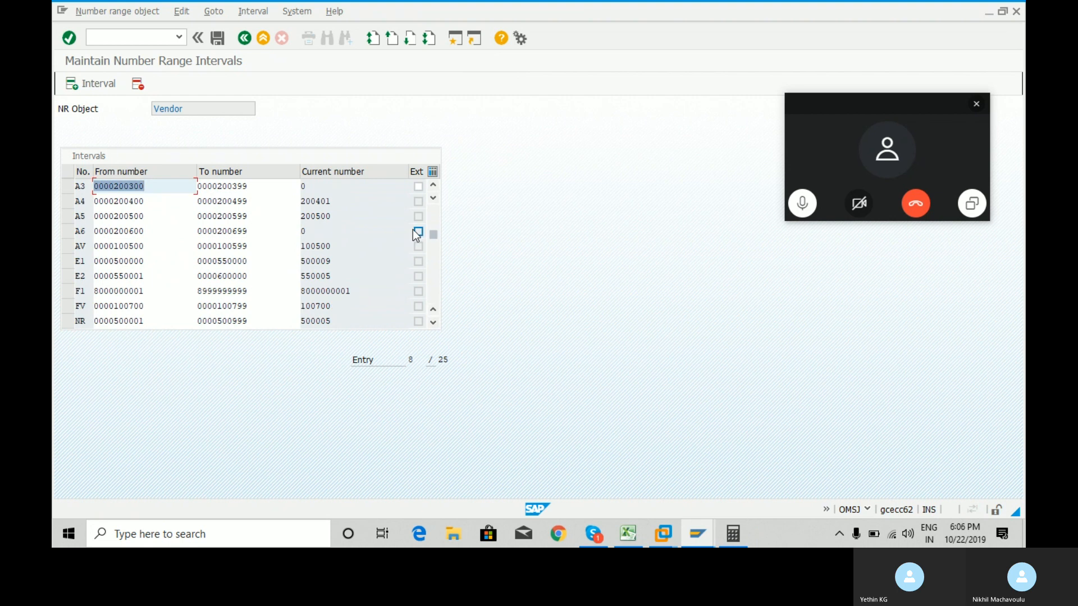
{"action": "left_click_drag", "start_coordinate": [433, 238], "coordinate": [433, 180]}
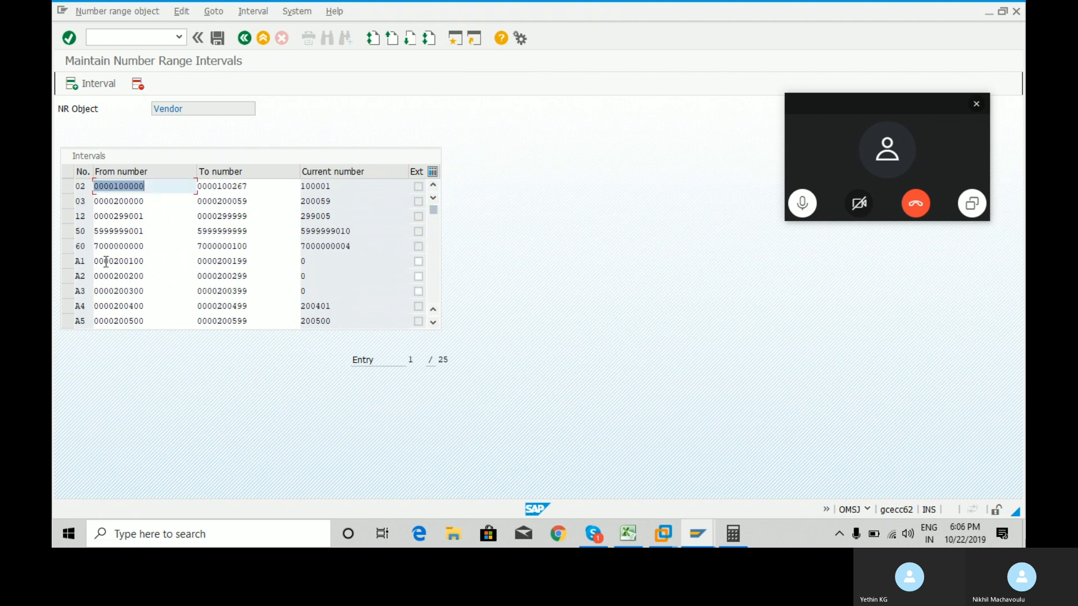
Delete vendor intervals A1, A2 and A3 and save the number ranges.
{"action": "left_click", "coordinate": [66, 248]}
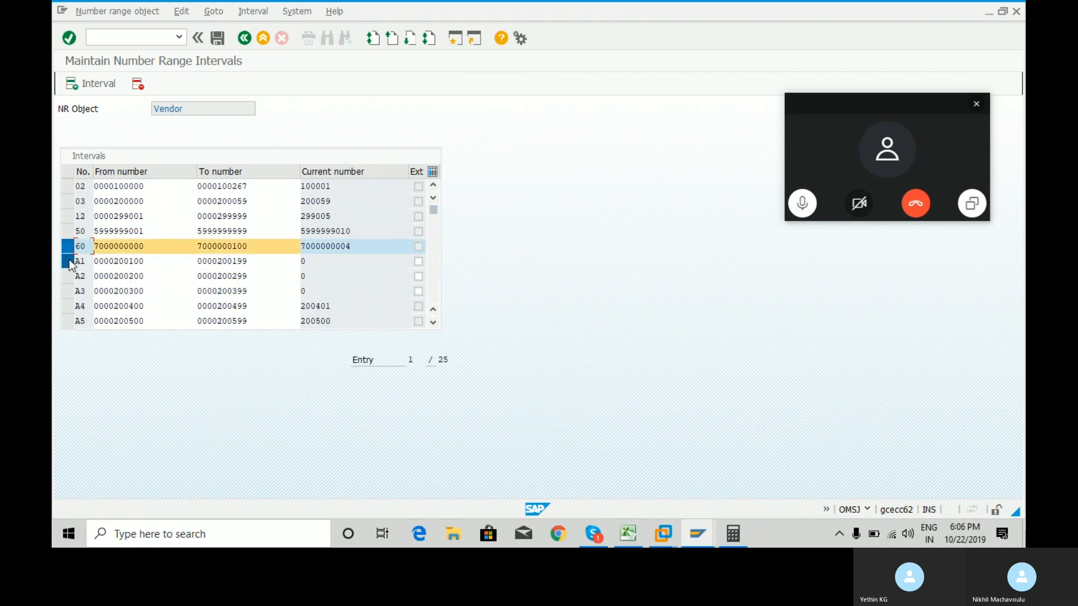
{"action": "left_click", "coordinate": [69, 260]}
{"action": "left_click", "coordinate": [68, 275]}
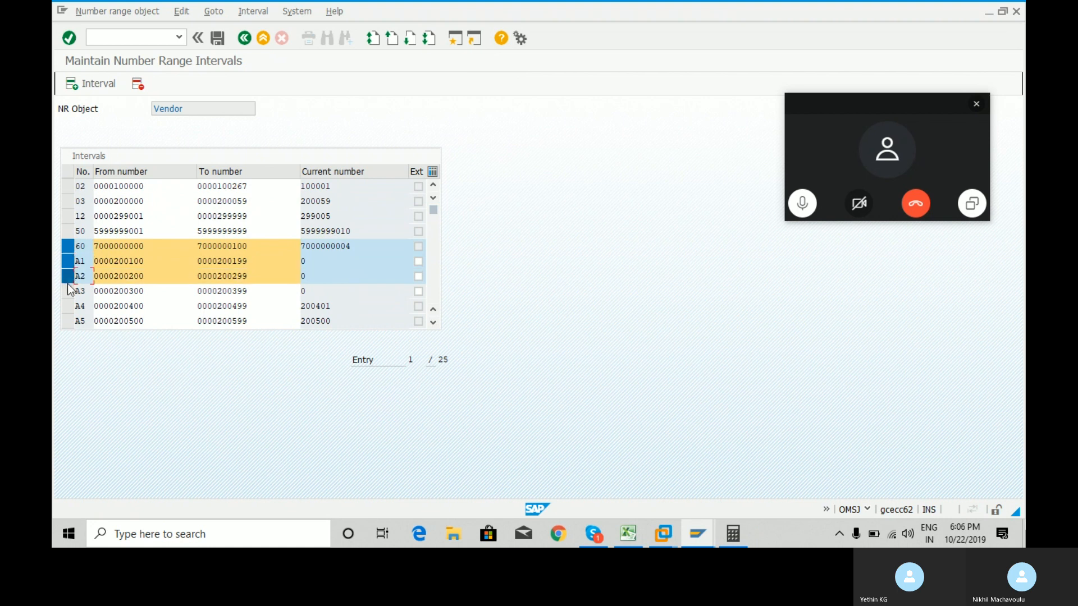
{"action": "left_click", "coordinate": [67, 291]}
{"action": "left_click", "coordinate": [66, 247]}
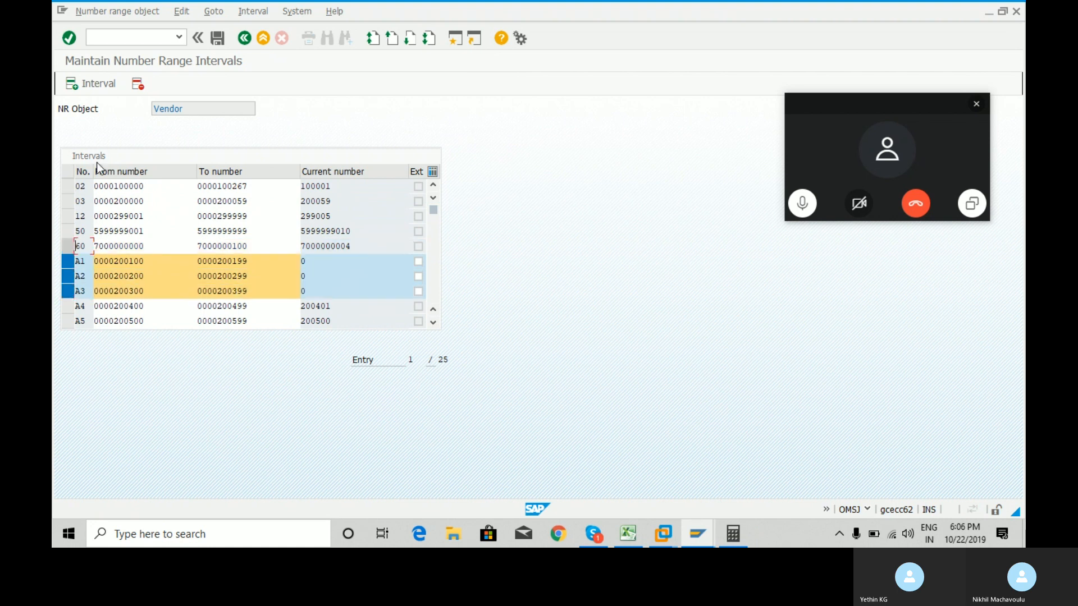
{"action": "left_click", "coordinate": [138, 83]}
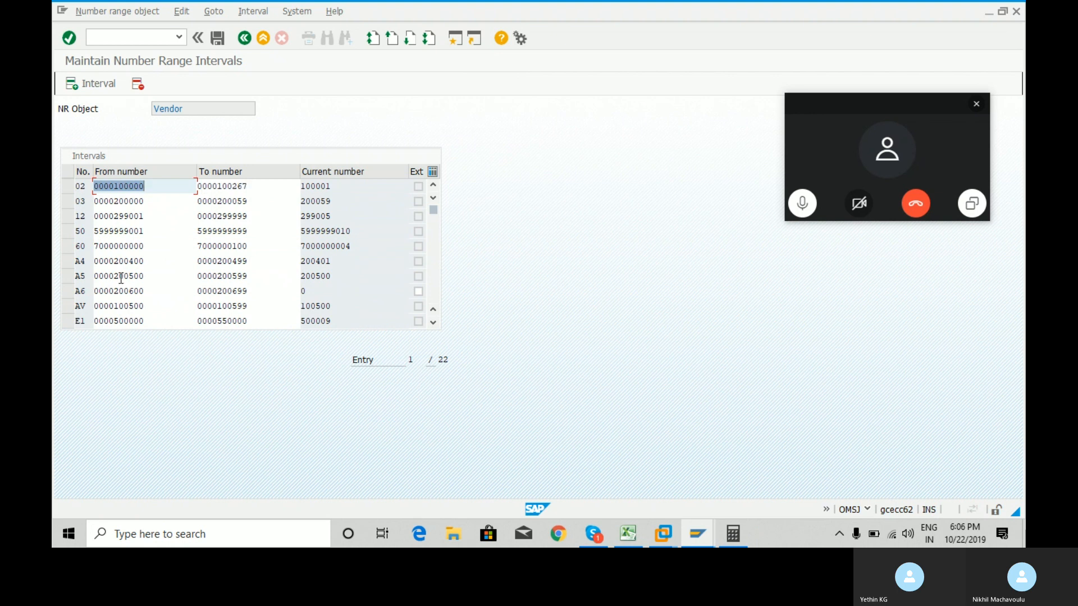
{"action": "left_click", "coordinate": [214, 45]}
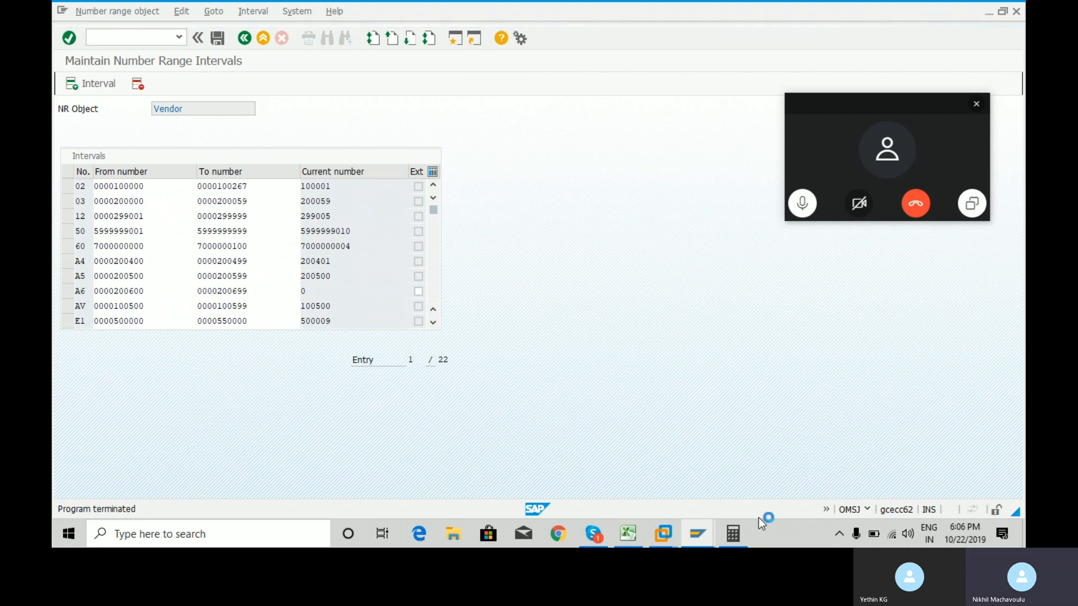
Force-close SAP Logon for Windows from Task Manager, revealing the SAP Practice workbook.
{"action": "right_click", "coordinate": [755, 533]}
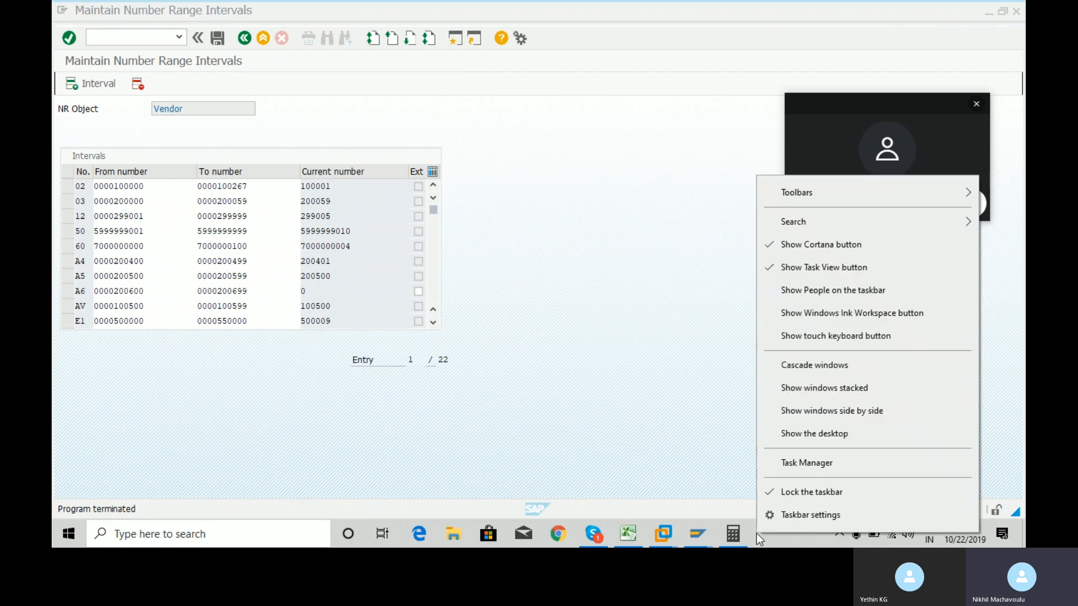
{"action": "left_click", "coordinate": [813, 463]}
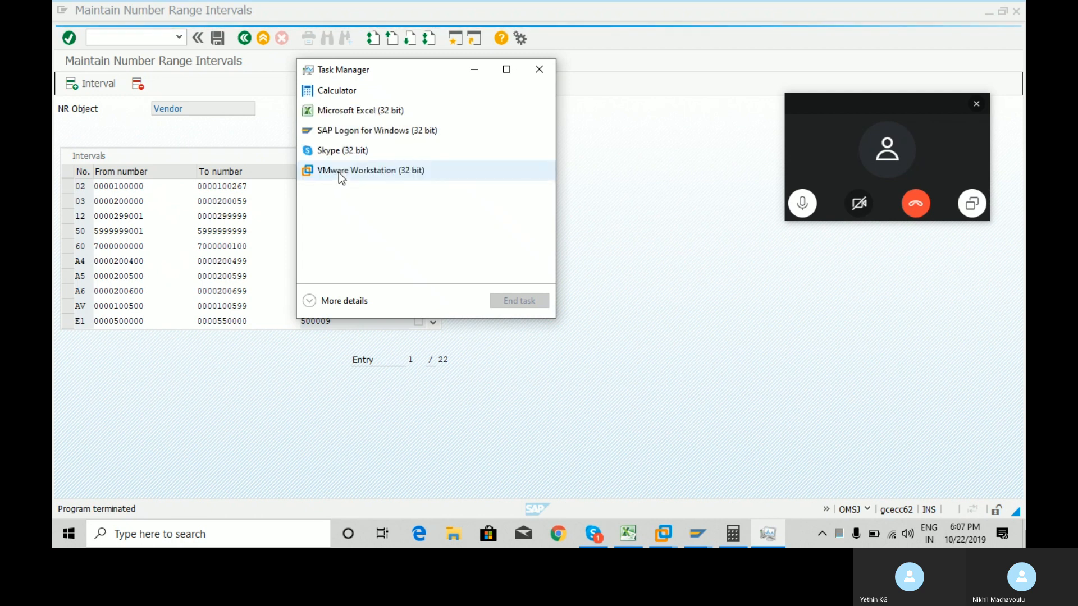
{"action": "left_click", "coordinate": [385, 133]}
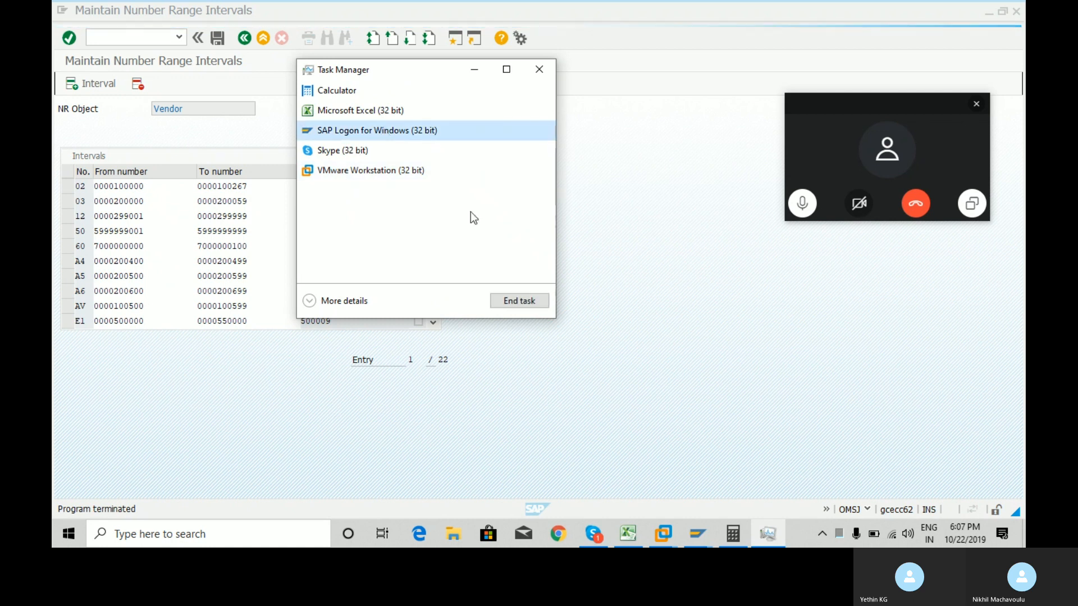
{"action": "left_click", "coordinate": [520, 301]}
{"action": "left_click", "coordinate": [540, 67]}
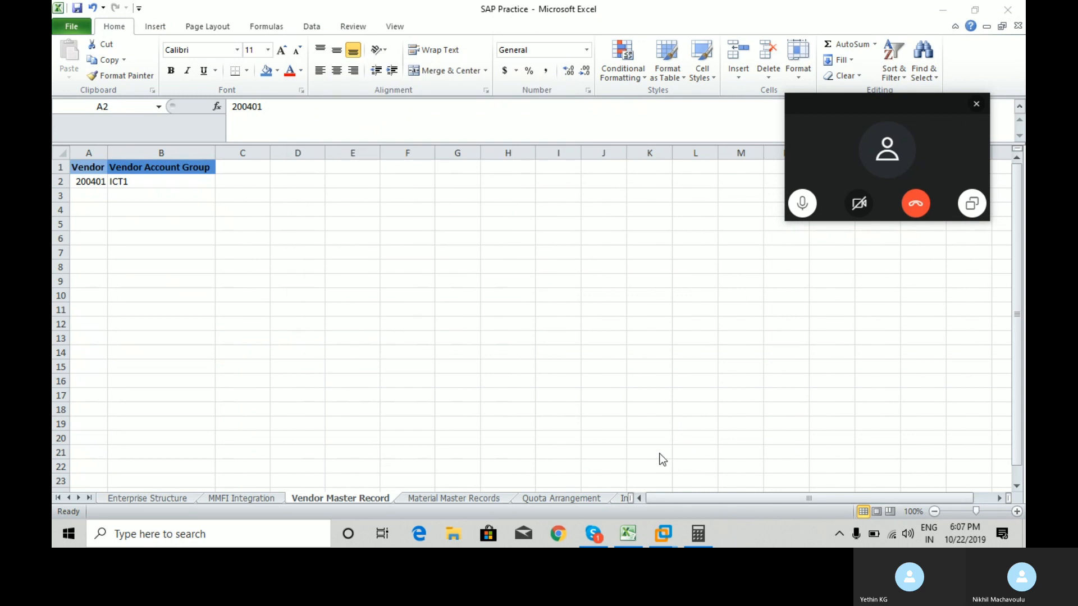
Minimize Excel, relaunch SAP Logon and log on to ECC6.0 client 800 with the saved user.
{"action": "left_click", "coordinate": [943, 11]}
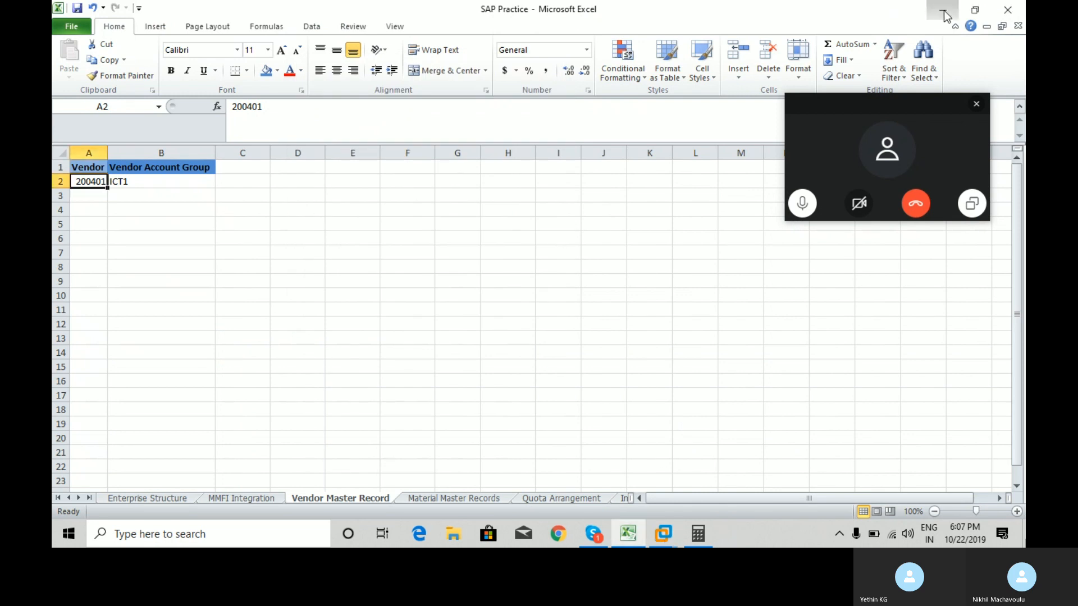
{"action": "left_click", "coordinate": [945, 12]}
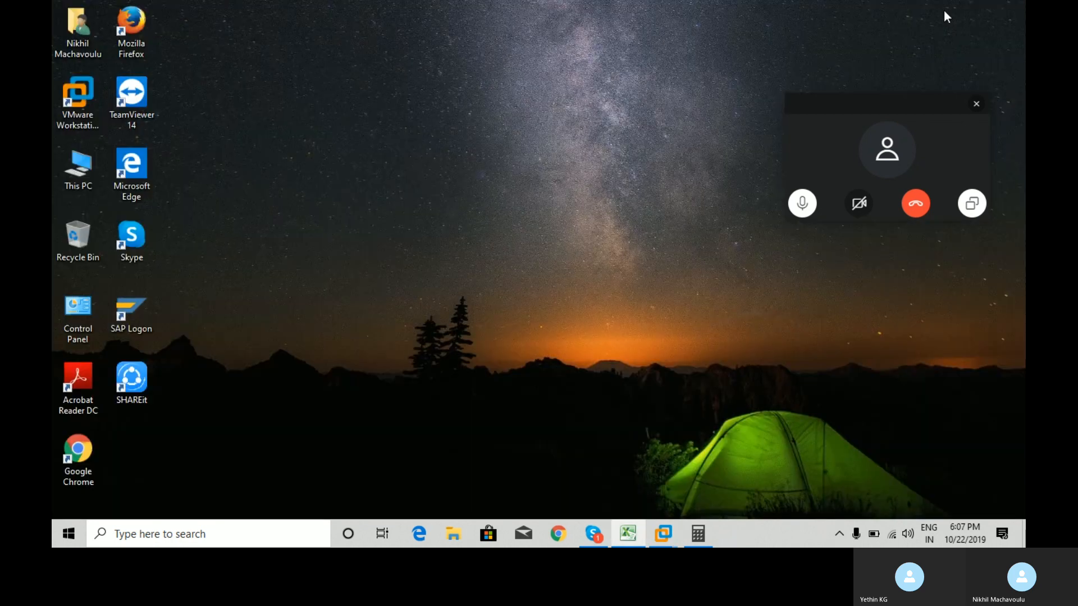
{"action": "left_click", "coordinate": [124, 314]}
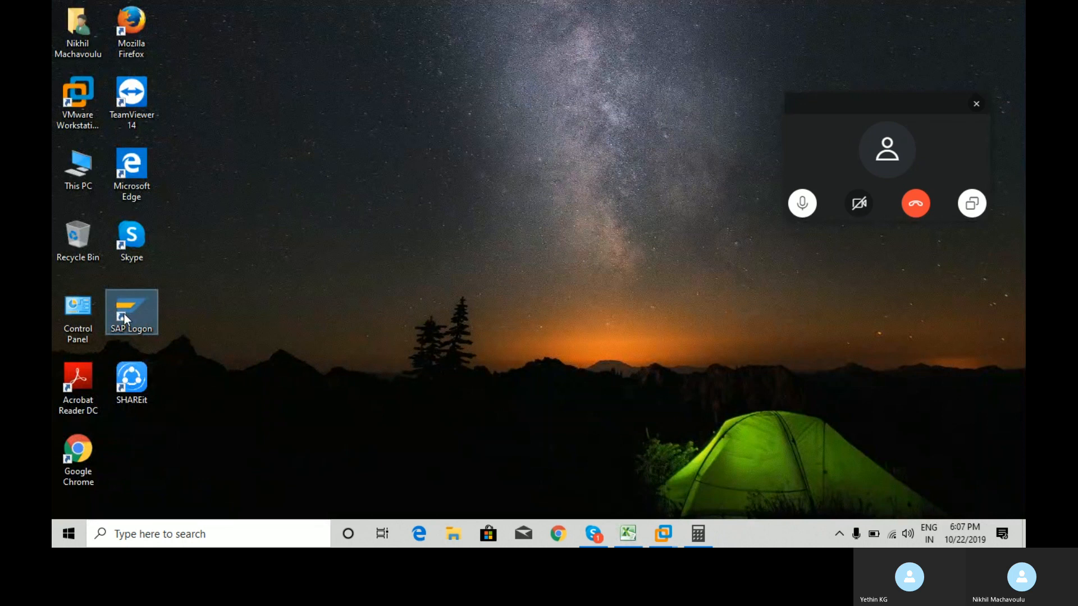
{"action": "double_click", "coordinate": [124, 314]}
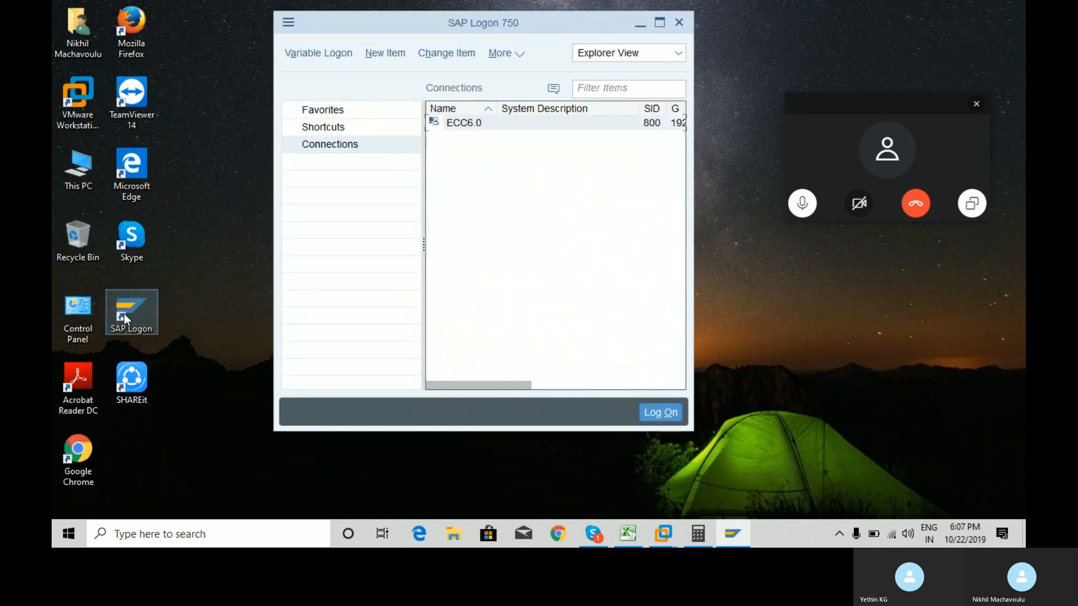
{"action": "left_click", "coordinate": [657, 411]}
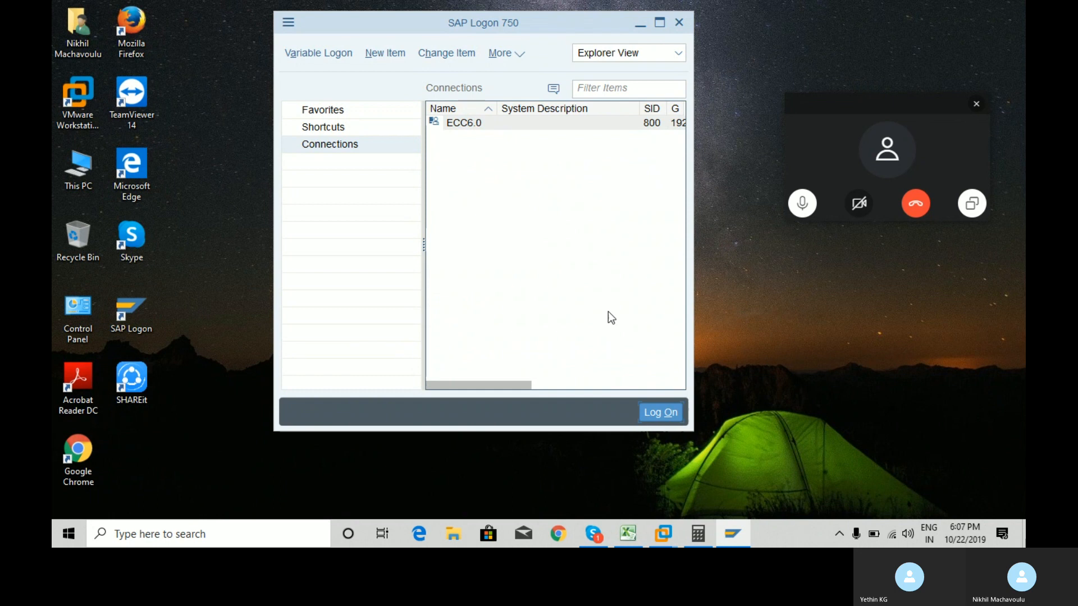
{"action": "type", "text": "sap"}
{"action": "key", "text": "Down"}
{"action": "key", "text": "Tab"}
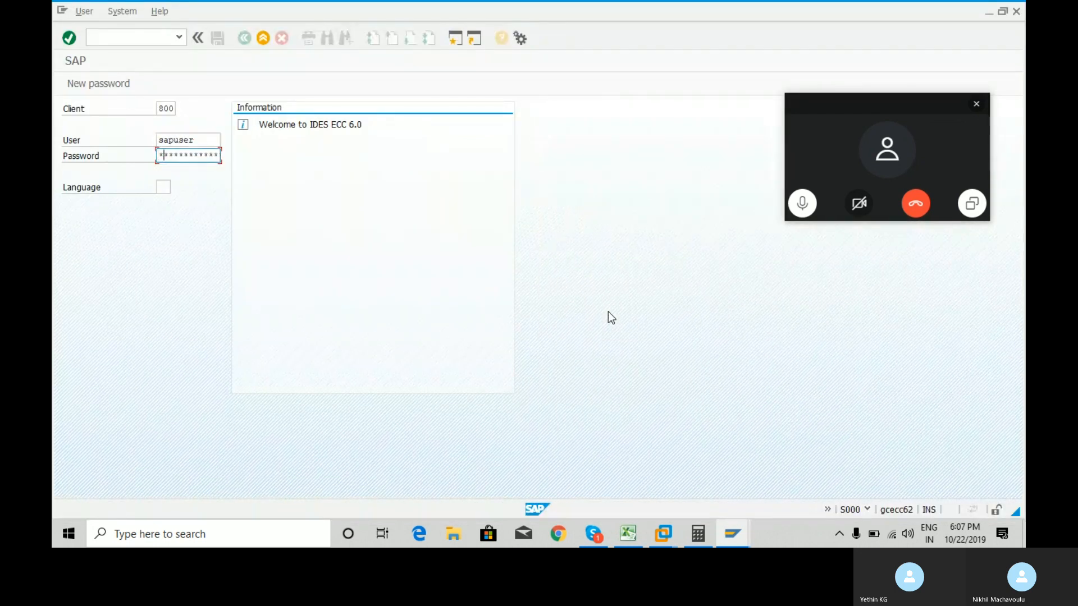
{"action": "key", "text": "Return"}
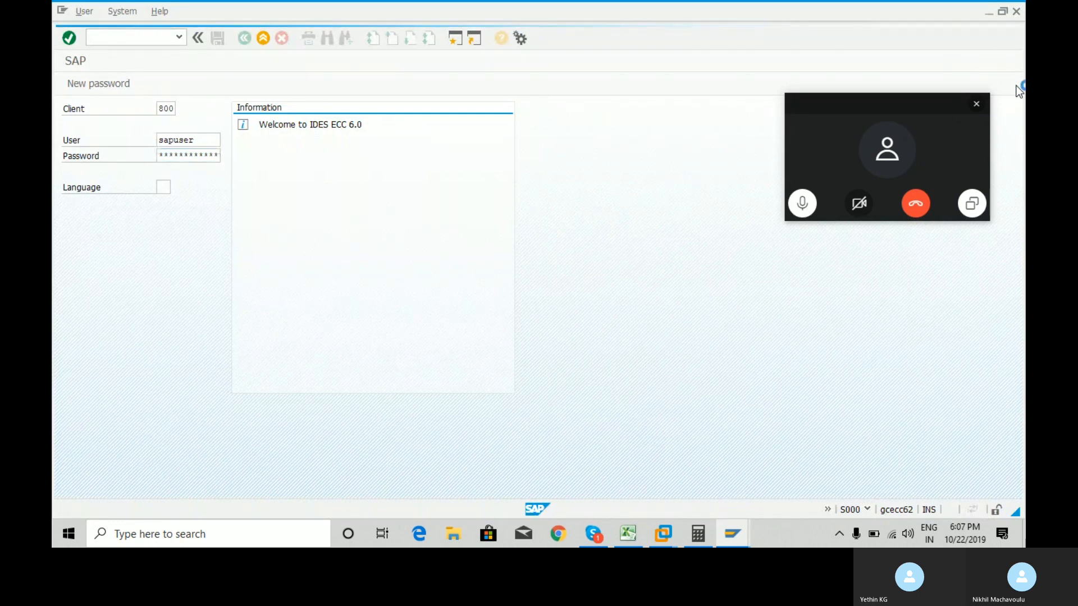
Run OMSJ from Favorites and display the Vendor object's 25 number range intervals.
{"action": "left_click", "coordinate": [975, 104]}
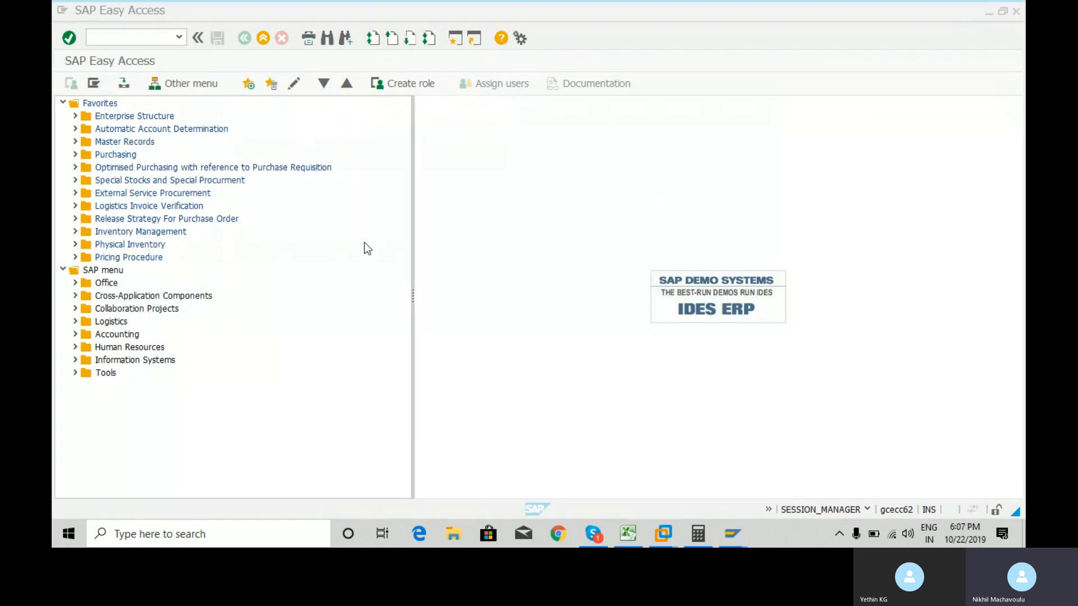
{"action": "left_click", "coordinate": [75, 142]}
{"action": "left_click", "coordinate": [87, 154]}
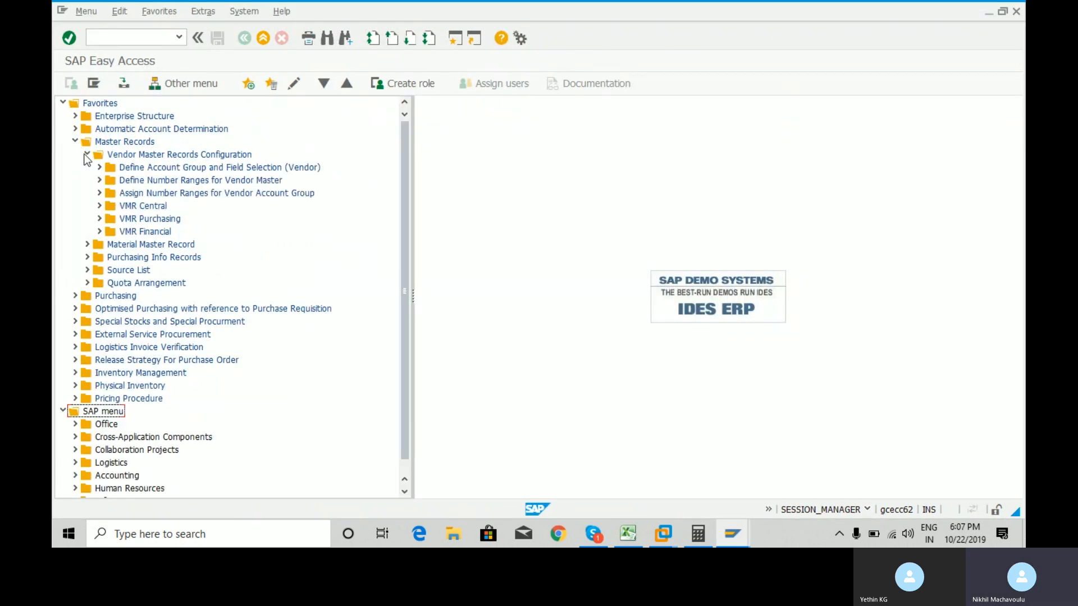
{"action": "left_click", "coordinate": [99, 180]}
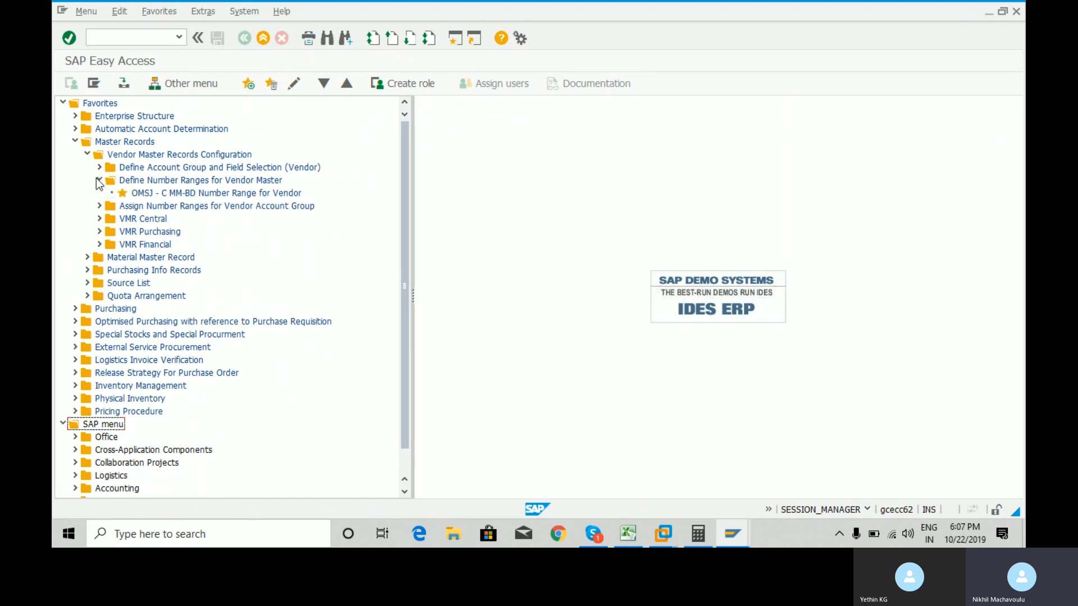
{"action": "double_click", "coordinate": [144, 195]}
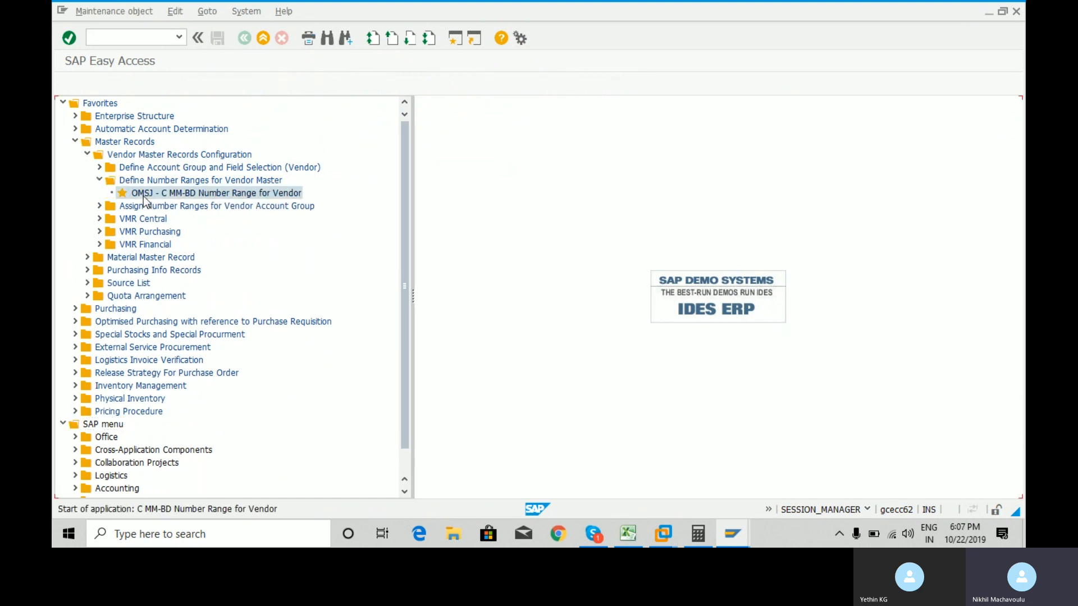
{"action": "left_click", "coordinate": [136, 136]}
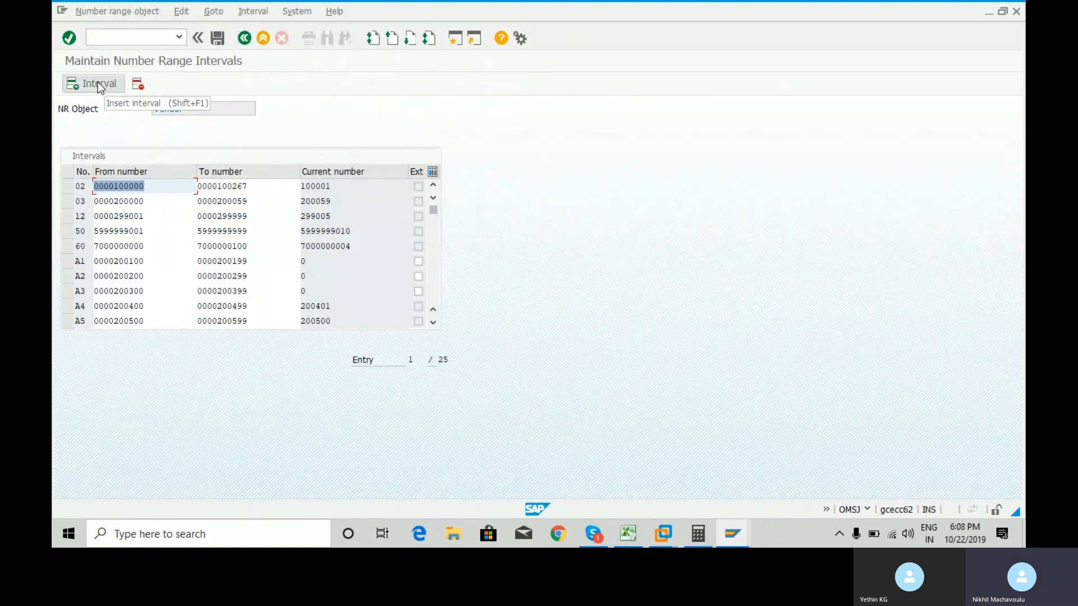
{"action": "left_click", "coordinate": [243, 38]}
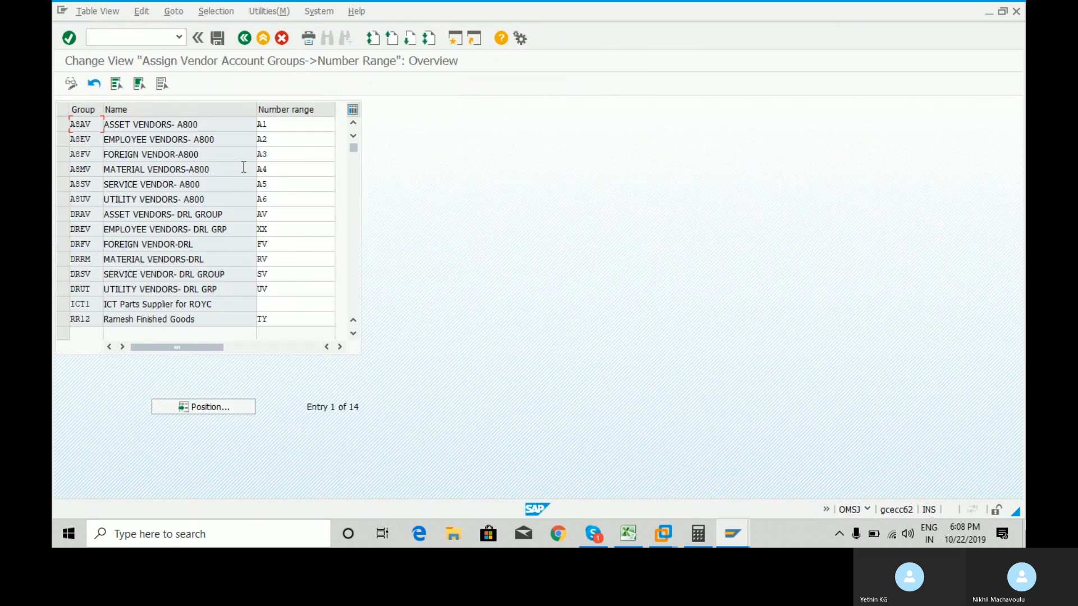
{"action": "left_click", "coordinate": [284, 309]}
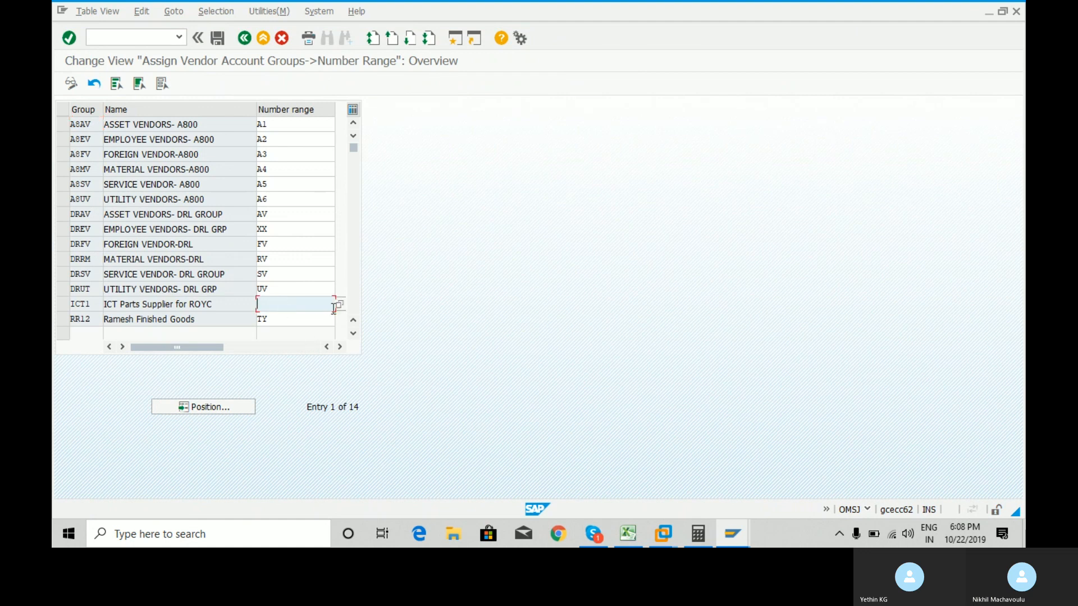
{"action": "left_click", "coordinate": [244, 38]}
{"action": "left_click", "coordinate": [121, 145]}
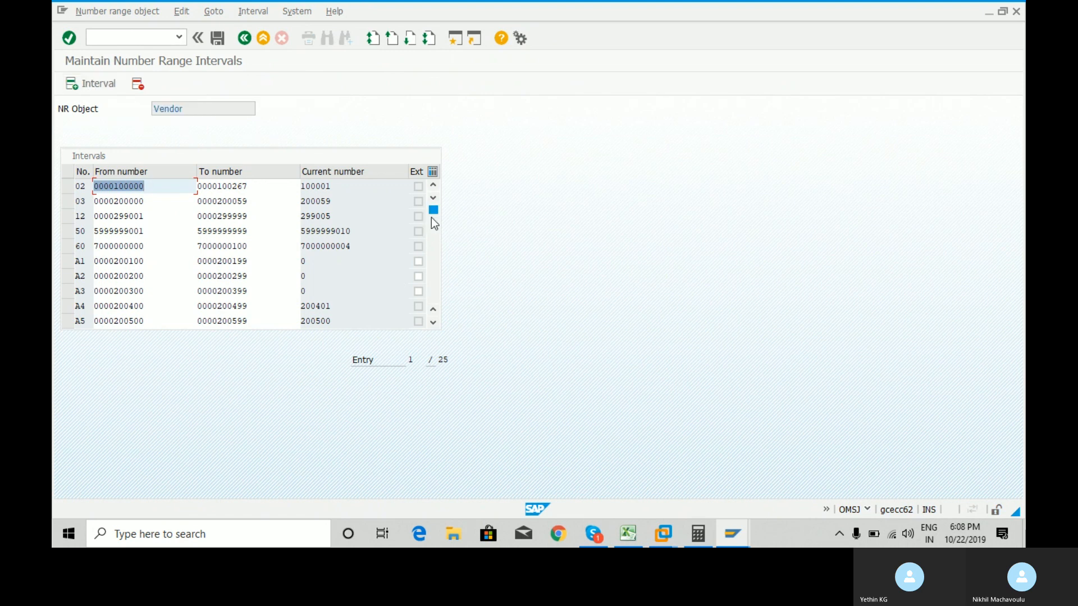
Scroll down to the last interval Z1 and insert a new blank vendor interval.
{"action": "left_click_drag", "start_coordinate": [432, 214], "coordinate": [439, 322]}
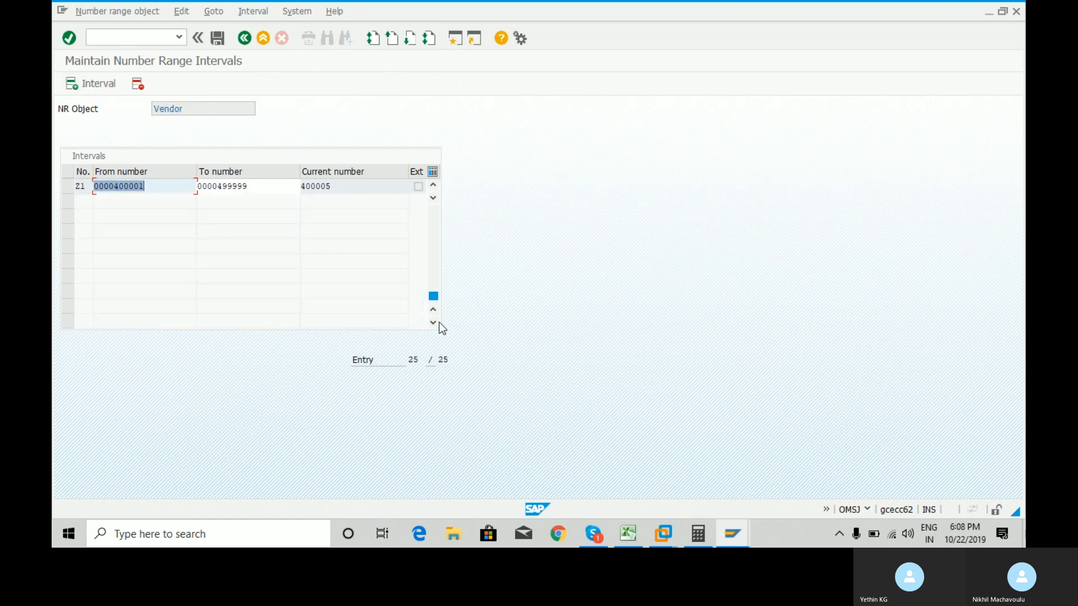
{"action": "left_click", "coordinate": [256, 186]}
{"action": "left_click", "coordinate": [99, 84]}
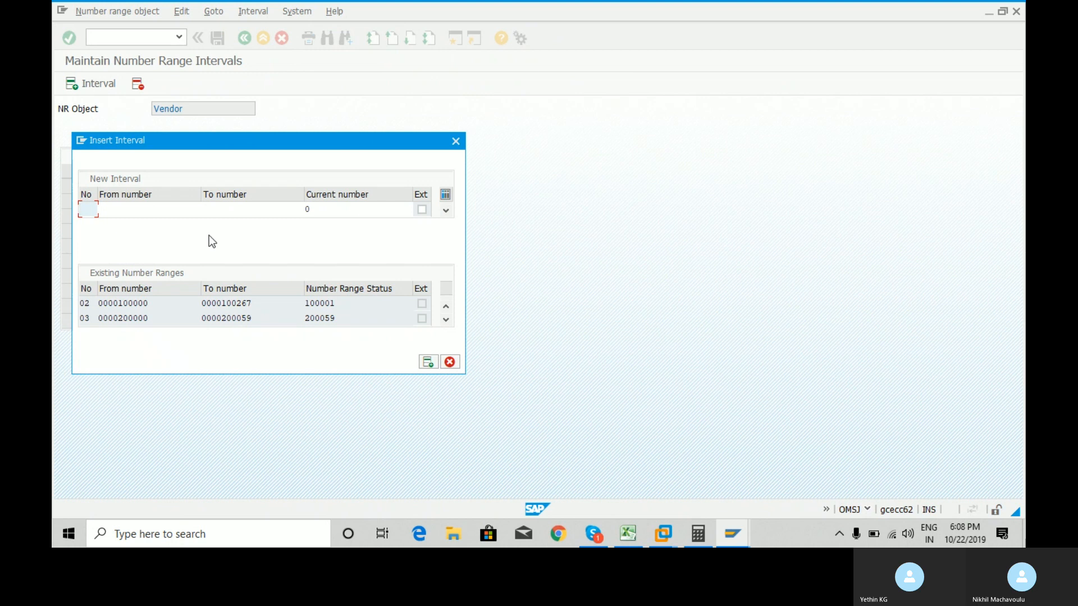
Enter interval SR with From 500000 and To 500100 and submit it for checking.
{"action": "type", "text": "SR"}
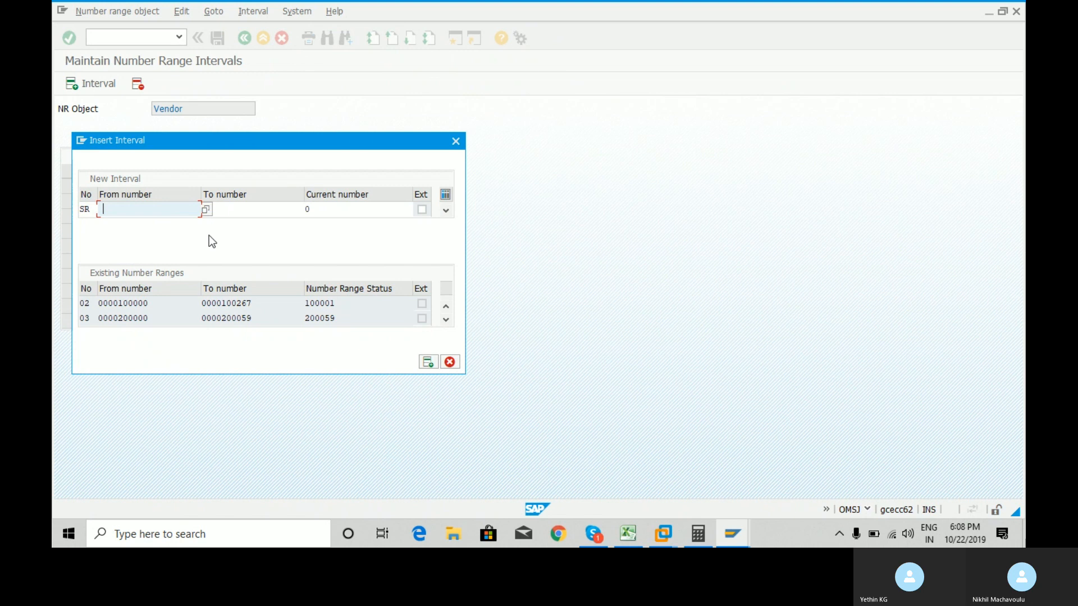
{"action": "key", "text": "BackSpace"}
{"action": "key", "text": "Down"}
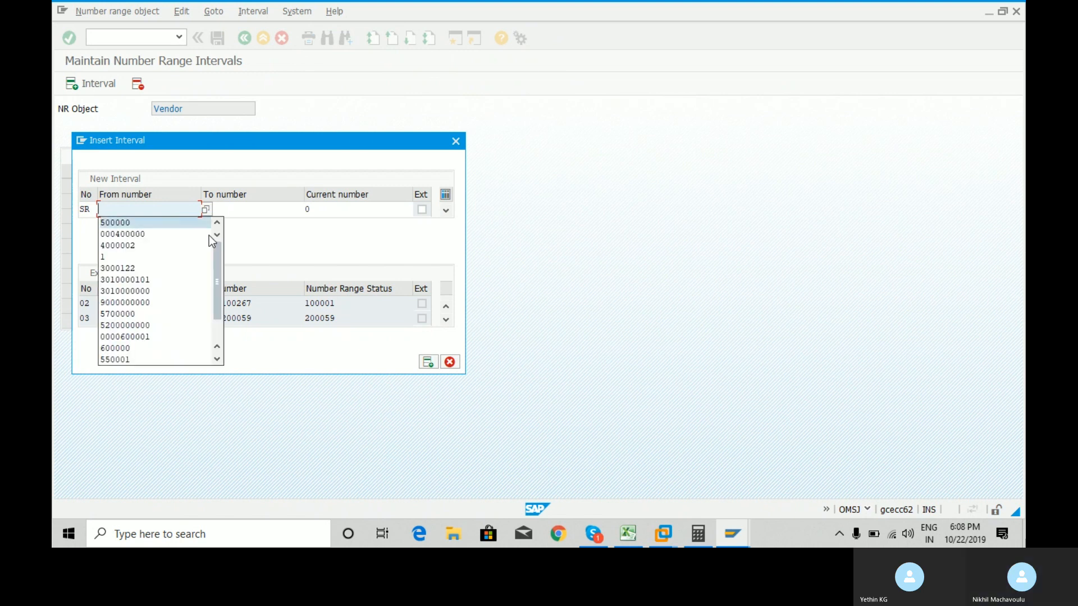
{"action": "key", "text": "Return"}
{"action": "key", "text": "Tab"}
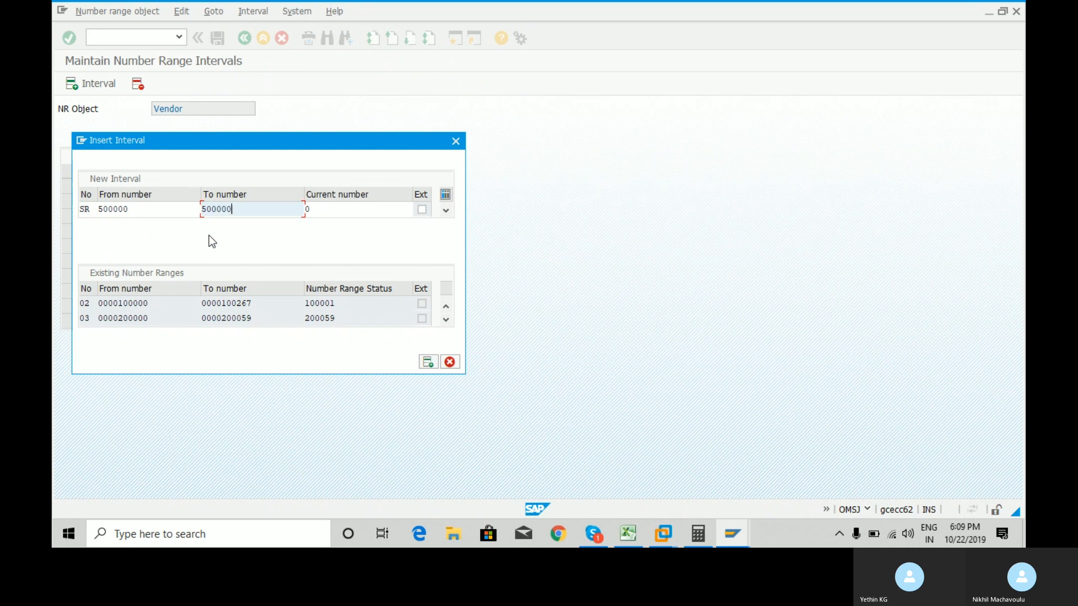
{"action": "key", "text": "BackSpace"}
{"action": "key", "text": "BackSpace"}
{"action": "key", "text": "BackSpace"}
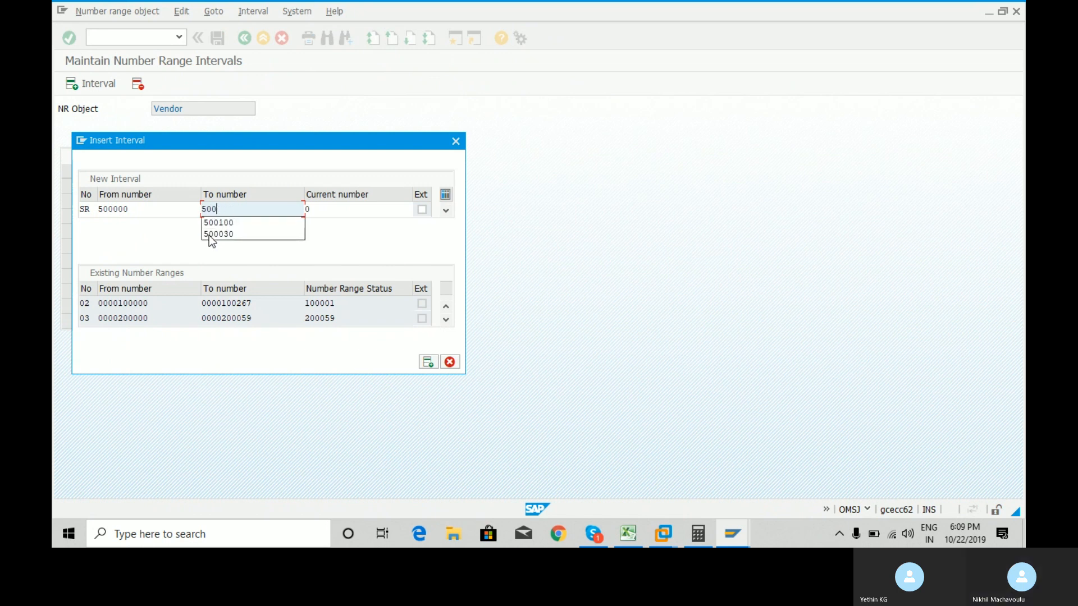
{"action": "key", "text": "Down"}
{"action": "key", "text": "Return"}
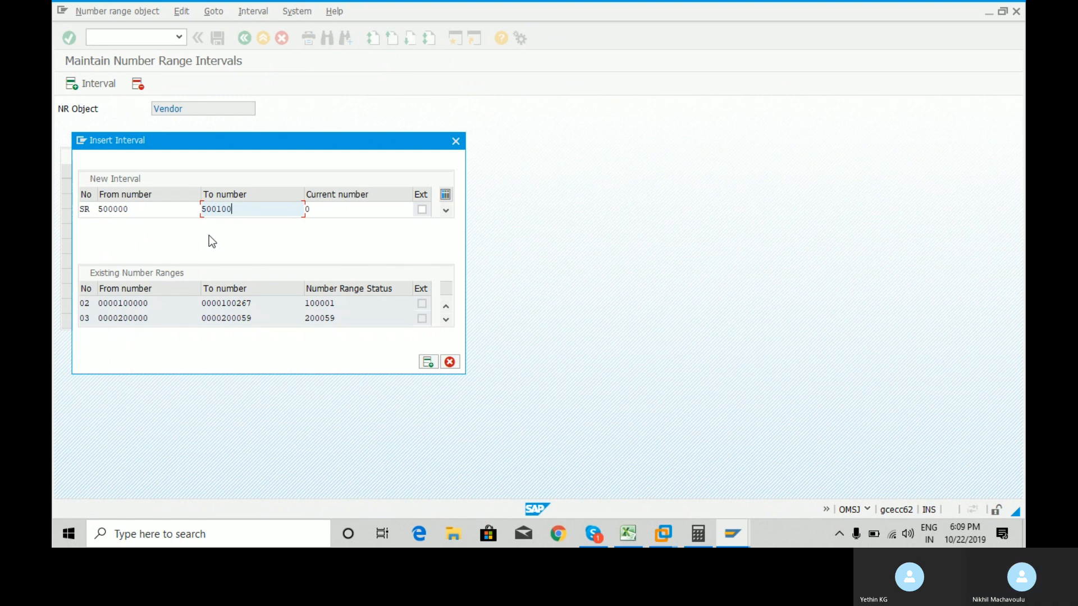
{"action": "key", "text": "Return"}
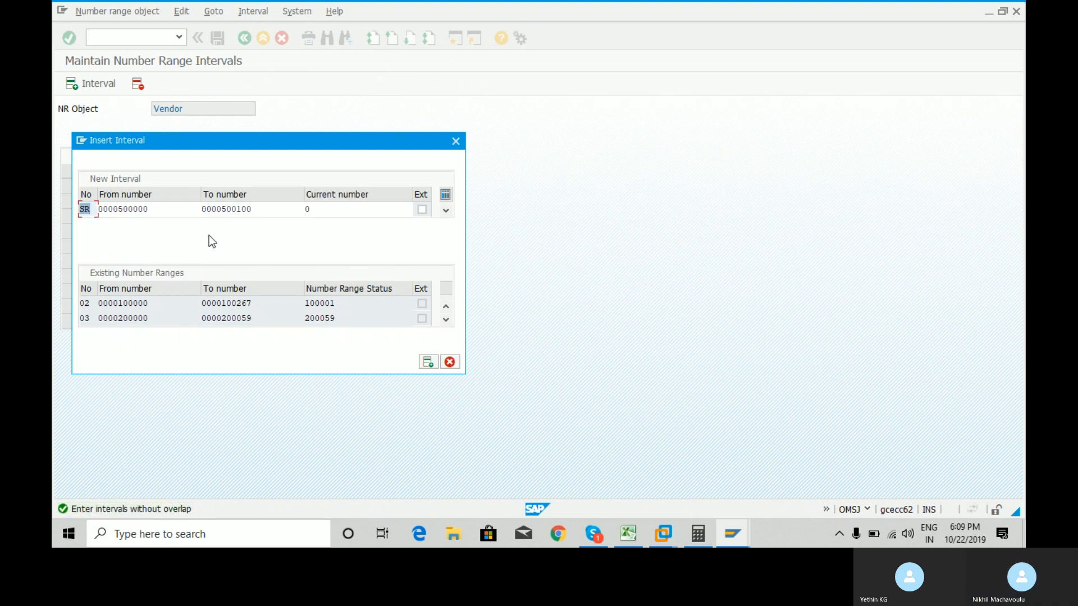
Retry the interval number as S1, 50, 51, 52 and 53.
{"action": "type", "text": "S1"}
{"action": "key", "text": "Return"}
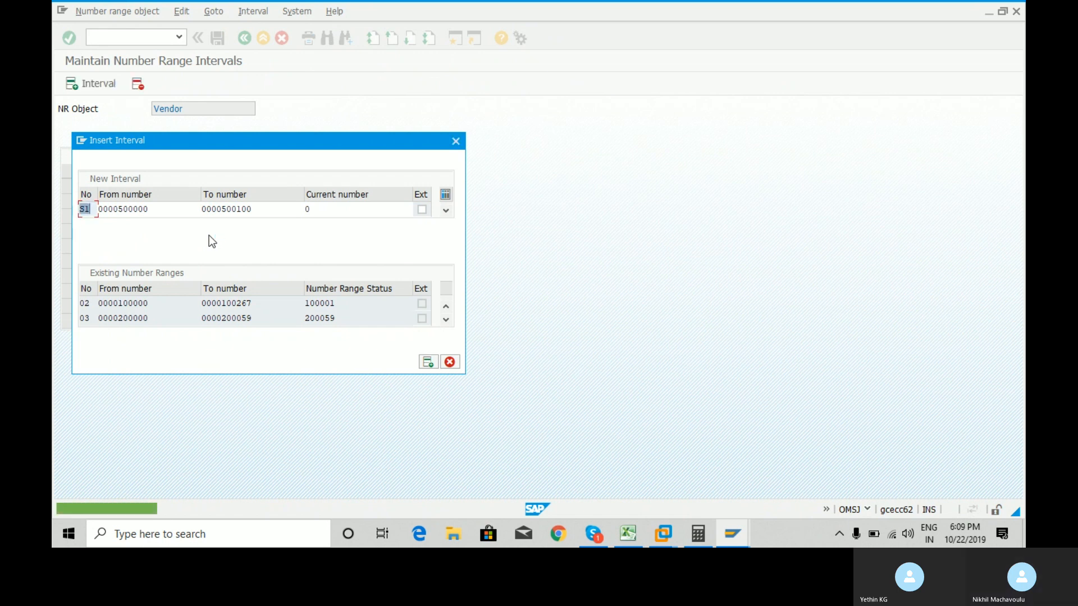
{"action": "key", "text": "Right"}
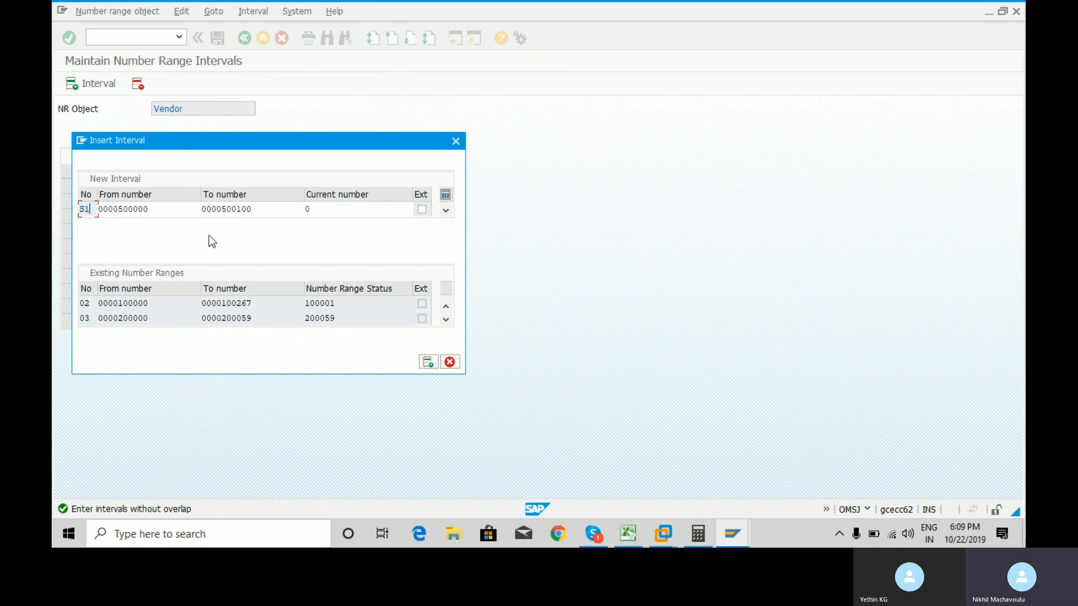
{"action": "key", "text": "BackSpace"}
{"action": "key", "text": "BackSpace"}
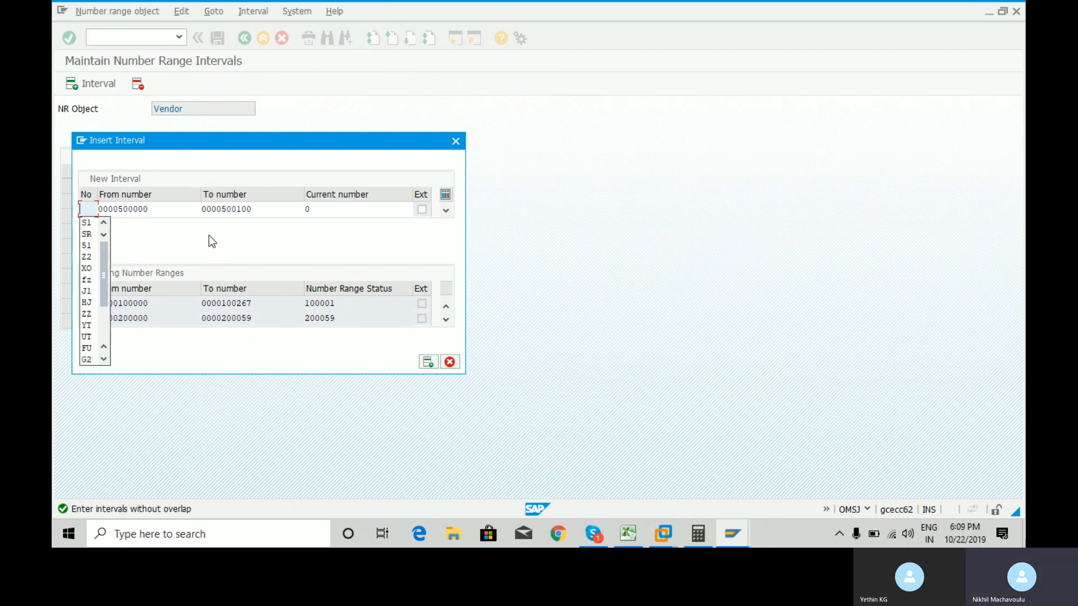
{"action": "type", "text": "50"}
{"action": "key", "text": "Return"}
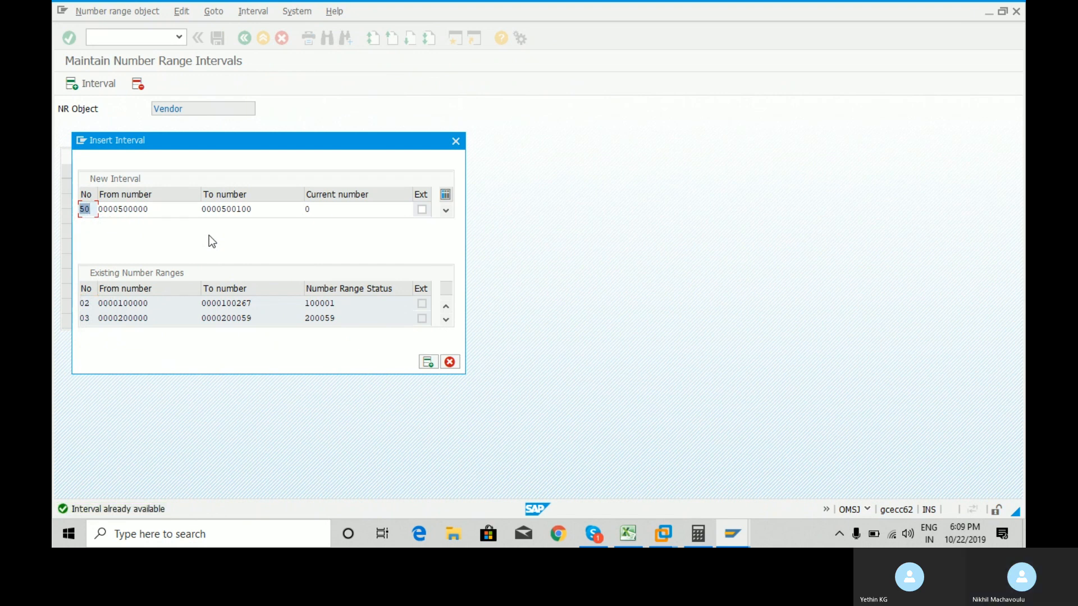
{"action": "type", "text": "51"}
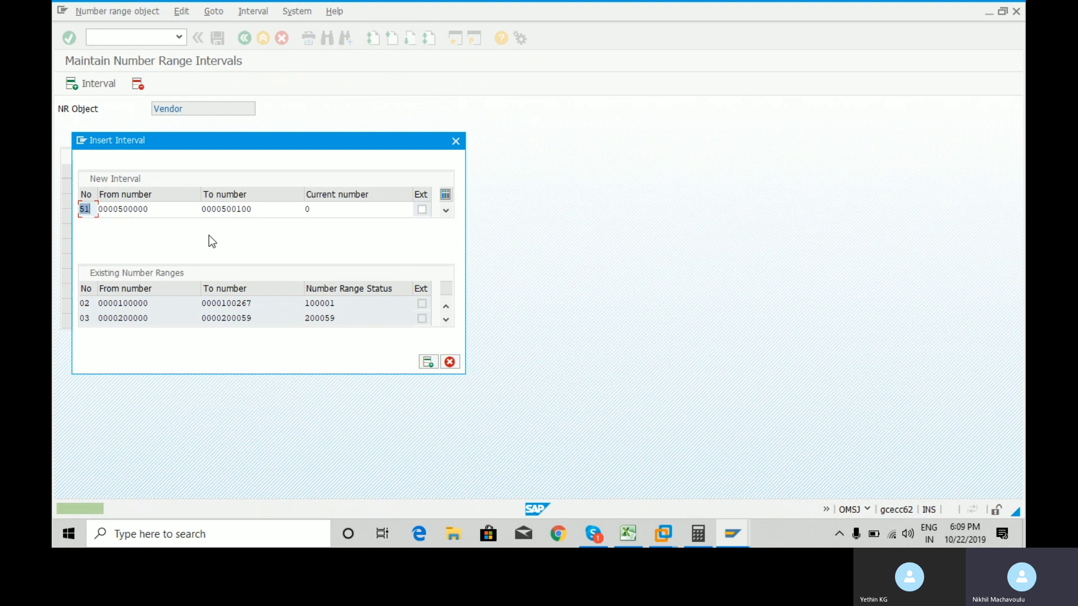
{"action": "type", "text": "52"}
{"action": "key", "text": "Return"}
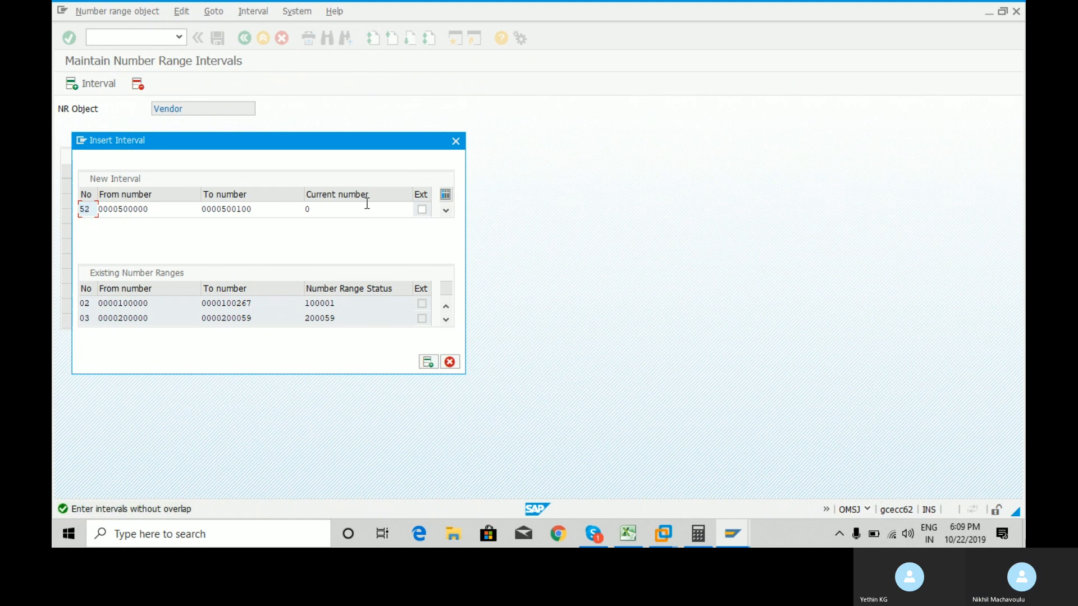
{"action": "type", "text": "53"}
{"action": "key", "text": "Return"}
Cancel the entry and start a fresh interval 60 from 500000 to 500100.
{"action": "left_click", "coordinate": [457, 146]}
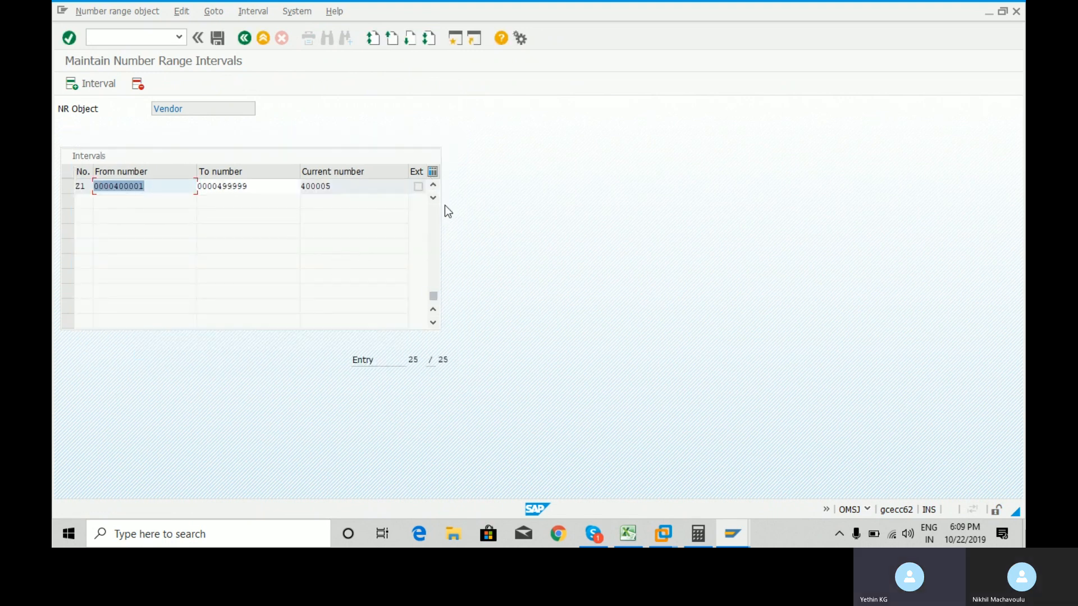
{"action": "left_click", "coordinate": [99, 89]}
{"action": "type", "text": "60"}
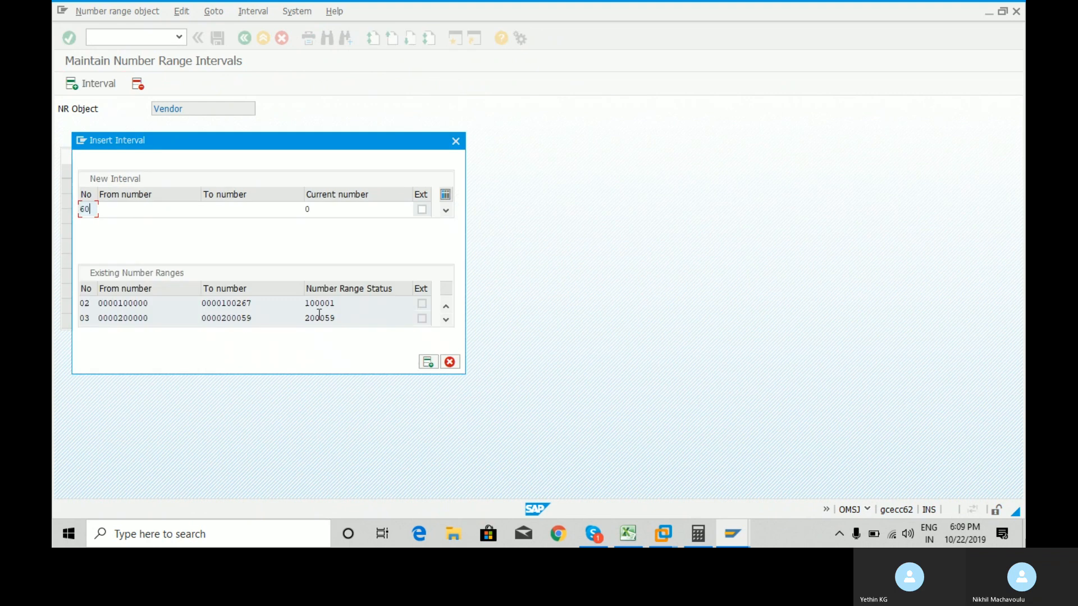
{"action": "key", "text": "Tab"}
{"action": "type", "text": "500000"}
{"action": "key", "text": "Tab"}
{"action": "type", "text": "500100"}
{"action": "key", "text": "Return"}
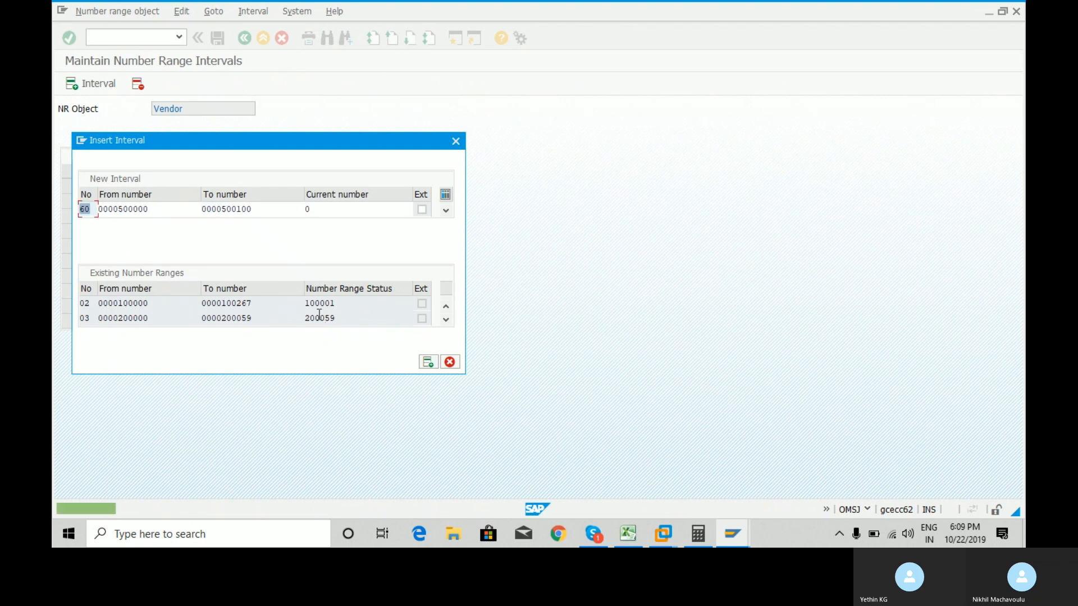
Retry the number as 61, 62 and 66, finally settling on 10.
{"action": "type", "text": "6"}
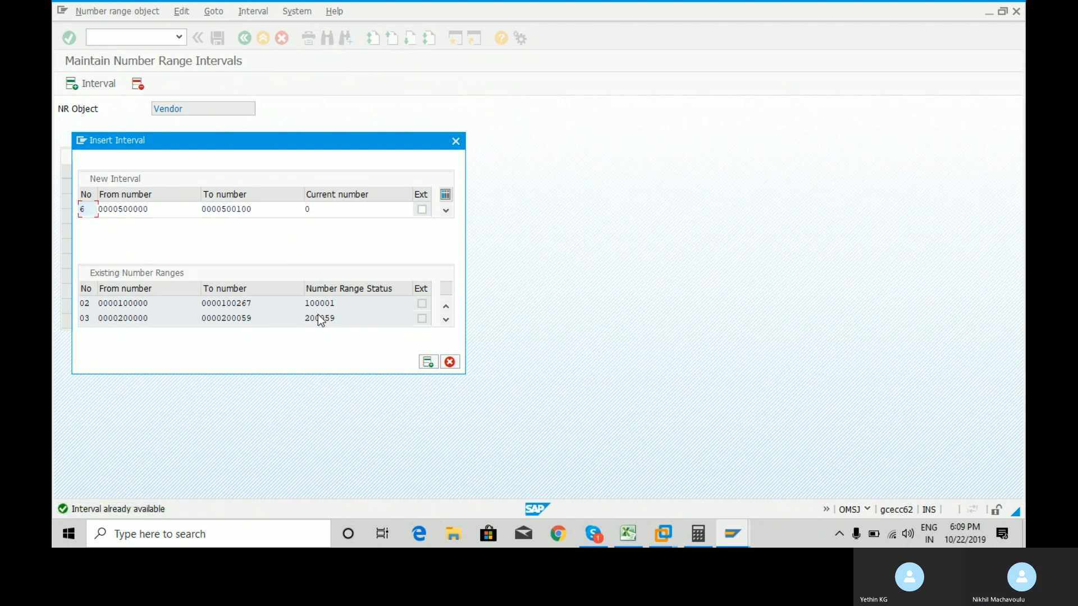
{"action": "type", "text": "1"}
{"action": "key", "text": "Return"}
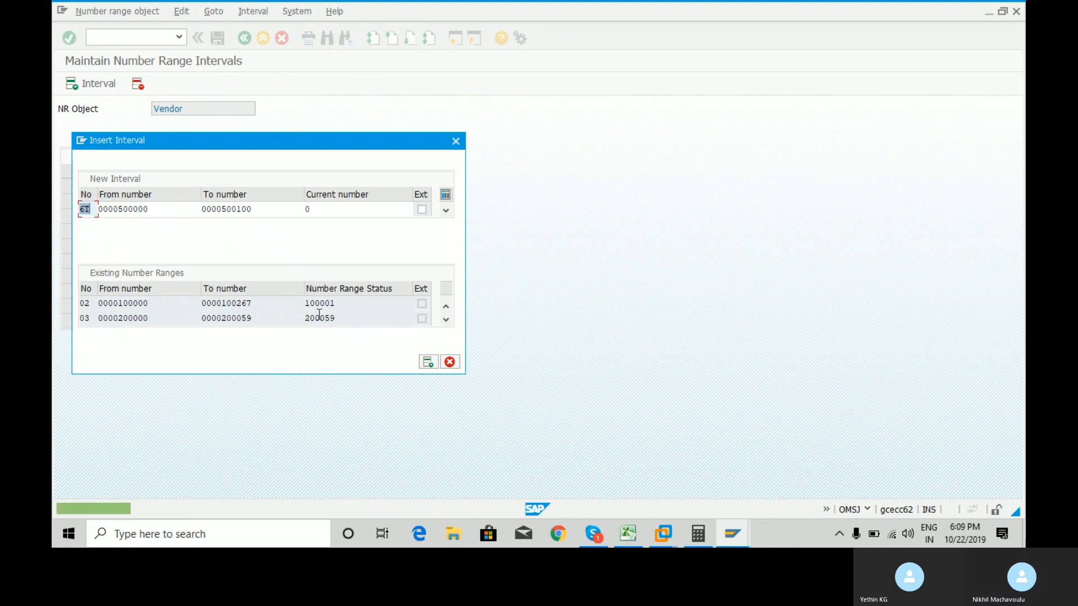
{"action": "type", "text": "6"}
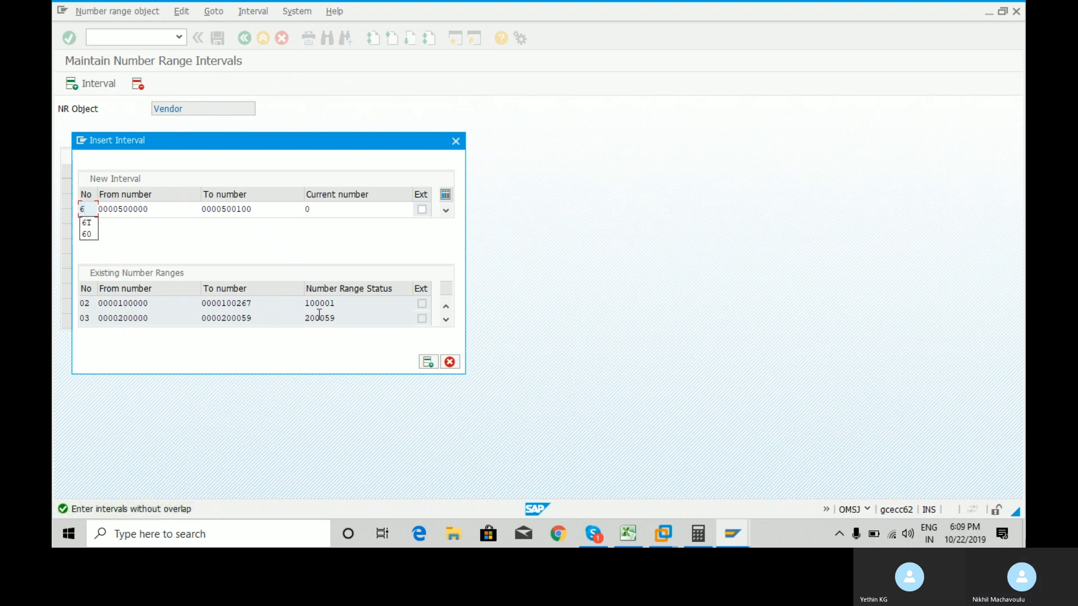
{"action": "type", "text": "1"}
{"action": "key", "text": "Return"}
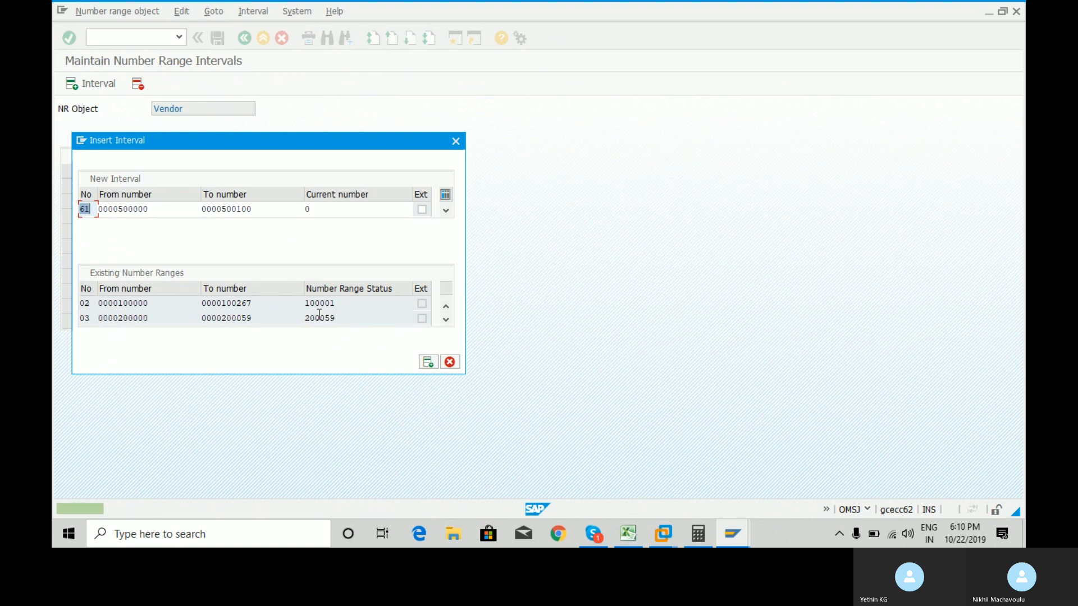
{"action": "type", "text": "6"}
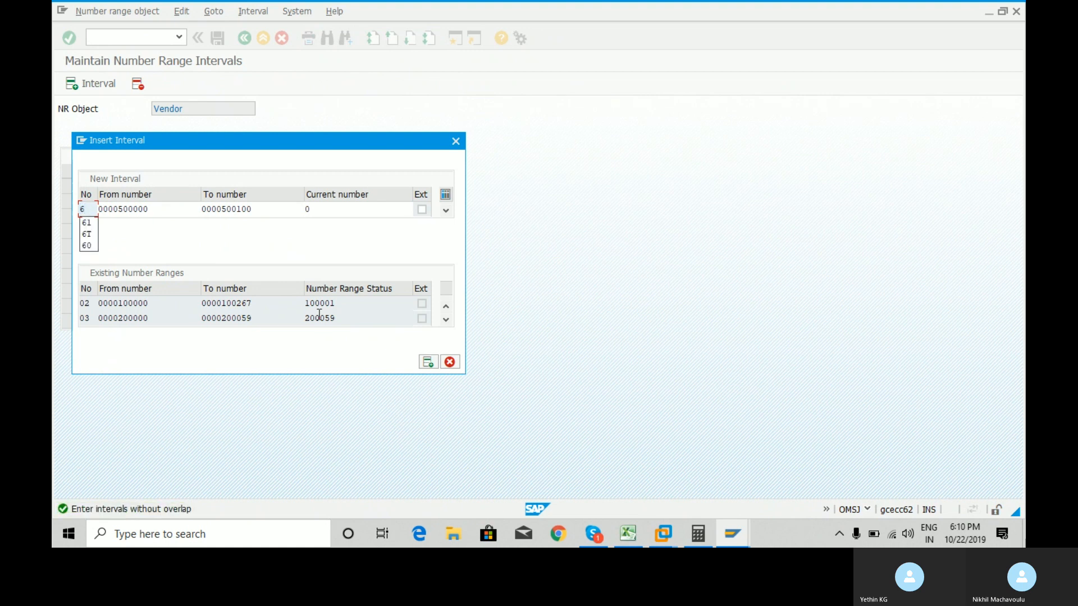
{"action": "type", "text": "2"}
{"action": "key", "text": "Return"}
{"action": "type", "text": "66"}
{"action": "key", "text": "Return"}
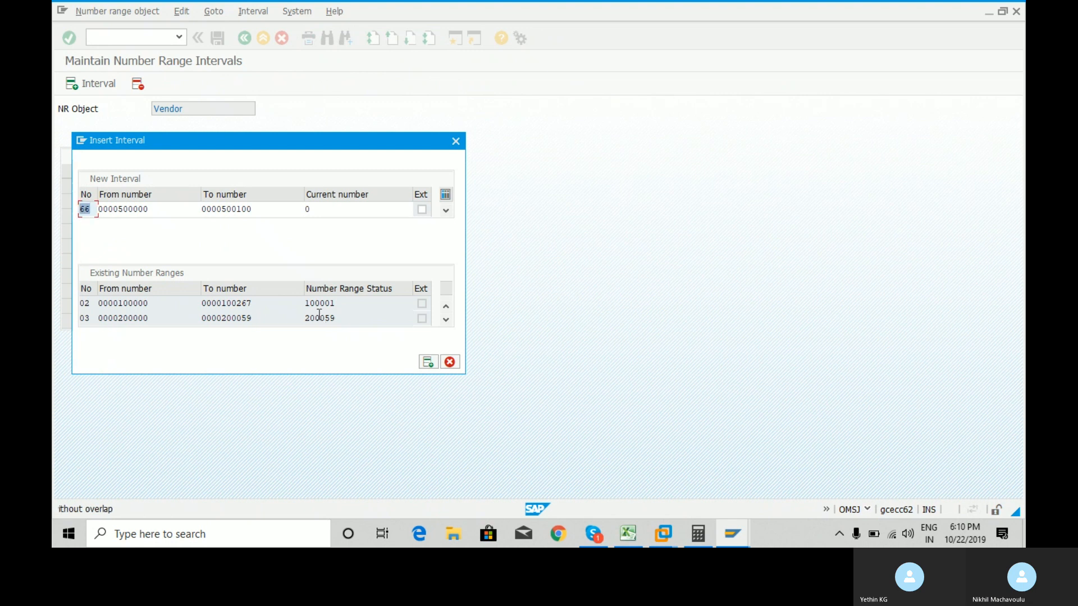
{"action": "key", "text": "BackSpace"}
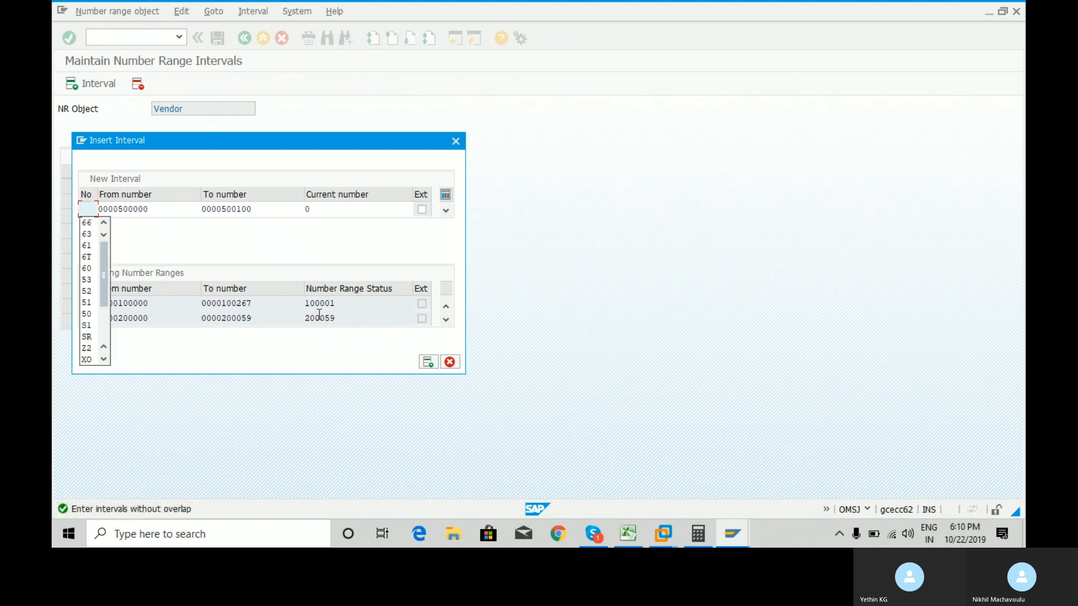
{"action": "type", "text": "10"}
{"action": "key", "text": "Return"}
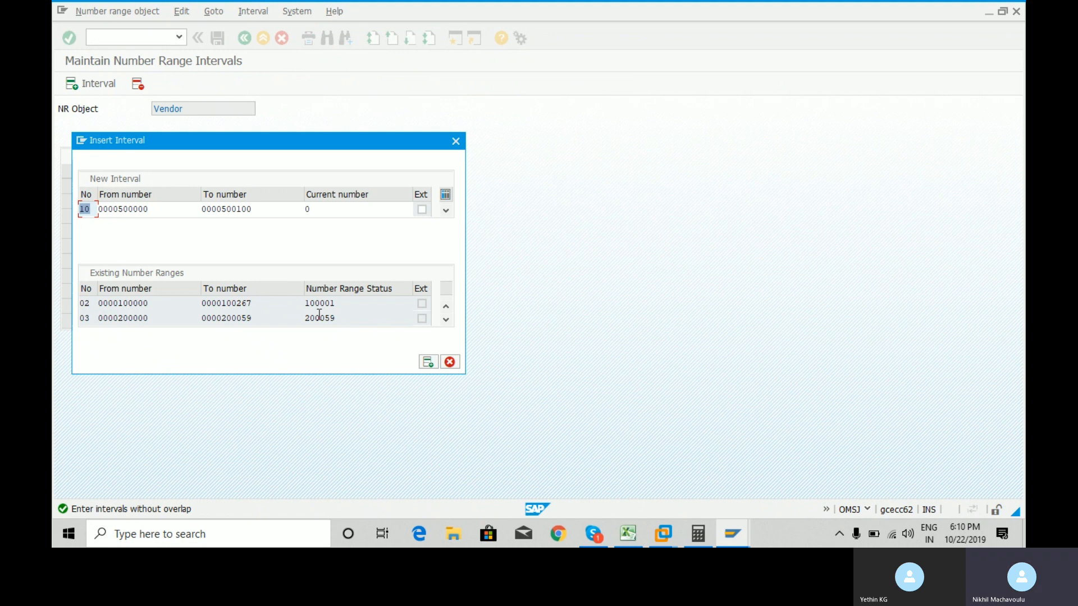
Discard the unsaved new interval and reopen the vendor number range intervals.
{"action": "left_click", "coordinate": [457, 145]}
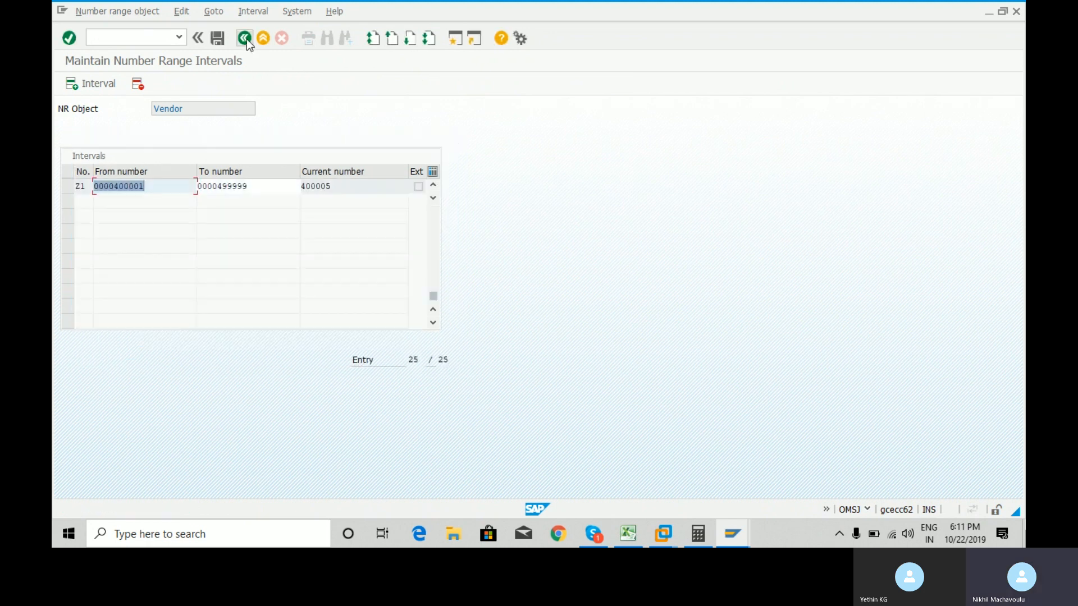
{"action": "left_click", "coordinate": [246, 38]}
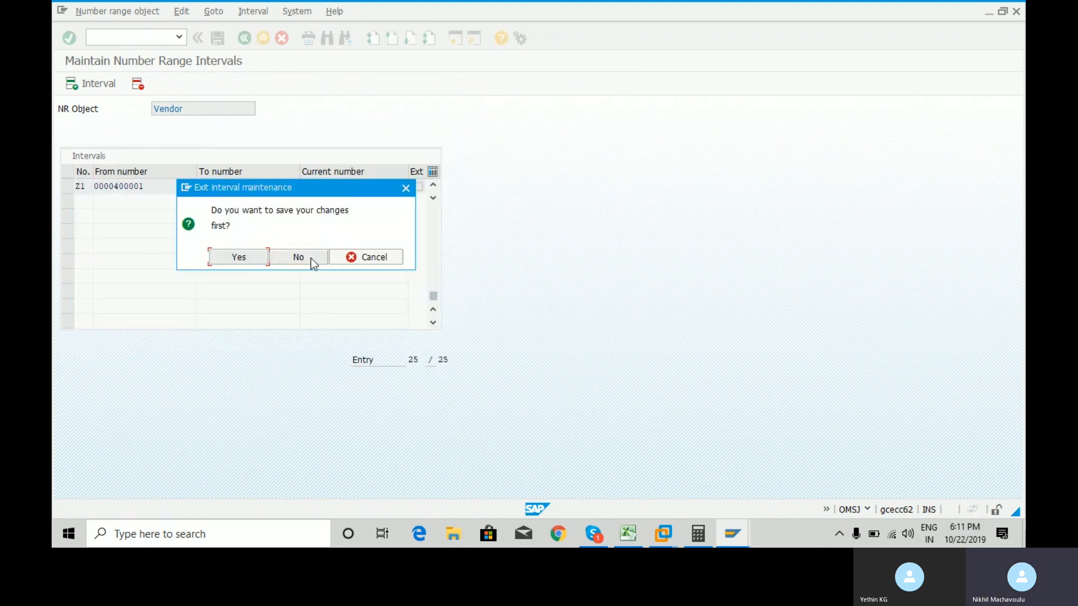
{"action": "left_click", "coordinate": [308, 259]}
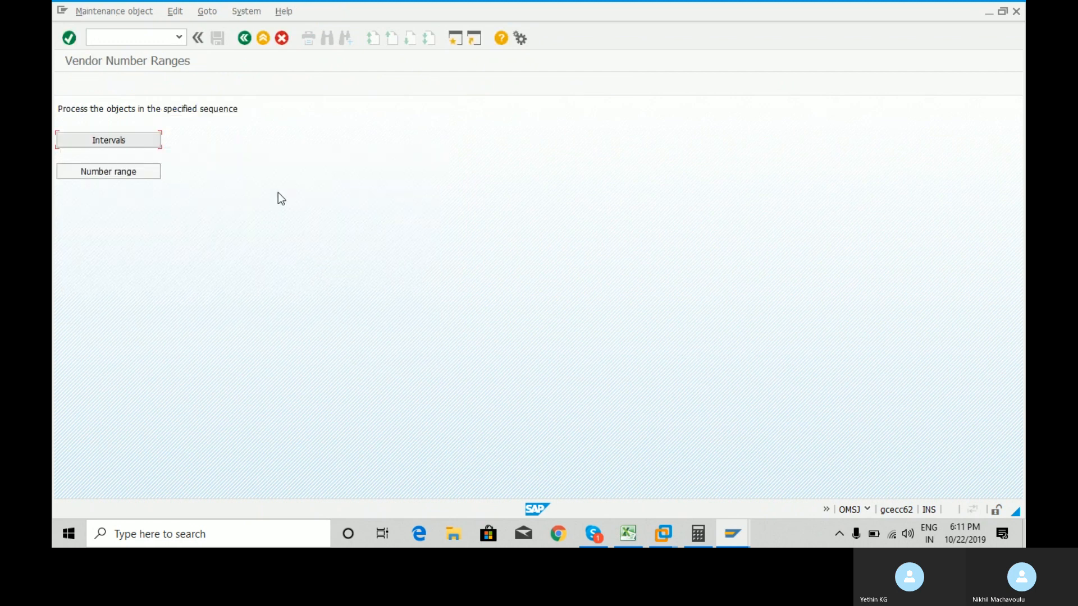
{"action": "left_click", "coordinate": [119, 143]}
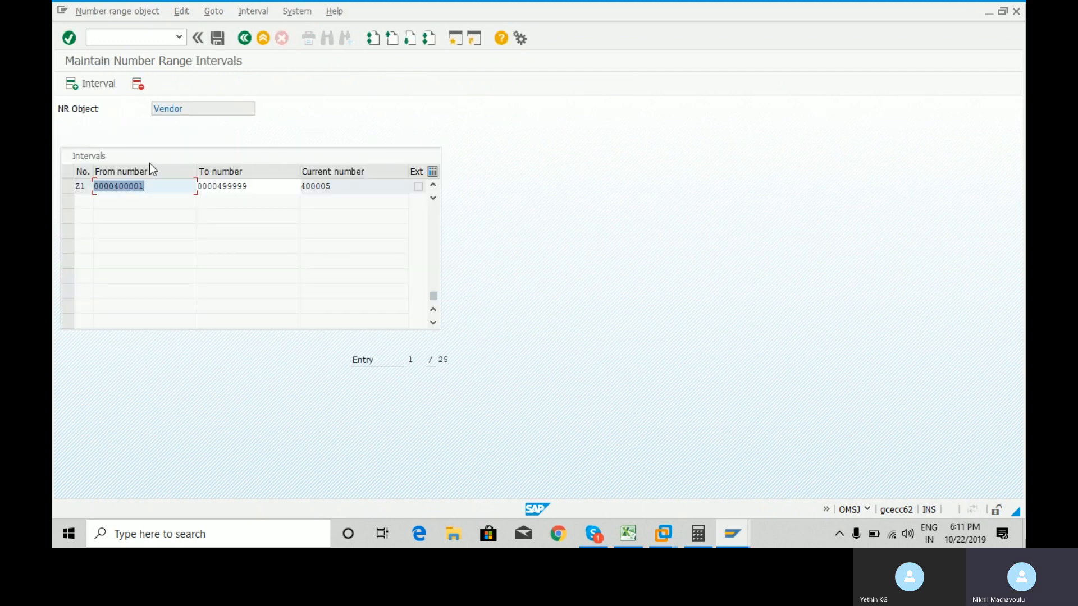
Delete intervals A1, A2 and A3 and save, acknowledging the transport notice.
{"action": "left_click_drag", "start_coordinate": [432, 296], "coordinate": [435, 172]}
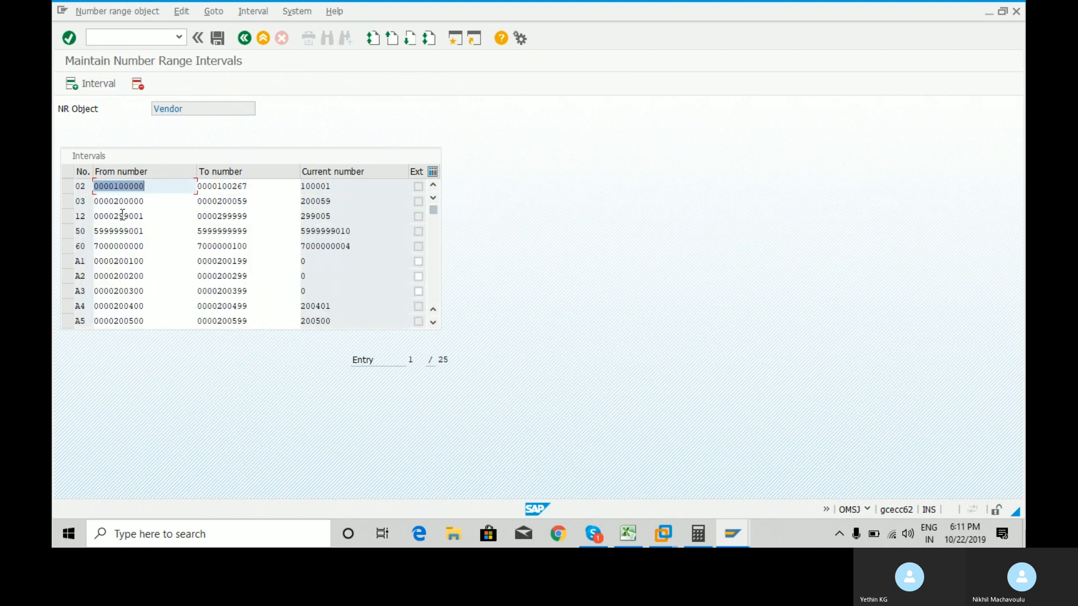
{"action": "left_click", "coordinate": [66, 261]}
{"action": "left_click", "coordinate": [67, 276]}
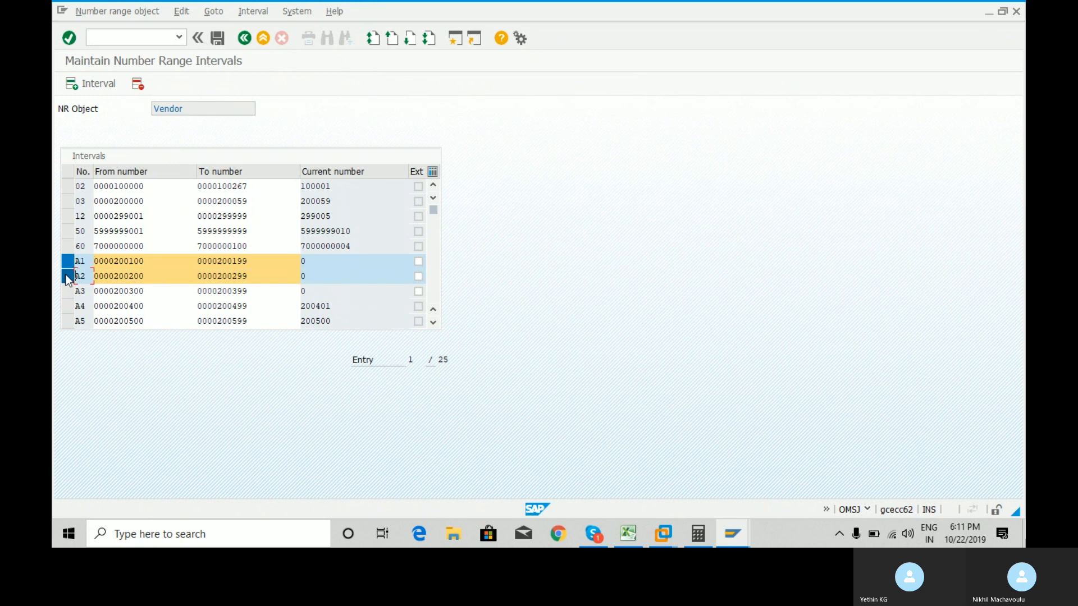
{"action": "left_click", "coordinate": [66, 291]}
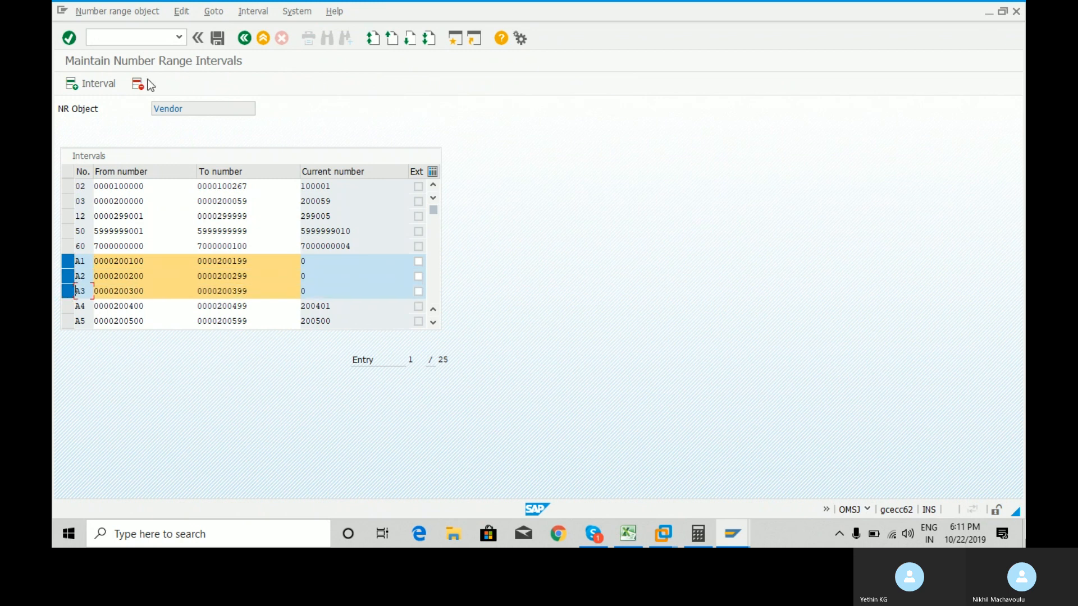
{"action": "left_click", "coordinate": [139, 84]}
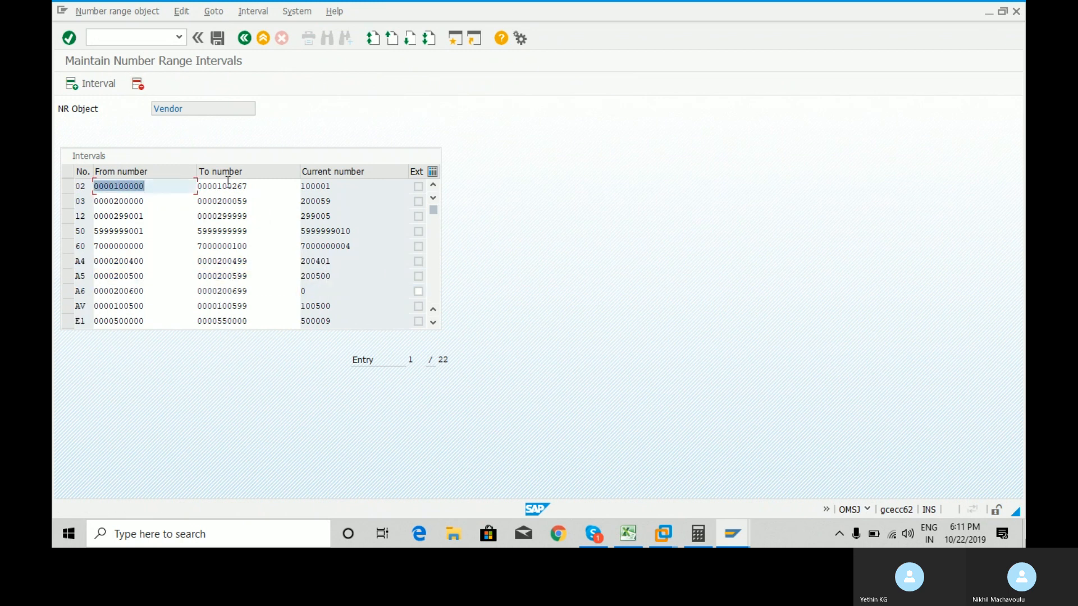
{"action": "left_click", "coordinate": [219, 38]}
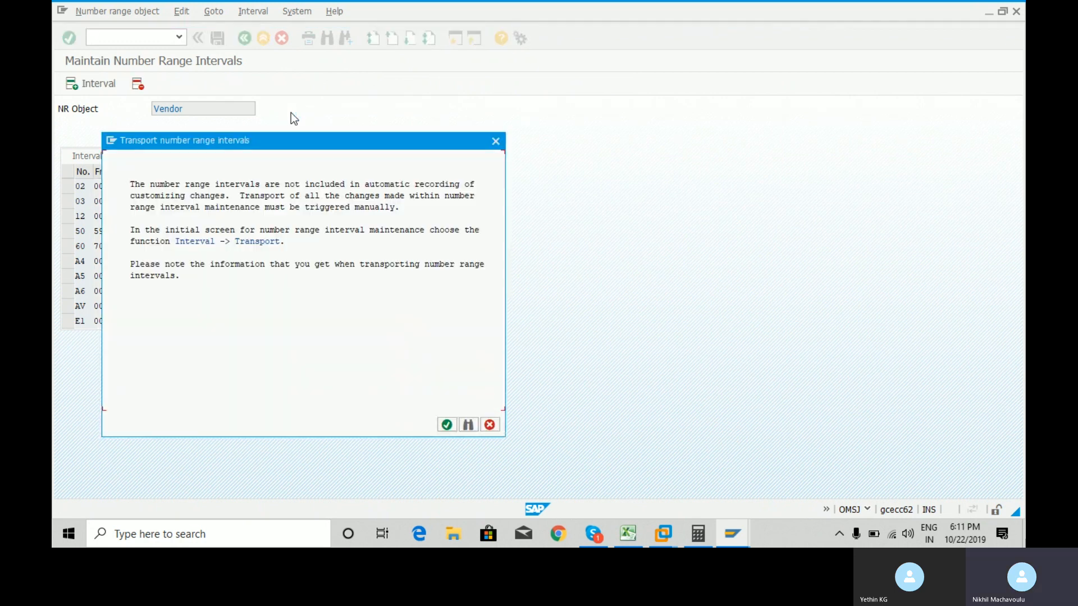
{"action": "left_click", "coordinate": [446, 424]}
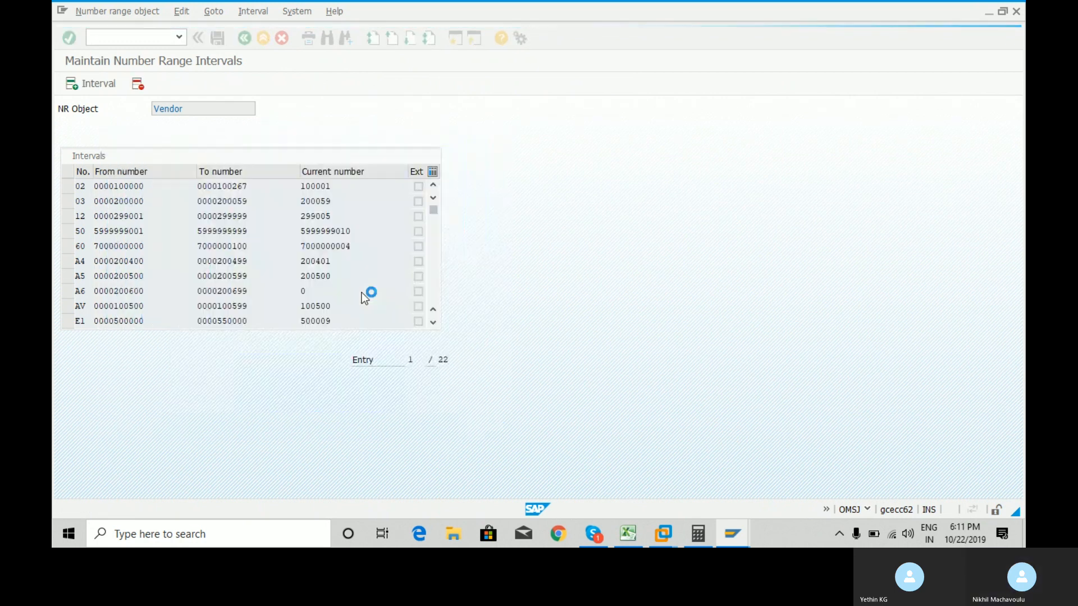
Delete interval A6 and save.
{"action": "left_click", "coordinate": [67, 291]}
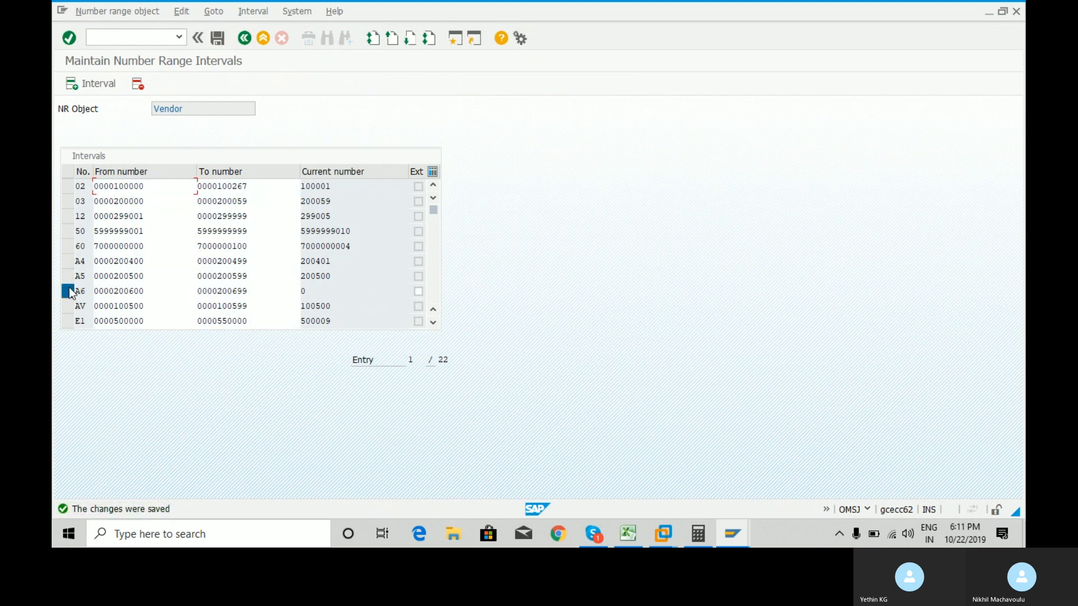
{"action": "left_click", "coordinate": [134, 87]}
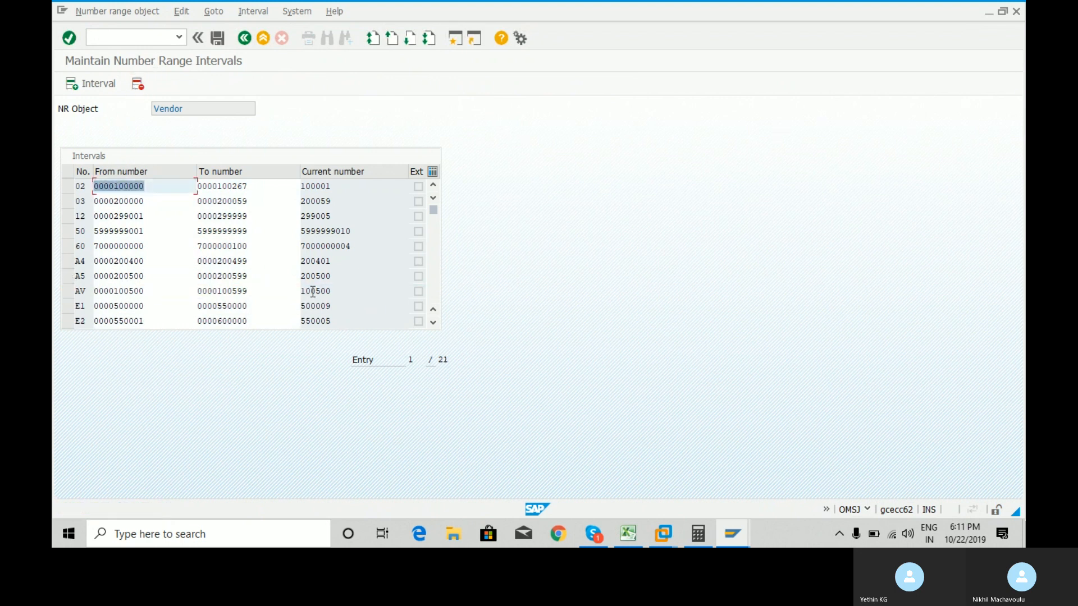
{"action": "left_click", "coordinate": [217, 38]}
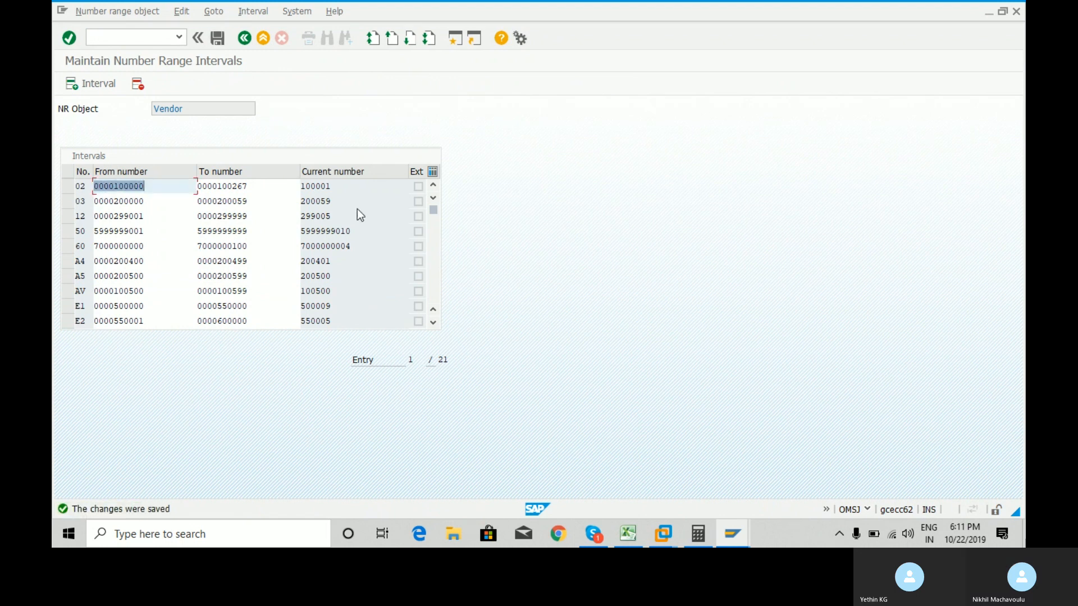
{"action": "left_click", "coordinate": [434, 323]}
{"action": "left_click", "coordinate": [433, 323]}
{"action": "left_click", "coordinate": [433, 322]}
{"action": "left_click", "coordinate": [433, 322]}
{"action": "left_click", "coordinate": [433, 322]}
{"action": "left_click", "coordinate": [434, 323]}
{"action": "left_click", "coordinate": [433, 323]}
{"action": "left_click", "coordinate": [433, 323]}
{"action": "left_click", "coordinate": [433, 322]}
{"action": "left_click", "coordinate": [433, 322]}
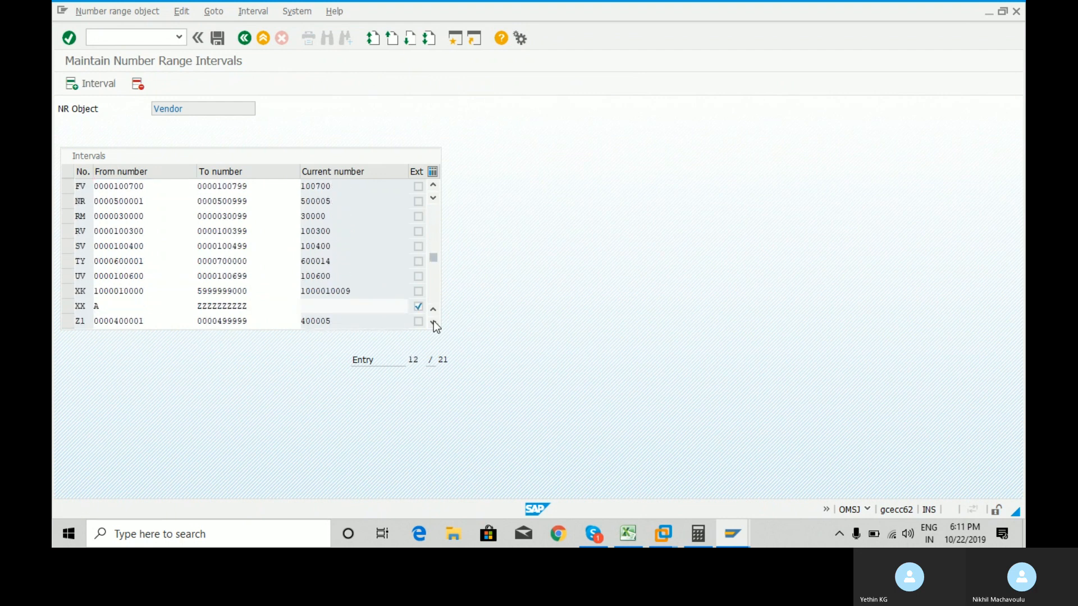
{"action": "left_click", "coordinate": [433, 323]}
{"action": "left_click", "coordinate": [434, 323]}
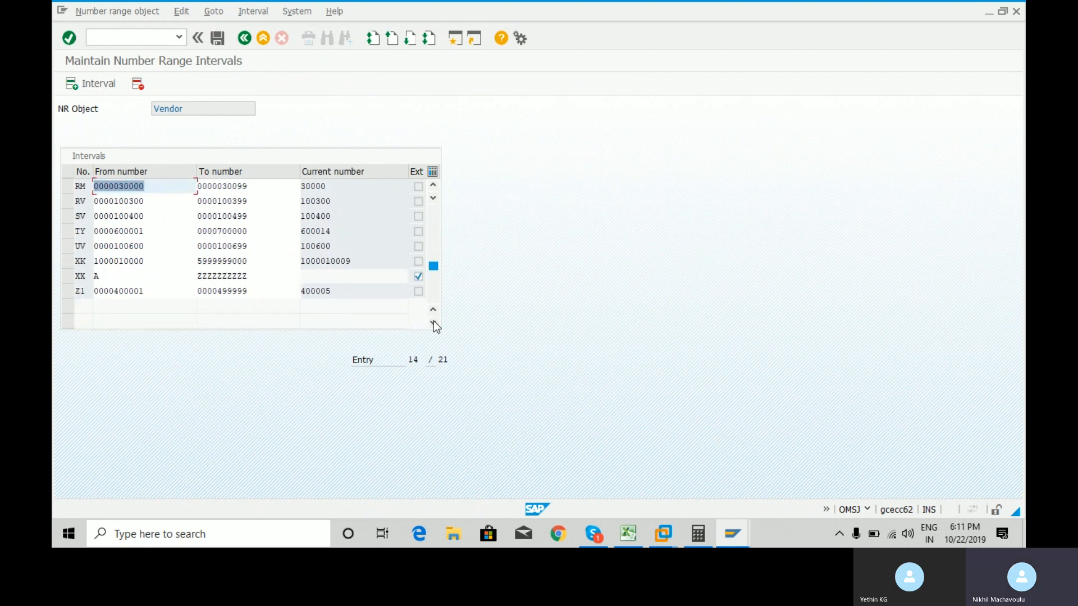
Delete interval XX and save, leaving 20 intervals.
{"action": "left_click", "coordinate": [67, 276]}
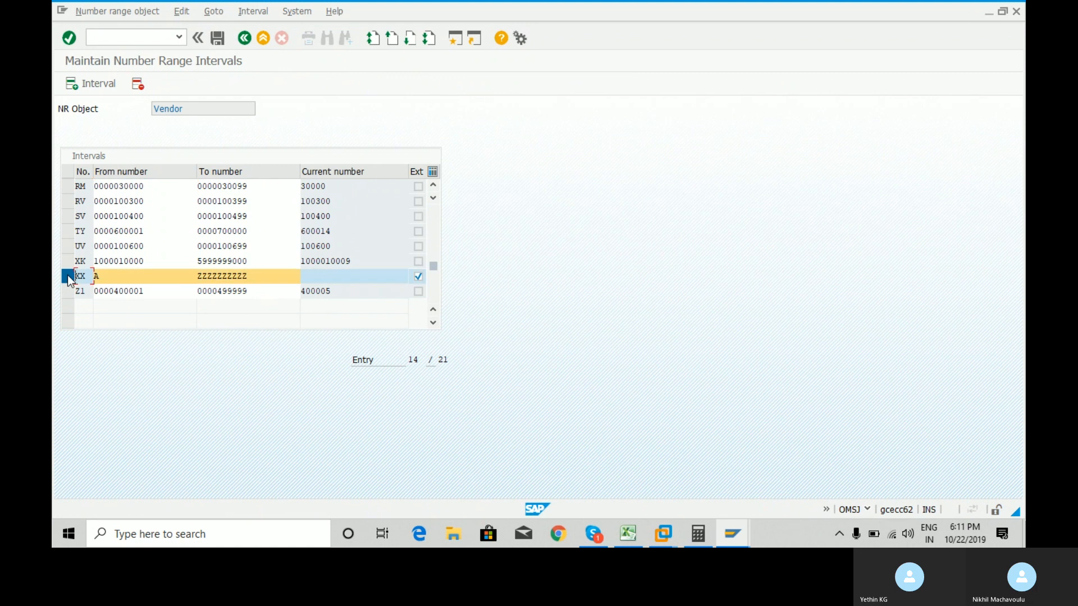
{"action": "left_click", "coordinate": [138, 83]}
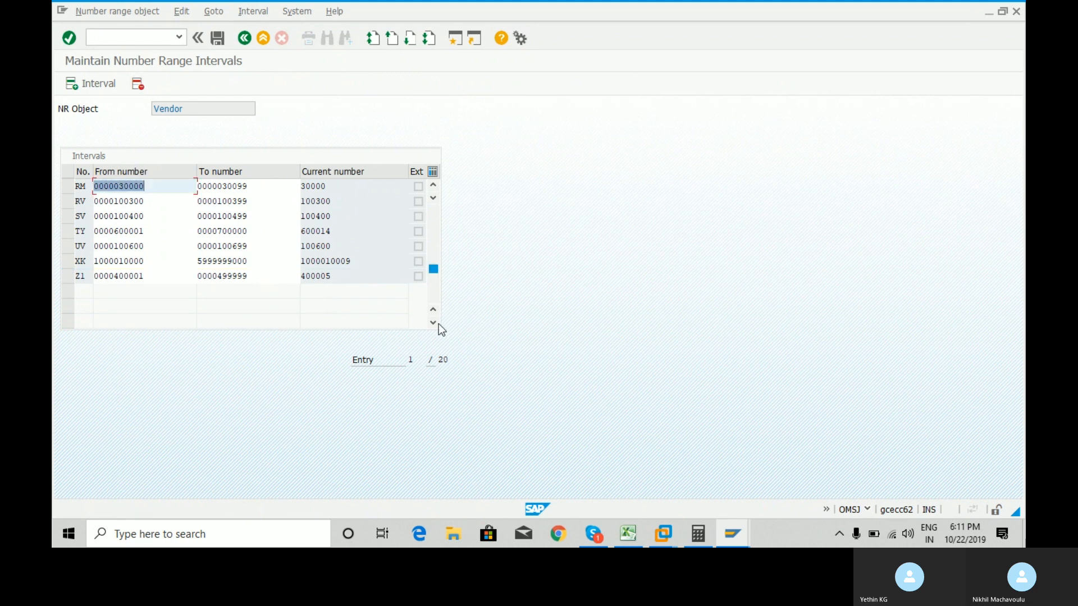
{"action": "left_click", "coordinate": [217, 38]}
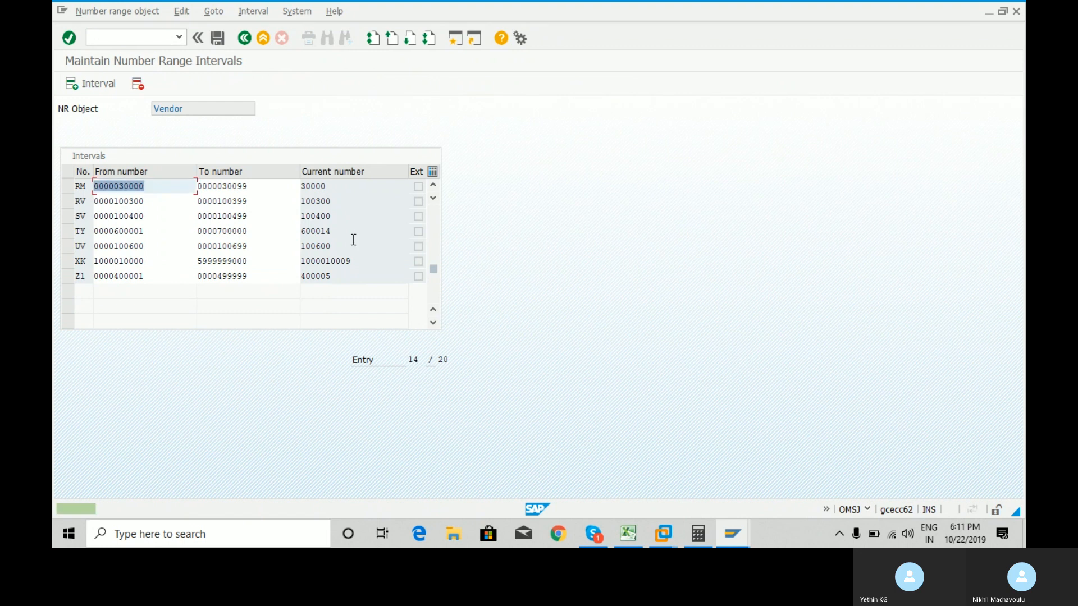
{"action": "left_click_drag", "start_coordinate": [433, 211], "coordinate": [437, 180]}
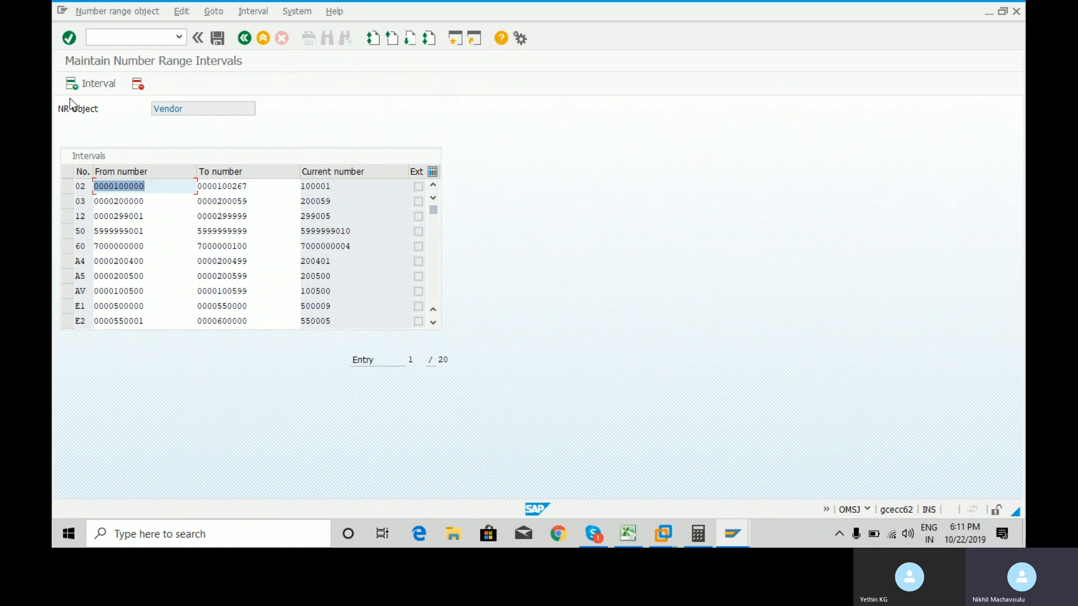
{"action": "left_click", "coordinate": [96, 84]}
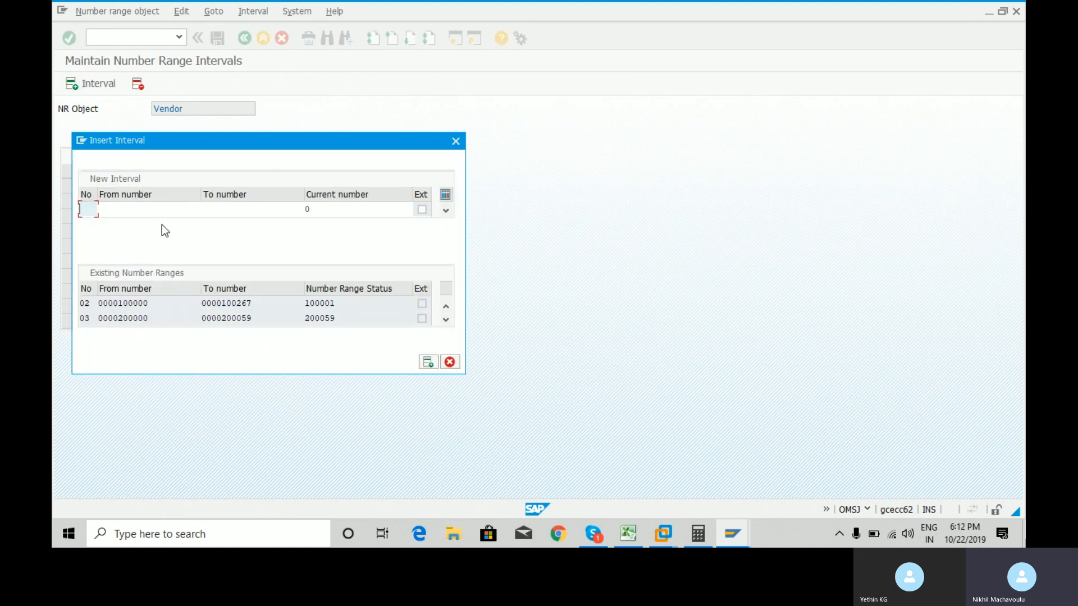
{"action": "type", "text": "A1"}
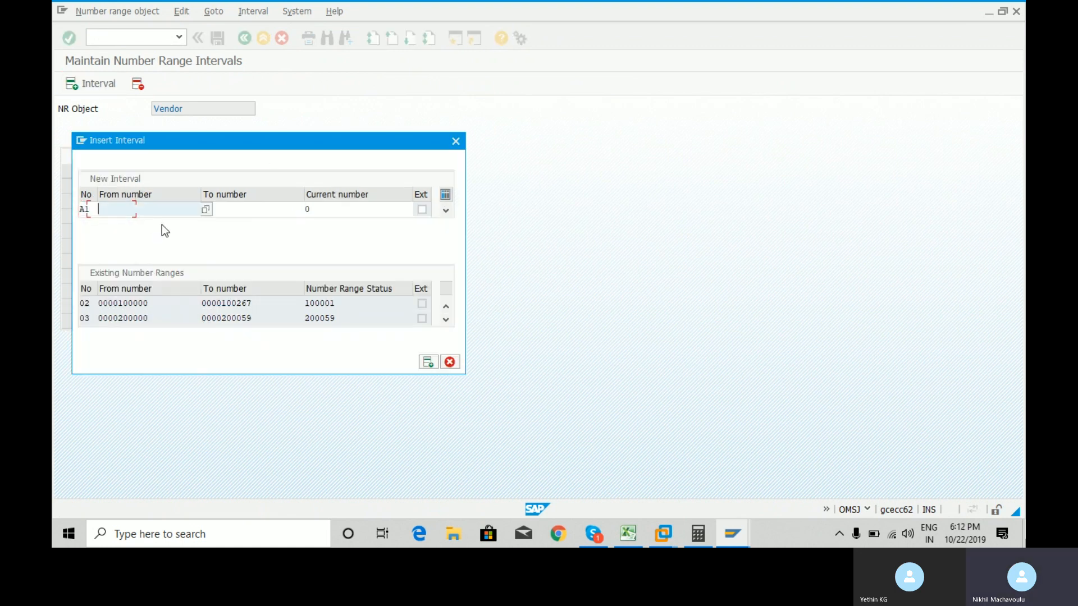
{"action": "key", "text": "Tab"}
{"action": "key", "text": "Down"}
{"action": "key", "text": "Tab"}
{"action": "type", "text": "500100"}
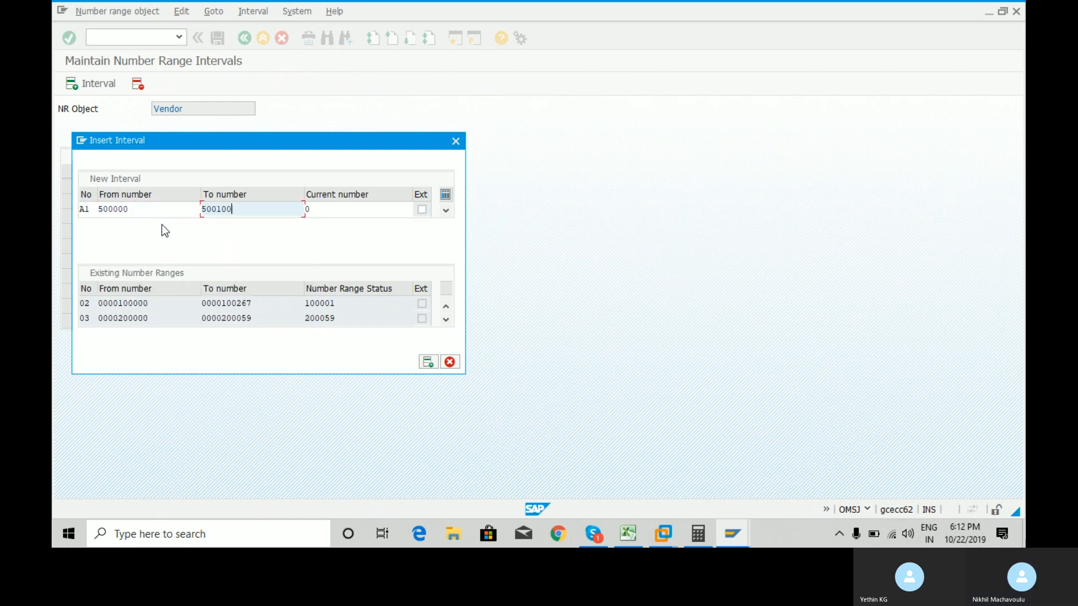
{"action": "key", "text": "Return"}
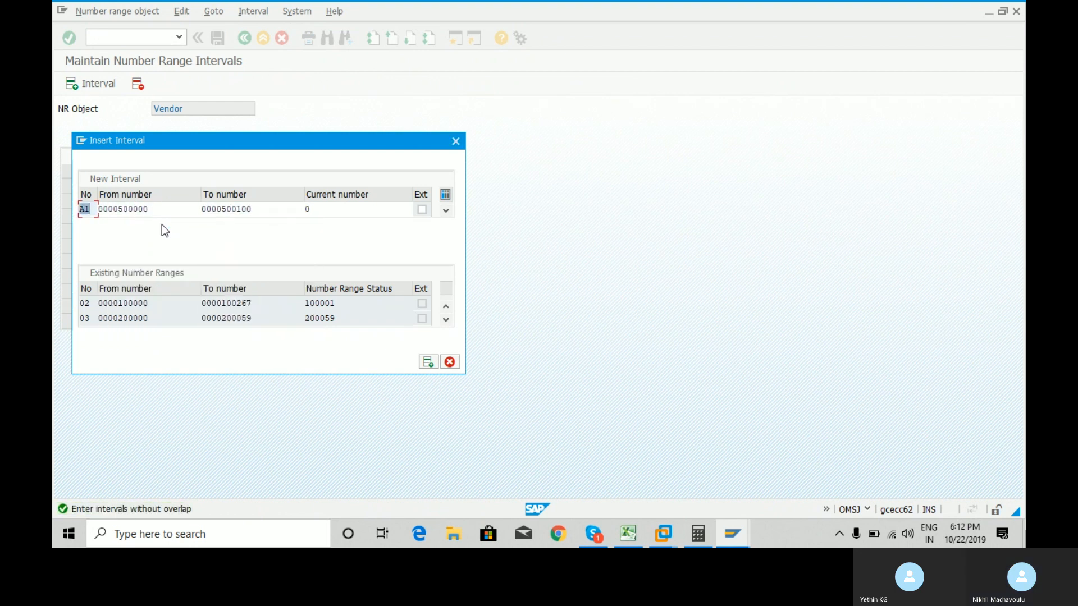
{"action": "type", "text": "A"}
{"action": "key", "text": "BackSpace"}
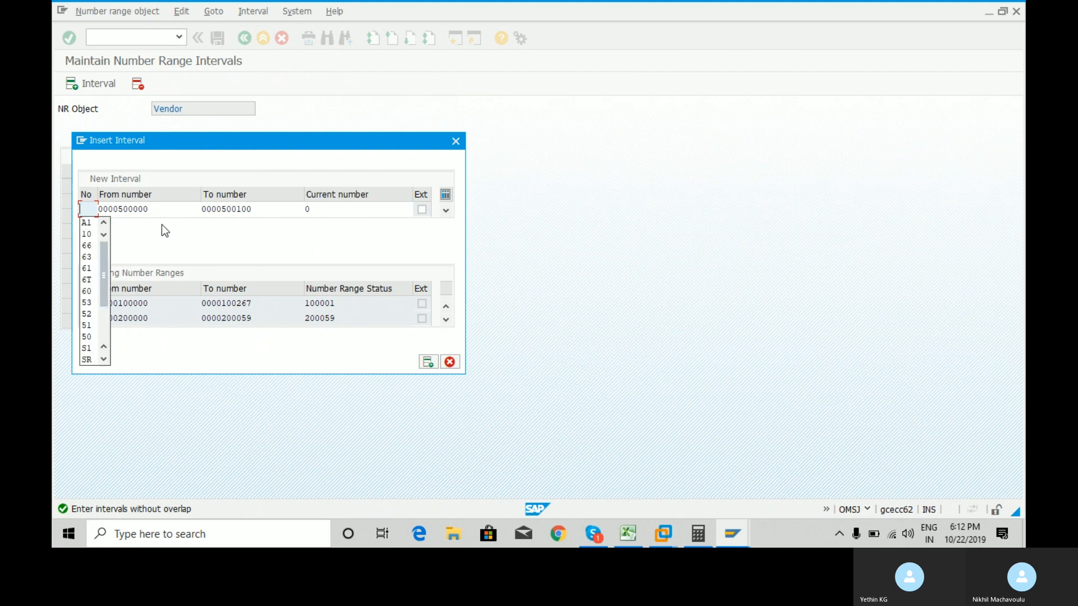
{"action": "type", "text": "GY"}
{"action": "key", "text": "Return"}
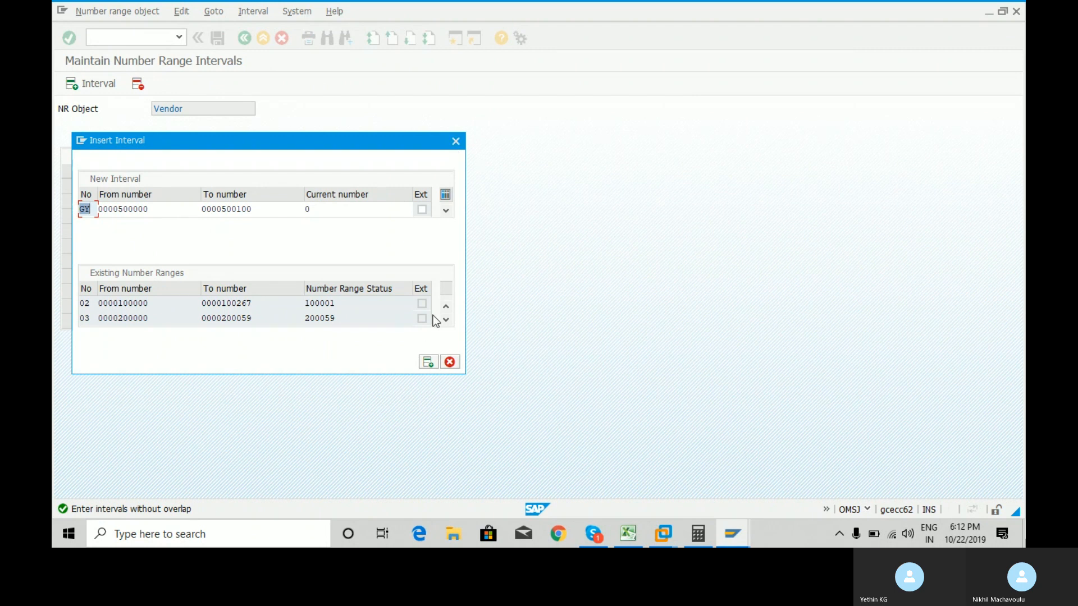
Scroll the existing number ranges and check the E1 range's current number.
{"action": "left_click", "coordinate": [447, 320]}
{"action": "left_click", "coordinate": [446, 320]}
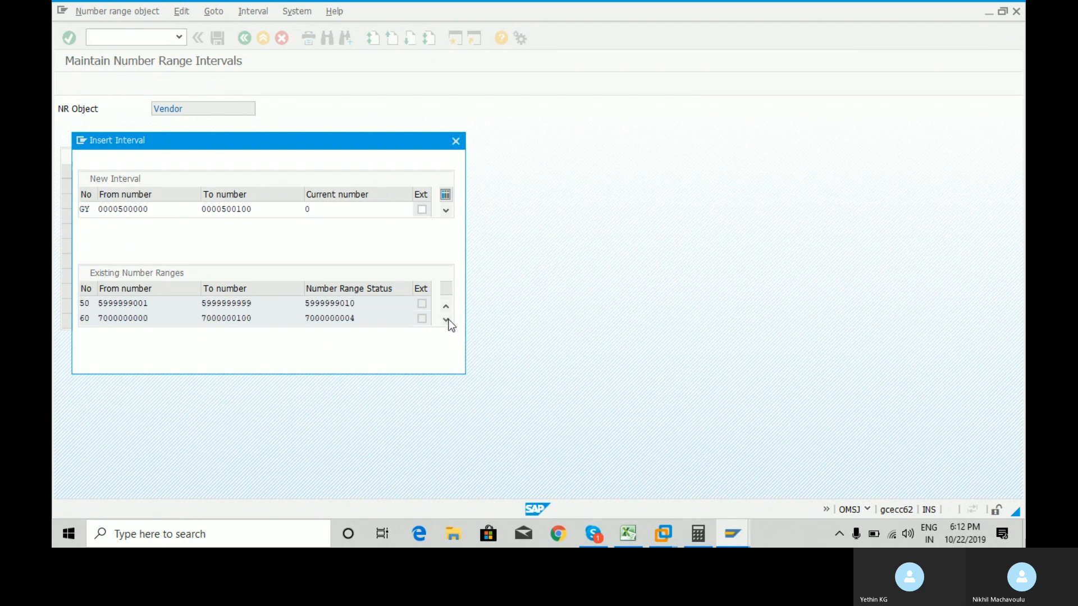
{"action": "left_click", "coordinate": [446, 320]}
{"action": "left_click", "coordinate": [447, 320]}
{"action": "left_click", "coordinate": [448, 320]}
{"action": "left_click", "coordinate": [448, 320]}
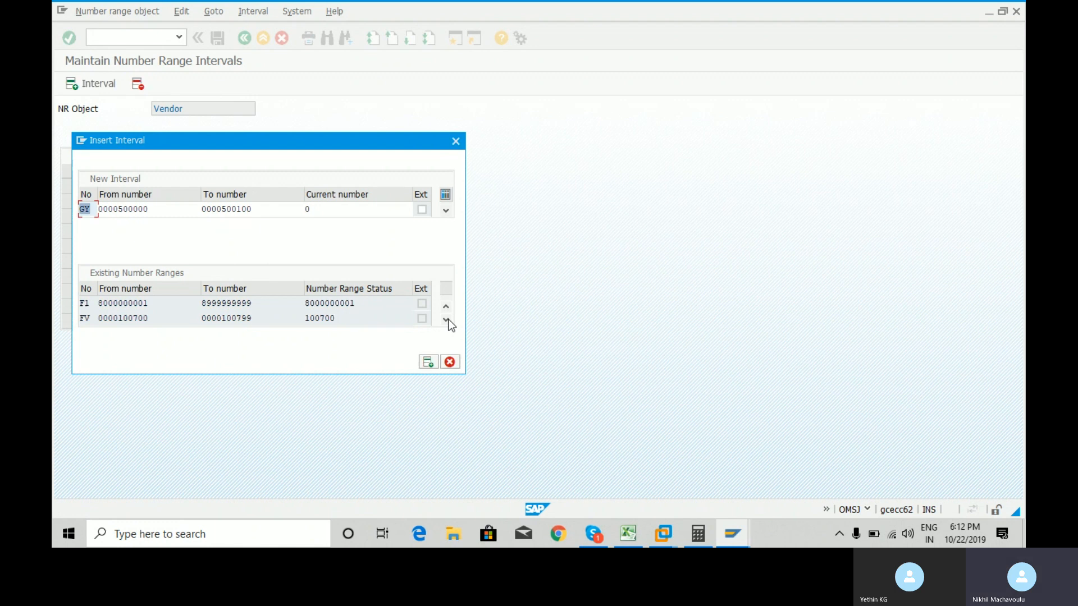
{"action": "left_click", "coordinate": [447, 313]}
{"action": "left_click", "coordinate": [447, 313]}
{"action": "left_click", "coordinate": [446, 313]}
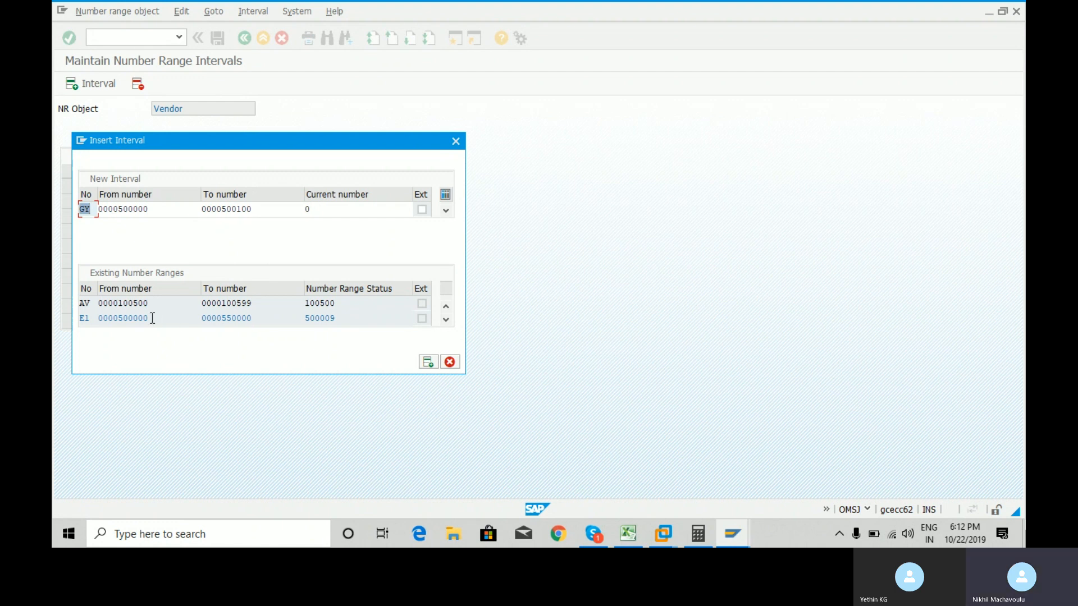
{"action": "left_click", "coordinate": [349, 320]}
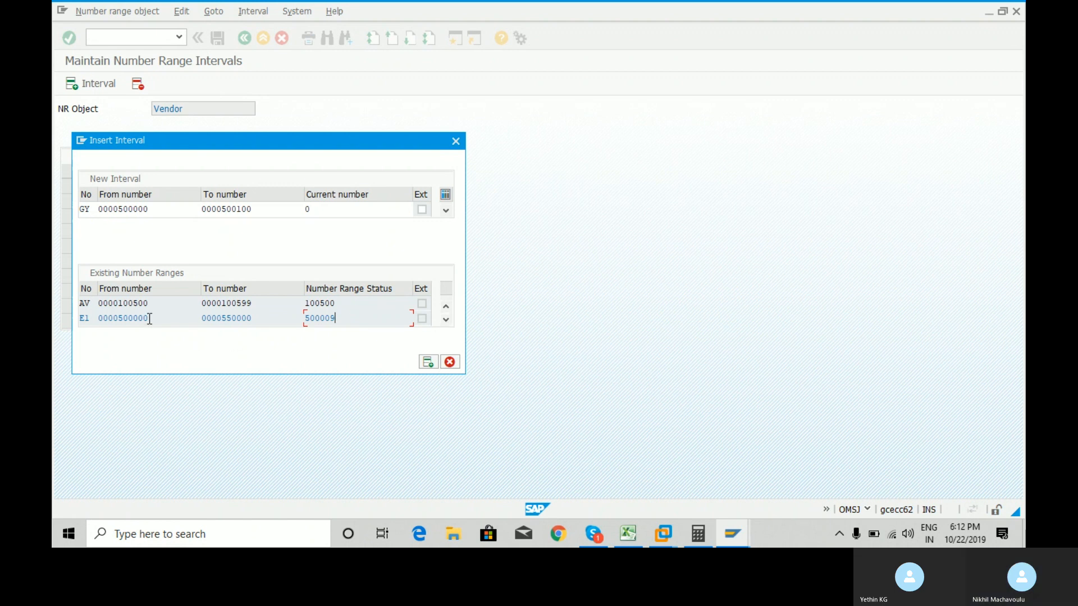
{"action": "left_click", "coordinate": [447, 321]}
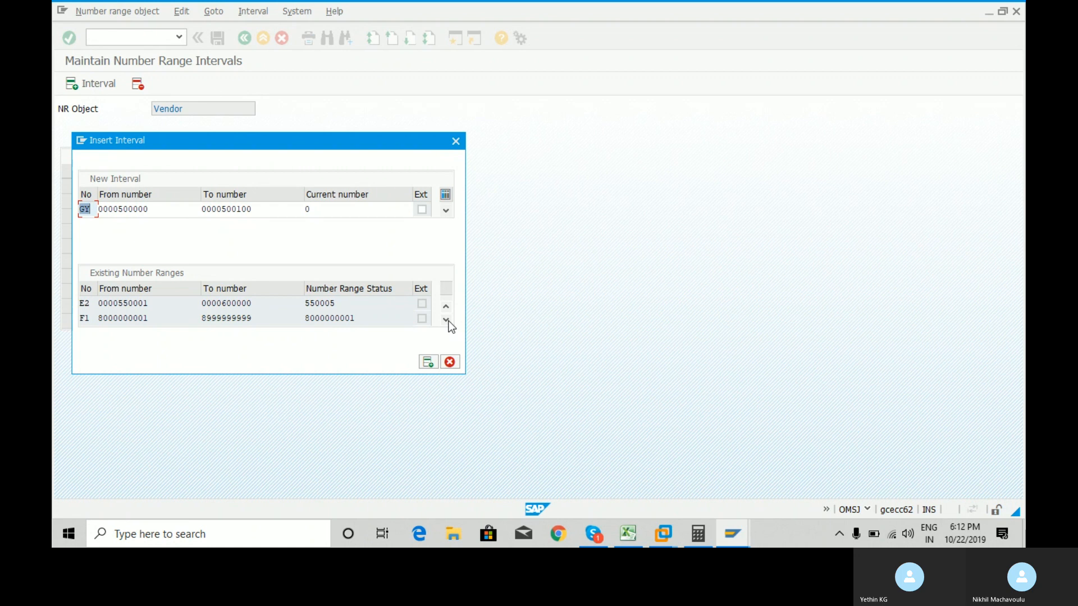
{"action": "left_click", "coordinate": [446, 320]}
{"action": "left_click", "coordinate": [446, 319]}
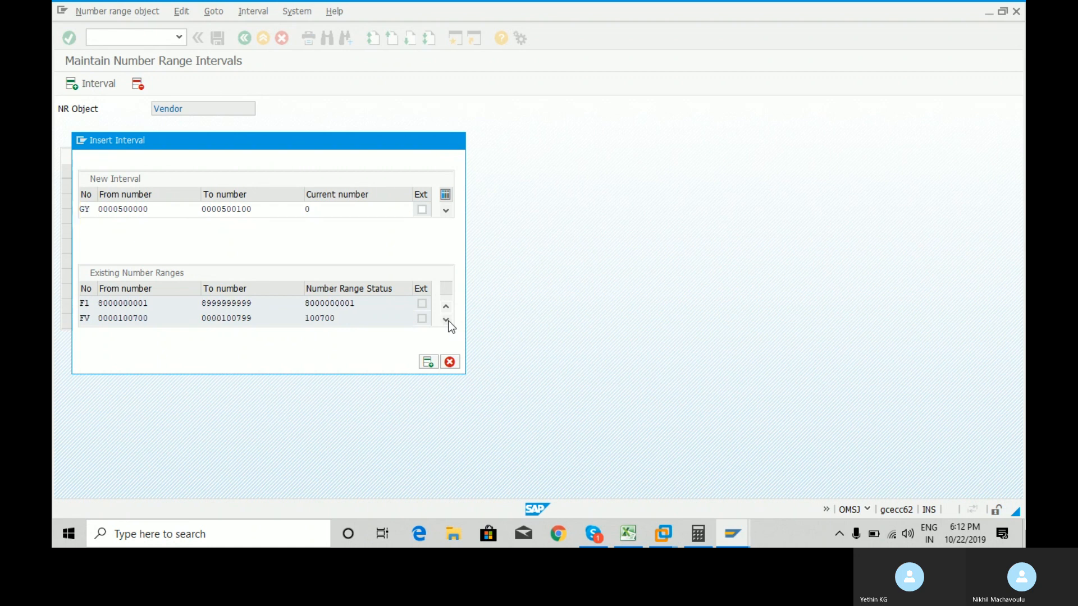
{"action": "left_click", "coordinate": [446, 320]}
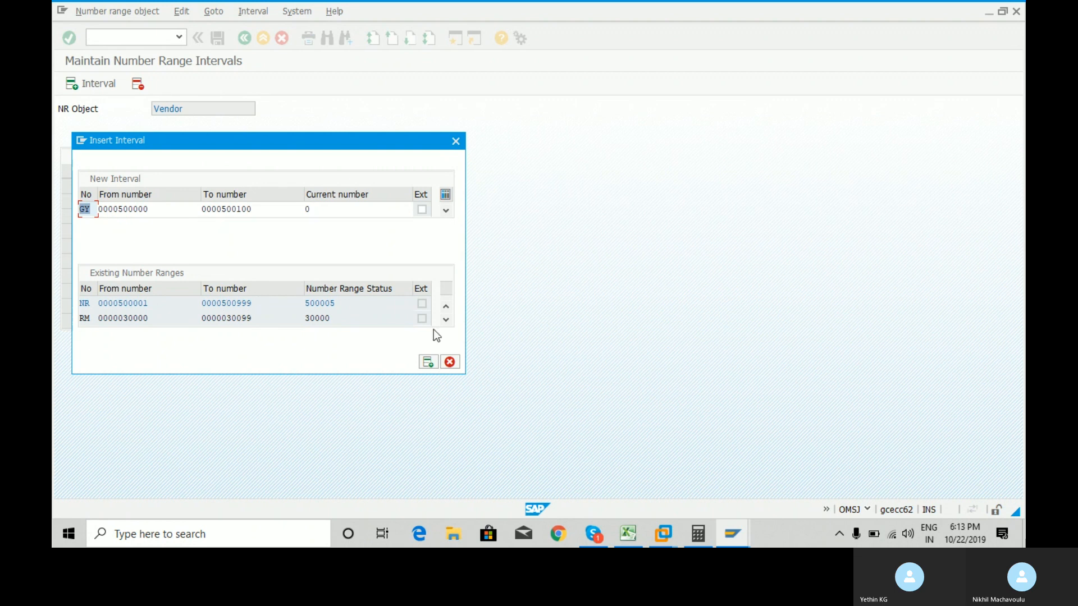
Review the free number intervals list and close it without choosing one.
{"action": "left_click", "coordinate": [446, 320]}
{"action": "left_click", "coordinate": [446, 319]}
{"action": "left_click", "coordinate": [446, 319]}
{"action": "left_click", "coordinate": [446, 320]}
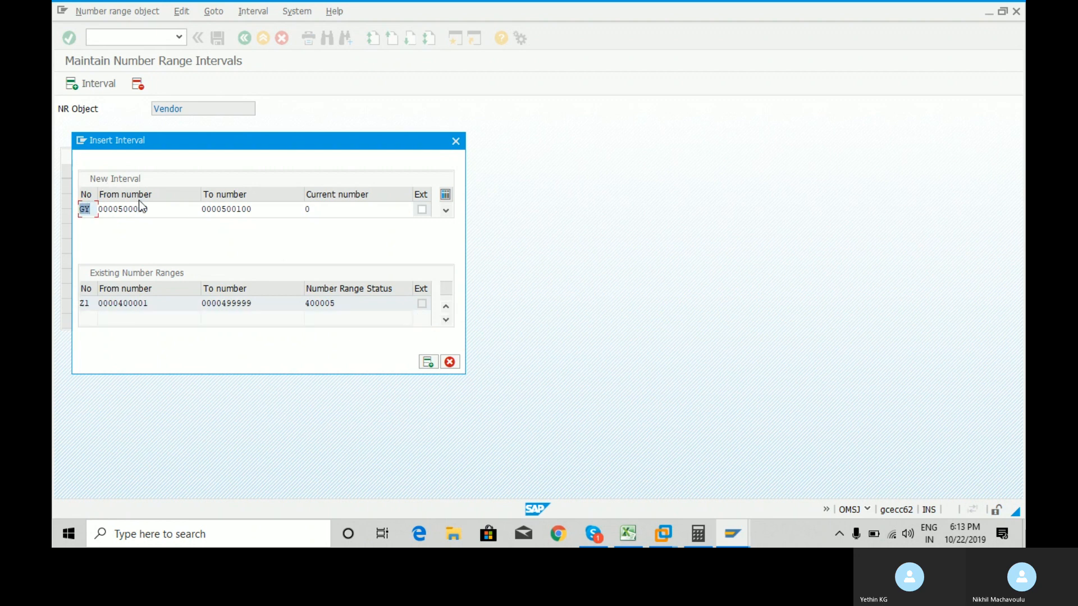
{"action": "left_click", "coordinate": [203, 209]}
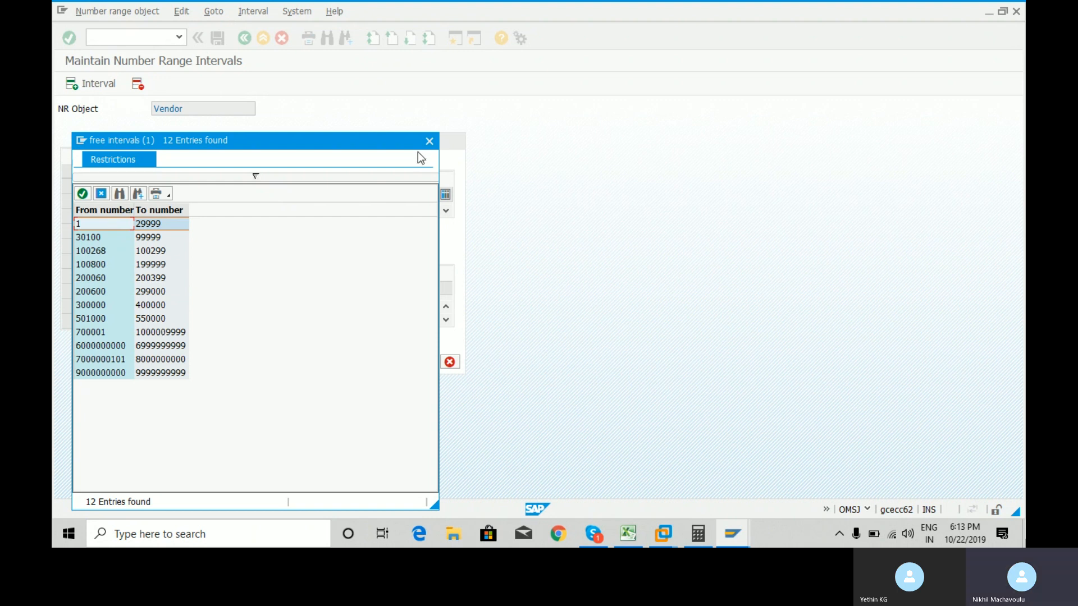
{"action": "left_click", "coordinate": [429, 141]}
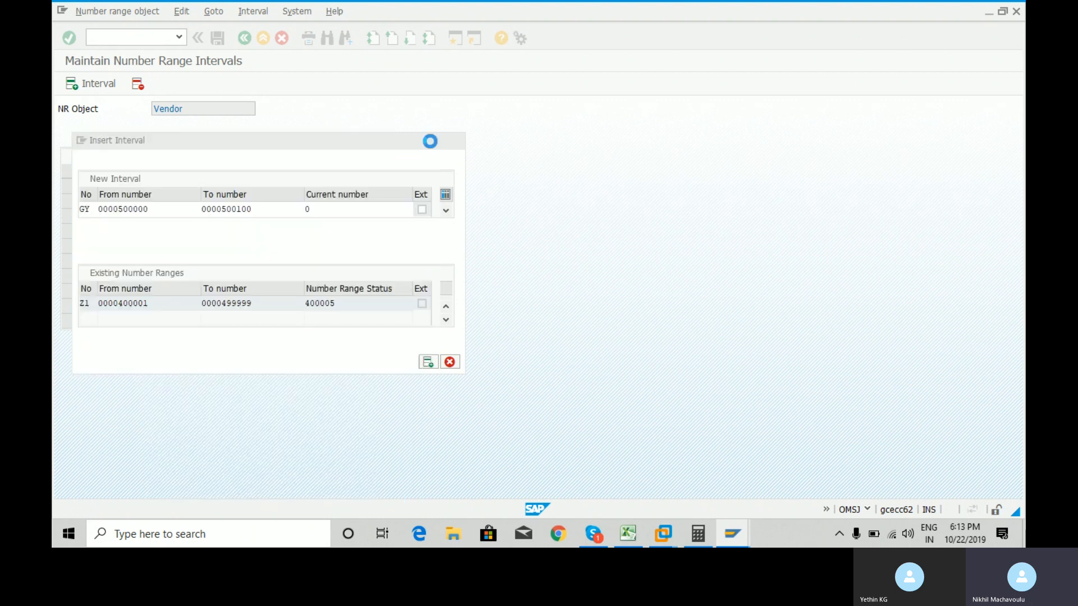
{"action": "left_click", "coordinate": [162, 209]}
{"action": "key", "text": "BackSpace"}
{"action": "key", "text": "BackSpace"}
{"action": "key", "text": "BackSpace"}
{"action": "key", "text": "BackSpace"}
{"action": "key", "text": "BackSpace"}
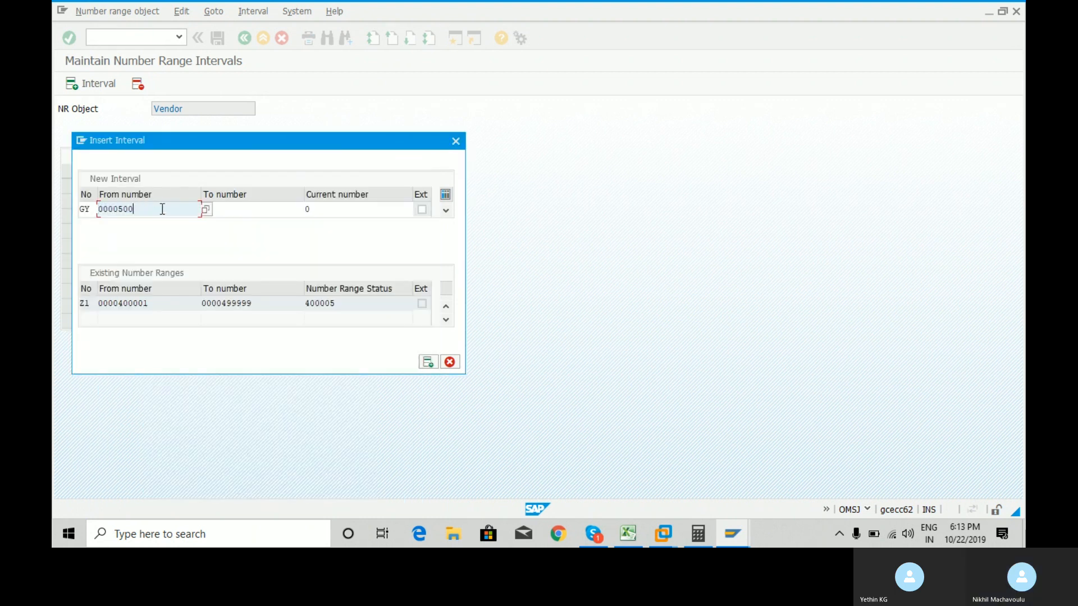
{"action": "type", "text": "50000"}
{"action": "left_click_drag", "start_coordinate": [168, 210], "coordinate": [128, 211]}
{"action": "left_click", "coordinate": [121, 211]}
{"action": "left_click", "coordinate": [251, 216]}
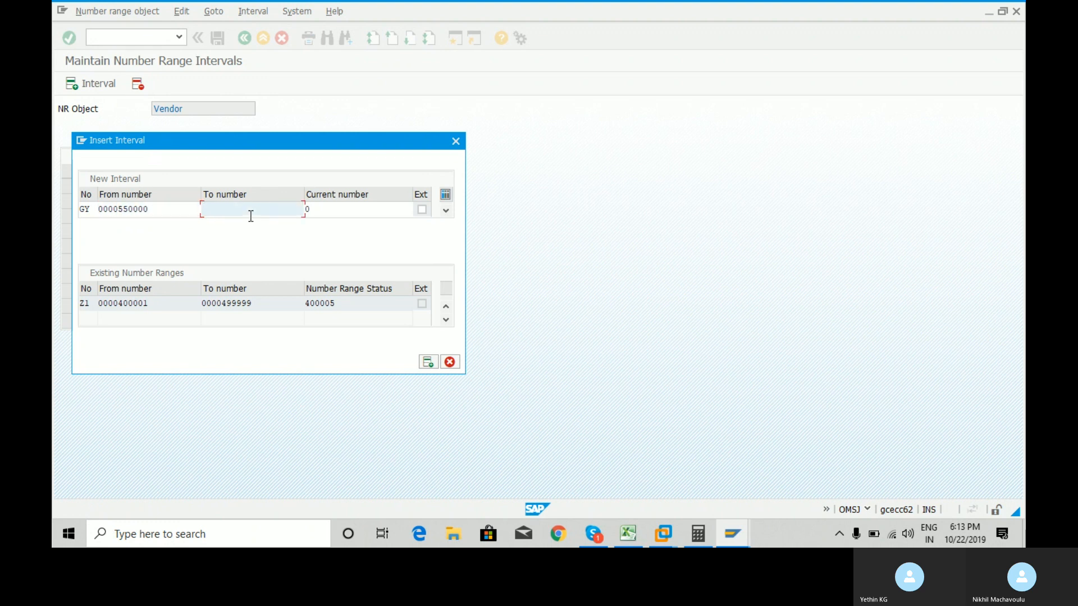
{"action": "type", "text": "550000"}
{"action": "key", "text": "BackSpace"}
{"action": "key", "text": "BackSpace"}
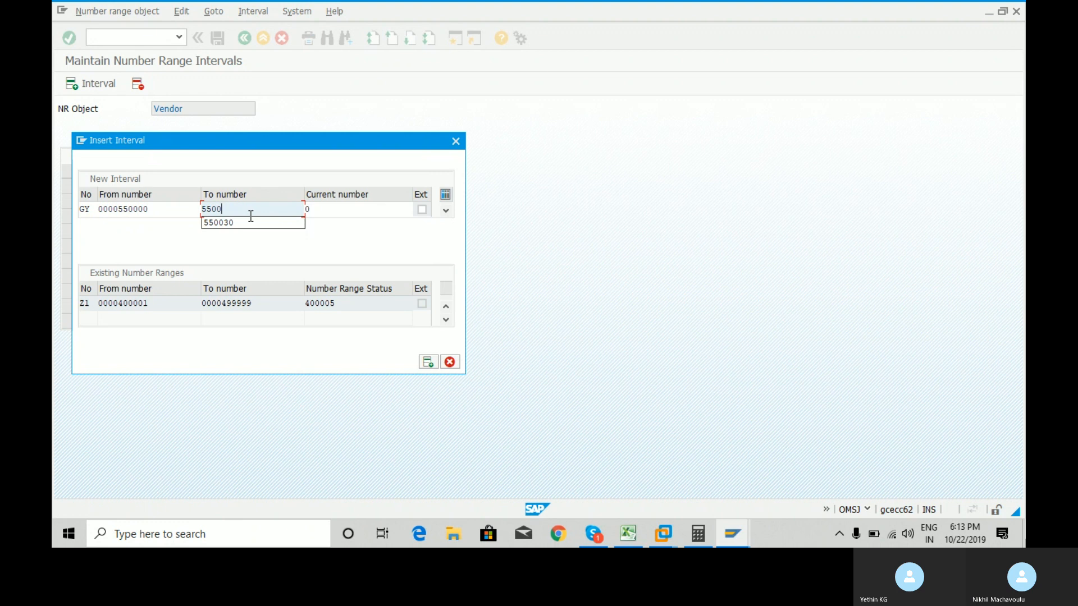
{"action": "key", "text": "BackSpace"}
{"action": "type", "text": "100"}
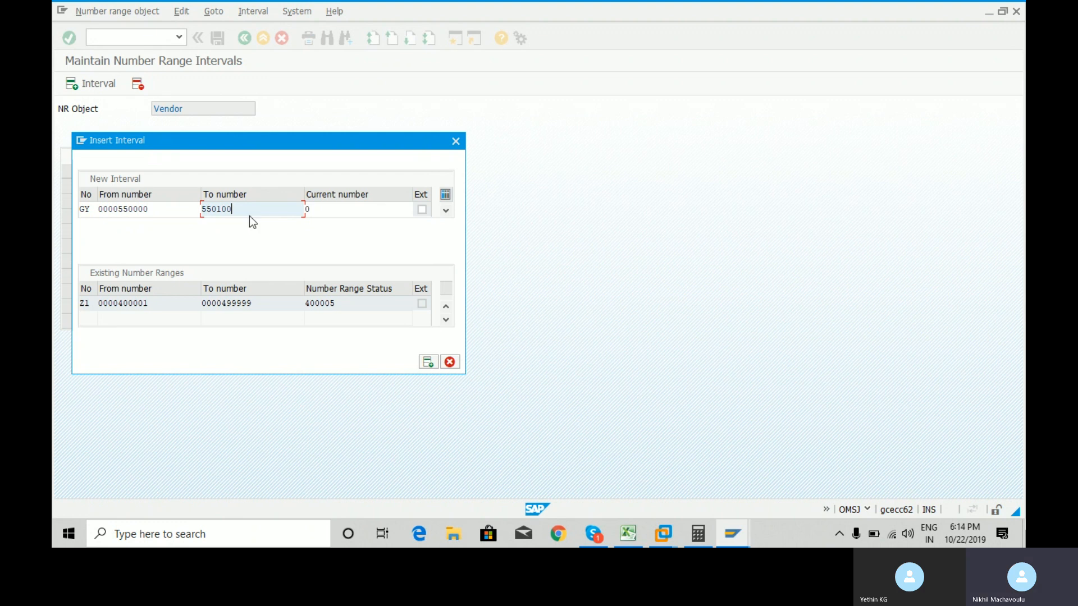
{"action": "key", "text": "Return"}
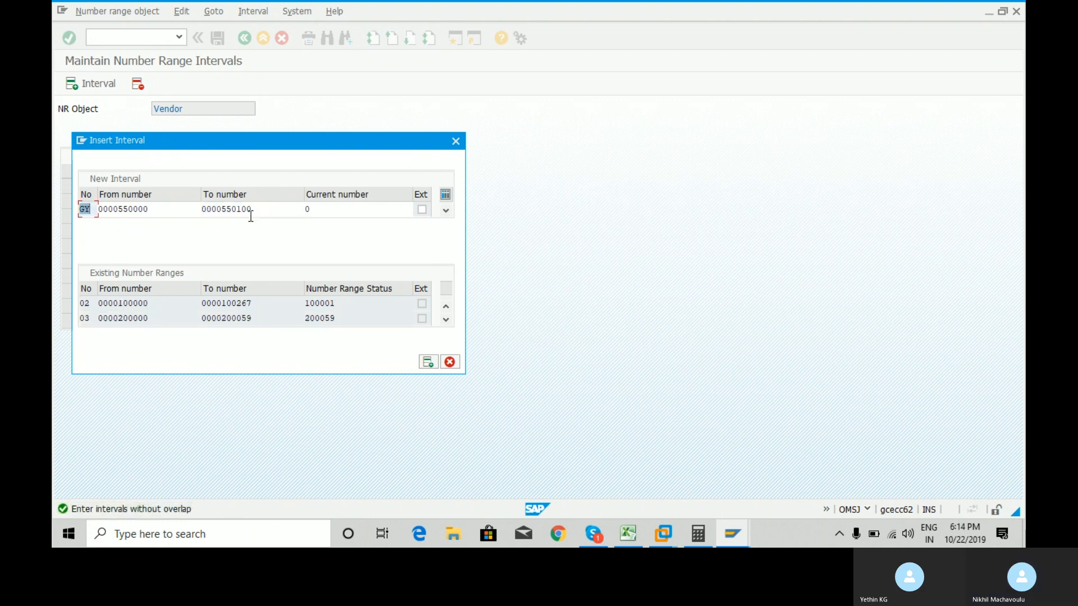
{"action": "left_click", "coordinate": [181, 212]}
{"action": "left_click", "coordinate": [206, 210]}
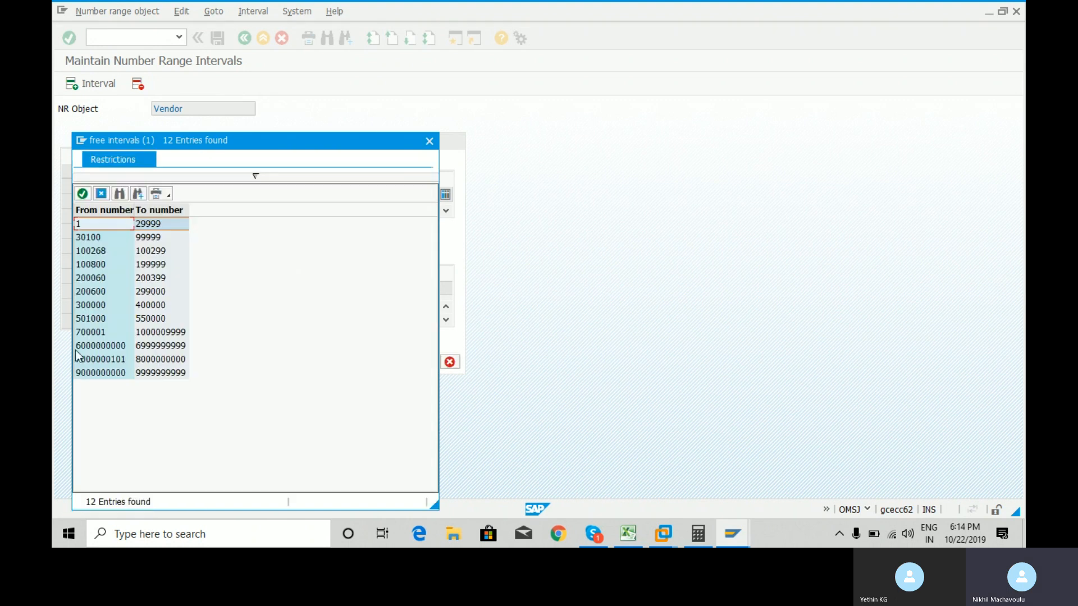
{"action": "double_click", "coordinate": [90, 318]}
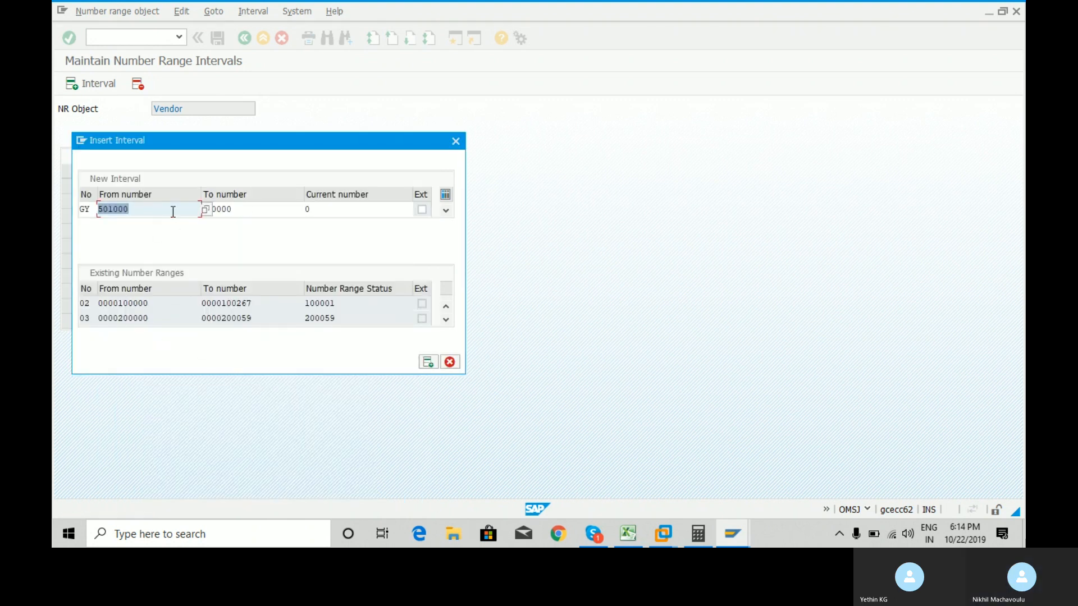
{"action": "left_click", "coordinate": [276, 207]}
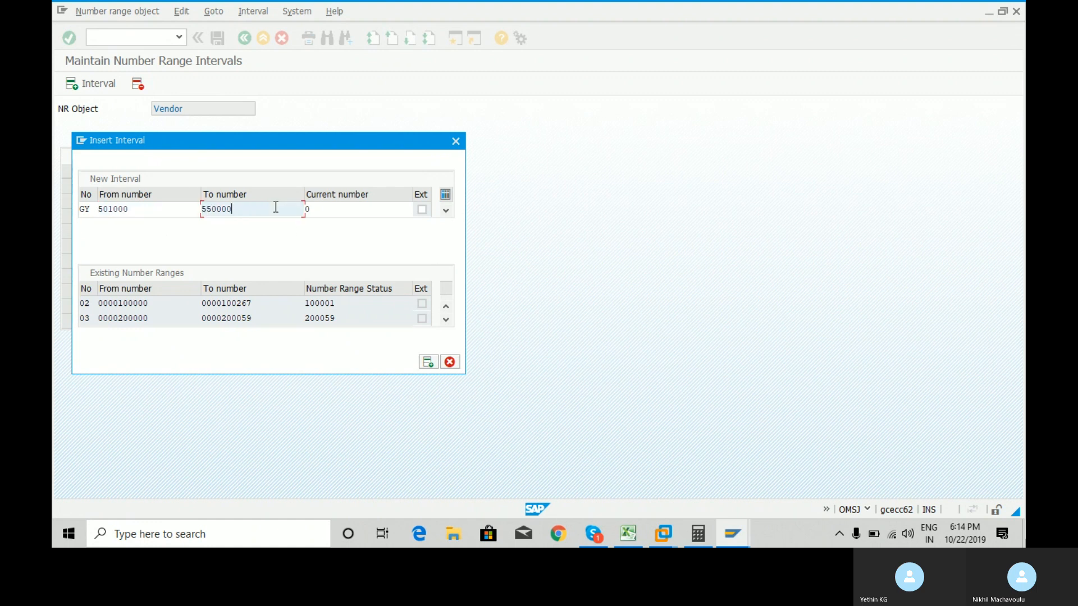
{"action": "key", "text": "Return"}
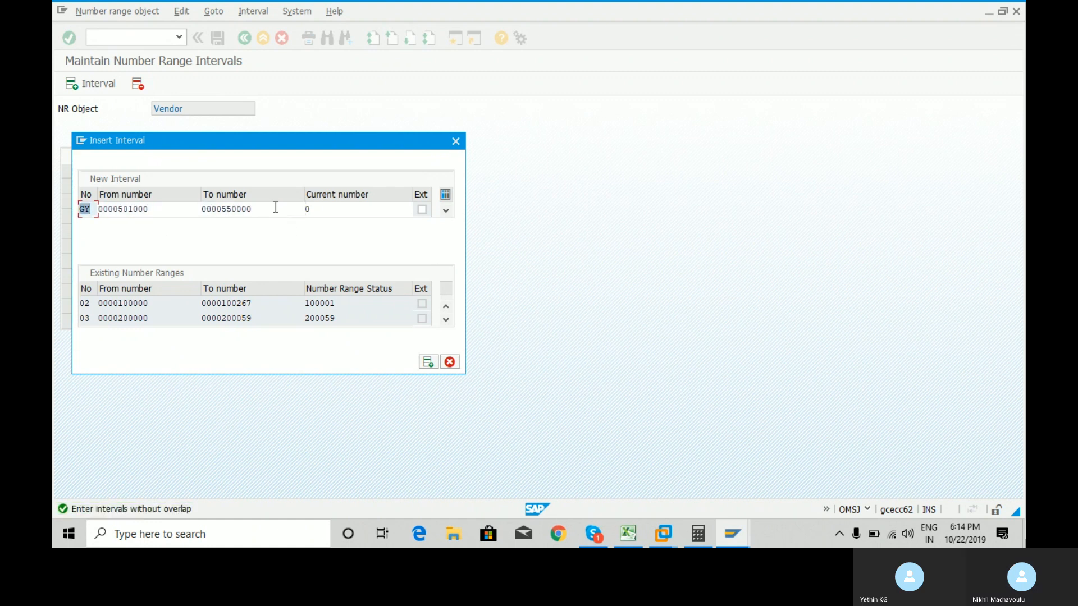
{"action": "left_click", "coordinate": [275, 207]}
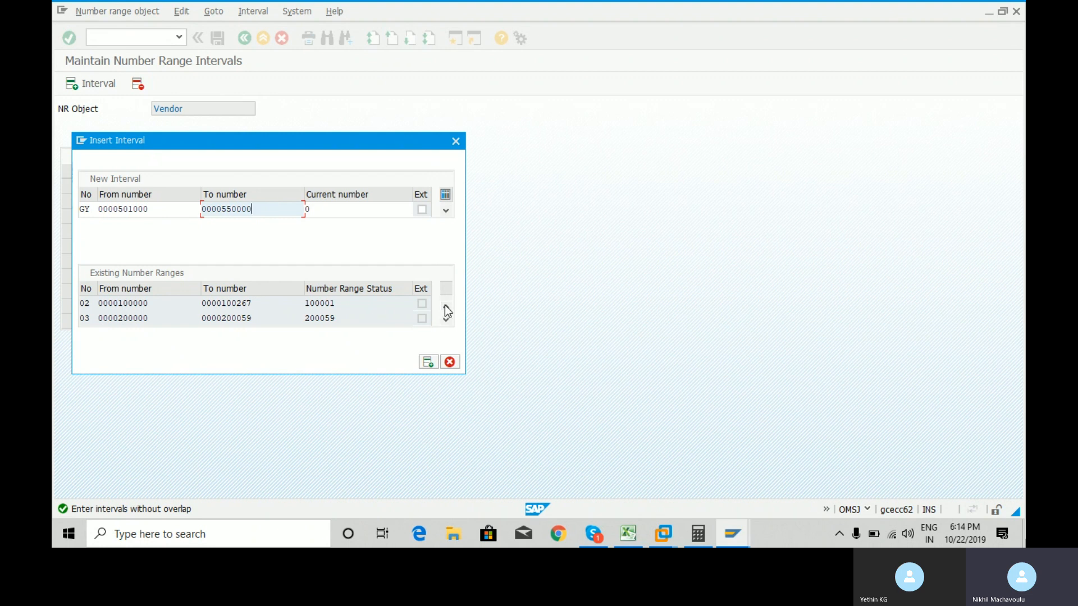
{"action": "left_click", "coordinate": [176, 211]}
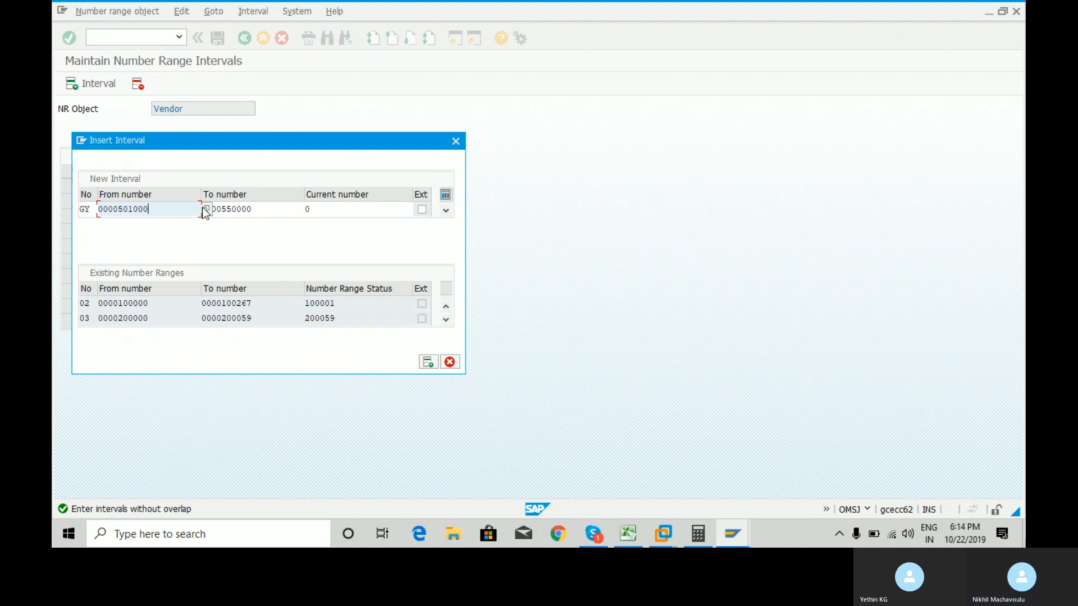
{"action": "left_click", "coordinate": [205, 208]}
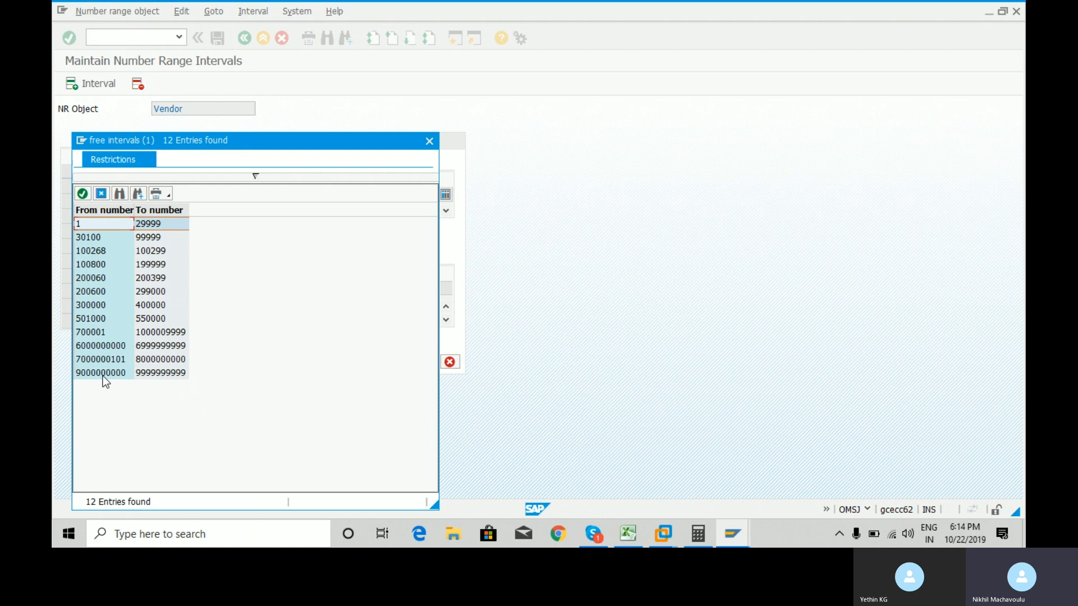
{"action": "double_click", "coordinate": [104, 373]}
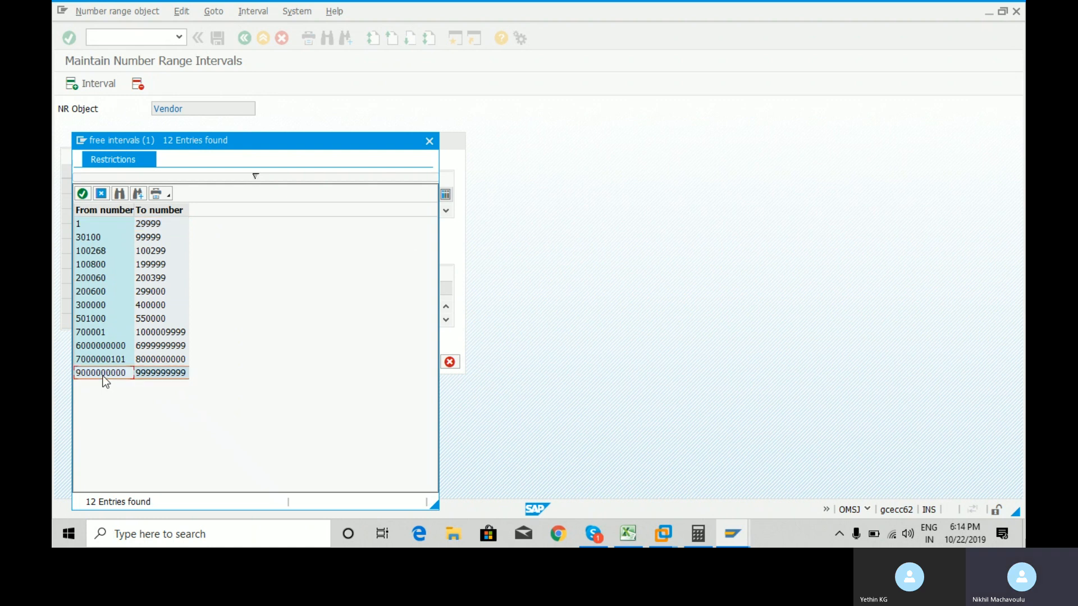
{"action": "left_click", "coordinate": [176, 210]}
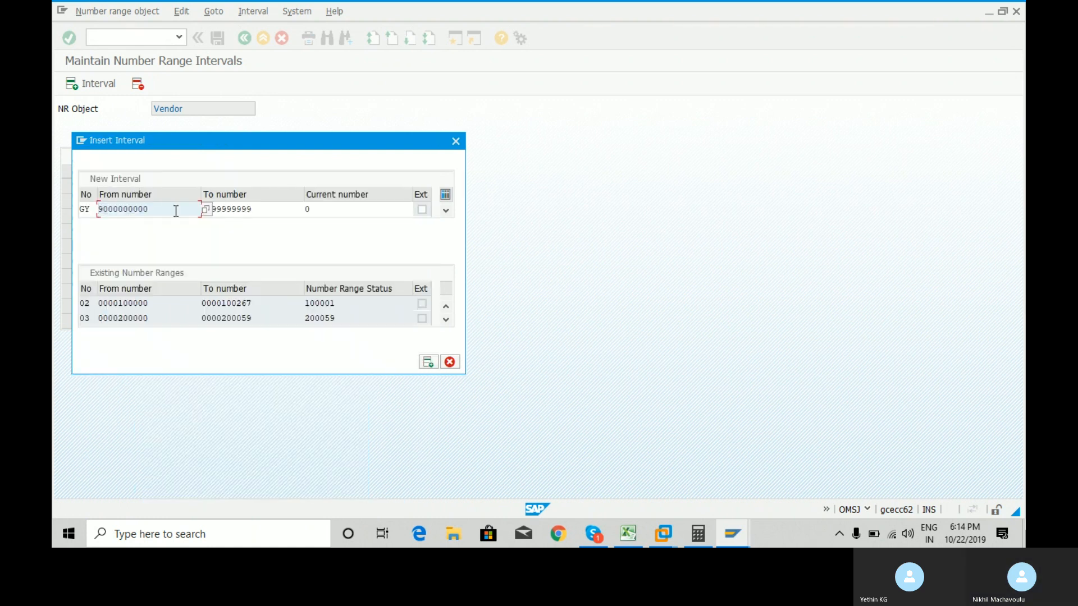
{"action": "key", "text": "BackSpace"}
{"action": "key", "text": "BackSpace"}
{"action": "key", "text": "BackSpace"}
{"action": "key", "text": "BackSpace"}
{"action": "key", "text": "BackSpace"}
{"action": "key", "text": "BackSpace"}
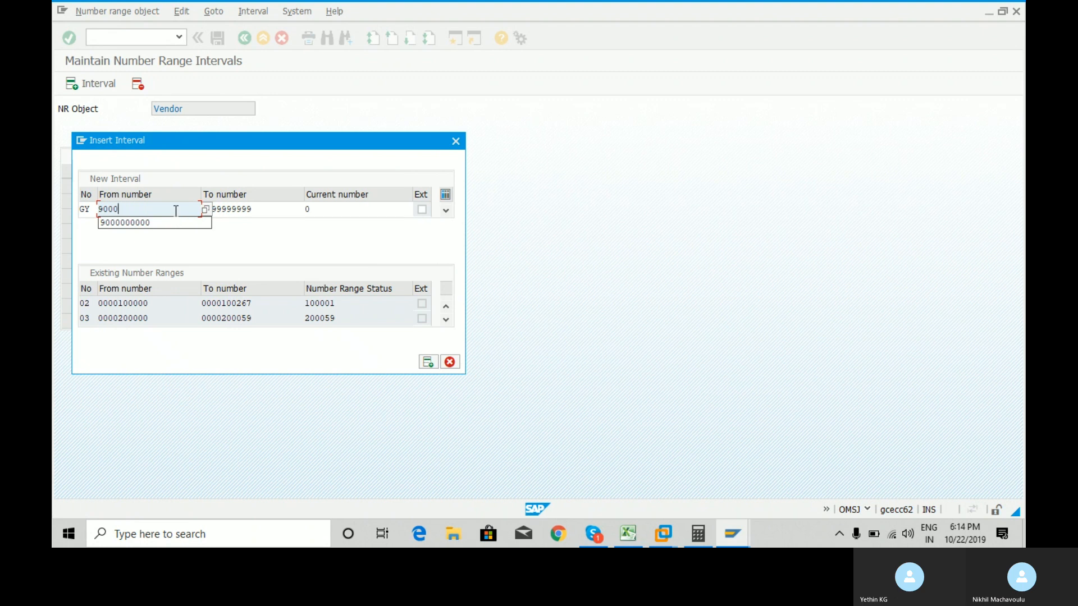
{"action": "key", "text": "BackSpace"}
{"action": "key", "text": "Down"}
{"action": "key", "text": "Return"}
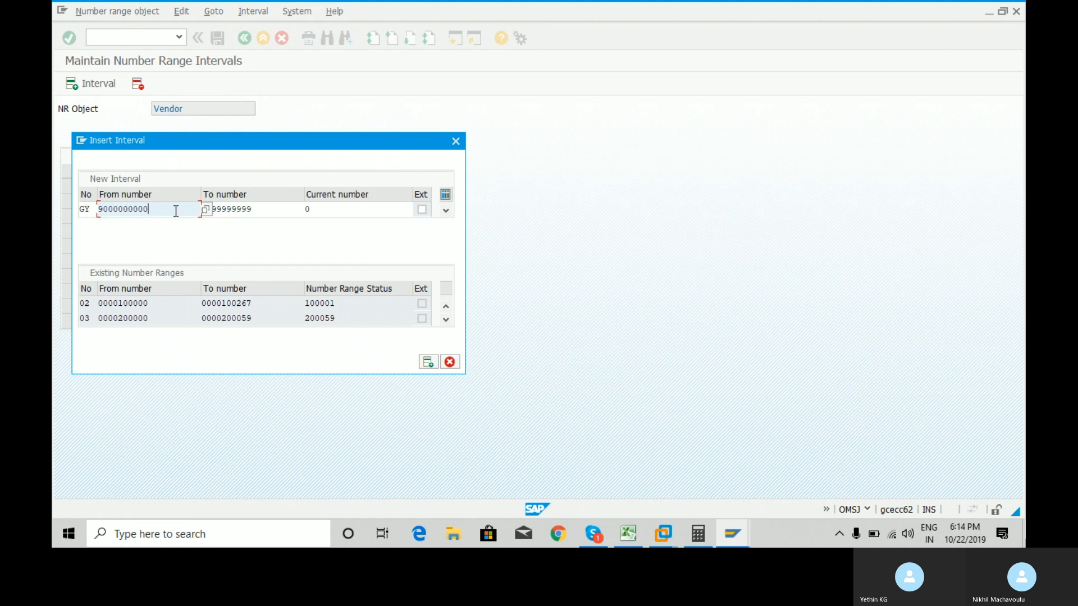
{"action": "key", "text": "BackSpace"}
{"action": "key", "text": "BackSpace"}
{"action": "key", "text": "BackSpace"}
{"action": "key", "text": "BackSpace"}
{"action": "key", "text": "BackSpace"}
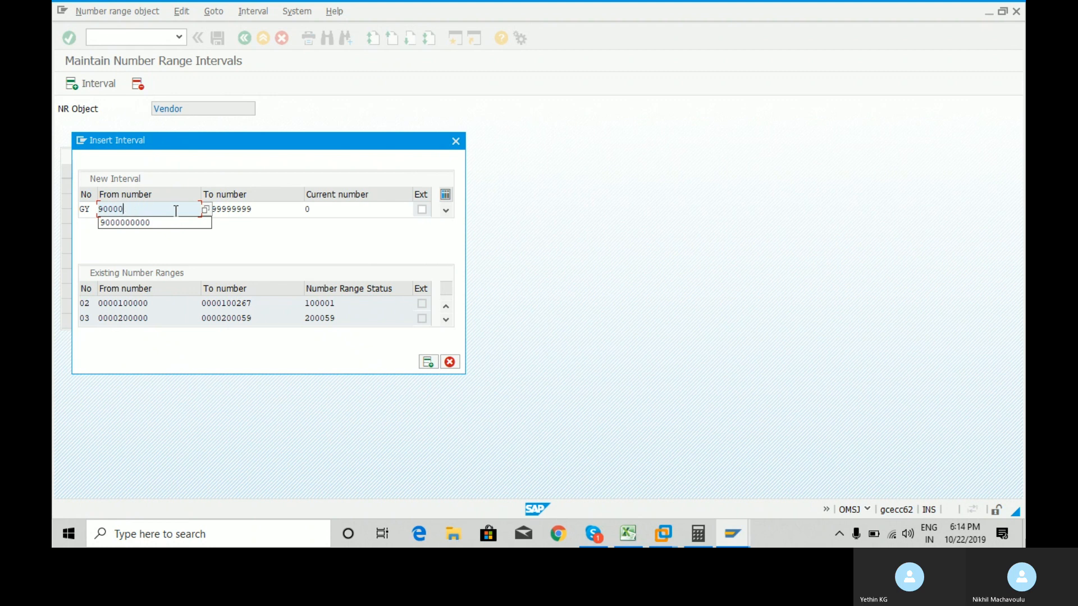
{"action": "left_click", "coordinate": [270, 214]}
{"action": "key", "text": "BackSpace"}
{"action": "key", "text": "BackSpace"}
{"action": "key", "text": "BackSpace"}
{"action": "key", "text": "BackSpace"}
{"action": "key", "text": "BackSpace"}
{"action": "key", "text": "BackSpace"}
{"action": "key", "text": "BackSpace"}
{"action": "key", "text": "BackSpace"}
{"action": "key", "text": "BackSpace"}
{"action": "key", "text": "BackSpace"}
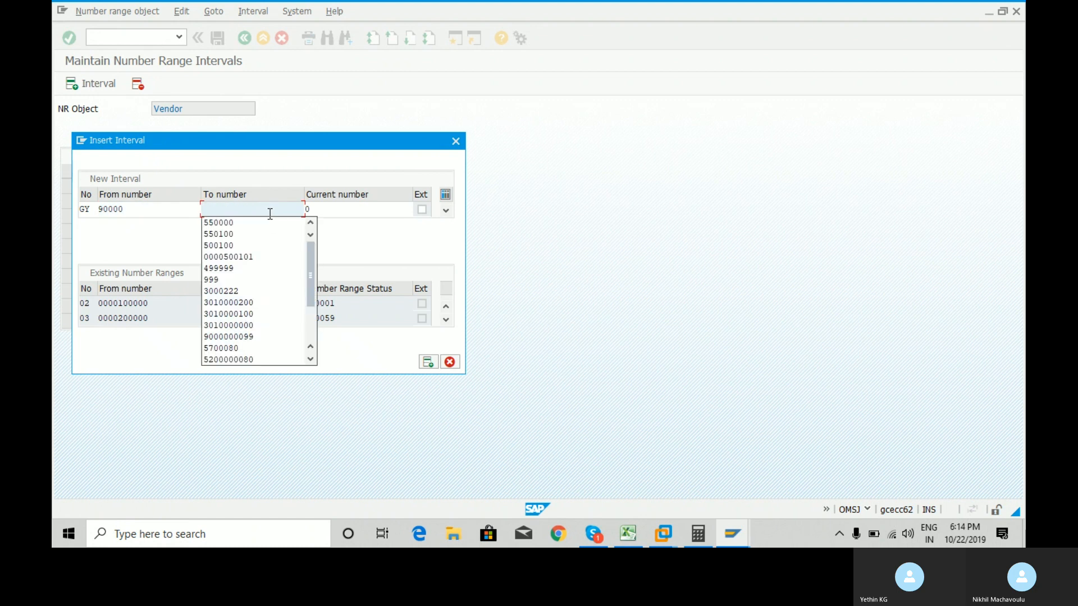
{"action": "type", "text": "90000"}
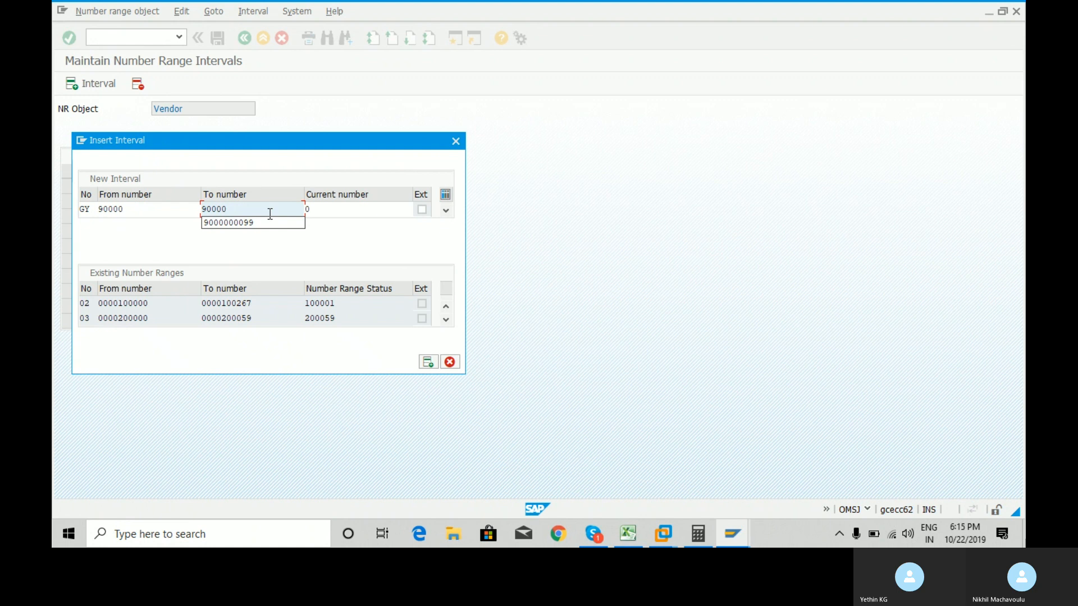
{"action": "type", "text": "99"}
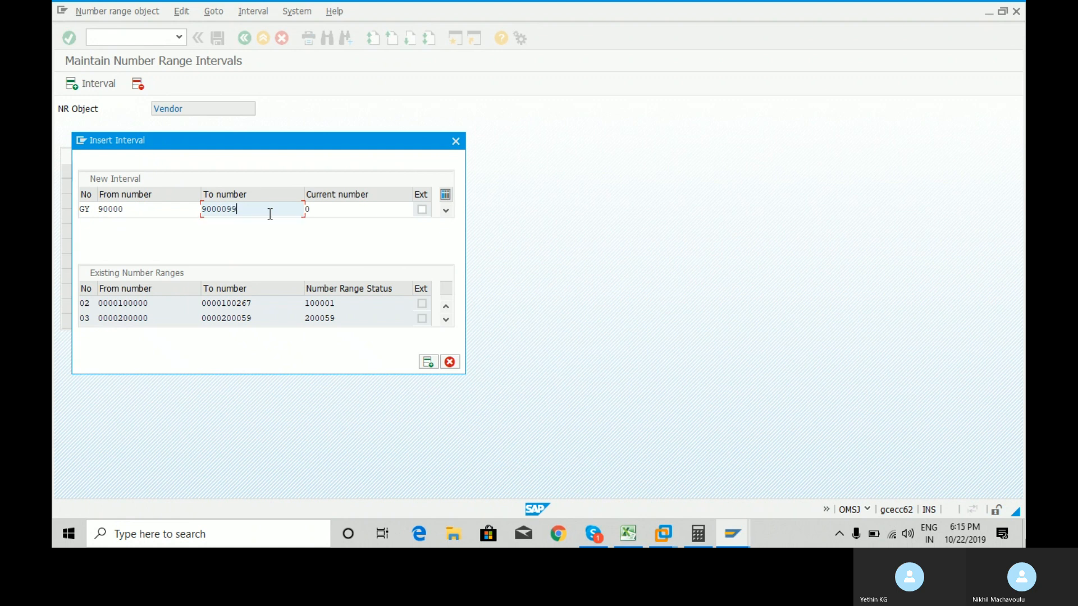
{"action": "key", "text": "Return"}
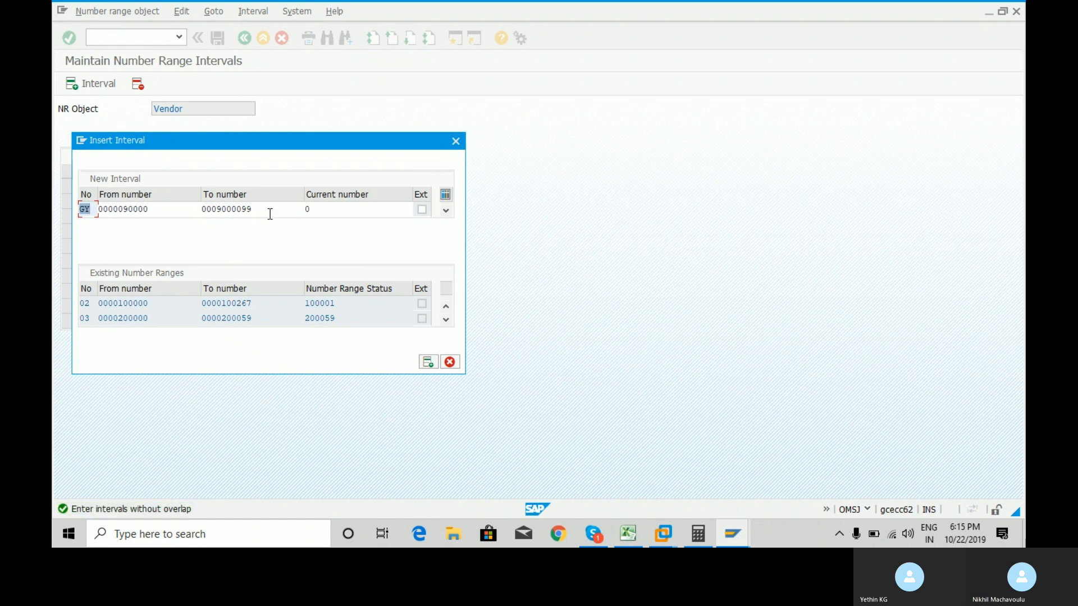
{"action": "left_click", "coordinate": [184, 214]}
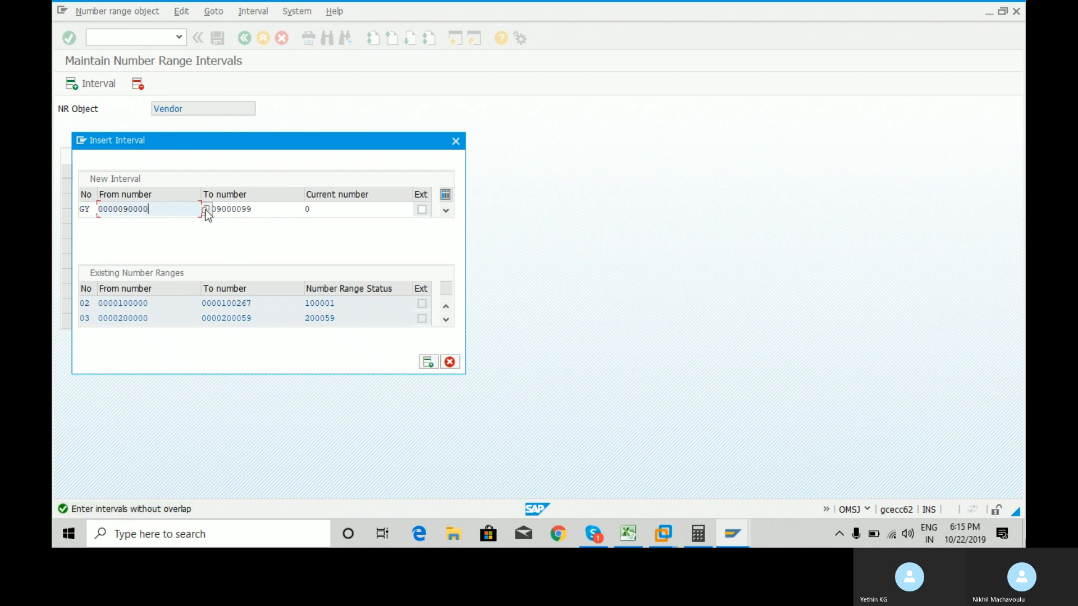
{"action": "left_click", "coordinate": [206, 211]}
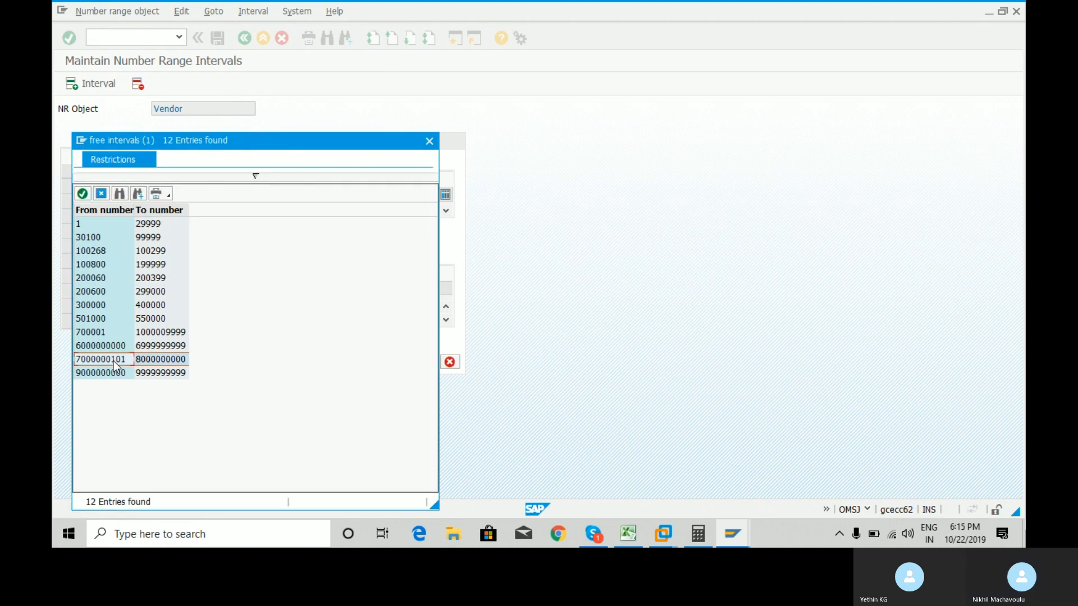
{"action": "double_click", "coordinate": [113, 362]}
{"action": "key", "text": "Return"}
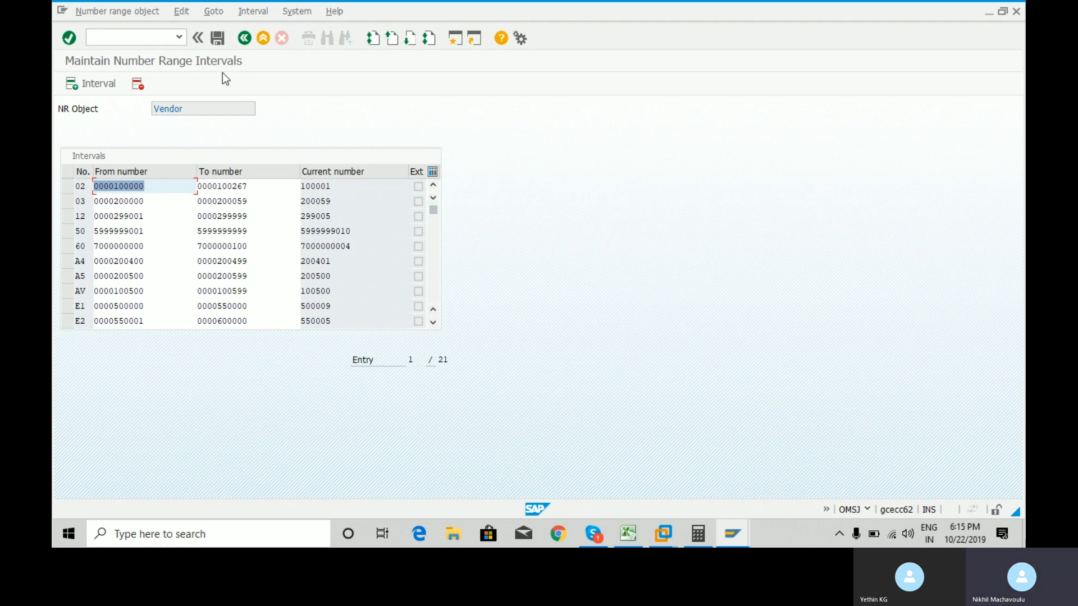
{"action": "left_click", "coordinate": [221, 41]}
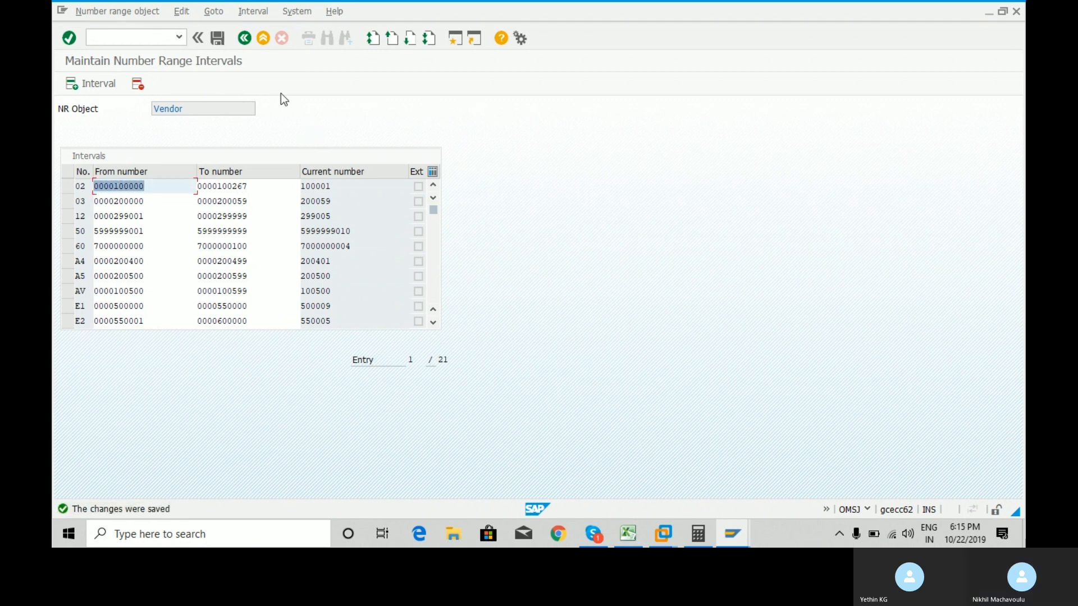
{"action": "left_click", "coordinate": [245, 37]}
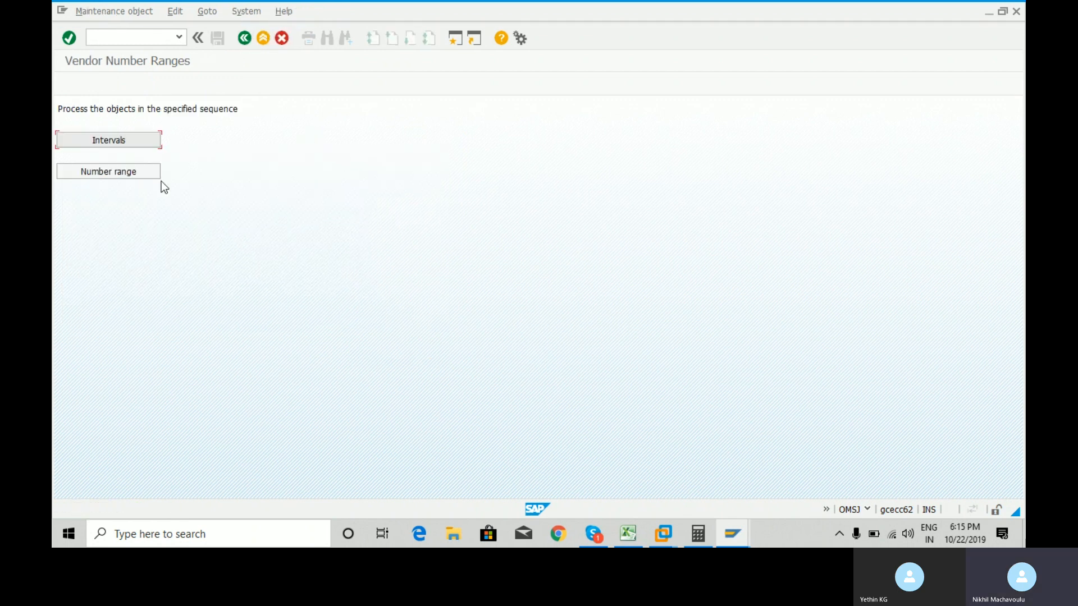
{"action": "left_click", "coordinate": [120, 179]}
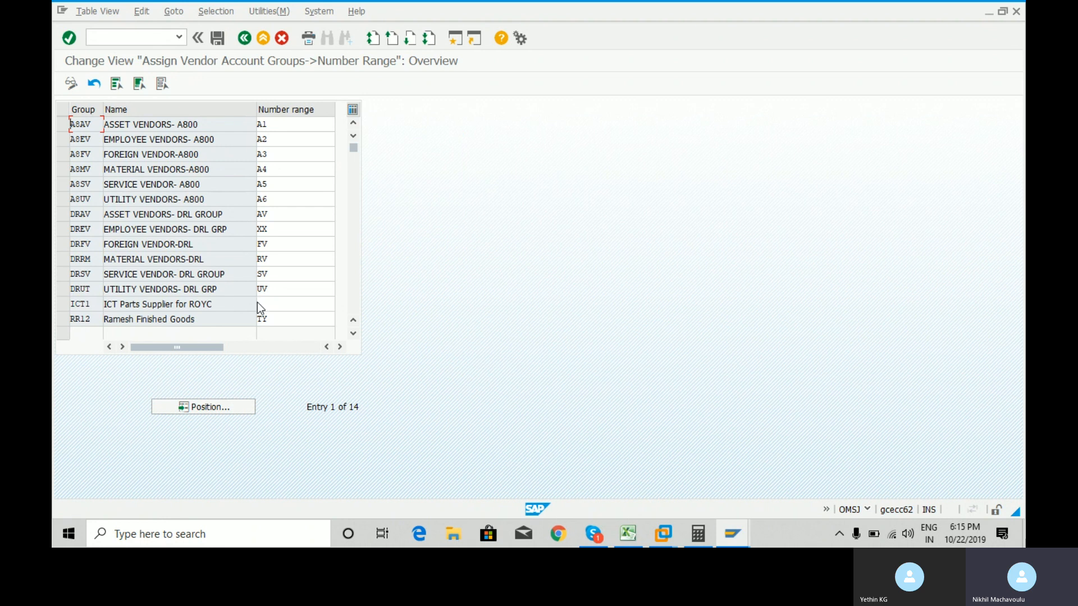
{"action": "left_click", "coordinate": [271, 303]}
{"action": "left_click", "coordinate": [339, 304]}
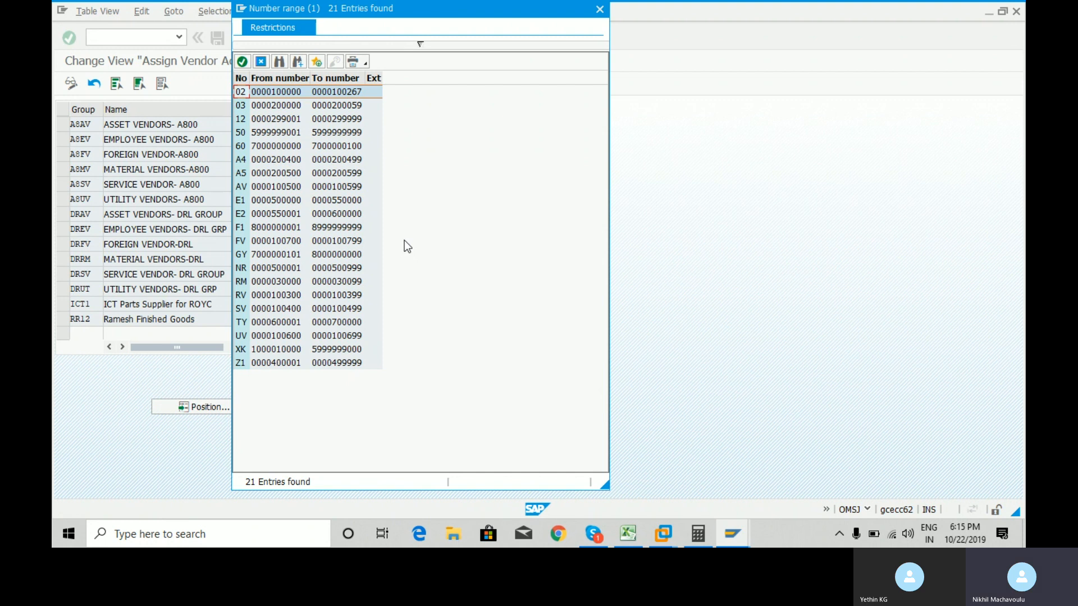
{"action": "left_click", "coordinate": [238, 256]}
{"action": "double_click", "coordinate": [238, 255]}
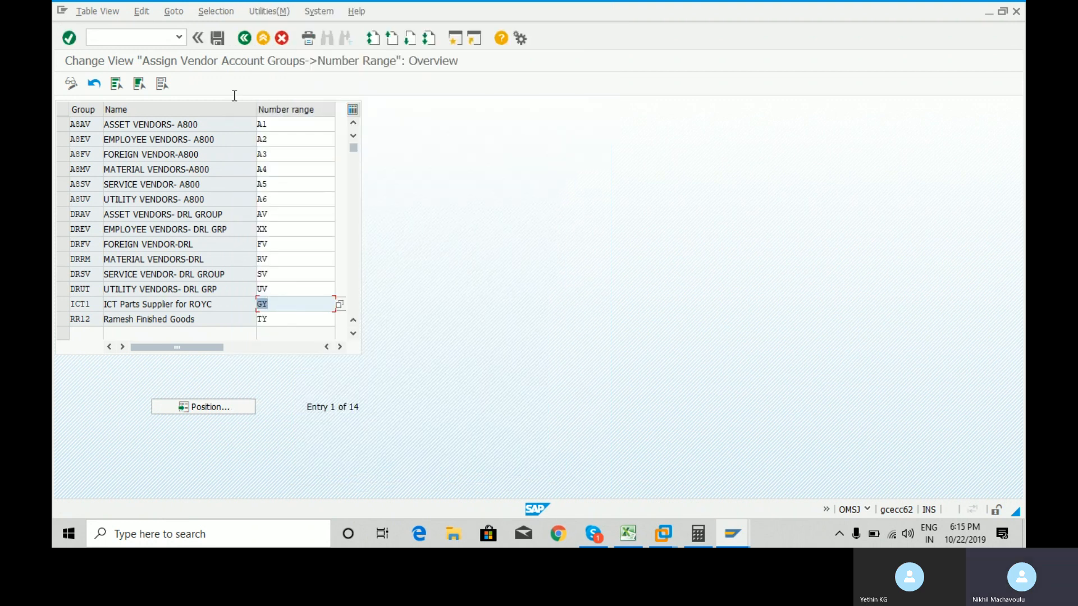
{"action": "left_click", "coordinate": [218, 38]}
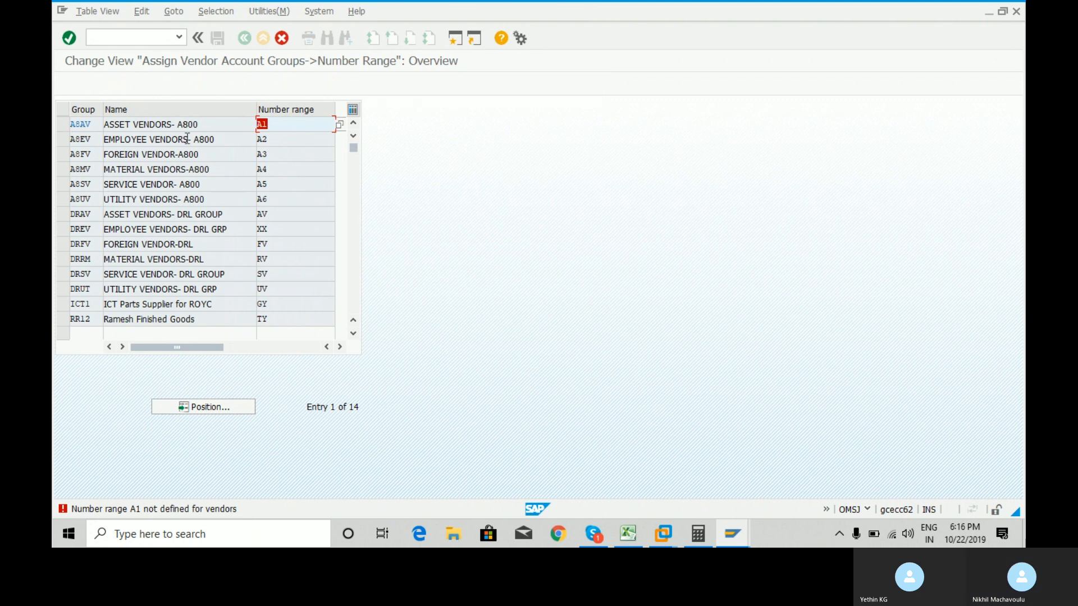
Keep editing and change number ranges of A8AV, A8EV, A8FV, A8MV, A8SV and A8UV to GY.
{"action": "left_click", "coordinate": [281, 37]}
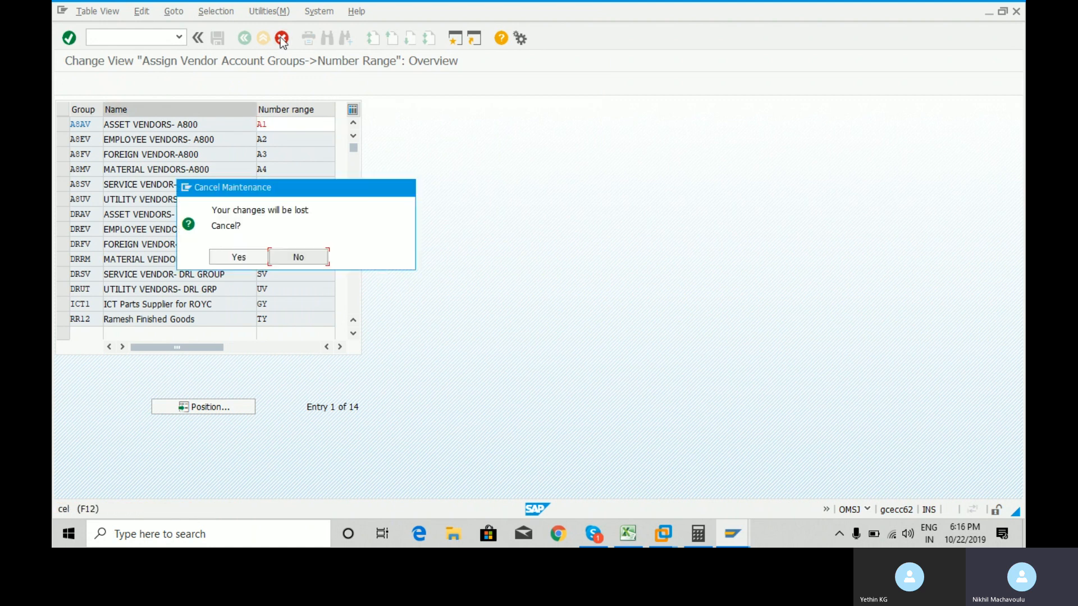
{"action": "left_click", "coordinate": [239, 258]}
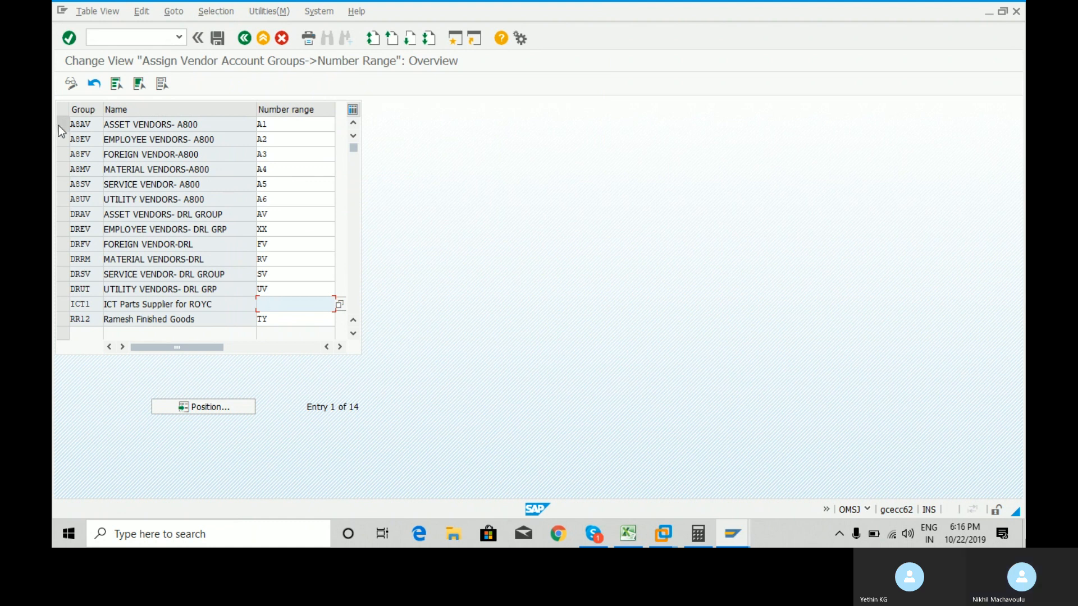
{"action": "left_click", "coordinate": [300, 127]}
{"action": "key", "text": "BackSpace"}
{"action": "key", "text": "BackSpace"}
{"action": "key", "text": "Down"}
{"action": "key", "text": "Return"}
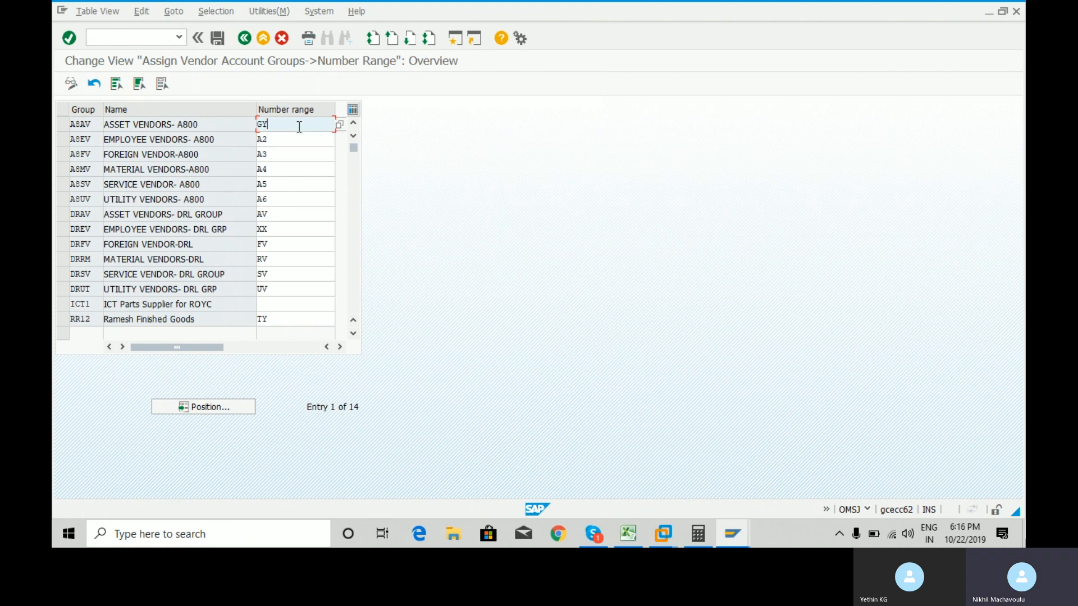
{"action": "key", "text": "Down"}
{"action": "key", "text": "BackSpace"}
{"action": "key", "text": "BackSpace"}
{"action": "key", "text": "Down"}
{"action": "key", "text": "Return"}
{"action": "key", "text": "Down"}
{"action": "key", "text": "BackSpace"}
{"action": "key", "text": "BackSpace"}
{"action": "key", "text": "Down"}
{"action": "key", "text": "Return"}
{"action": "key", "text": "Down"}
{"action": "key", "text": "Down"}
{"action": "key", "text": "Return"}
{"action": "key", "text": "Down"}
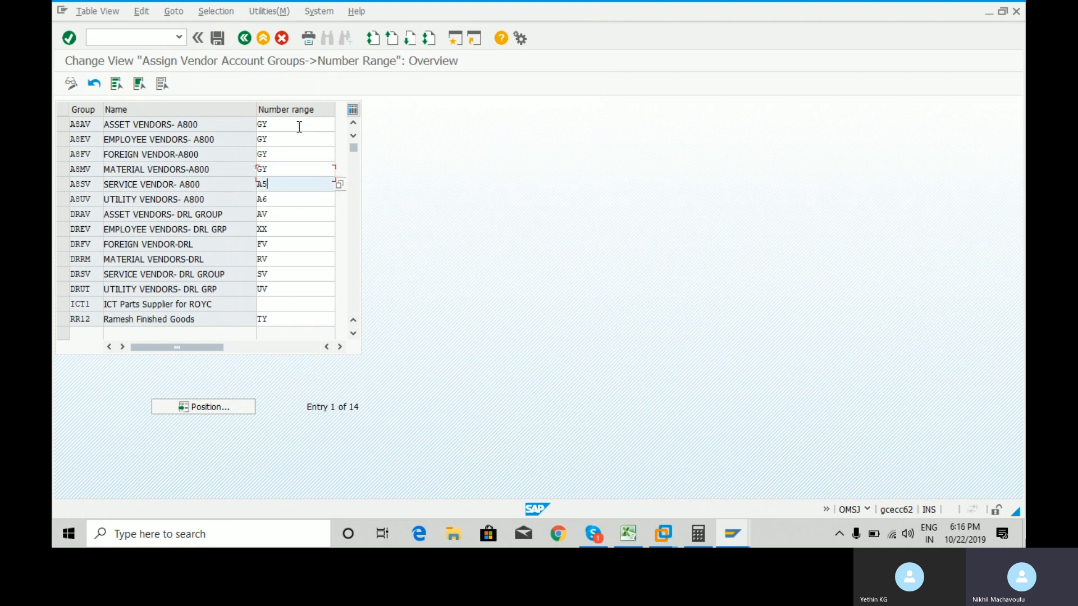
{"action": "key", "text": "BackSpace"}
{"action": "key", "text": "BackSpace"}
{"action": "key", "text": "Down"}
{"action": "key", "text": "Return"}
{"action": "key", "text": "Down"}
{"action": "key", "text": "BackSpace"}
{"action": "key", "text": "BackSpace"}
{"action": "key", "text": "Down"}
{"action": "key", "text": "Return"}
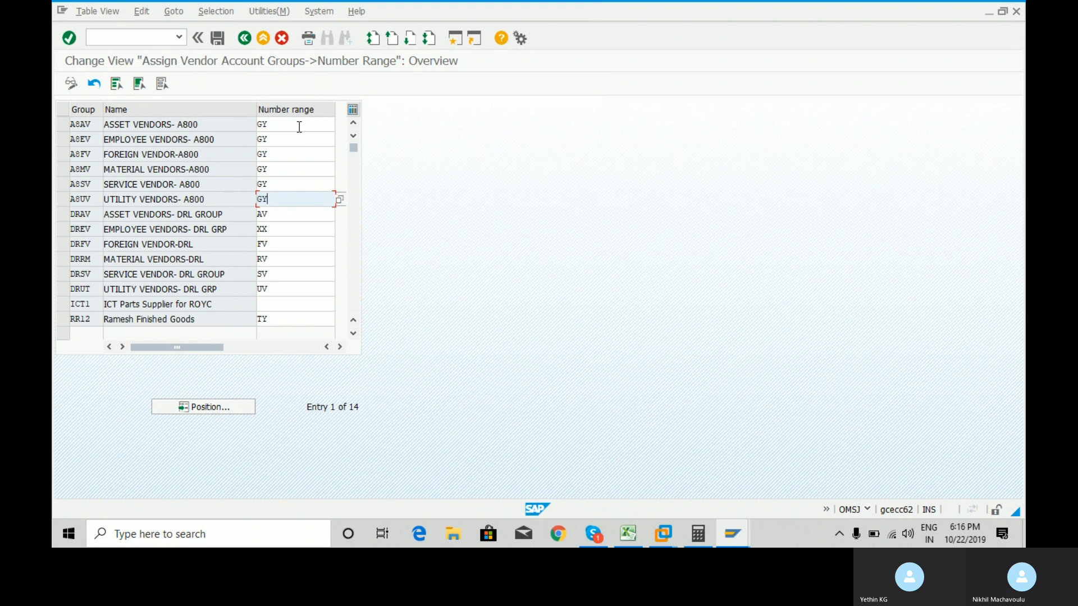
Set ICT1 and DREV number ranges to GY and save the assignments.
{"action": "left_click", "coordinate": [290, 303]}
{"action": "key", "text": "Down"}
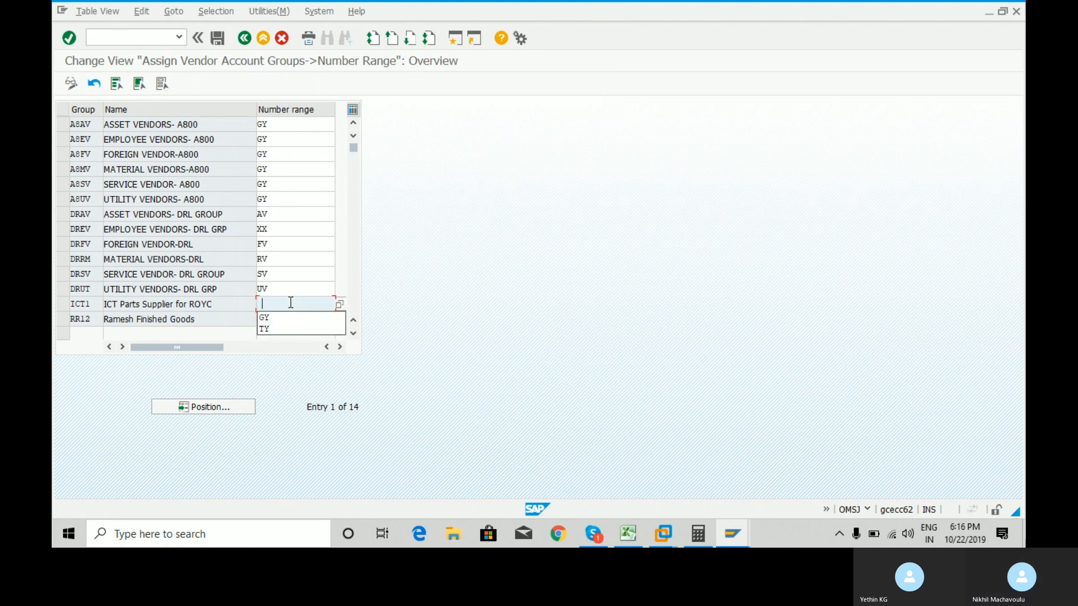
{"action": "key", "text": "Return"}
{"action": "key", "text": "Return"}
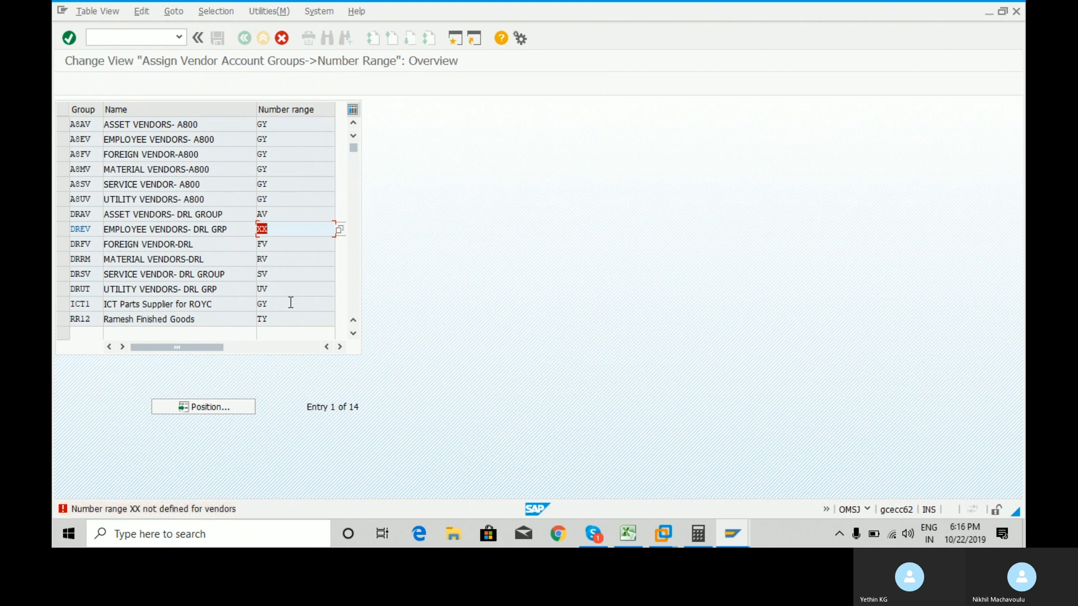
{"action": "type", "text": "gy"}
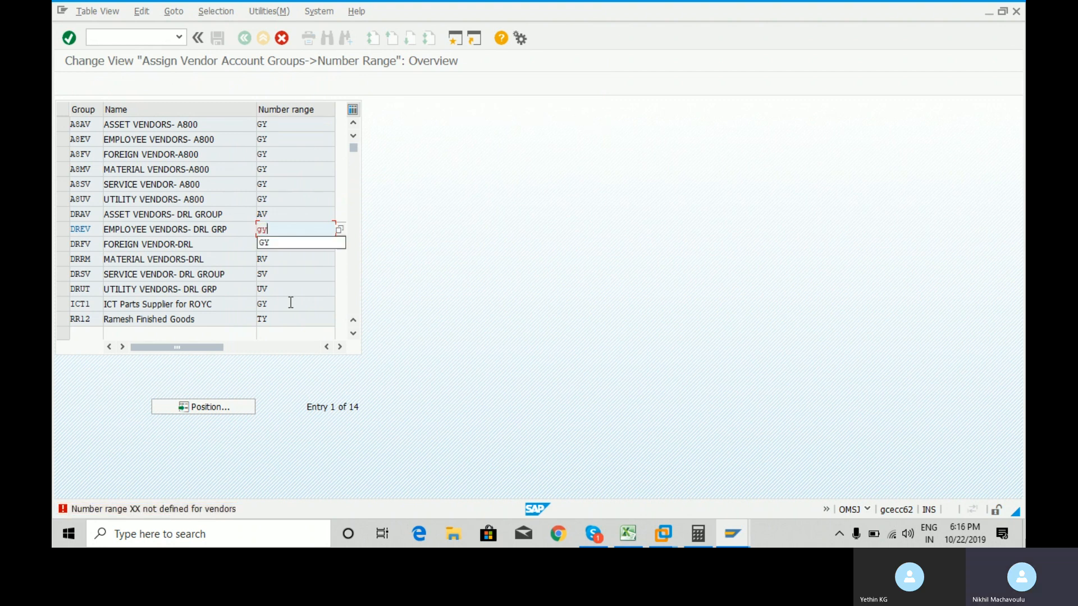
{"action": "left_click", "coordinate": [291, 303]}
{"action": "key", "text": "Return"}
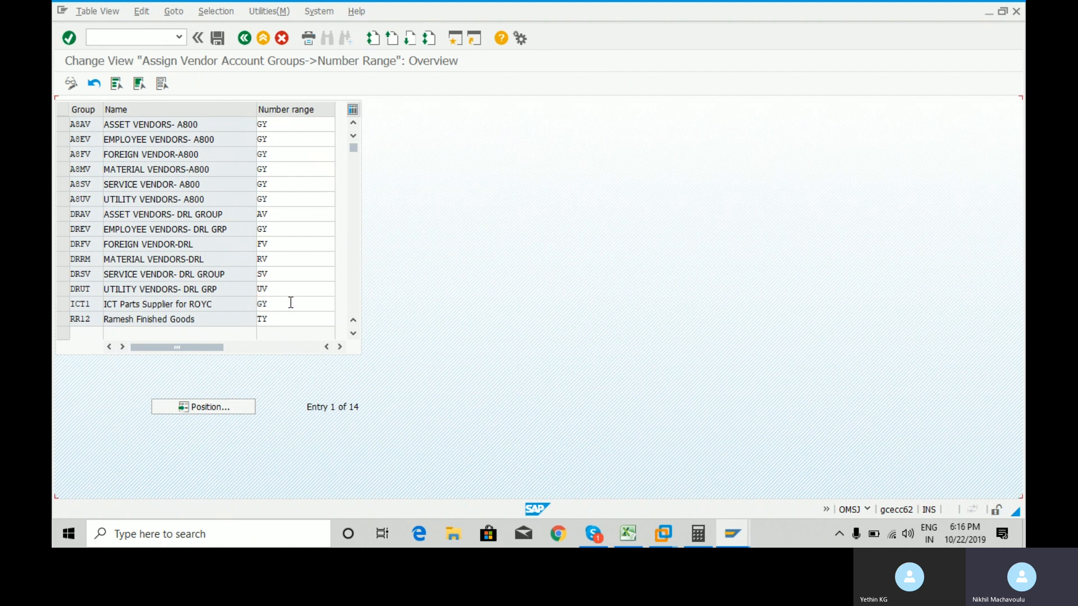
{"action": "left_click", "coordinate": [215, 40]}
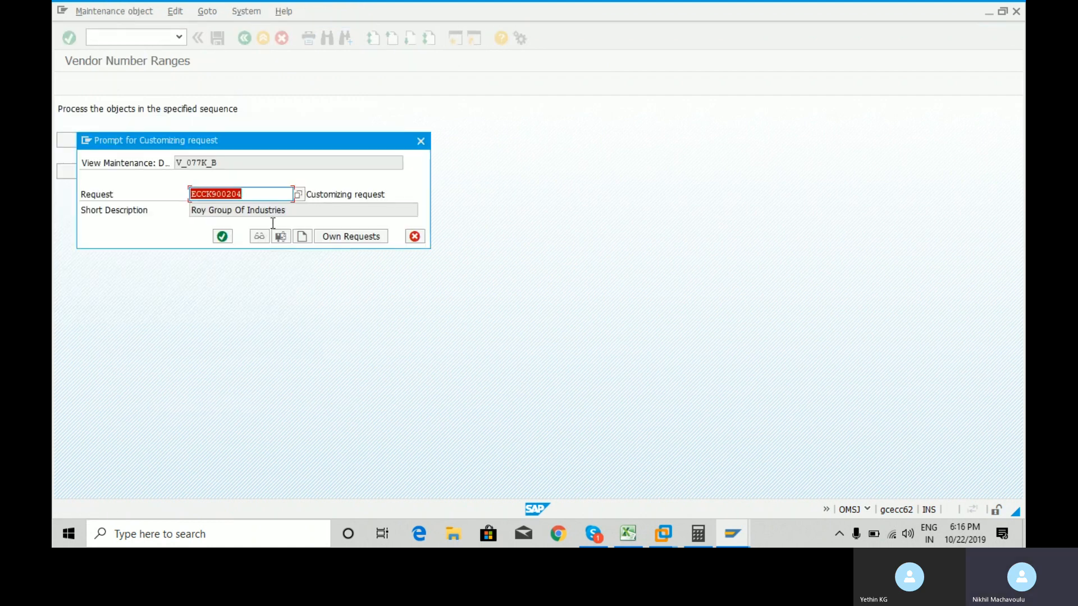
Confirm the customizing request, then enter /n to return to SAP Easy Access.
{"action": "left_click", "coordinate": [223, 237]}
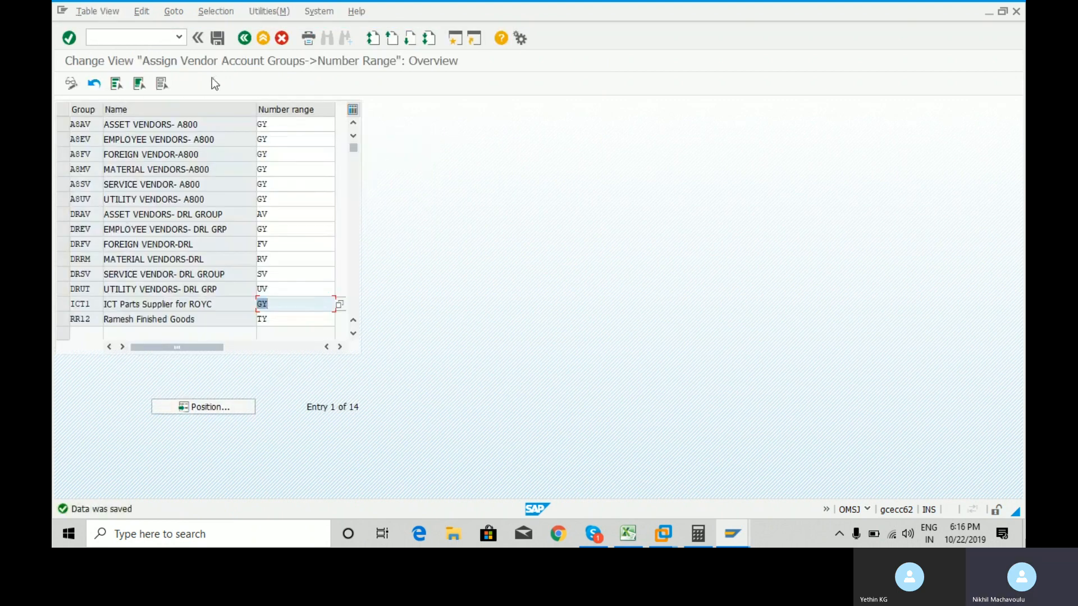
{"action": "left_click", "coordinate": [143, 36]}
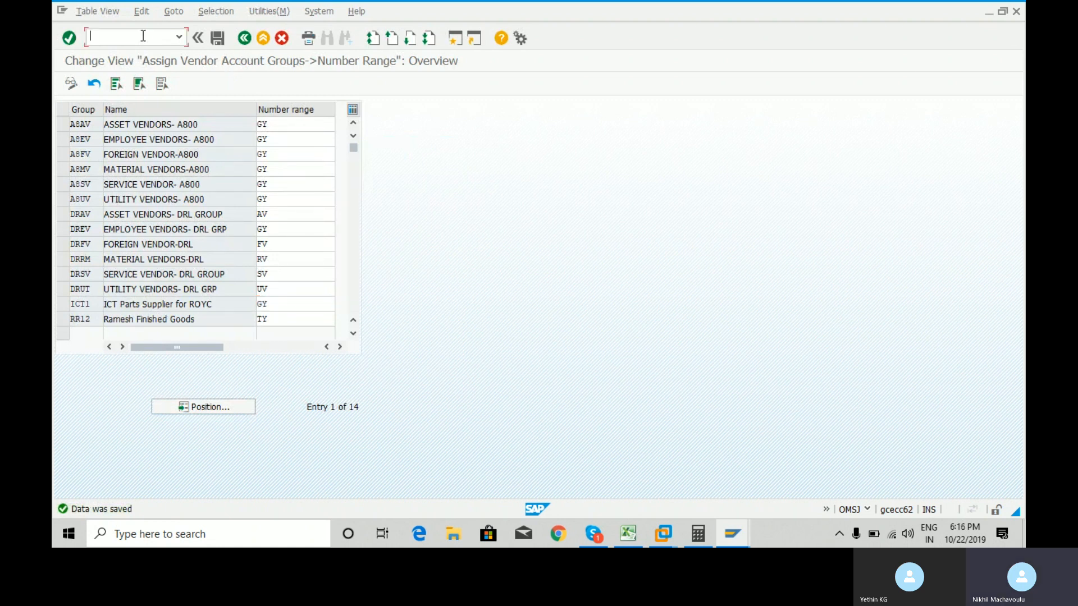
{"action": "type", "text": "/n"}
{"action": "key", "text": "Return"}
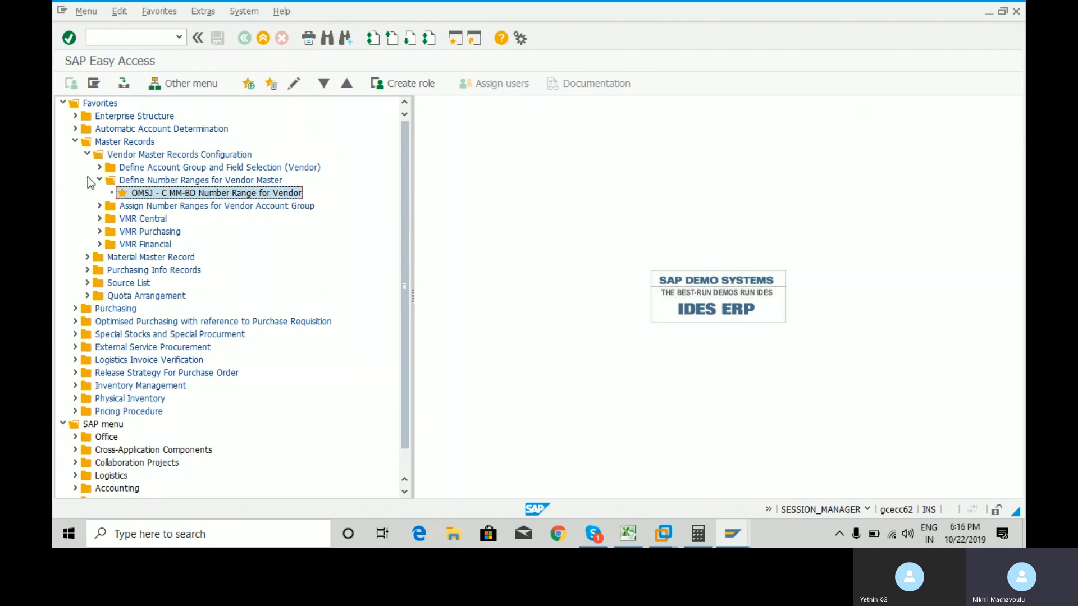
{"action": "left_click", "coordinate": [100, 180]}
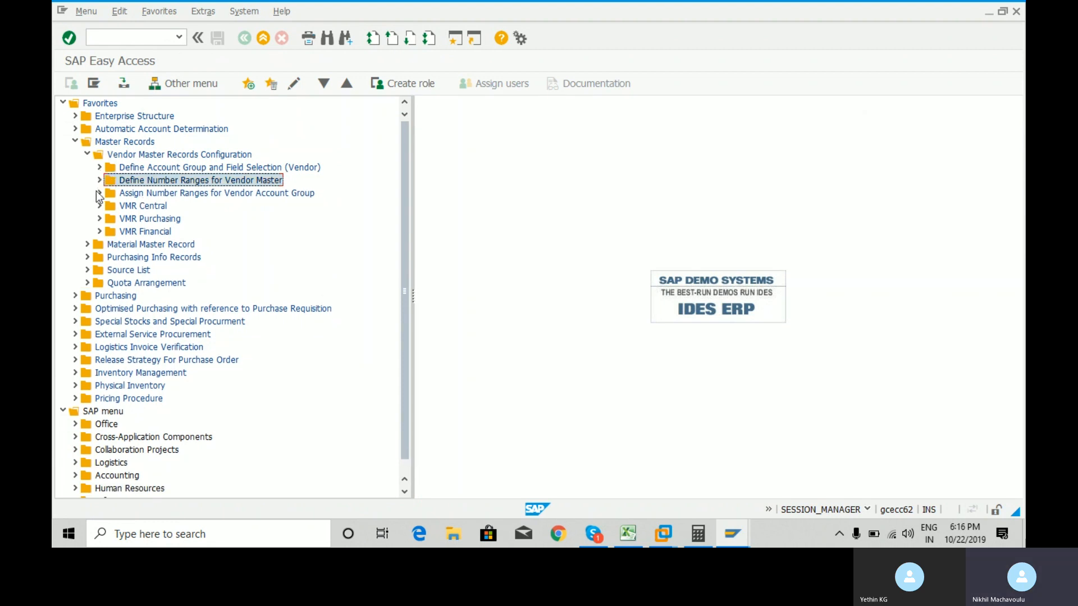
{"action": "left_click", "coordinate": [99, 193]}
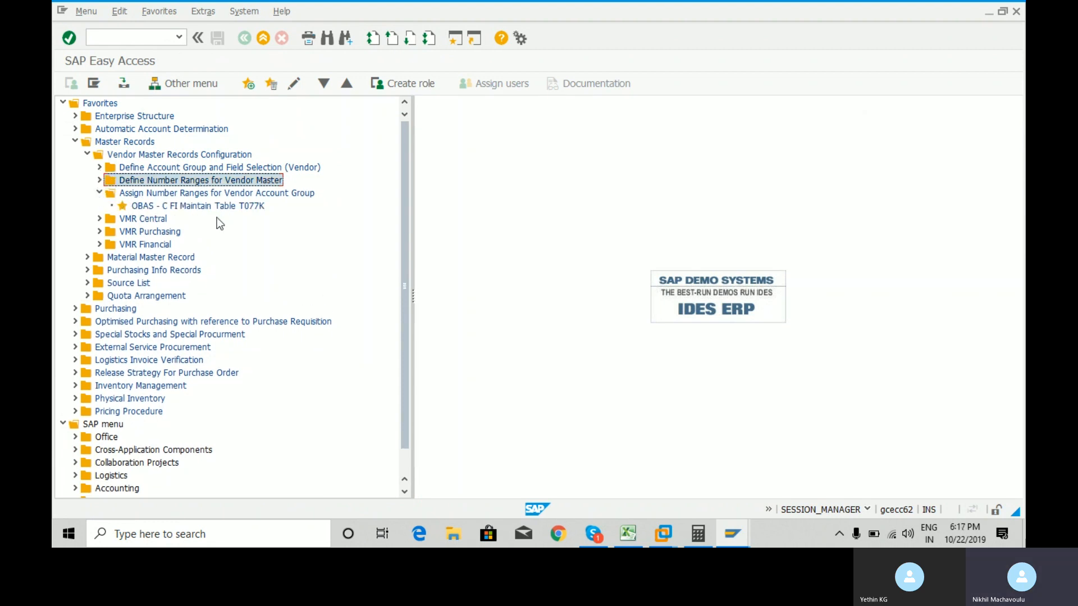
{"action": "double_click", "coordinate": [140, 207]}
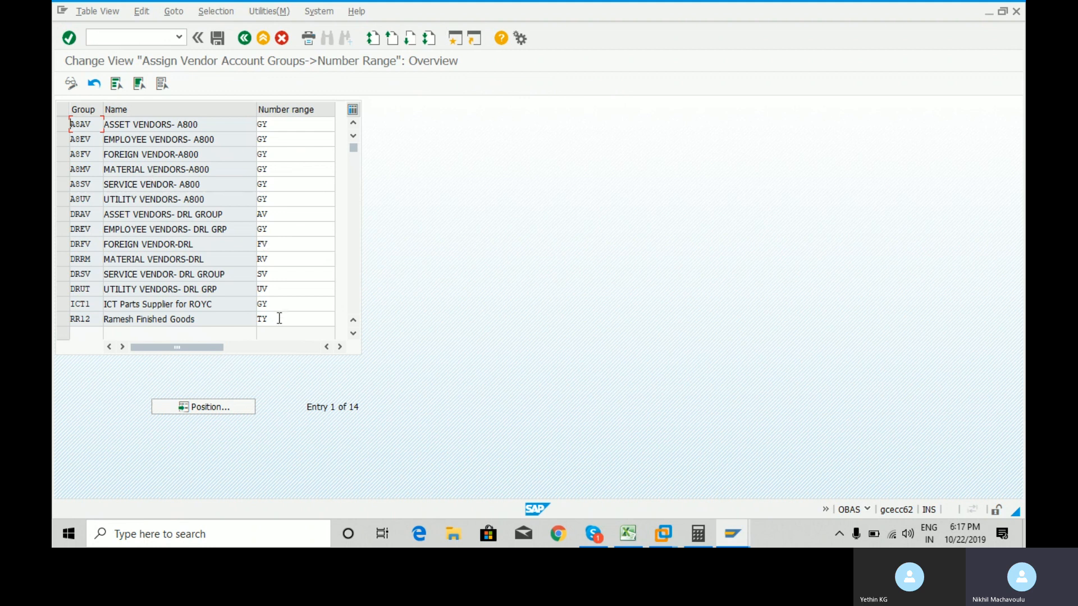
{"action": "left_click", "coordinate": [279, 310]}
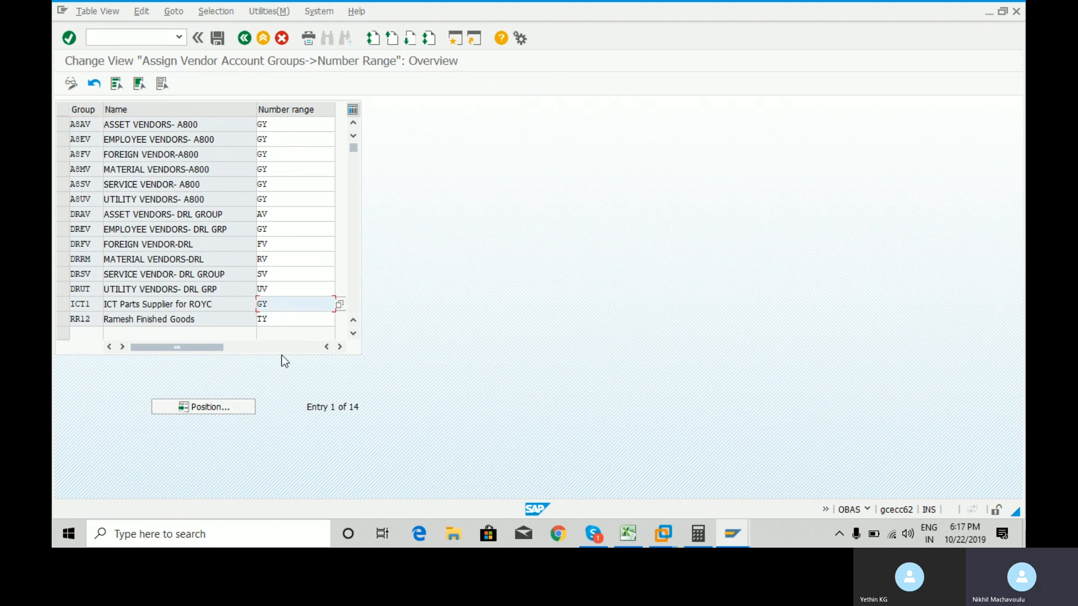
{"action": "left_click", "coordinate": [129, 37]}
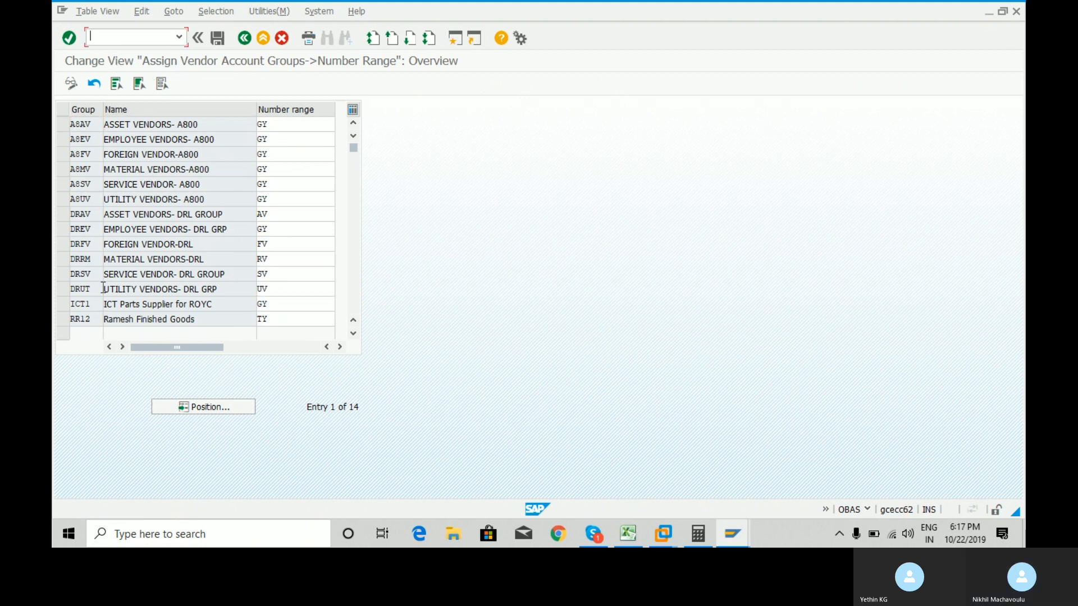
{"action": "type", "text": "/n"}
{"action": "key", "text": "Return"}
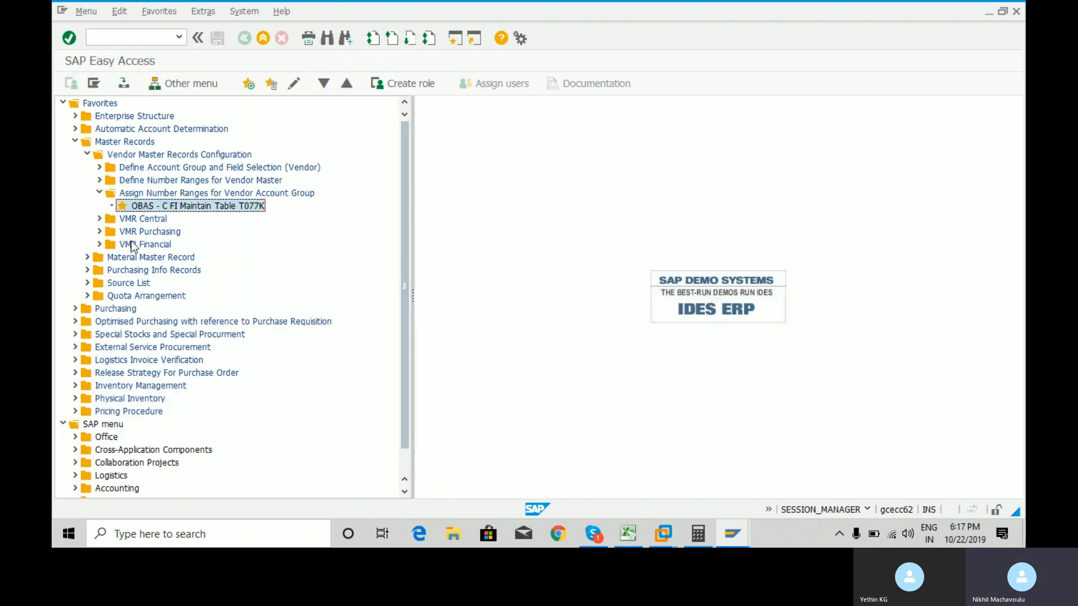
{"action": "left_click", "coordinate": [100, 194]}
{"action": "left_click", "coordinate": [126, 35]}
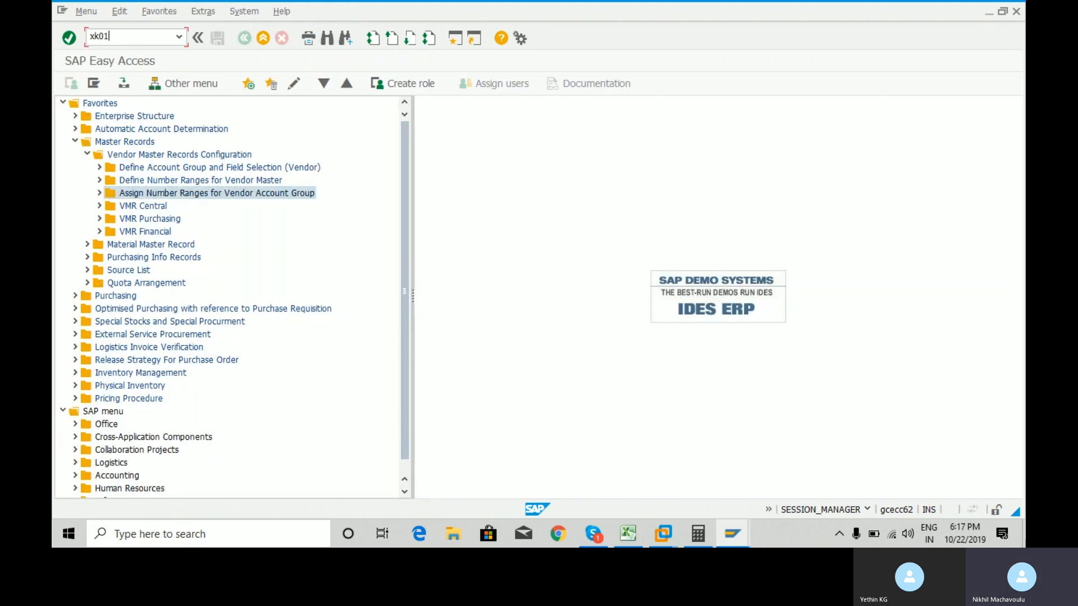
Start XK01 with company code RYC1, purchasing organization RCQ2 and account group ICT1.
{"action": "key", "text": "Return"}
{"action": "key", "text": "space"}
{"action": "key", "text": "Down"}
{"action": "key", "text": "Return"}
{"action": "key", "text": "Tab"}
{"action": "key", "text": "space"}
{"action": "key", "text": "Down"}
{"action": "key", "text": "Return"}
{"action": "key", "text": "Tab"}
{"action": "key", "text": "space"}
{"action": "key", "text": "Down"}
{"action": "key", "text": "Return"}
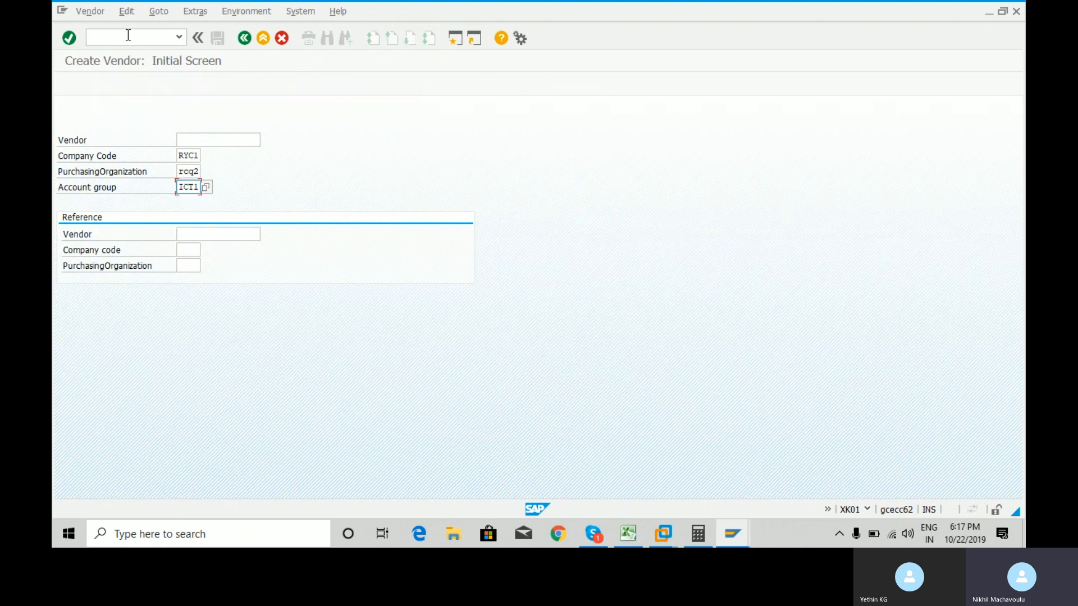
{"action": "key", "text": "Return"}
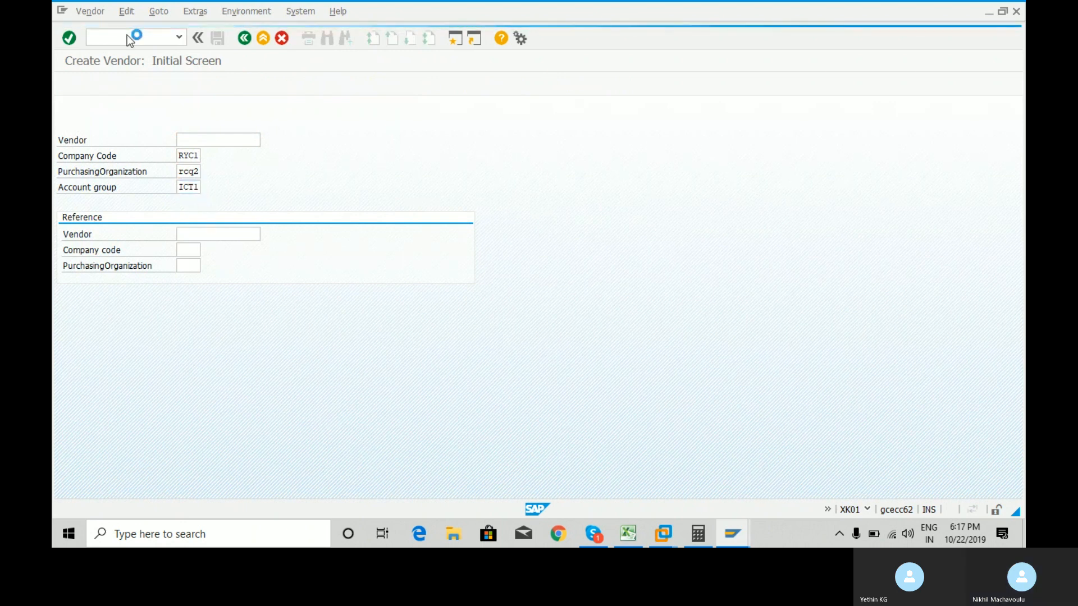
Set the vendor title to Company and the name to TYR Computers Manufacturing.
{"action": "key", "text": "Down"}
{"action": "key", "text": "Tab"}
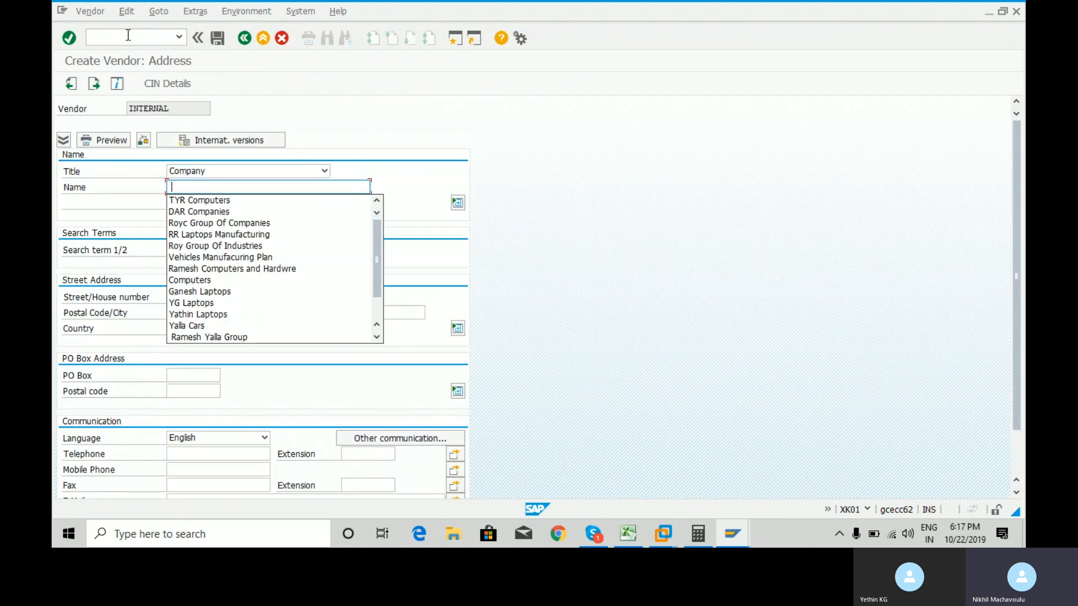
{"action": "key", "text": "Down"}
{"action": "key", "text": "Return"}
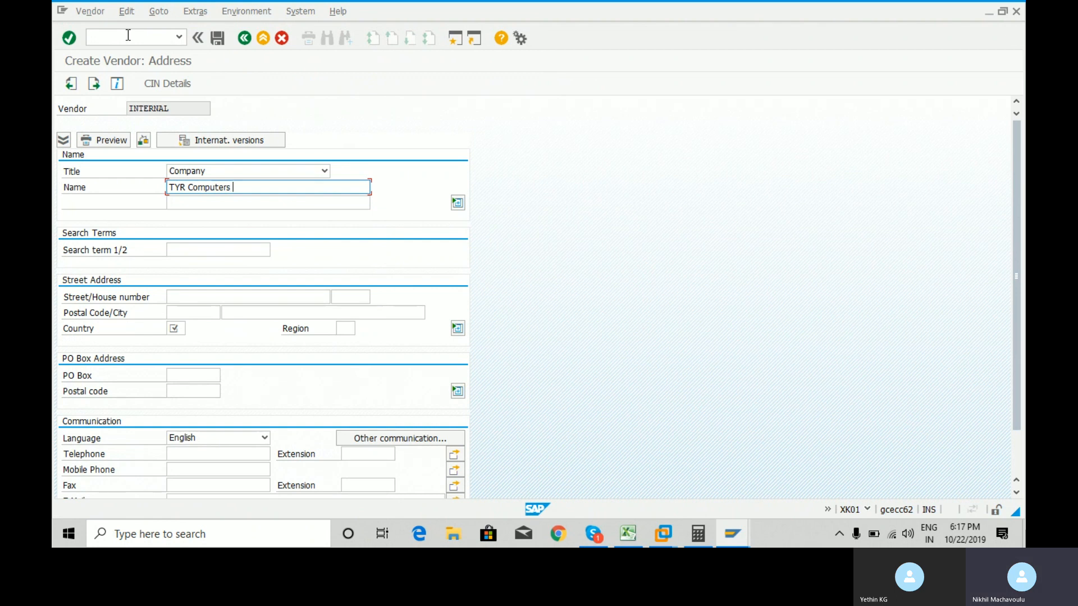
{"action": "type", "text": "Man"}
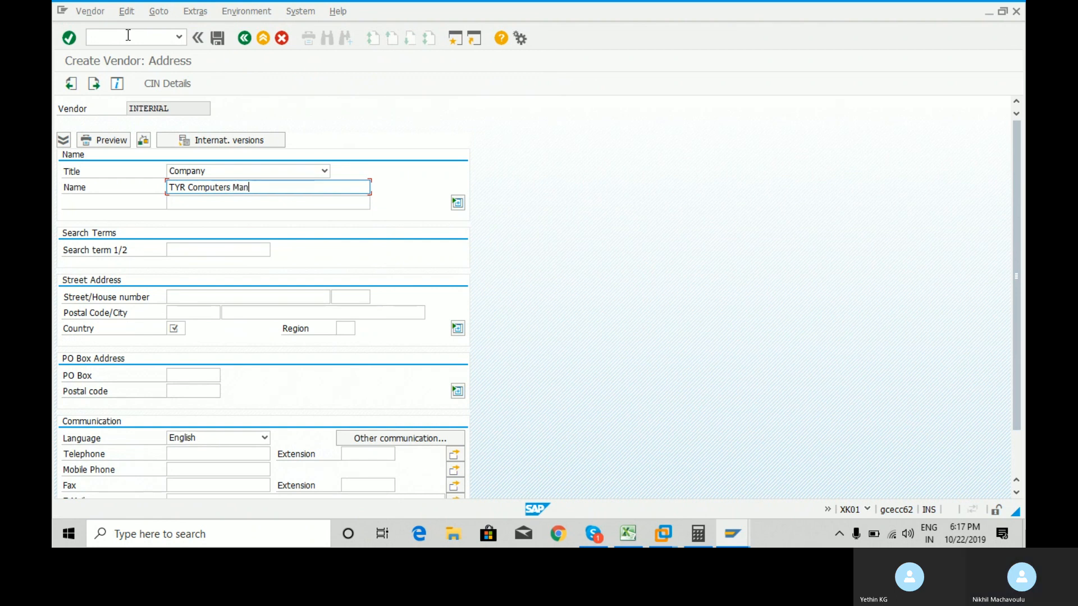
{"action": "type", "text": "ifacturing"}
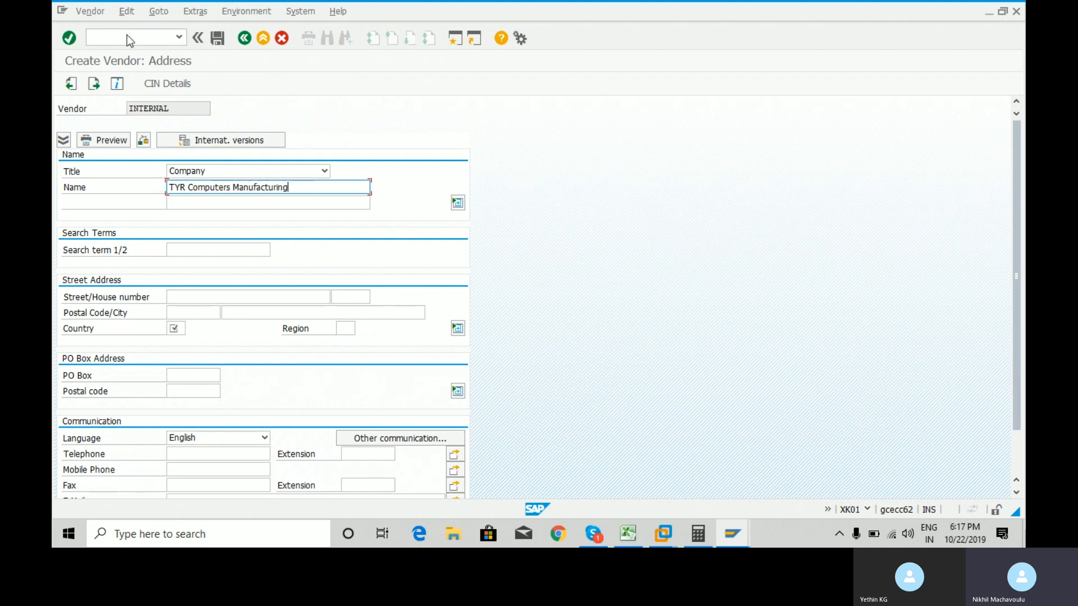
{"action": "key", "text": "Return"}
Enter country AR, reconciliation account 31000, cash management group A1 and order currency EUR.
{"action": "type", "text": "AR"}
{"action": "key", "text": "Return"}
{"action": "key", "text": "Return"}
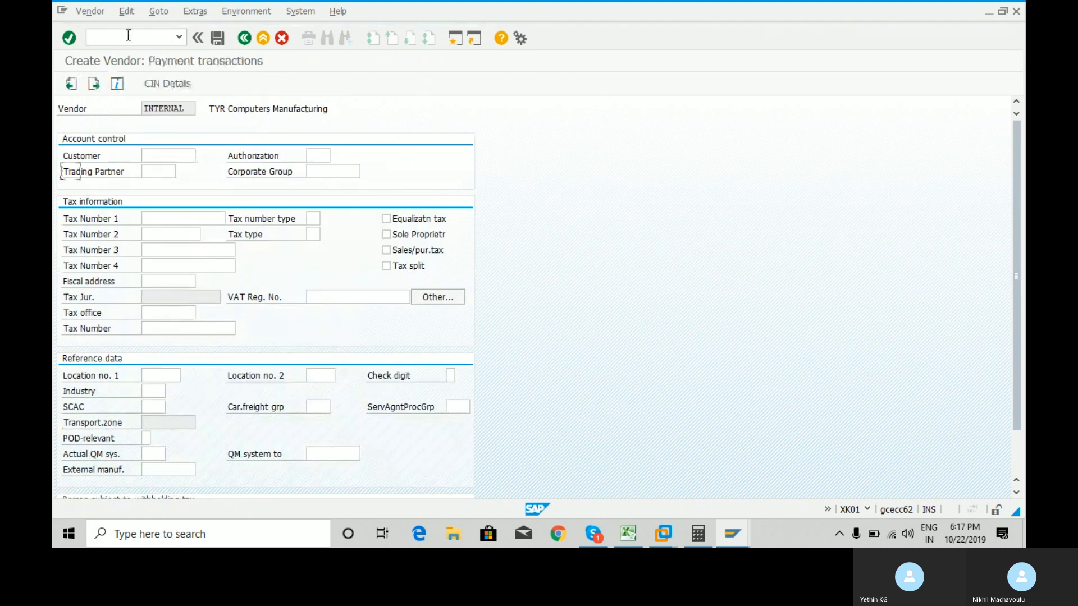
{"action": "key", "text": "Return"}
{"action": "type", "text": "31000"}
{"action": "key", "text": "Return"}
{"action": "type", "text": "a1"}
{"action": "key", "text": "Return"}
{"action": "key", "text": "Return"}
{"action": "key", "text": "Return"}
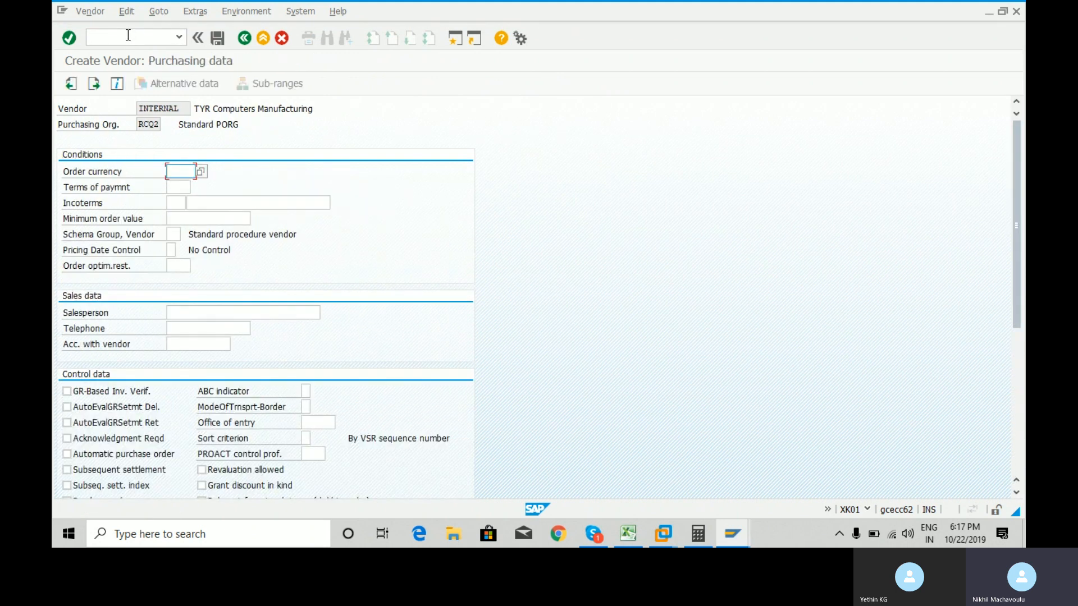
{"action": "type", "text": "eur"}
{"action": "key", "text": "Return"}
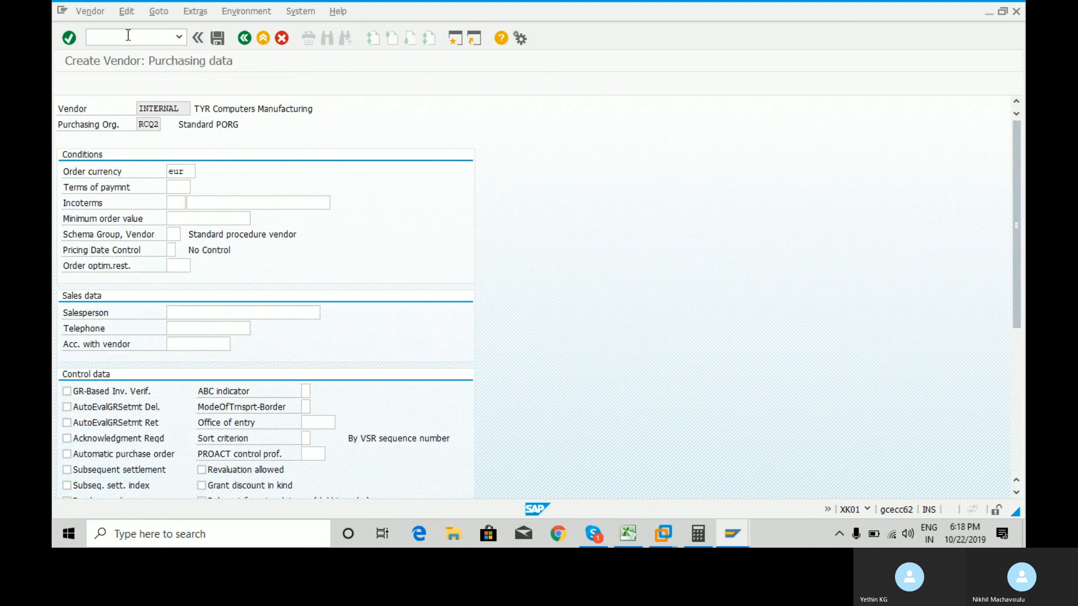
{"action": "key", "text": "Return"}
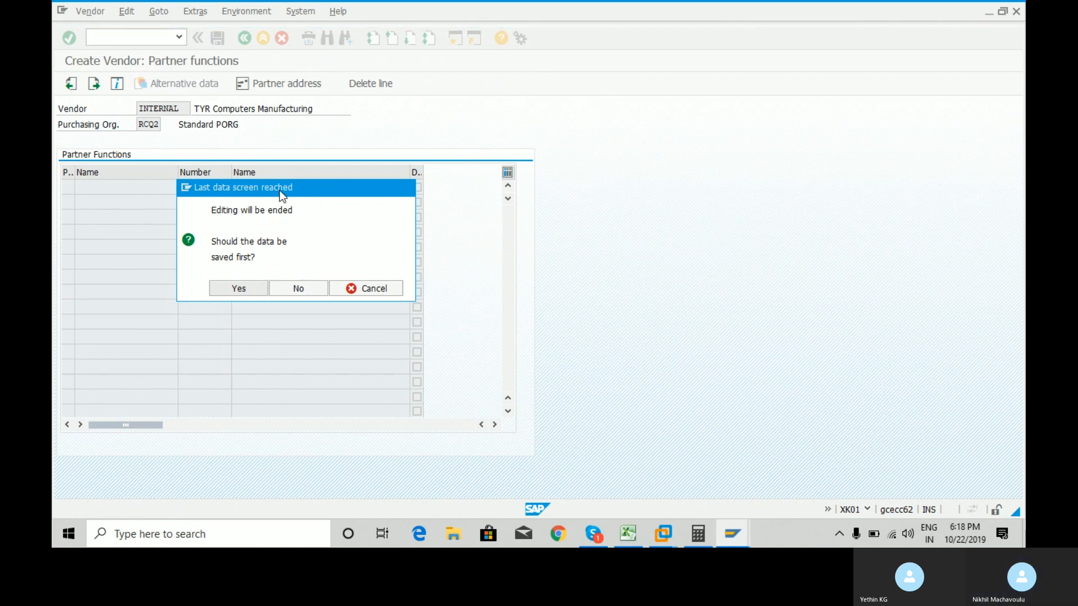
{"action": "key", "text": "Return"}
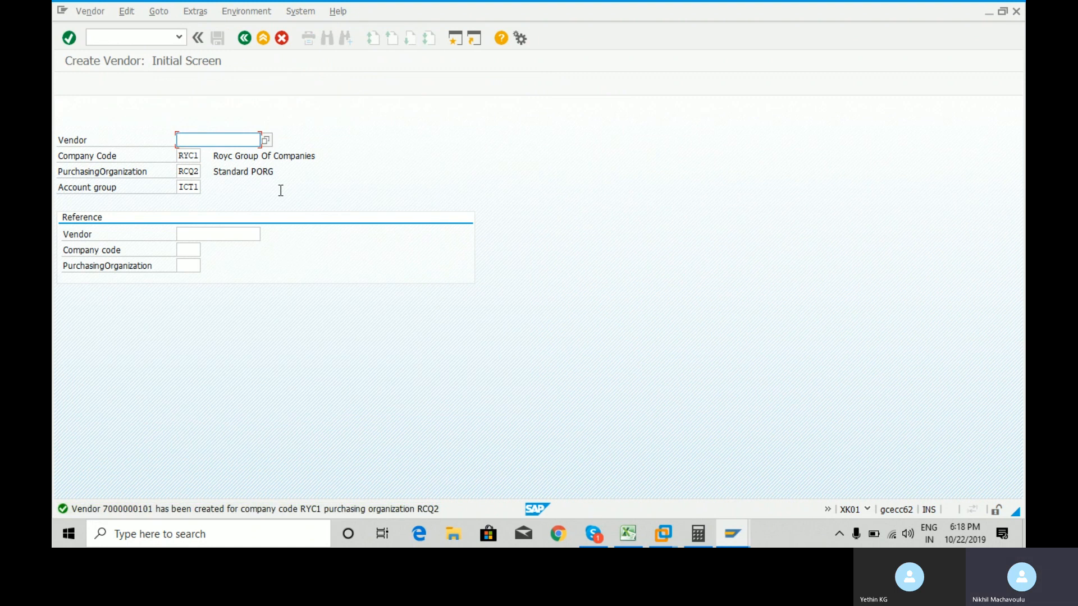
{"action": "left_click", "coordinate": [133, 511]}
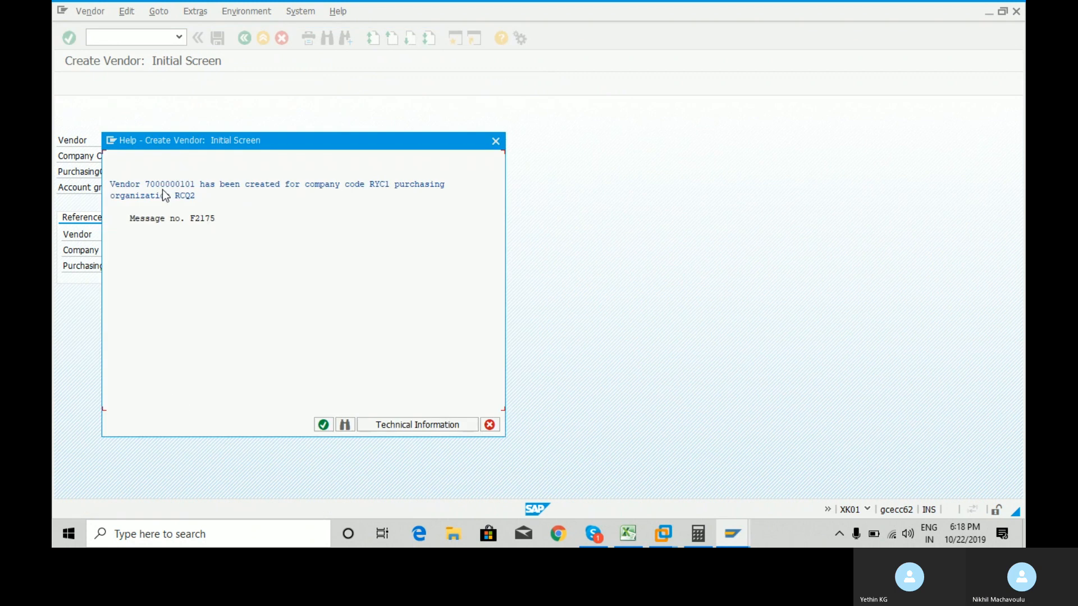
{"action": "left_click_drag", "start_coordinate": [146, 185], "coordinate": [196, 187]}
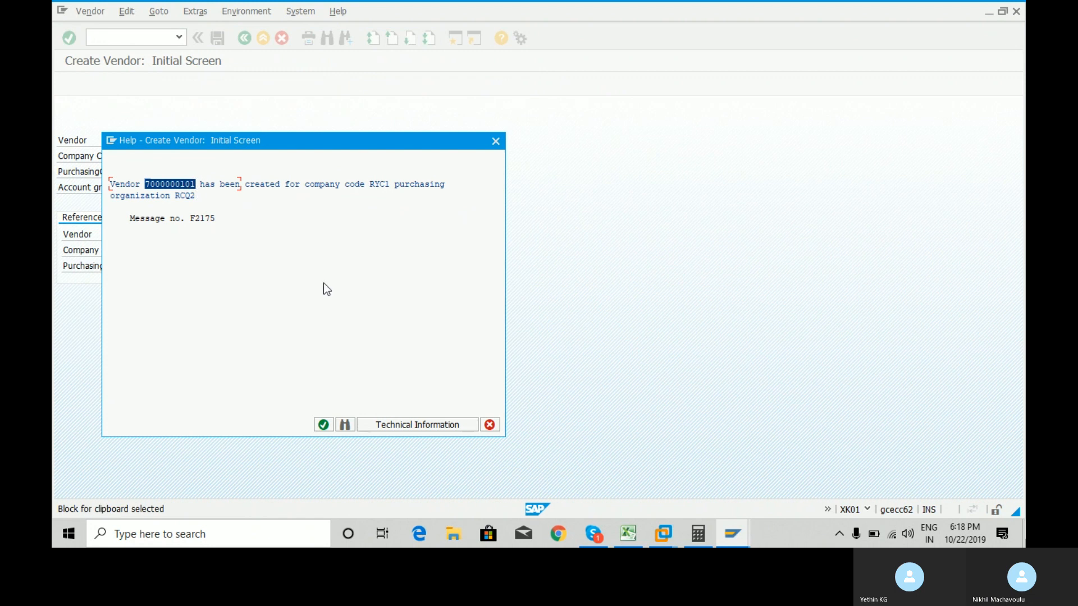
{"action": "key", "text": "ctrl+c"}
{"action": "left_click", "coordinate": [323, 424]}
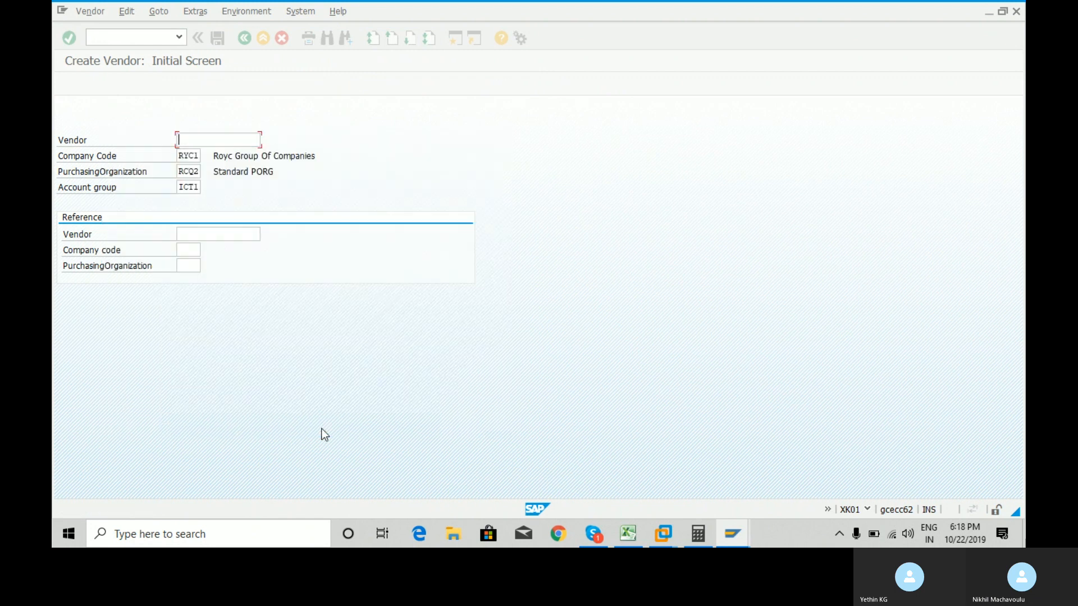
Enter the header 'Vendor number' in cell C1 of the Vendor Master Record sheet.
{"action": "left_click", "coordinate": [629, 533]}
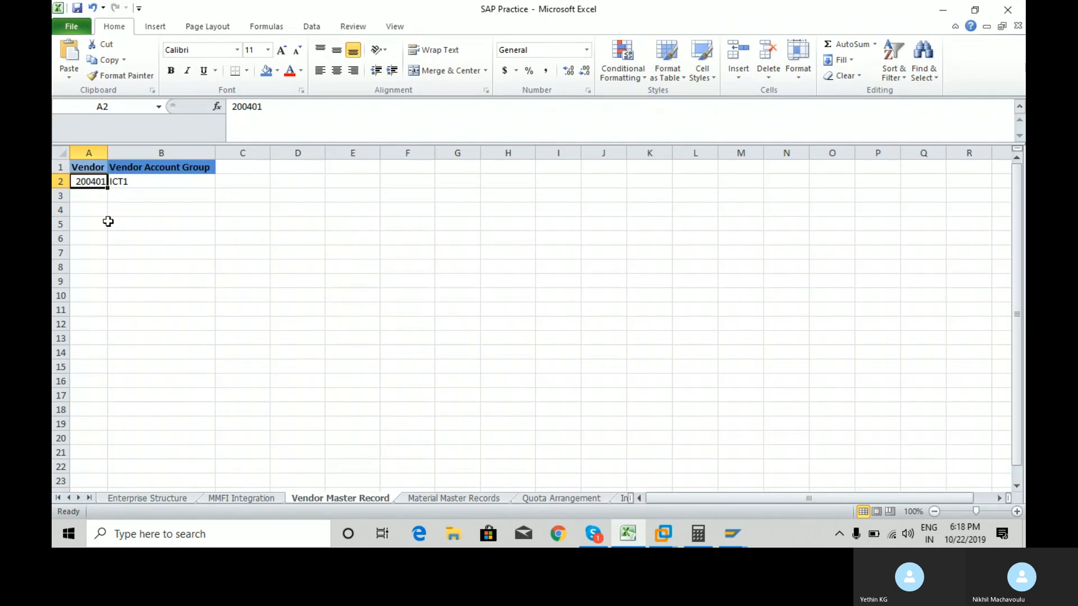
{"action": "left_click", "coordinate": [202, 180]}
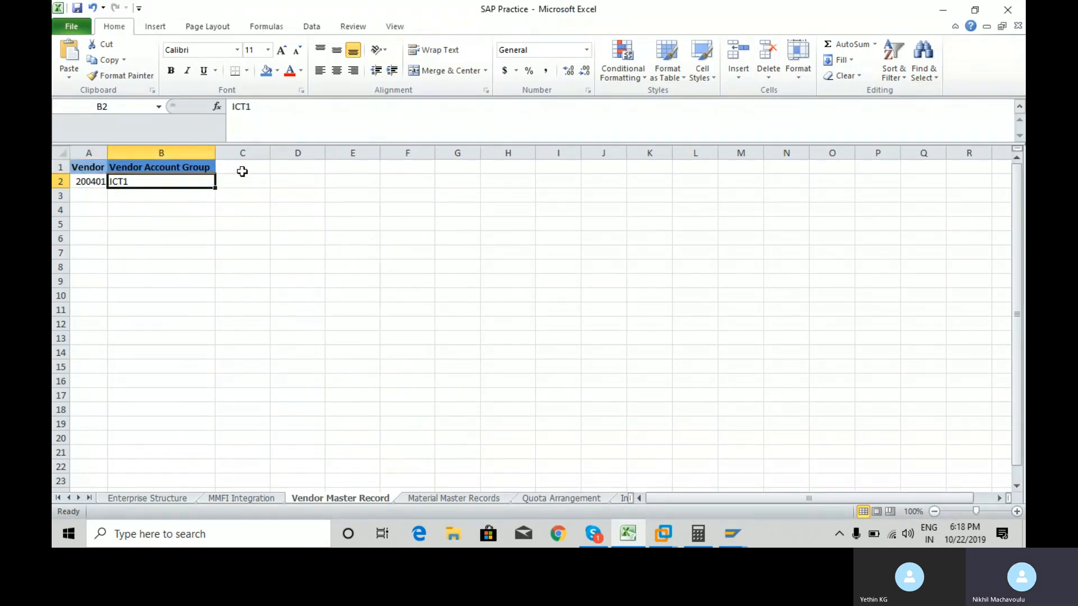
{"action": "left_click", "coordinate": [245, 172]}
{"action": "type", "text": "Ve"}
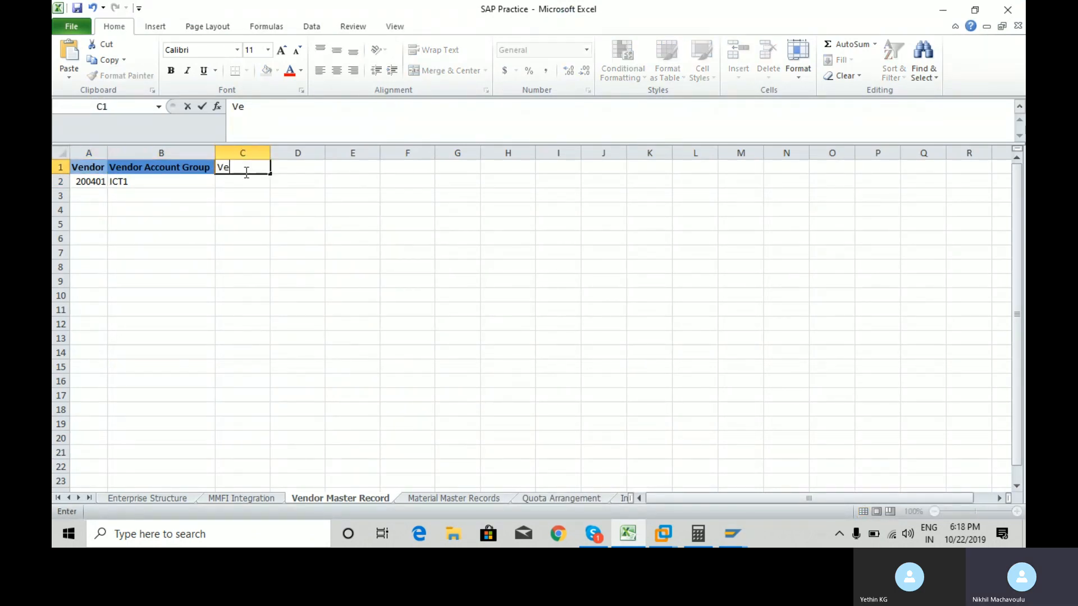
{"action": "type", "text": "ndor number"}
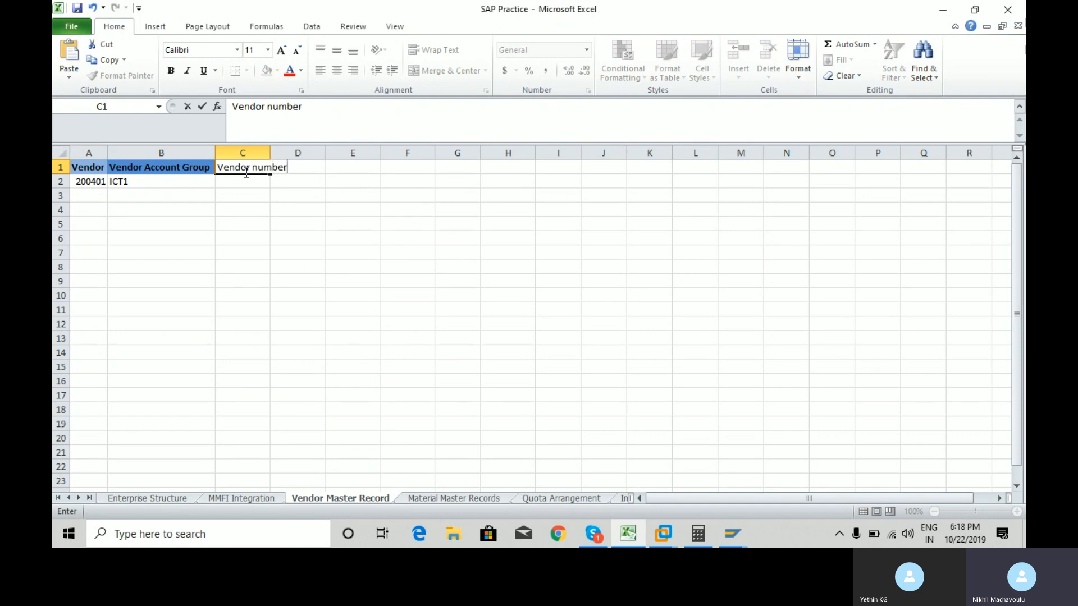
{"action": "key", "text": "Return"}
{"action": "key", "text": "Up"}
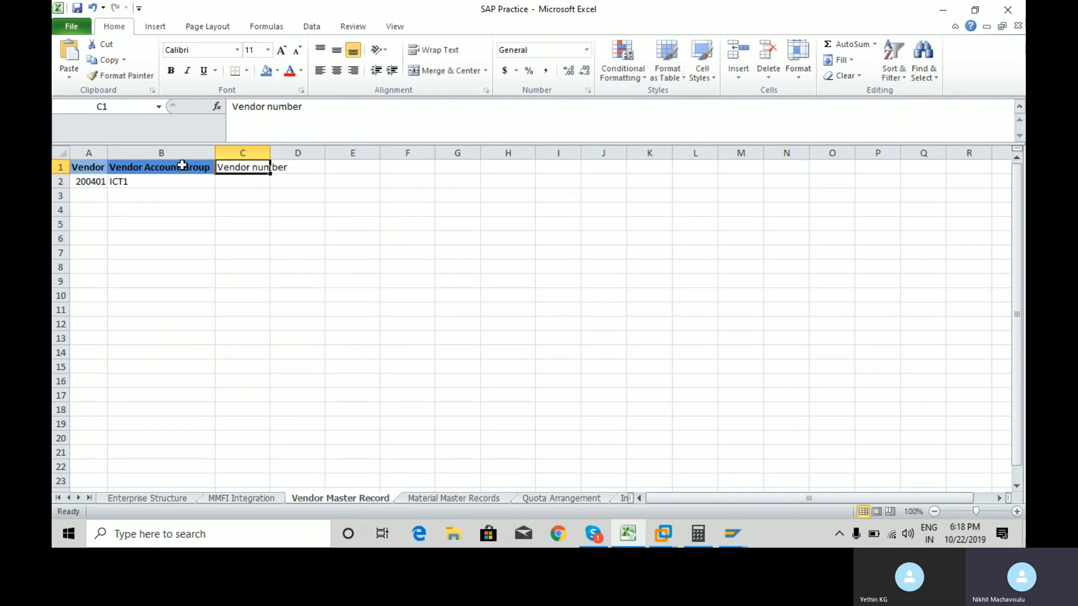
Copy the B1 header formatting onto C1 with Format Painter.
{"action": "left_click", "coordinate": [139, 184]}
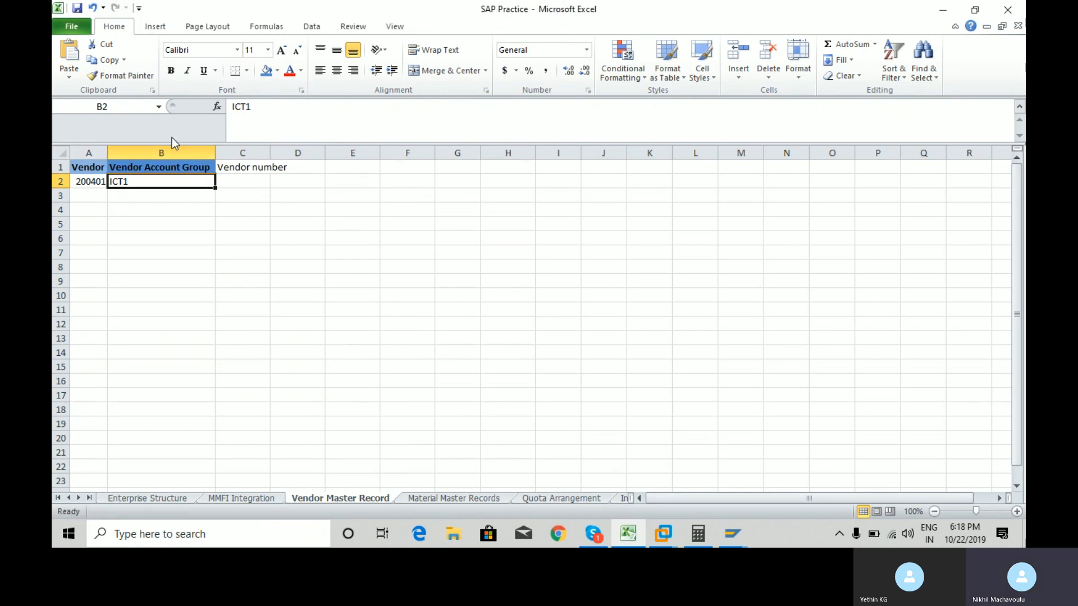
{"action": "left_click", "coordinate": [193, 167]}
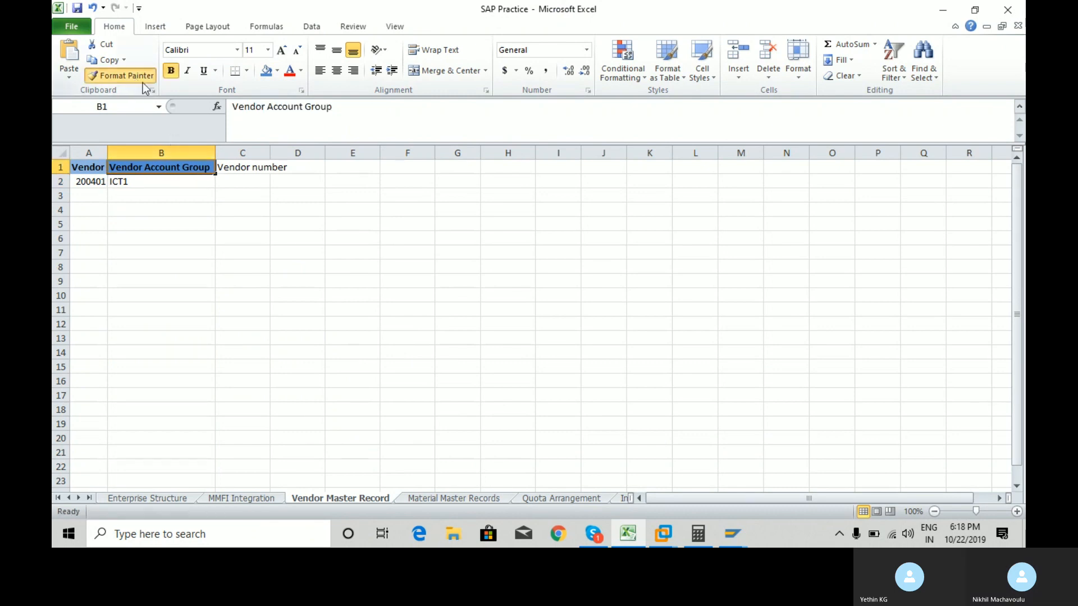
{"action": "left_click", "coordinate": [240, 169]}
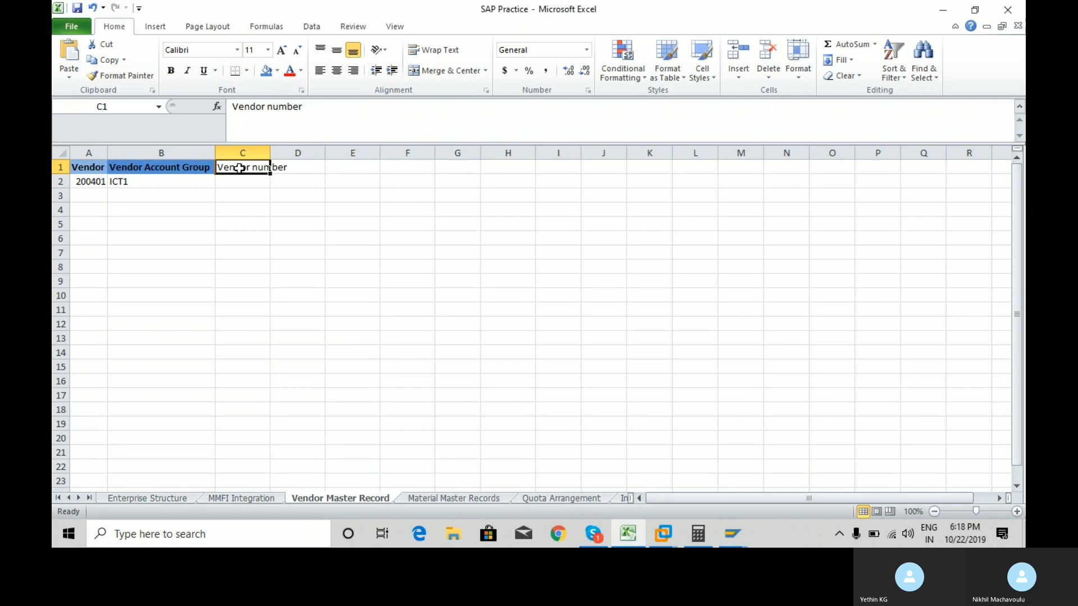
{"action": "left_click", "coordinate": [149, 168]}
{"action": "left_click", "coordinate": [134, 75]}
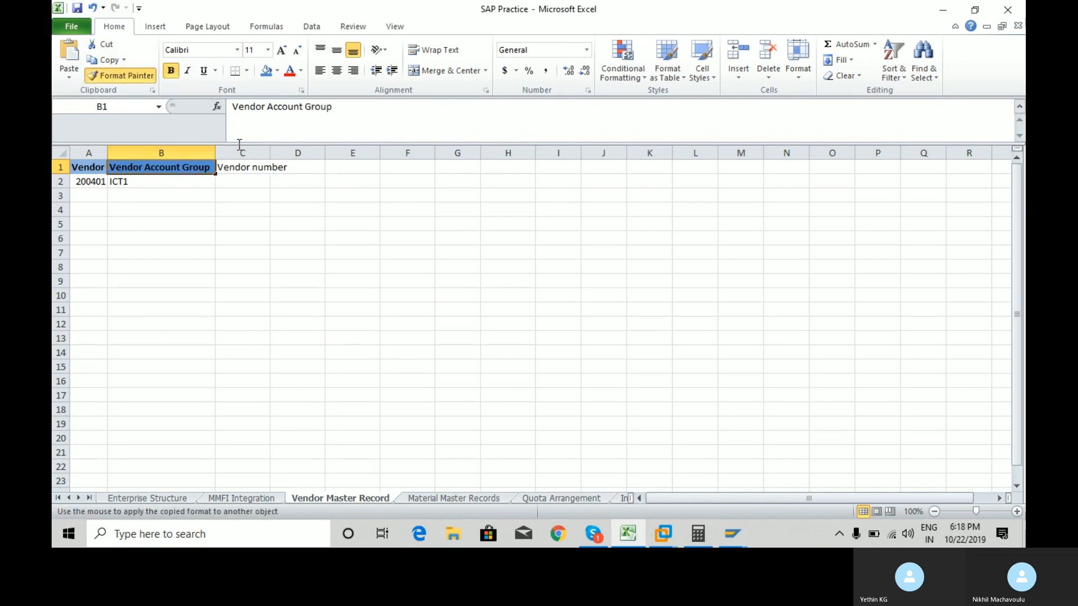
{"action": "left_click", "coordinate": [250, 166]}
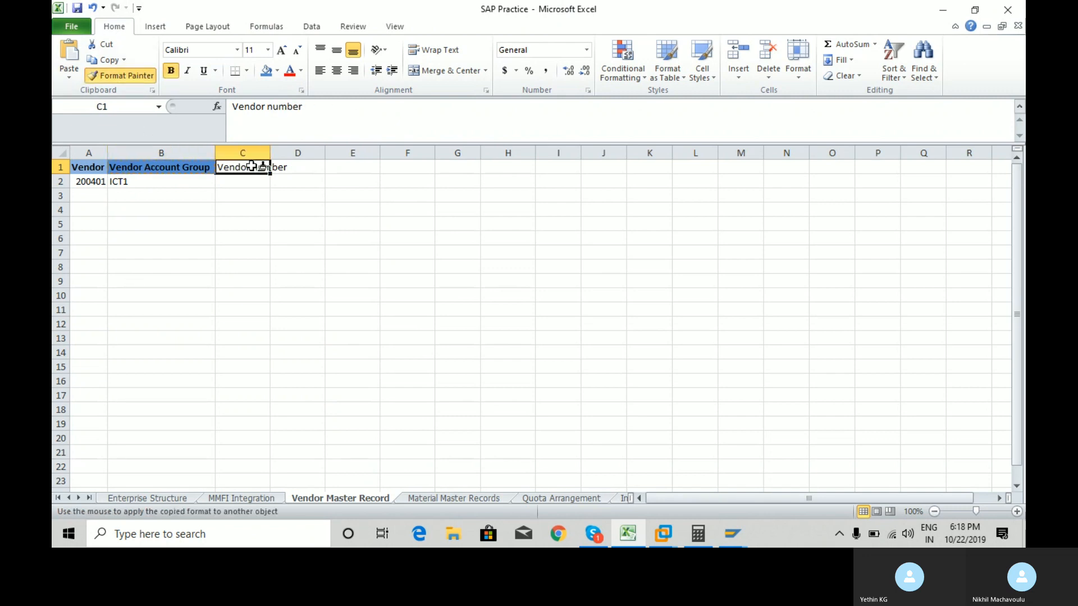
{"action": "left_click", "coordinate": [138, 181]}
Check the Enterprise Structure sheet, then return to cell C2 of Vendor Master Record.
{"action": "left_click", "coordinate": [167, 499]}
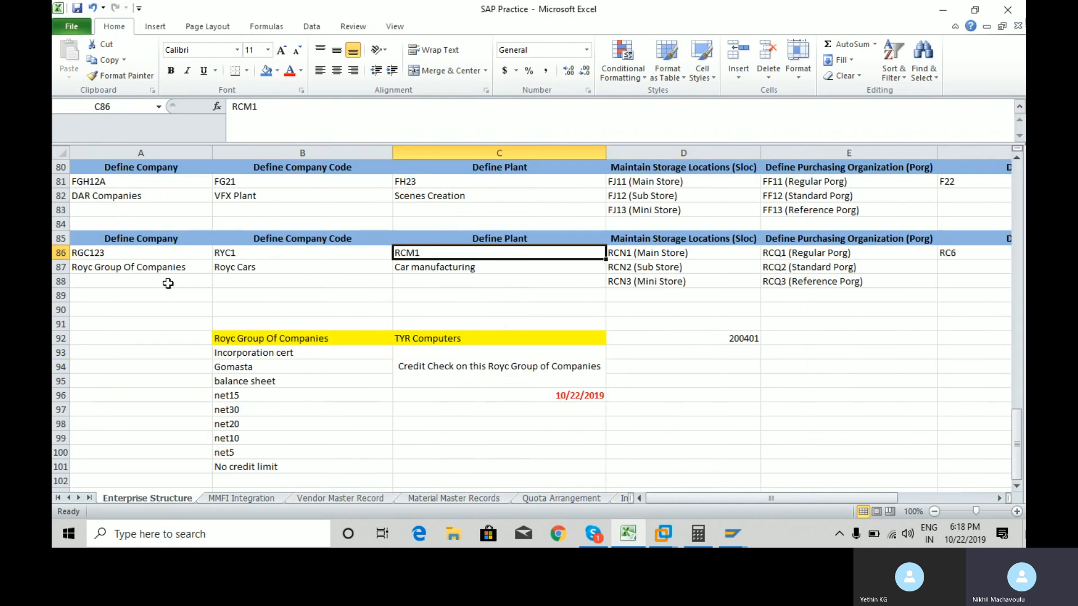
{"action": "left_click", "coordinate": [100, 278]}
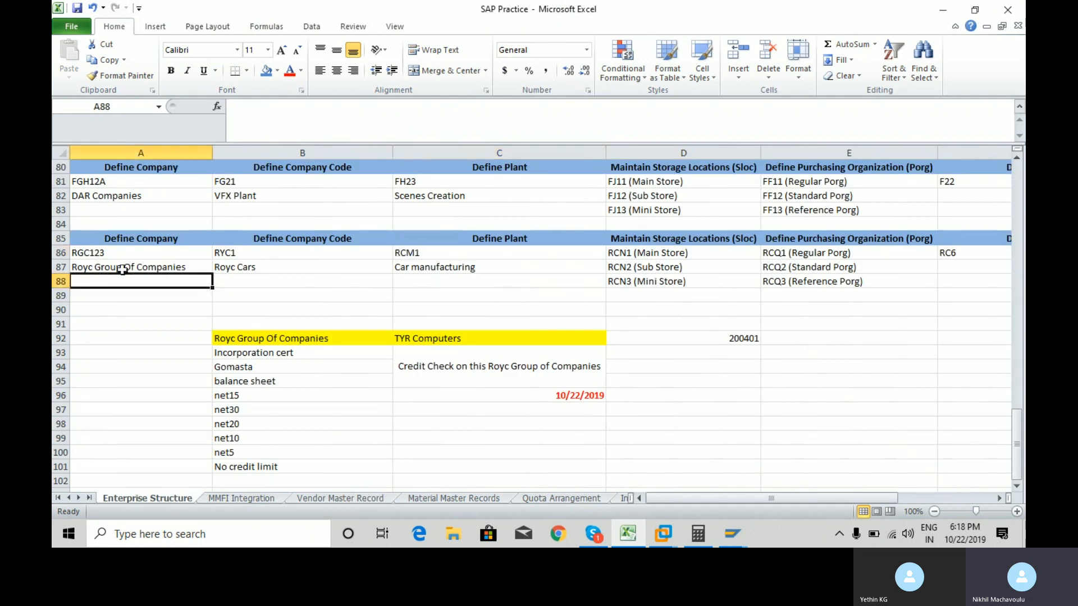
{"action": "left_click", "coordinate": [123, 268]}
{"action": "key", "text": "alt+Tab"}
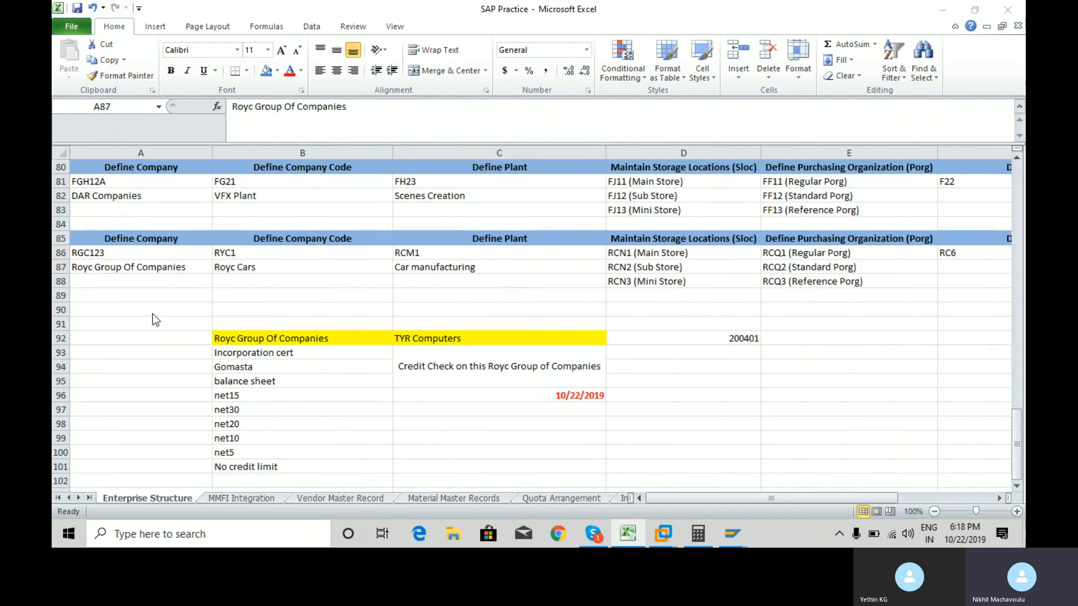
{"action": "key", "text": "alt+Tab"}
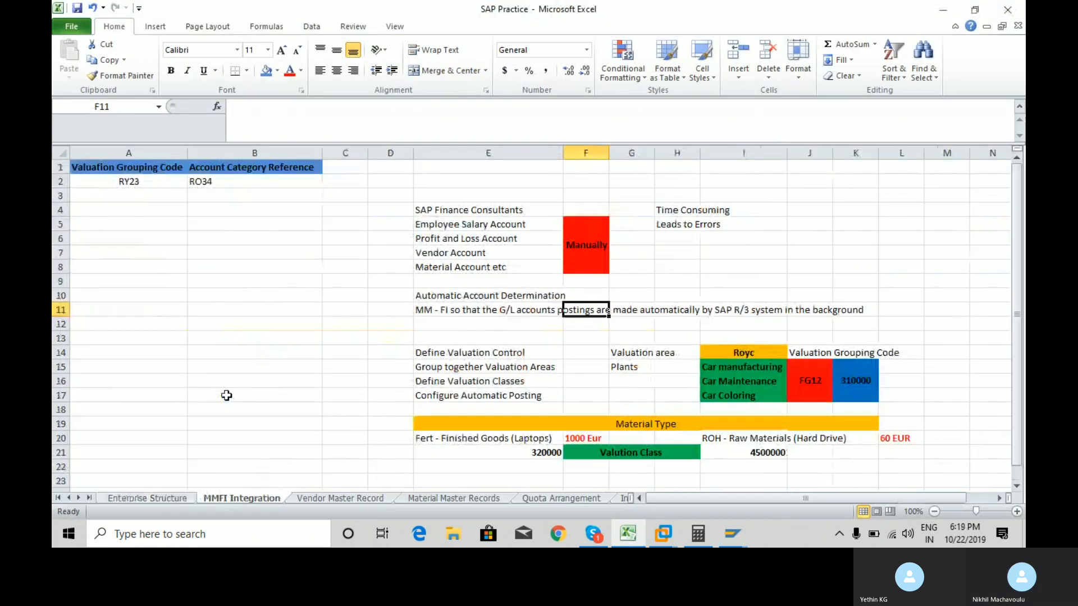
{"action": "left_click", "coordinate": [275, 182]}
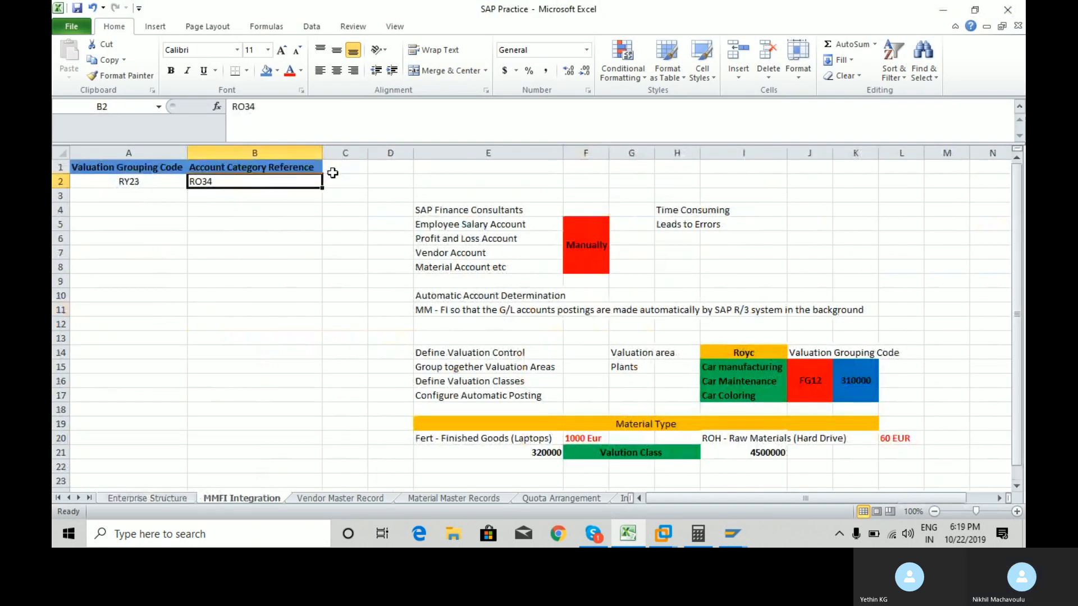
{"action": "left_click", "coordinate": [353, 499]}
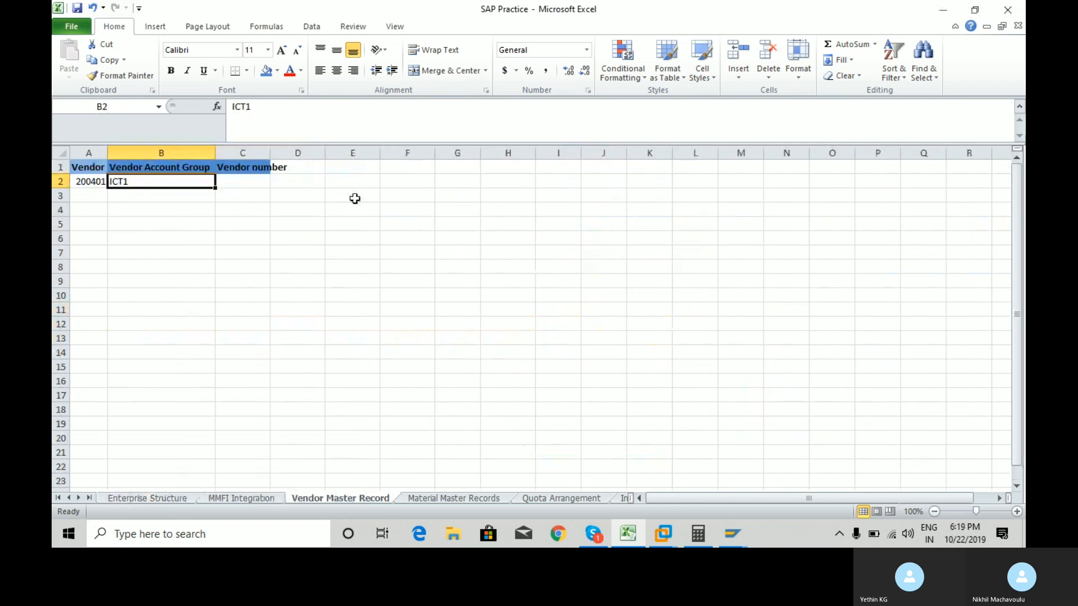
{"action": "left_click", "coordinate": [255, 181]}
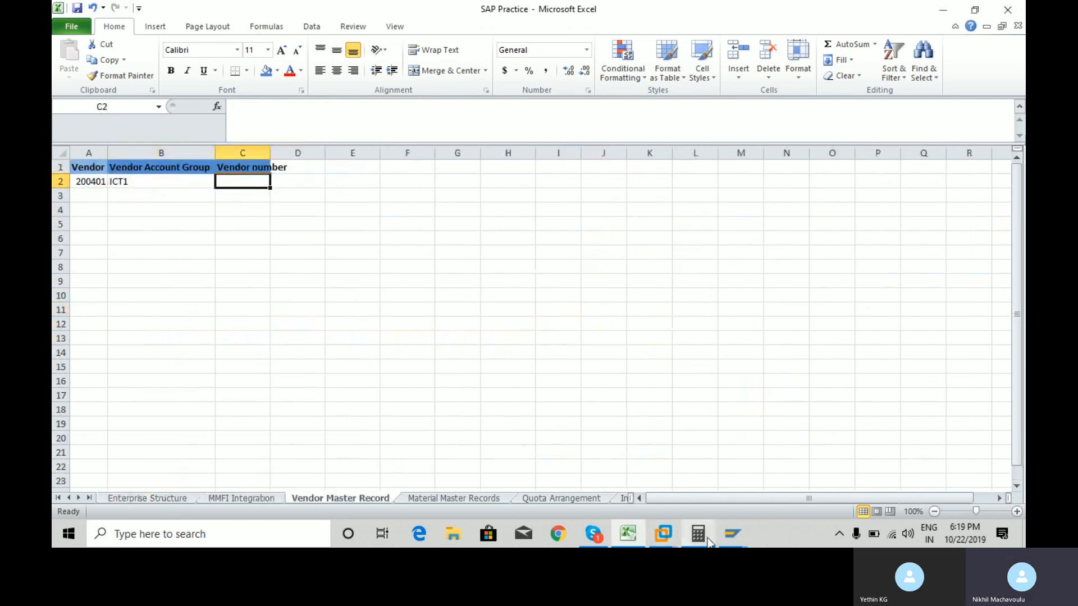
{"action": "left_click", "coordinate": [734, 537]}
{"action": "left_click", "coordinate": [774, 473]}
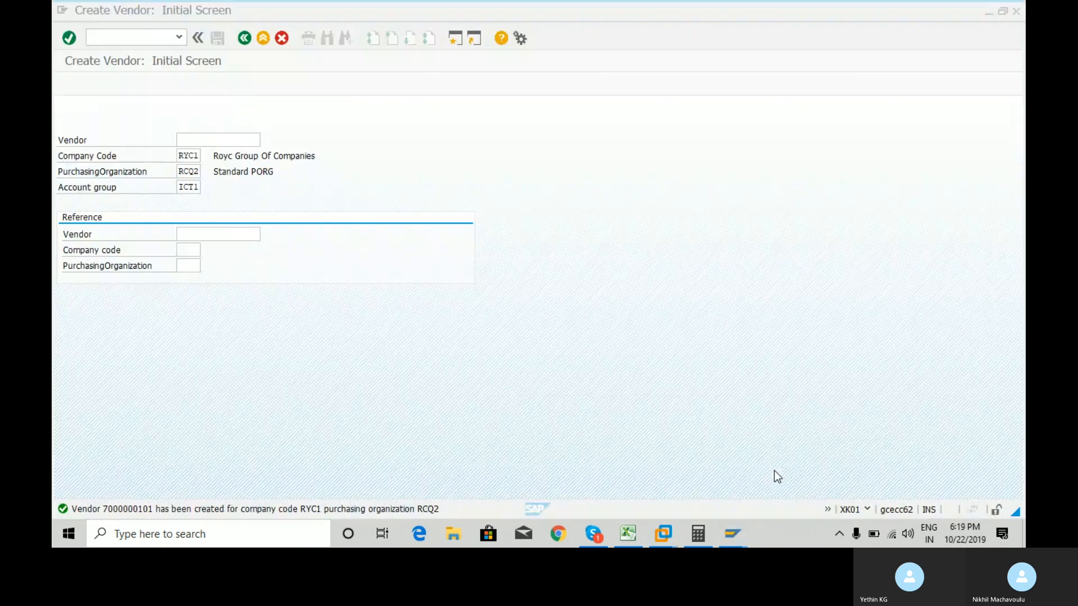
{"action": "double_click", "coordinate": [148, 508]}
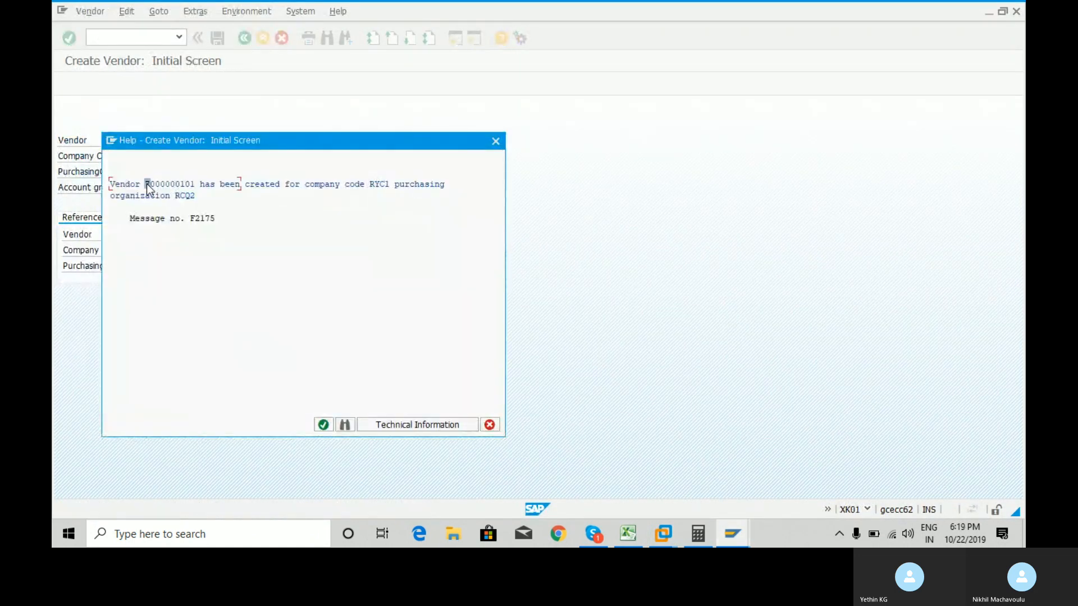
{"action": "key", "text": "ctrl+y"}
{"action": "left_click_drag", "start_coordinate": [147, 182], "coordinate": [196, 188]}
{"action": "key", "text": "ctrl+c"}
{"action": "left_click", "coordinate": [322, 425]}
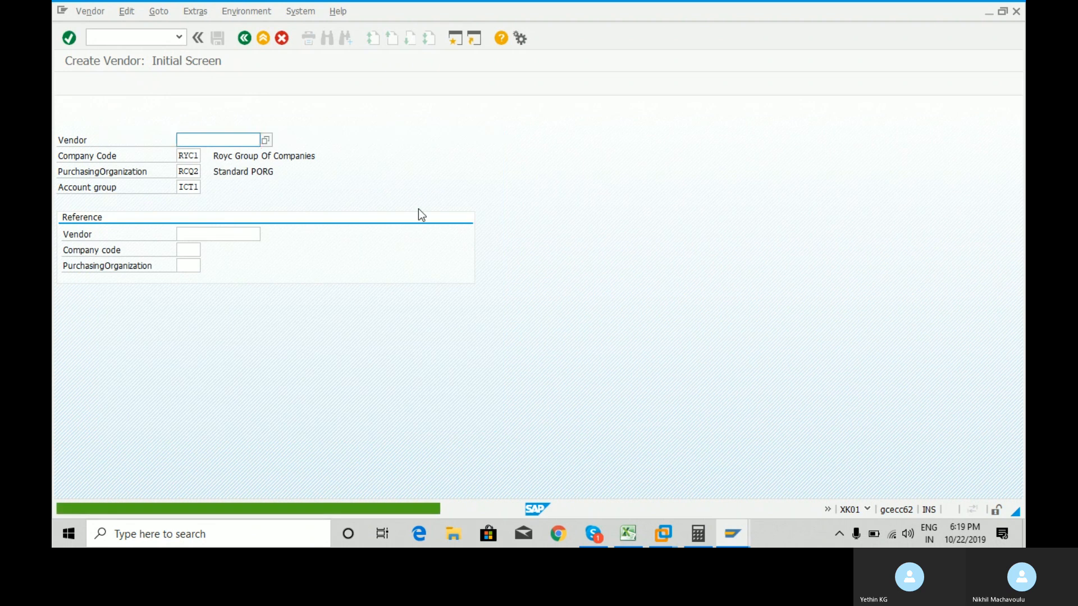
{"action": "key", "text": "alt+Tab"}
{"action": "key", "text": "ctrl+v"}
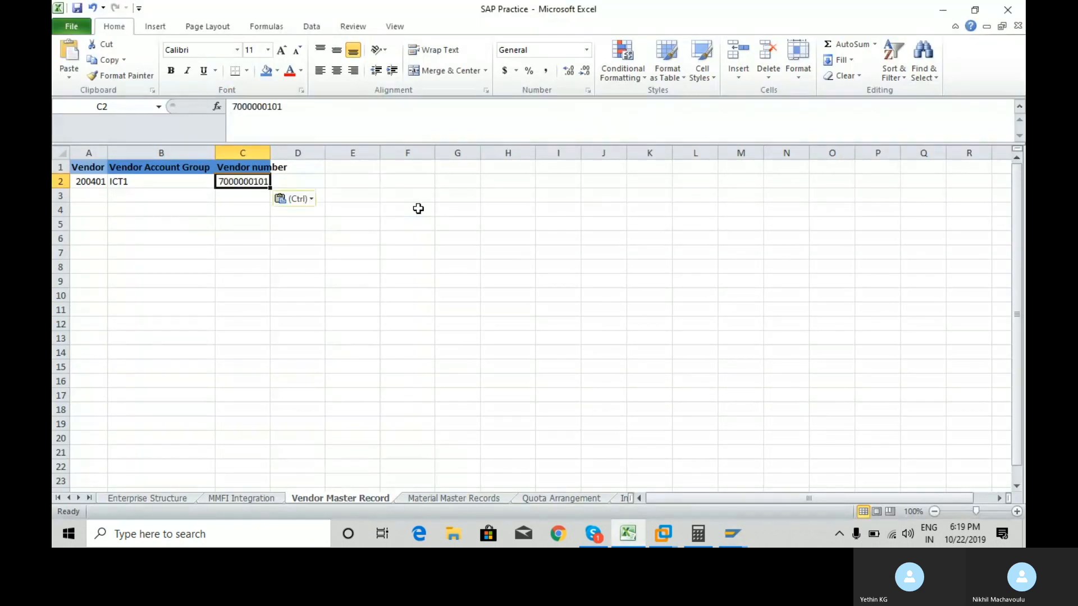
{"action": "double_click", "coordinate": [269, 151]}
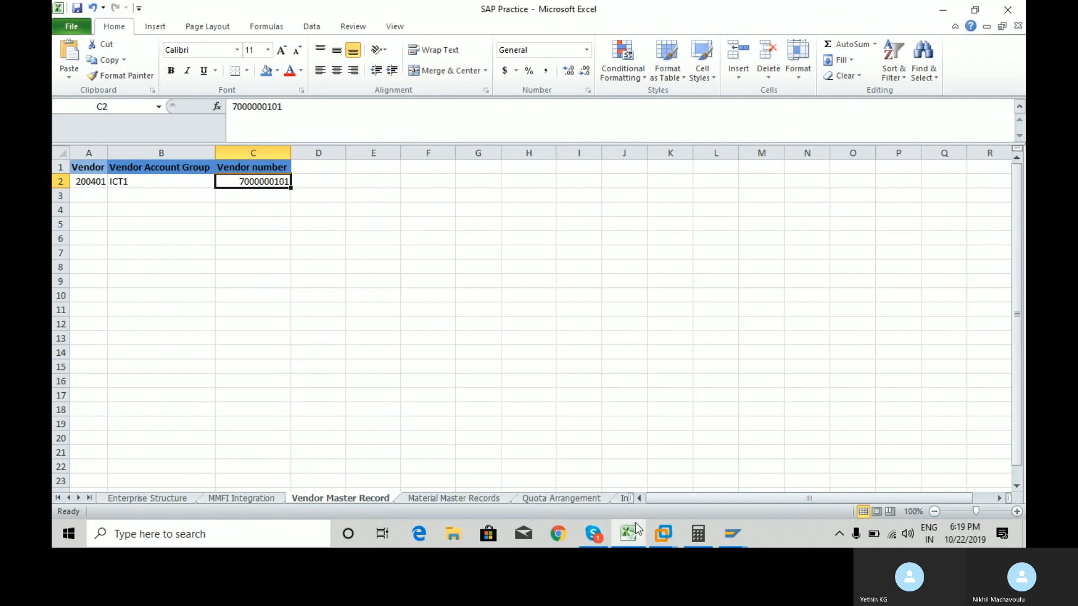
{"action": "left_click", "coordinate": [594, 540]}
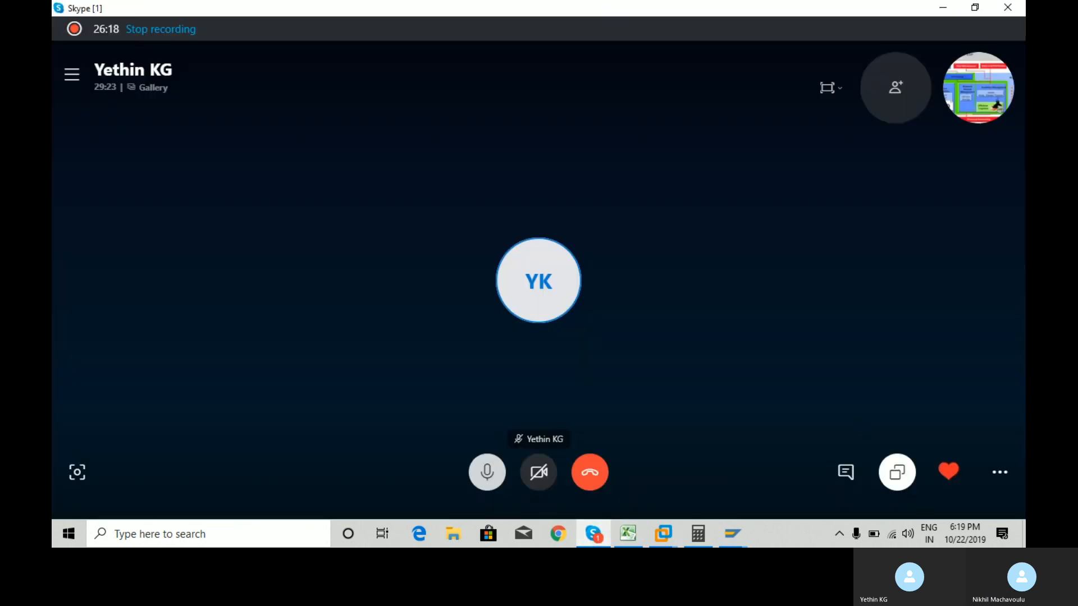
{"action": "left_click", "coordinate": [999, 474]}
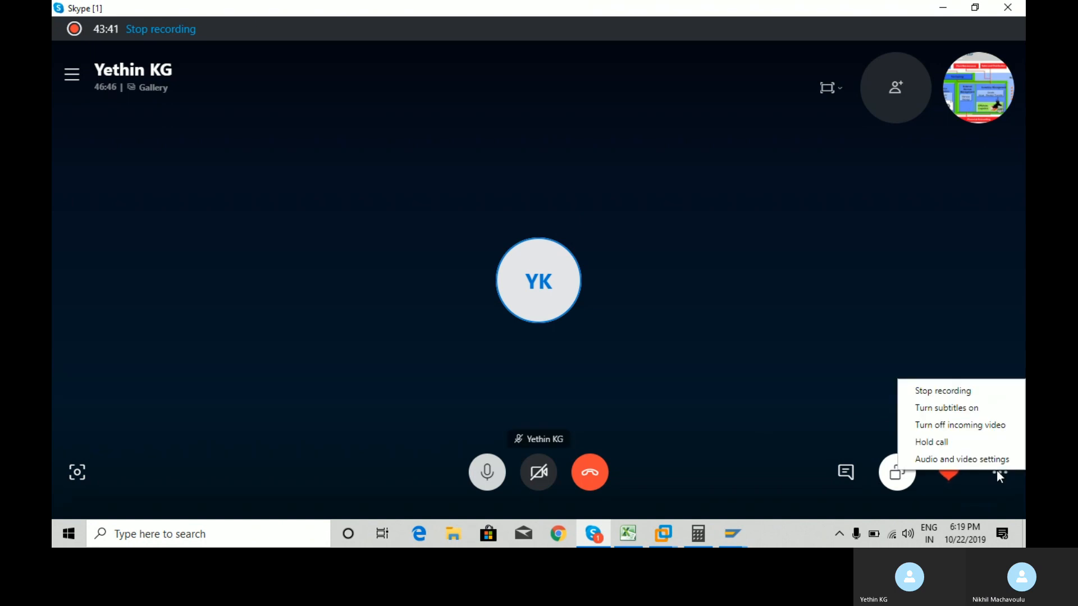